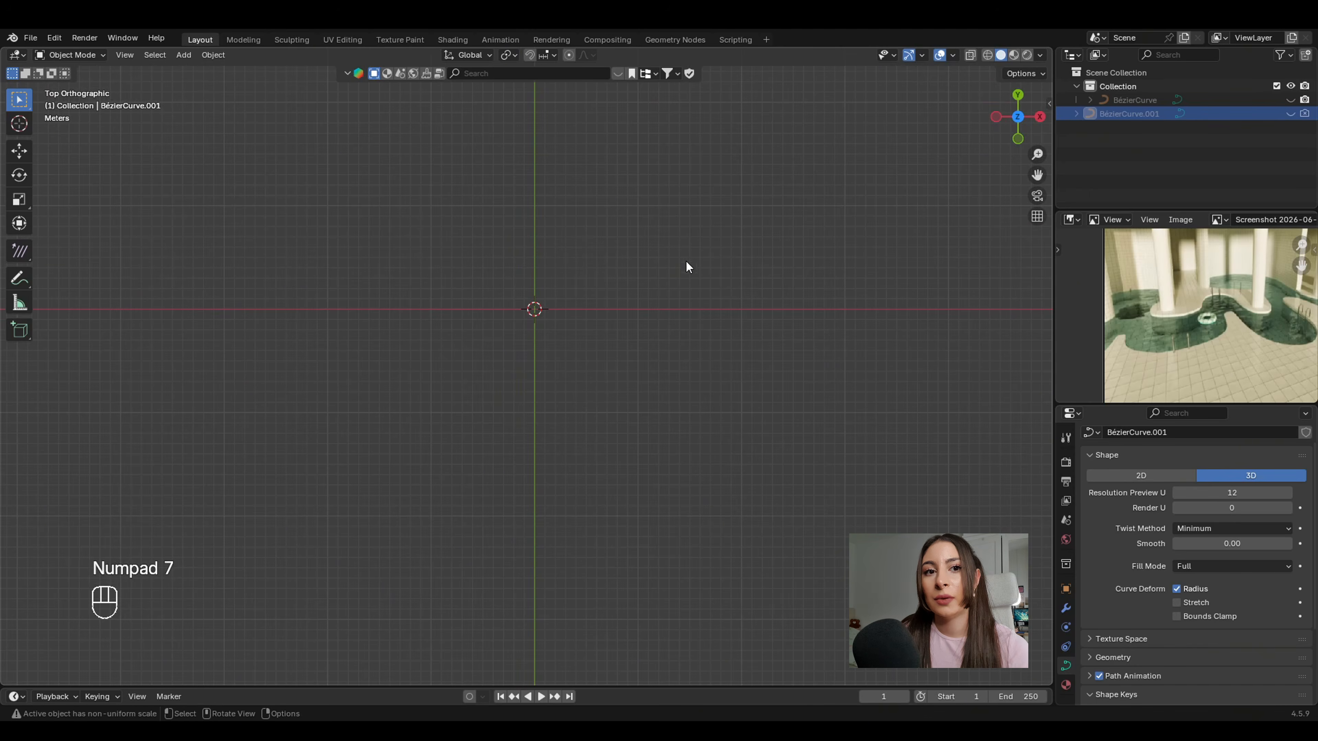
Add a Bézier curve at the origin and delete all of its default control points in Edit Mode.
{"action": "key", "text": "shift+a"}
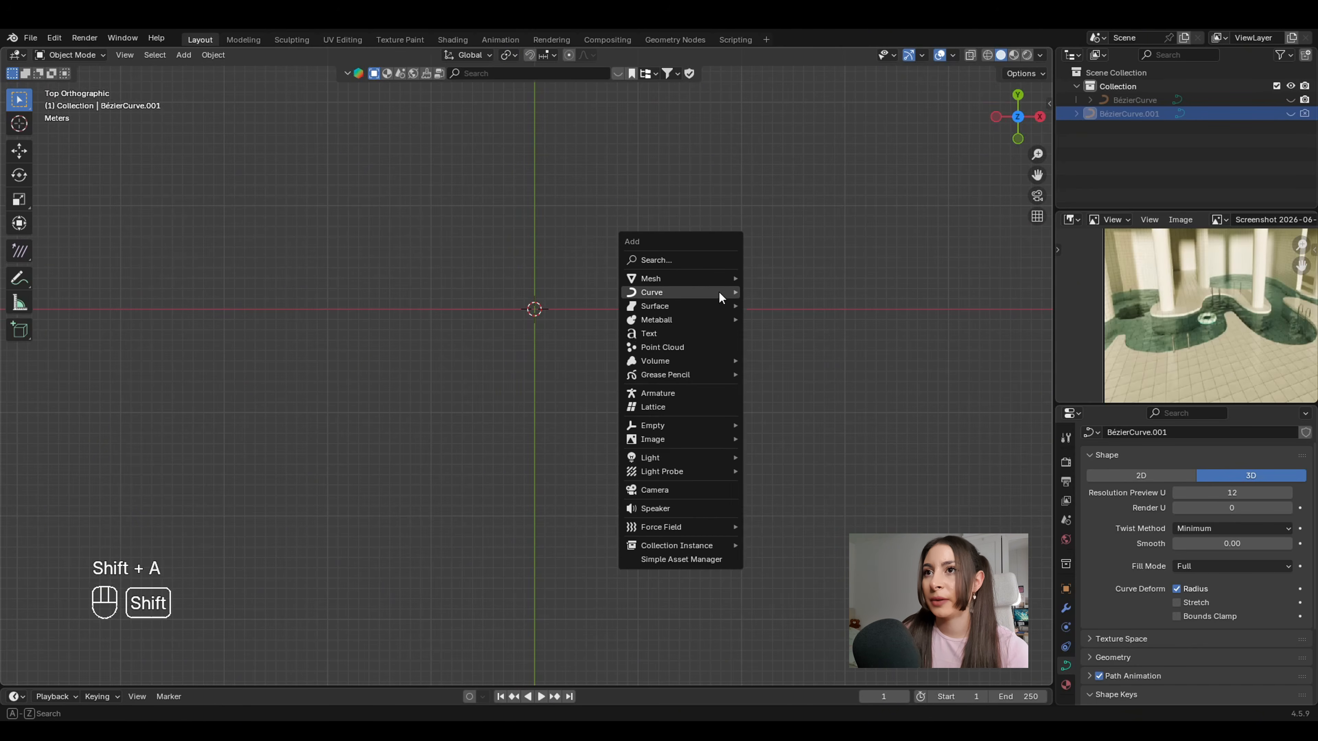
{"action": "mouse_move", "coordinate": [718, 292]}
{"action": "left_click", "coordinate": [776, 292]}
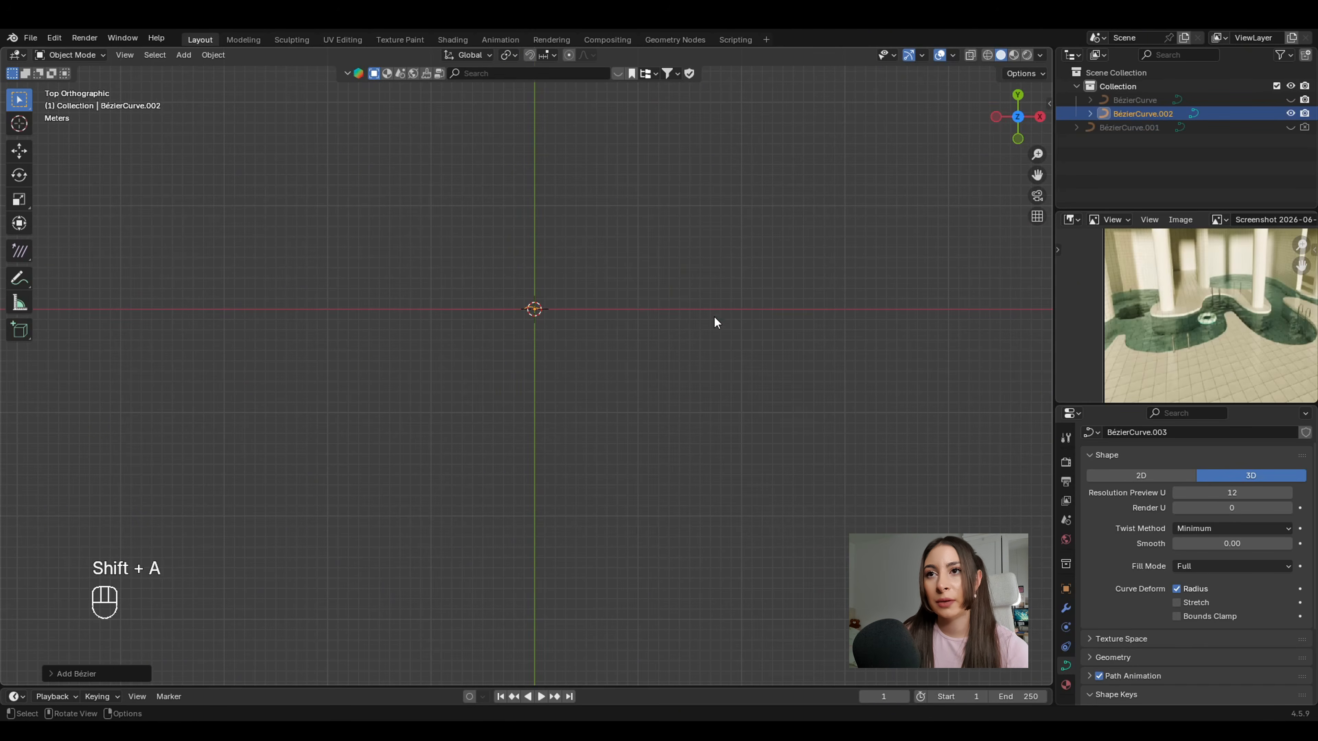
{"action": "key", "text": "Tab"}
{"action": "mouse_move", "coordinate": [712, 318]}
{"action": "middle_mouse_down", "text": "shift"}
{"action": "mouse_move", "coordinate": [647, 383]}
{"action": "mouse_move", "coordinate": [680, 430]}
{"action": "mouse_move", "coordinate": [696, 417]}
{"action": "middle_mouse_up", "text": "shift"}
{"action": "scroll", "coordinate": [695, 417], "scroll_direction": "up", "scroll_amount": 3}
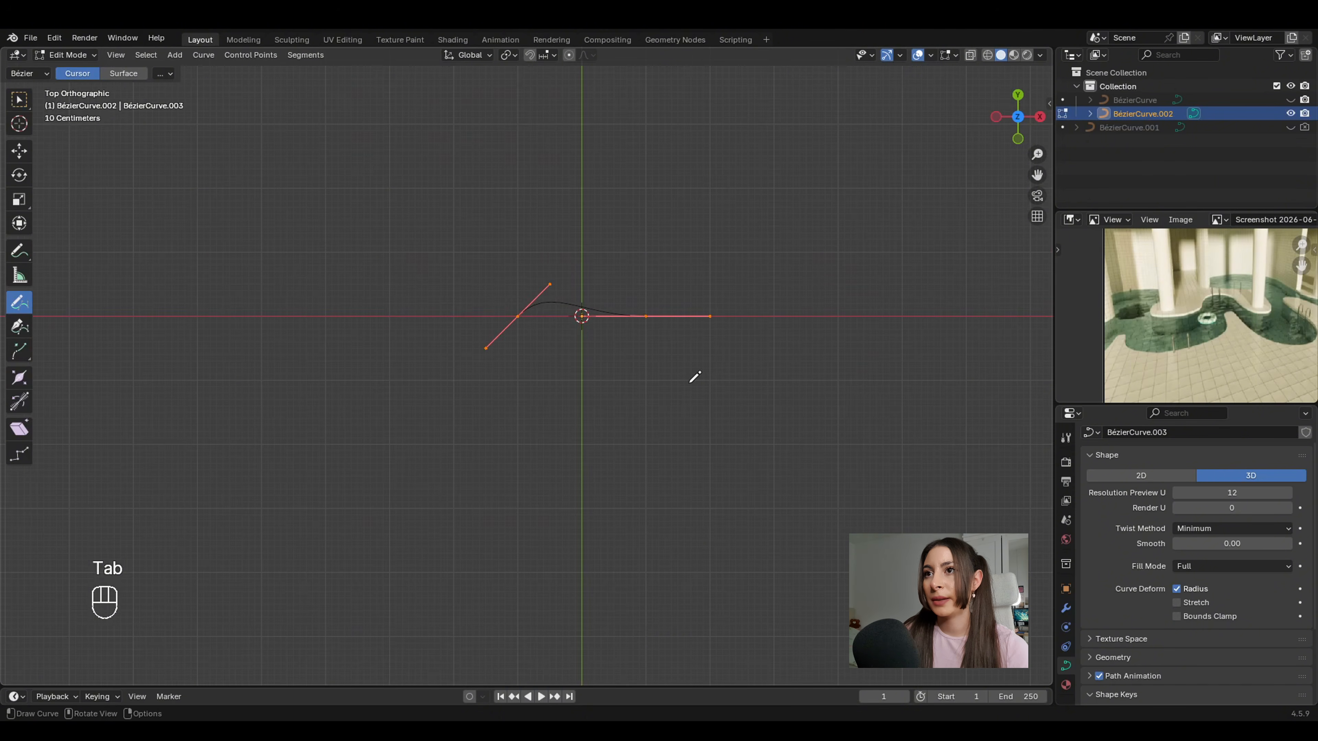
{"action": "key", "text": "x"}
{"action": "left_click", "coordinate": [744, 254]}
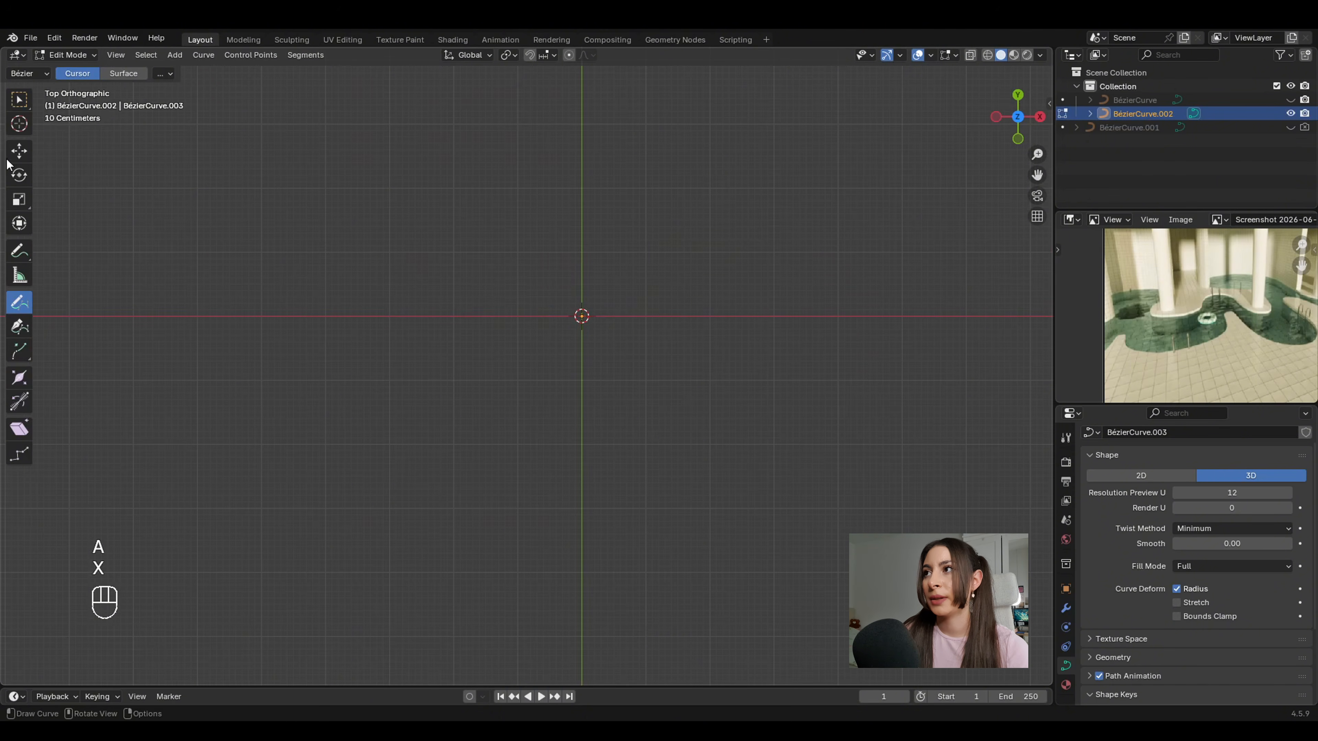
Draw a long winding freehand curve across the origin with the Draw tool.
{"action": "left_click", "coordinate": [23, 104]}
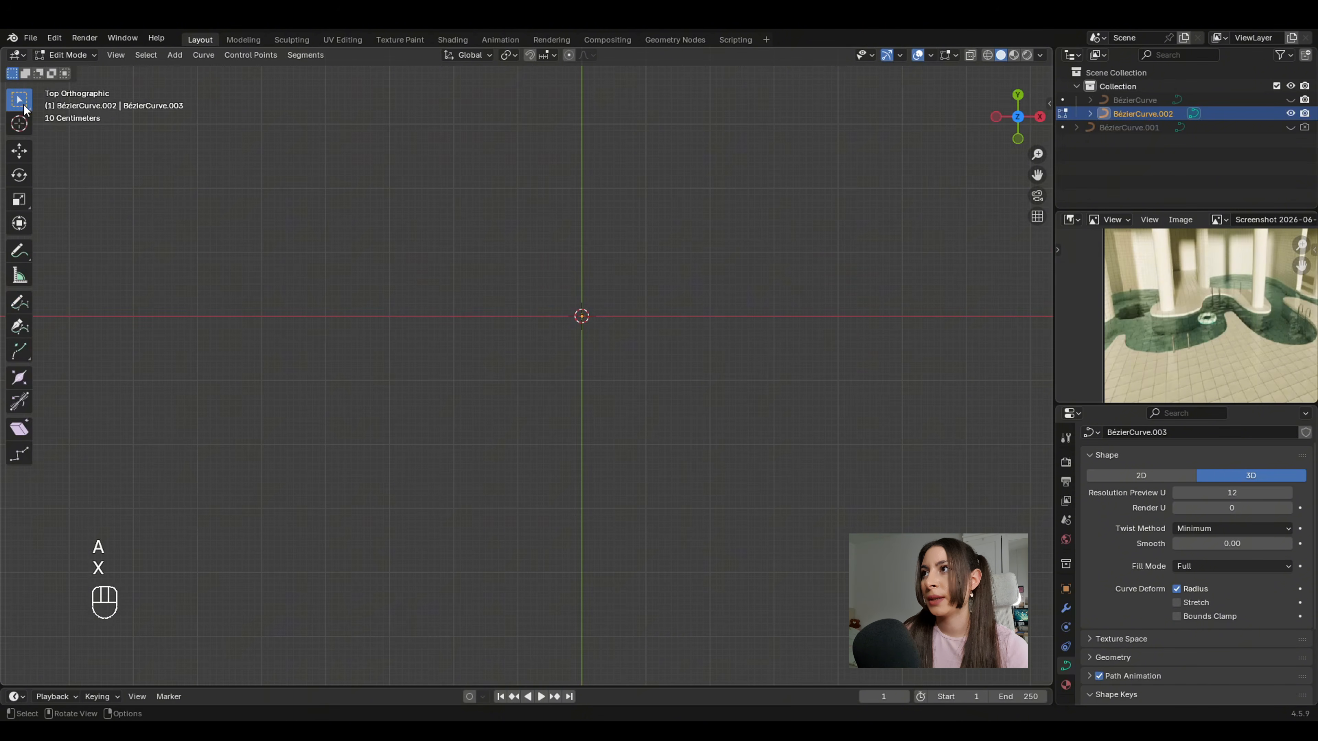
{"action": "left_click", "coordinate": [19, 302]}
{"action": "scroll", "coordinate": [350, 473], "scroll_direction": "down", "scroll_amount": 2}
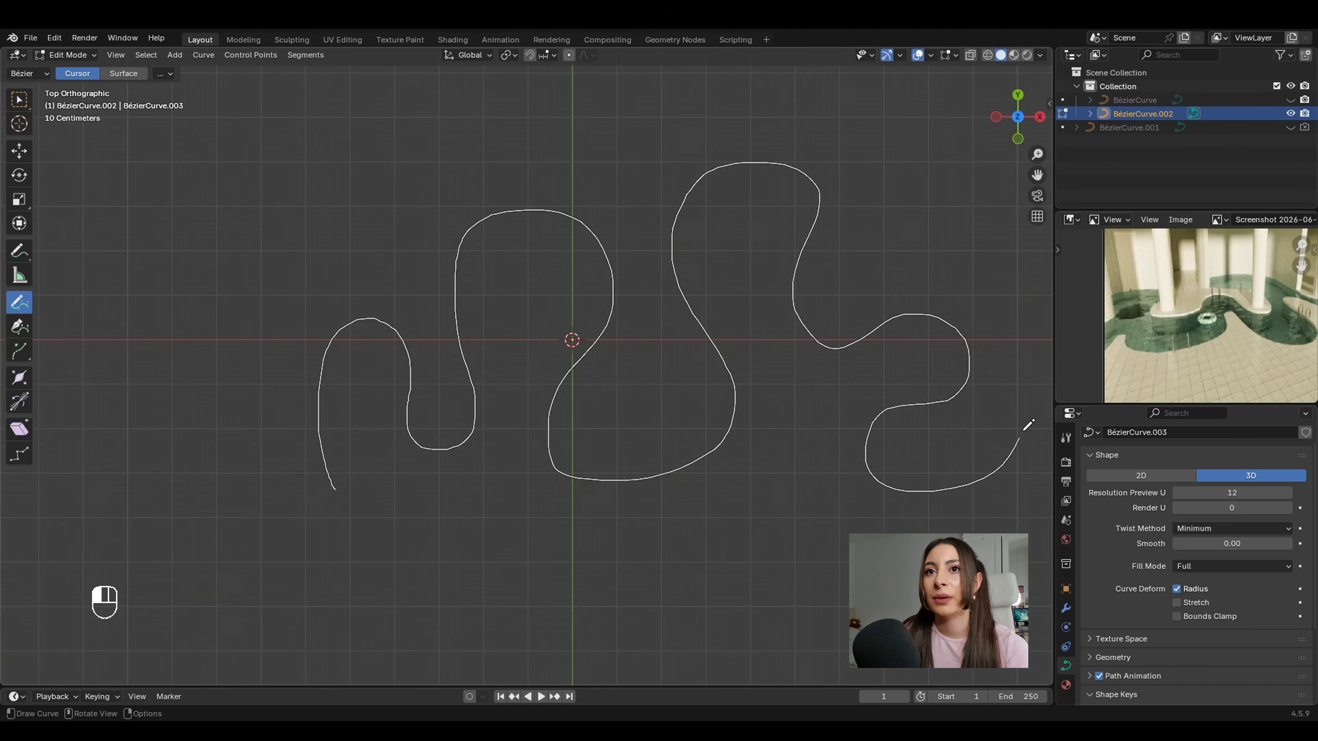
Draw a second winding line alongside the existing curve in top view to form the pool's other side.
{"action": "key", "text": "KP_7"}
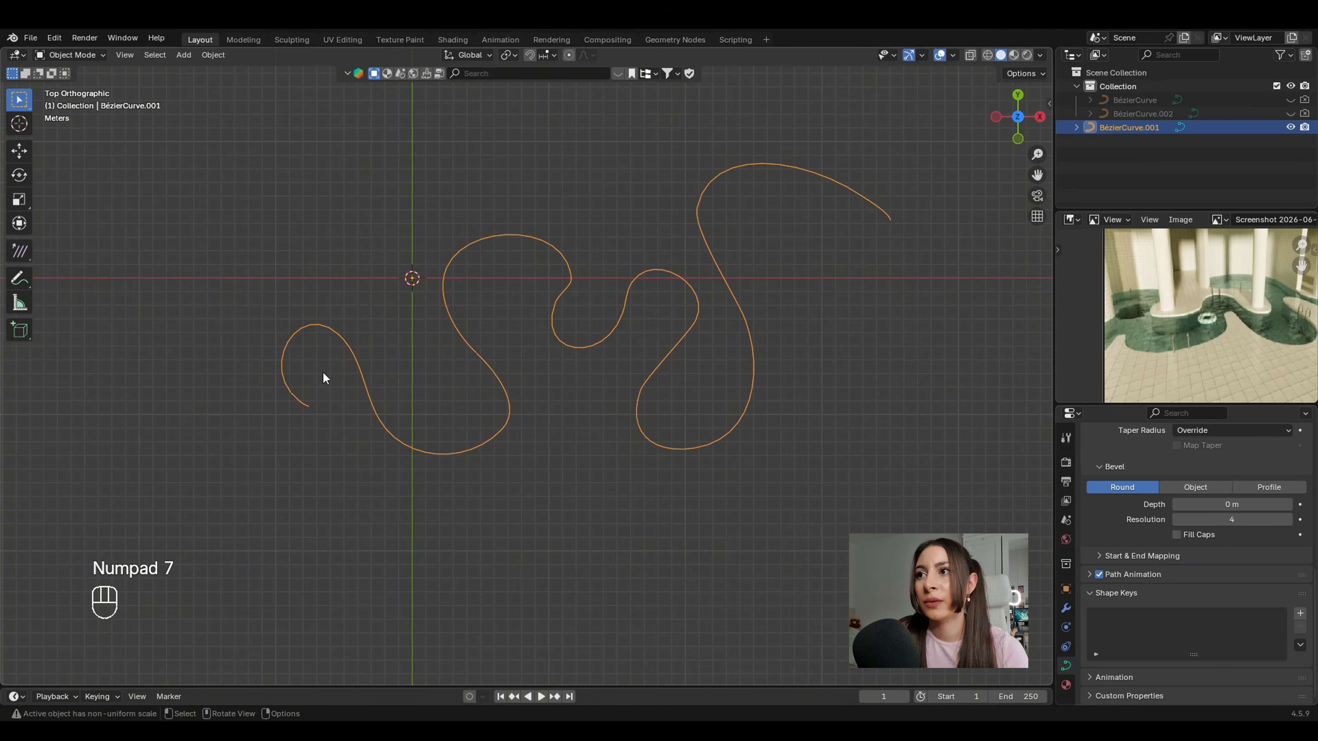
{"action": "key", "text": "Tab"}
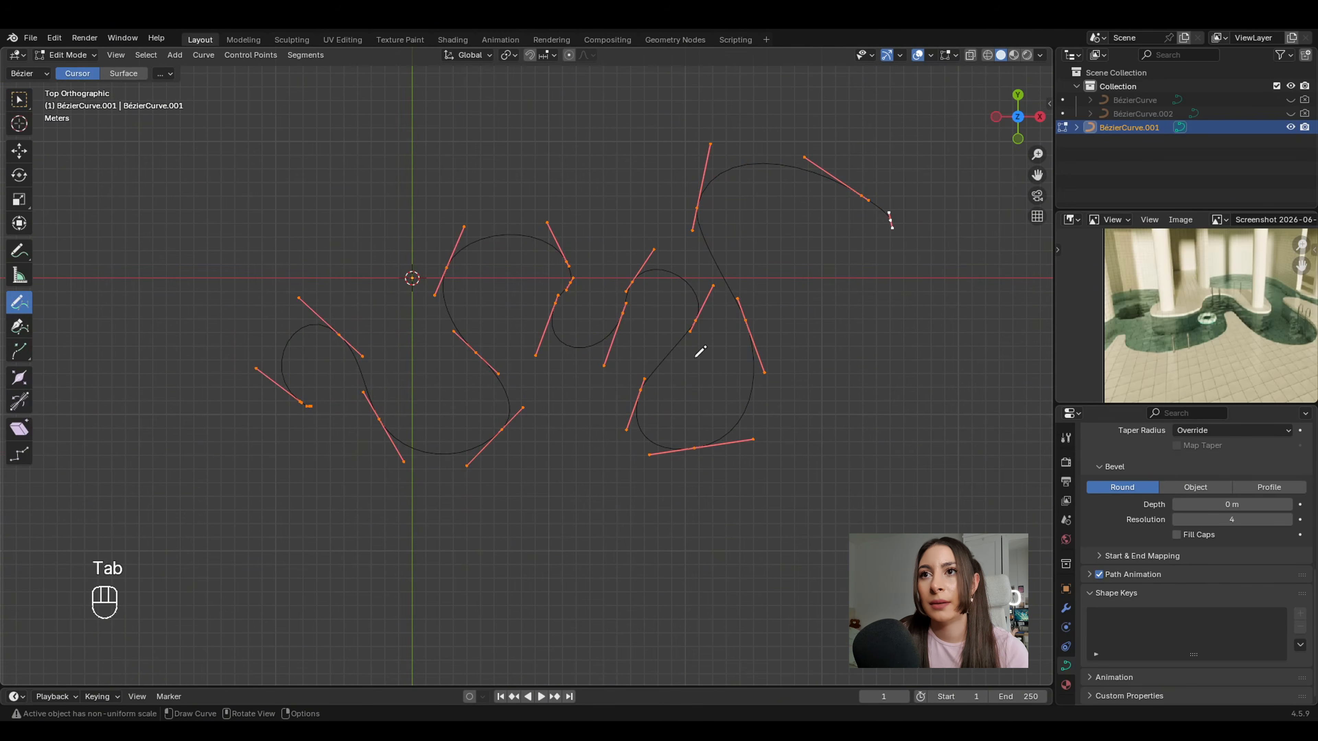
{"action": "middle_click_drag", "start_coordinate": [708, 347], "coordinate": [777, 346], "text": "shift"}
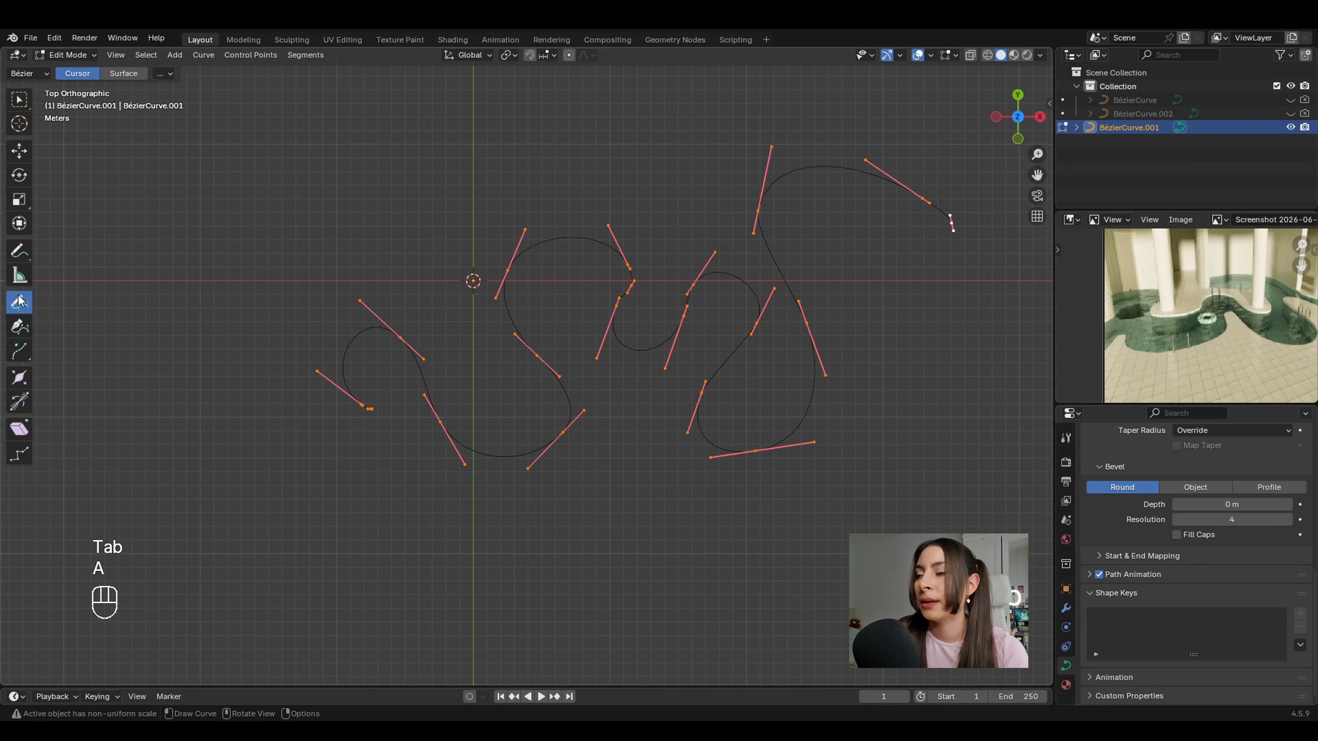
{"action": "middle_click_drag", "start_coordinate": [523, 360], "coordinate": [511, 336], "text": "shift"}
{"action": "scroll", "coordinate": [518, 336], "scroll_direction": "up", "scroll_amount": 2}
{"action": "middle_click_drag", "start_coordinate": [298, 430], "coordinate": [336, 434], "text": "shift"}
{"action": "scroll", "coordinate": [337, 433], "scroll_direction": "down", "scroll_amount": 2}
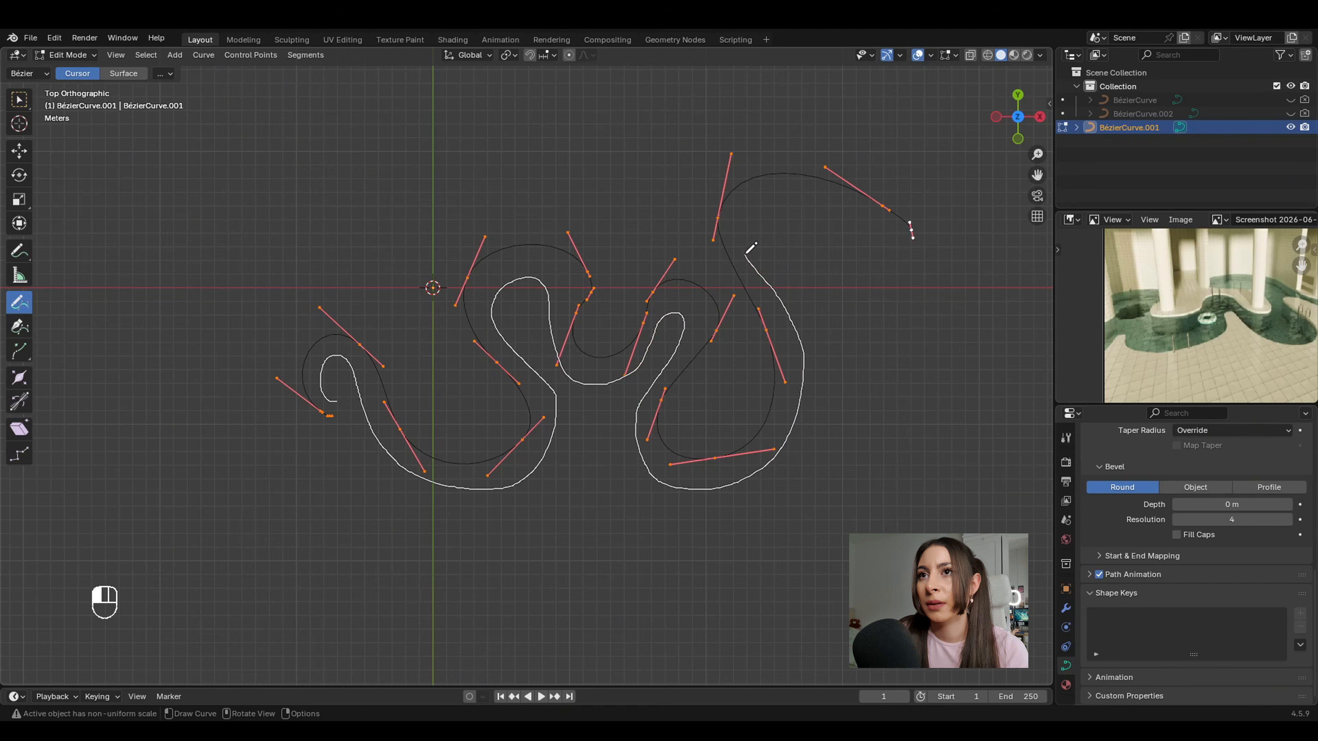
{"action": "middle_click_drag", "start_coordinate": [757, 203], "coordinate": [756, 334]}
{"action": "key", "text": "Tab"}
{"action": "key", "text": "Tab"}
{"action": "key", "text": "KP_7"}
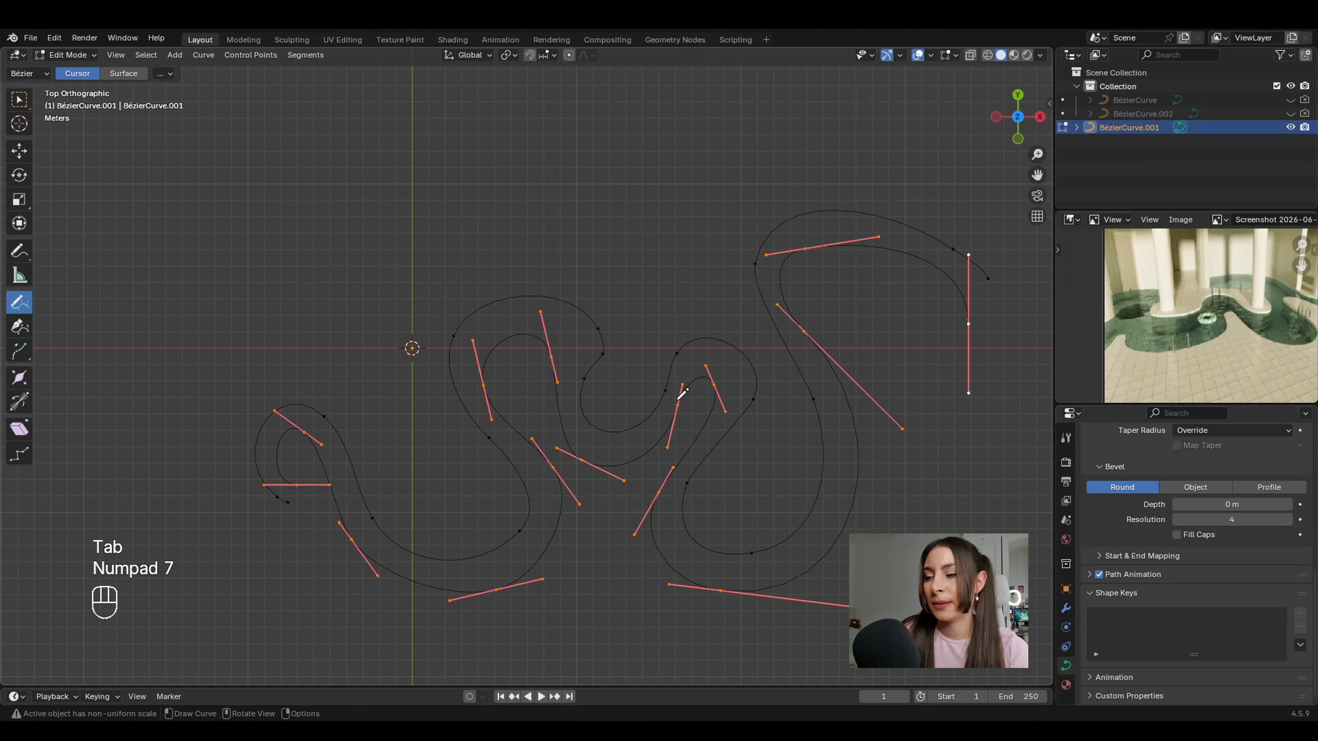
Smooth the inner line's first tight bend by moving, scaling and rotating its control-point handles.
{"action": "key", "text": "2"}
{"action": "left_click", "coordinate": [22, 102]}
{"action": "left_click", "coordinate": [334, 520]}
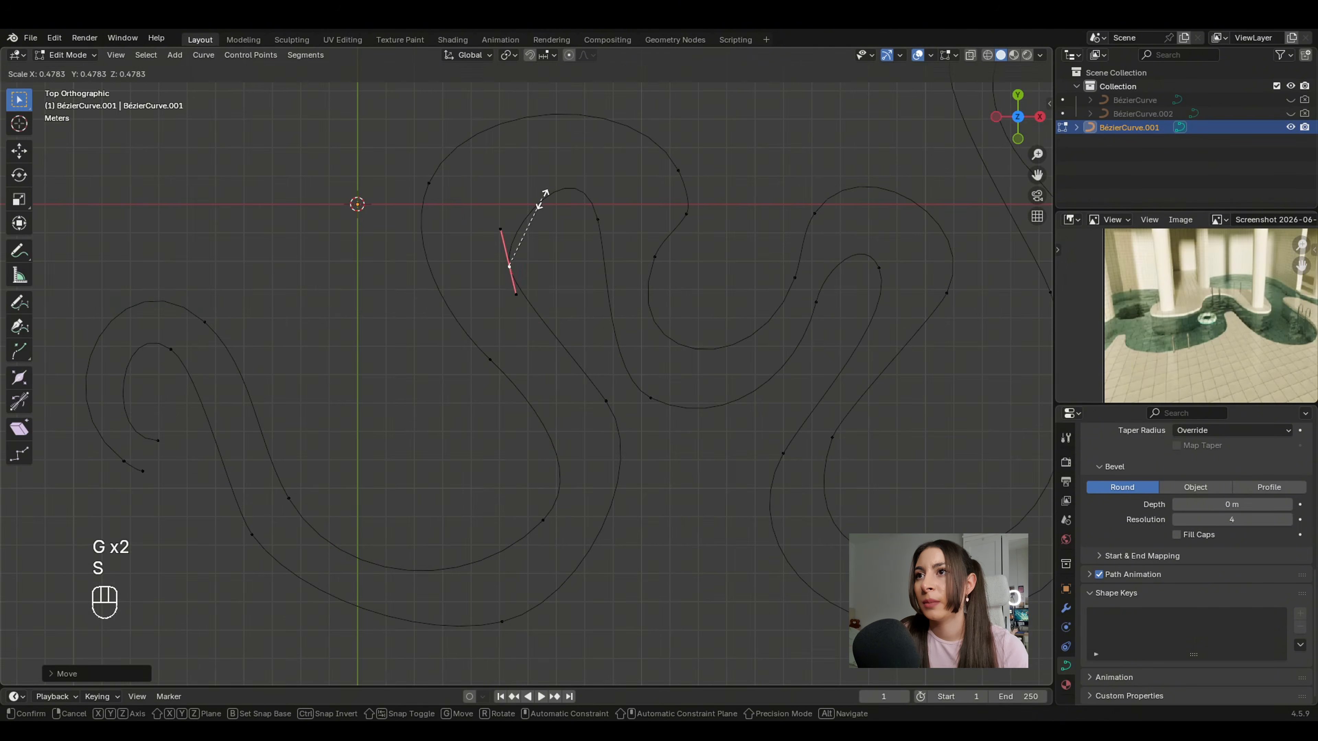
{"action": "left_click", "coordinate": [539, 203]}
{"action": "key", "text": "s"}
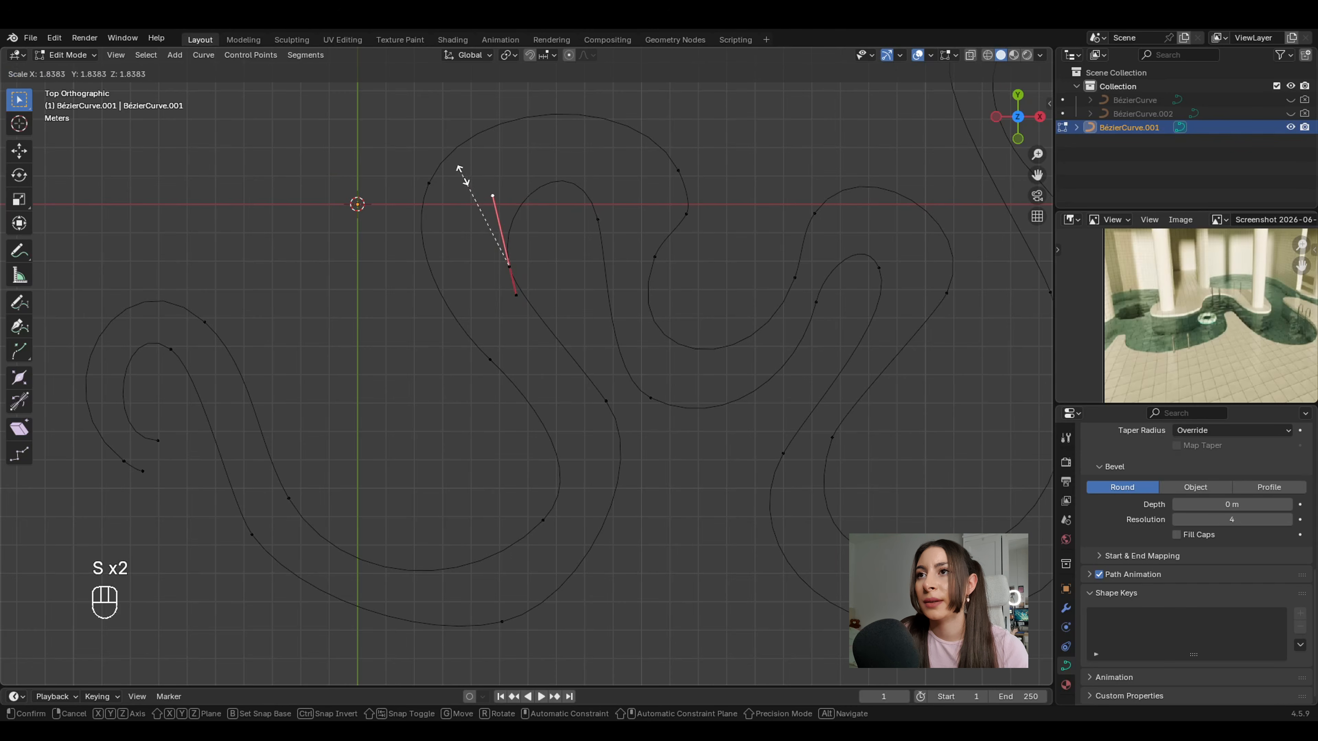
{"action": "left_click", "coordinate": [459, 169]}
{"action": "key", "text": "r"}
{"action": "left_click", "coordinate": [627, 215]}
{"action": "key", "text": "s"}
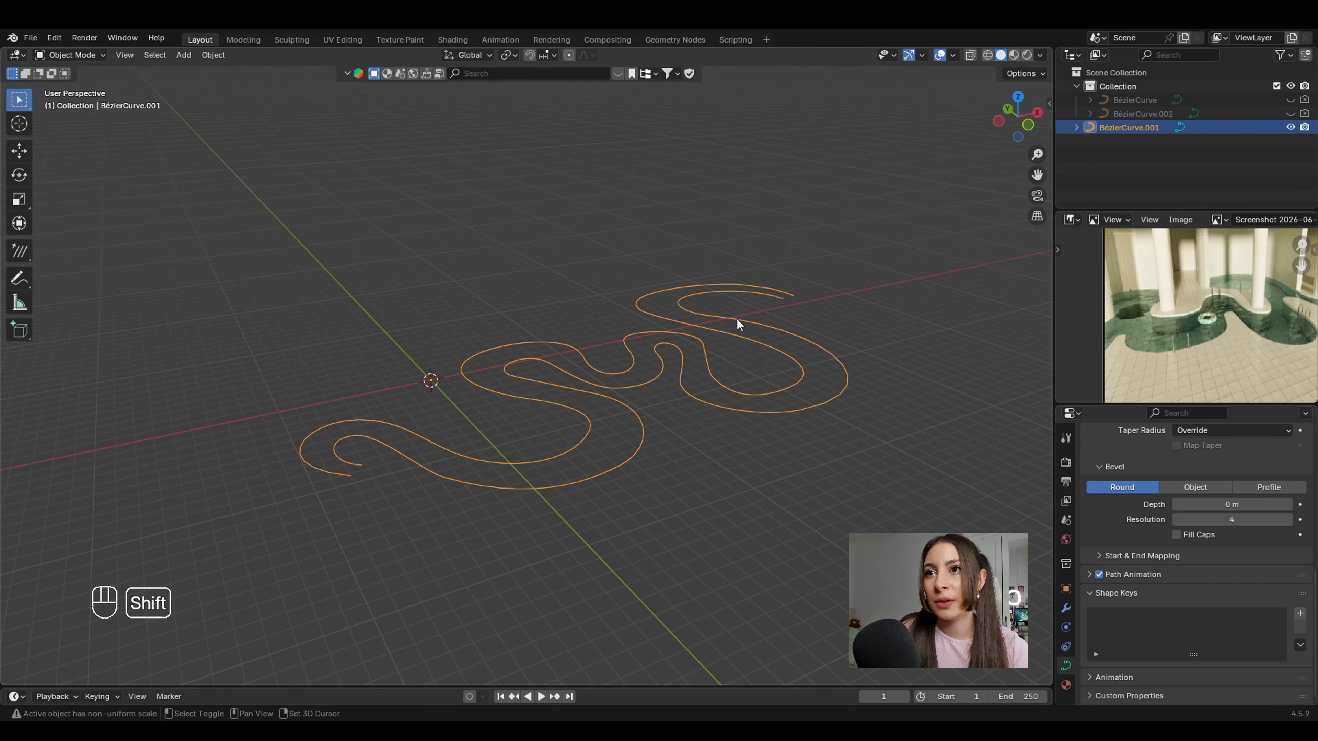
Duplicate the curve in place as a backup in a new collection named BU and exclude that collection.
{"action": "key", "text": "shift+d"}
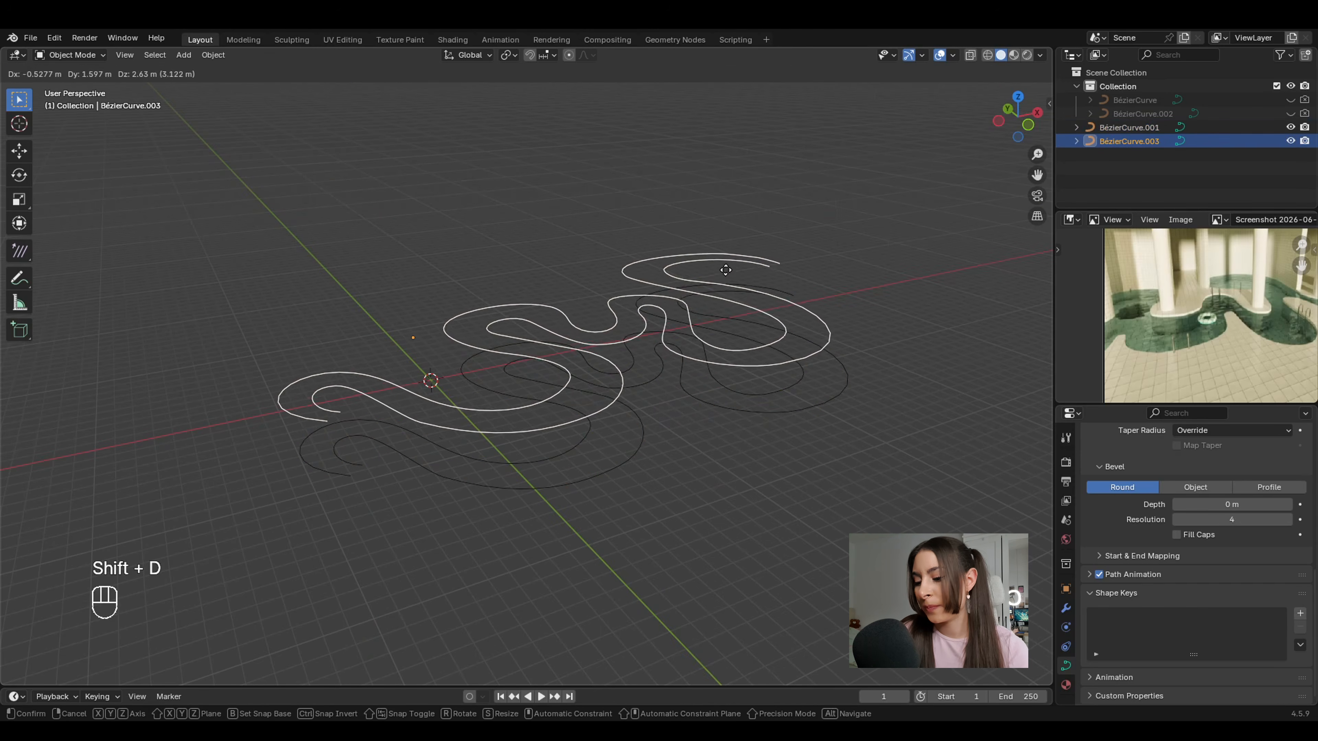
{"action": "right_click", "coordinate": [673, 267]}
{"action": "key", "text": "m"}
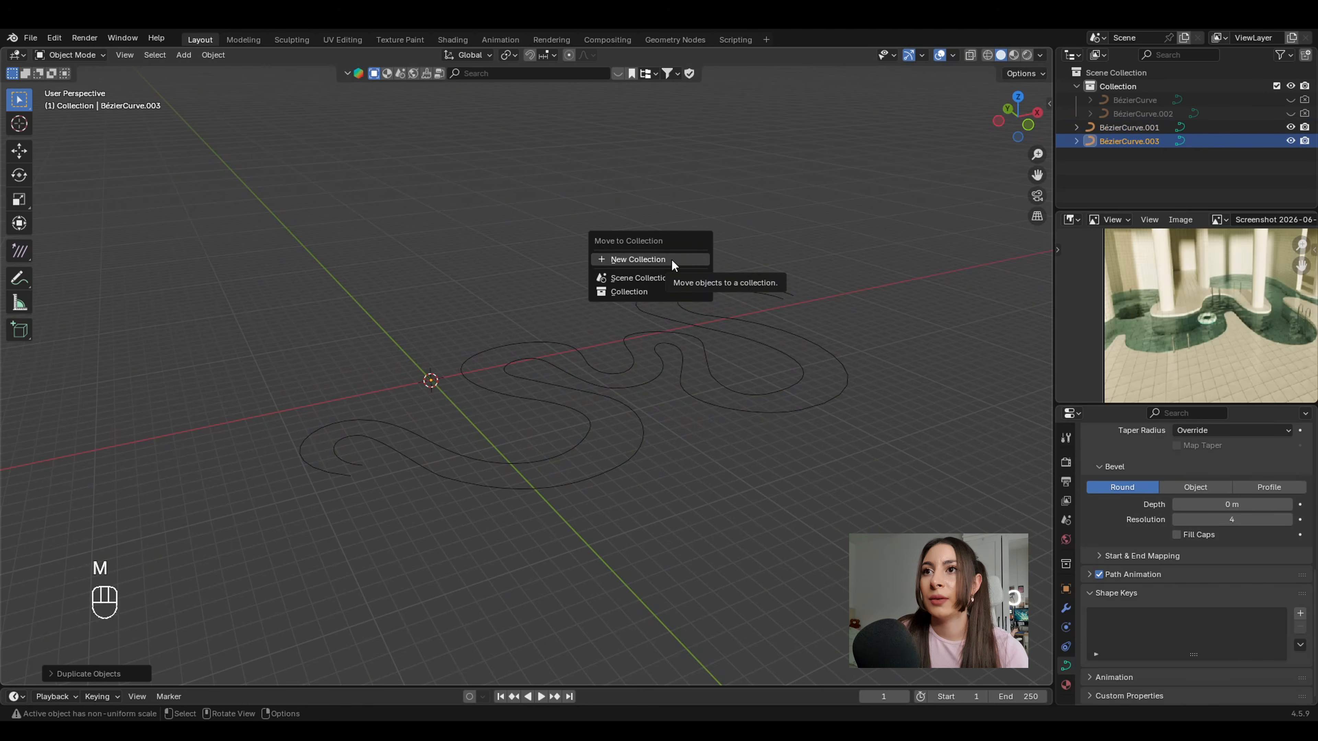
{"action": "left_click", "coordinate": [673, 259]}
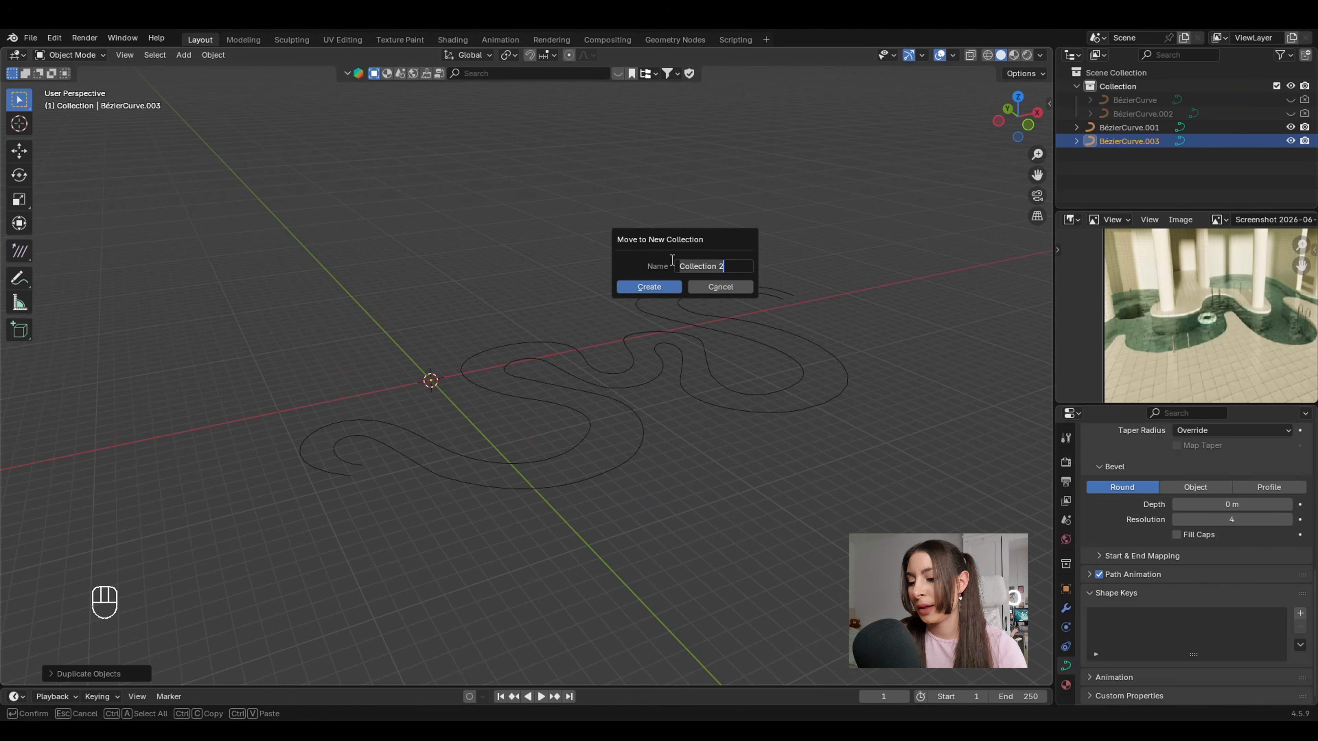
{"action": "type", "text": "BU"}
{"action": "key", "text": "Return"}
{"action": "key", "text": "Return"}
{"action": "left_click", "coordinate": [1227, 155]}
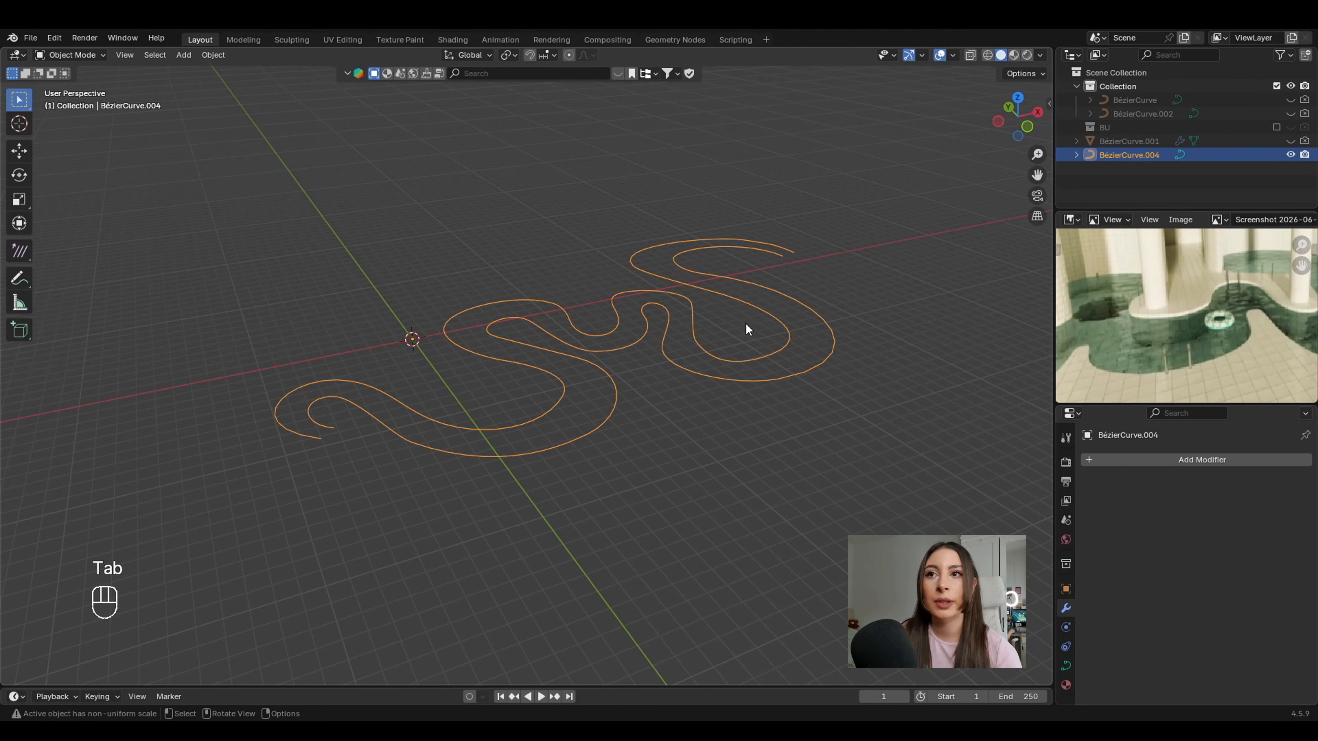
Convert the two-line winding curve to a mesh.
{"action": "right_click", "coordinate": [746, 322]}
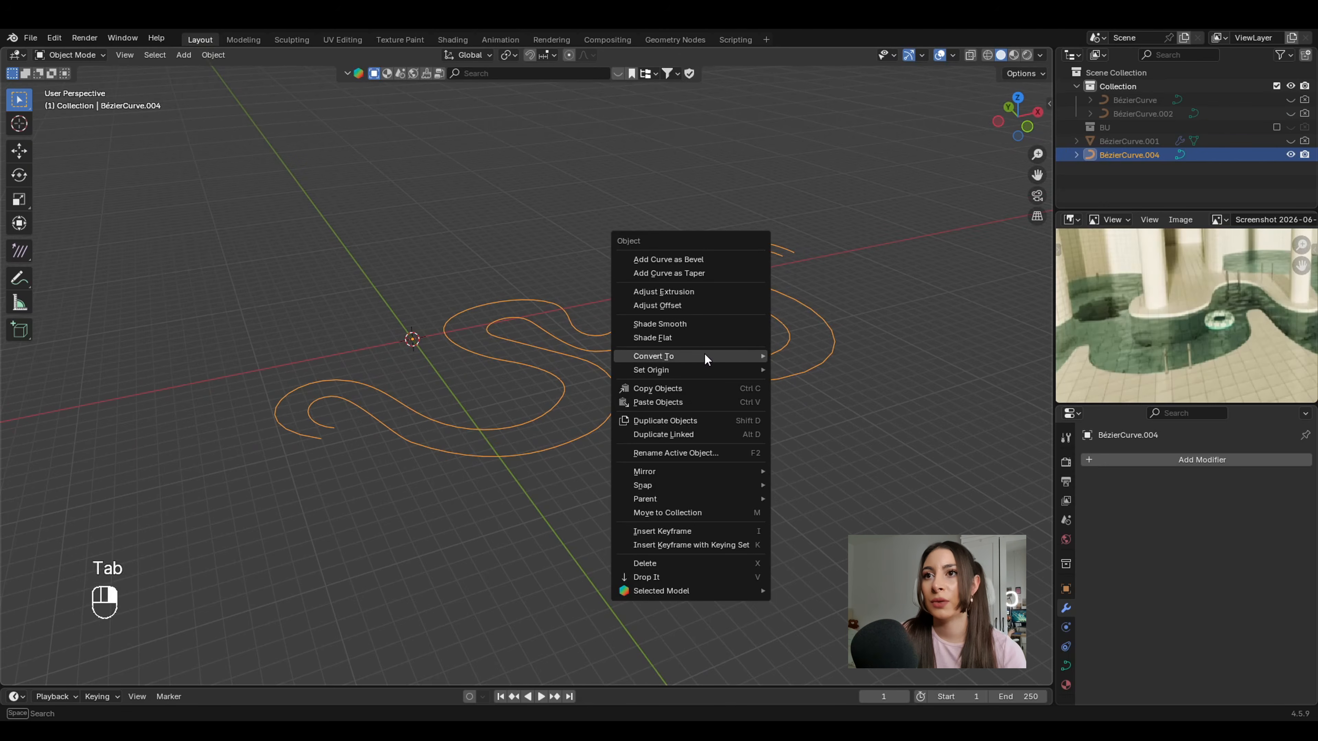
{"action": "mouse_move", "coordinate": [706, 356]}
{"action": "left_click", "coordinate": [830, 354]}
Un-subdivide all edges of the converted outline mesh in edge select mode.
{"action": "key", "text": "Tab"}
{"action": "middle_click_drag", "start_coordinate": [738, 361], "coordinate": [728, 398]}
{"action": "scroll", "coordinate": [726, 384], "scroll_direction": "up", "scroll_amount": 1}
{"action": "scroll", "coordinate": [728, 399], "scroll_direction": "up", "scroll_amount": 1}
{"action": "key", "text": "2"}
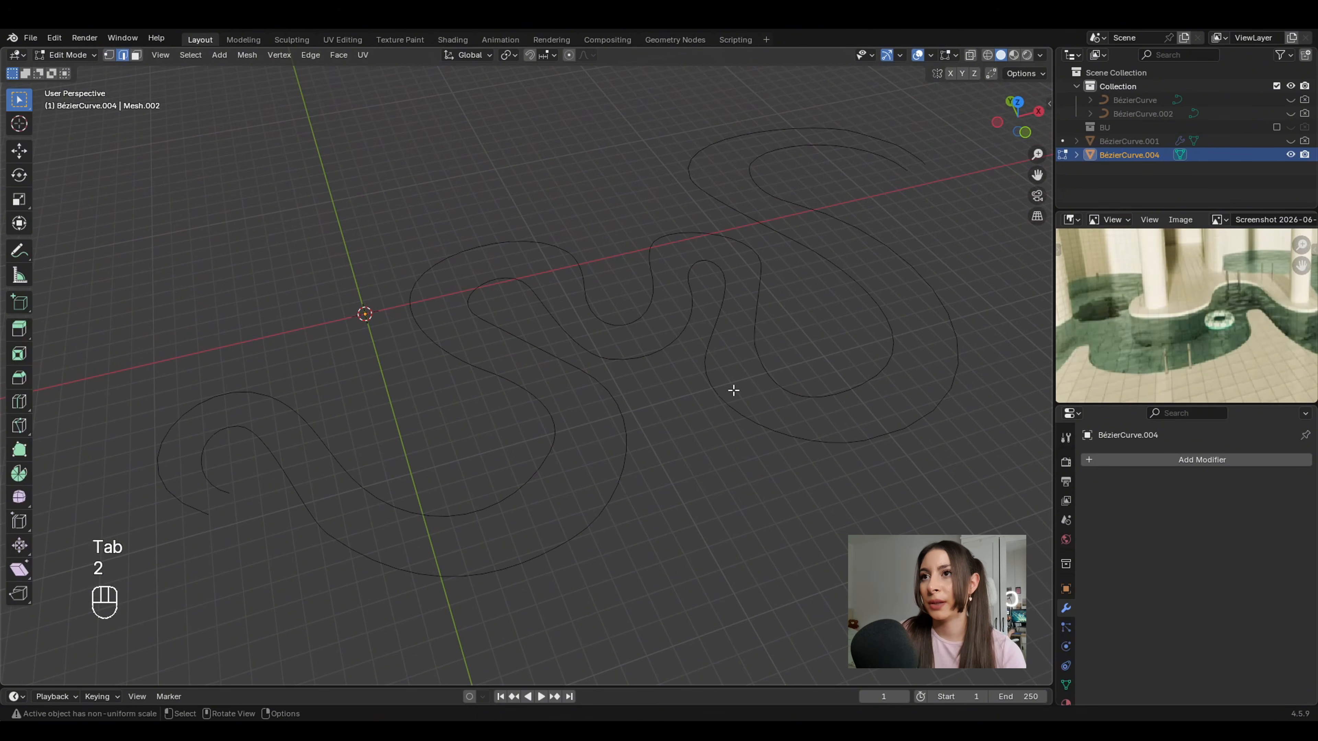
{"action": "key", "text": "a"}
{"action": "right_click", "coordinate": [649, 269]}
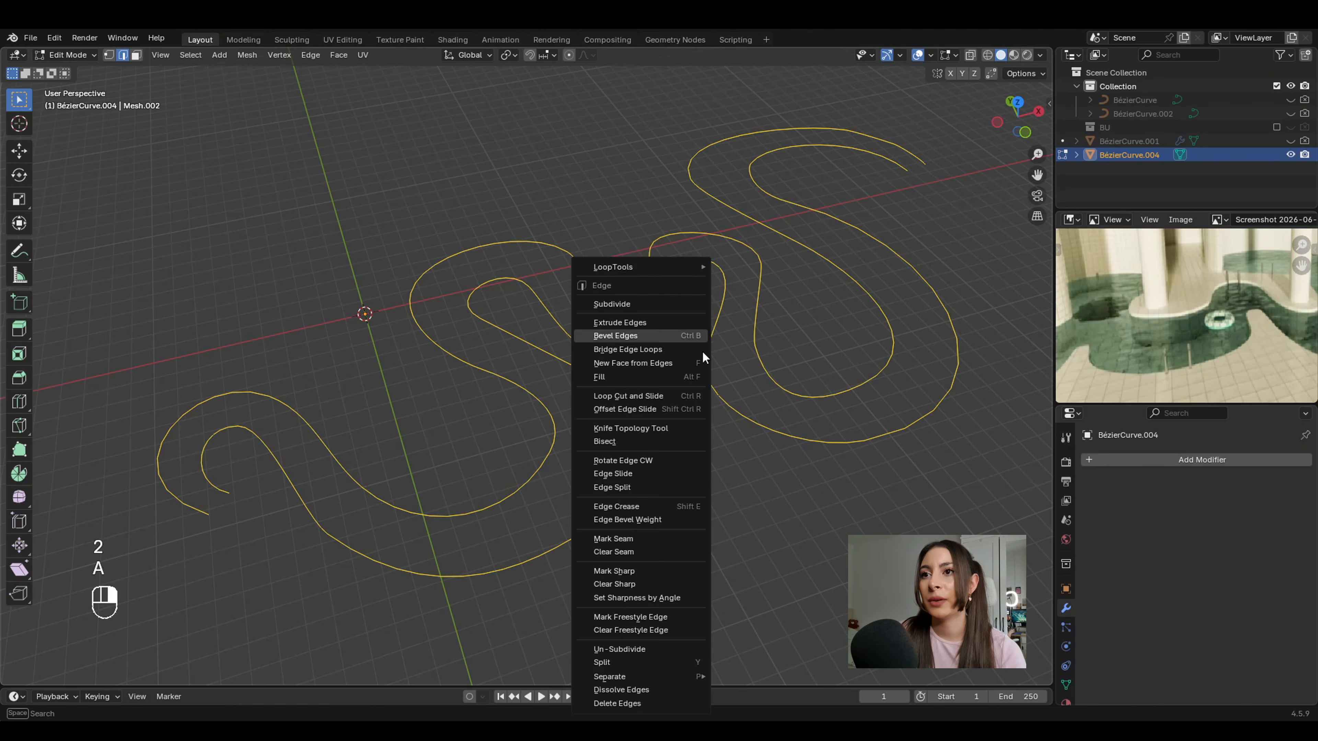
{"action": "left_click", "coordinate": [617, 650]}
Add a Subdivision modifier with 2 levels to the outline mesh.
{"action": "key", "text": "Tab"}
{"action": "middle_click_drag", "start_coordinate": [592, 457], "coordinate": [626, 421]}
{"action": "key", "text": "ctrl+2"}
{"action": "key", "text": "Tab"}
{"action": "key", "text": "Tab"}
{"action": "middle_click_drag", "start_coordinate": [765, 422], "coordinate": [841, 333], "text": "shift"}
Extrude the whole outline straight down about 3 m along Z to form the pool walls.
{"action": "key", "text": "Tab"}
{"action": "key", "text": "a"}
{"action": "key", "text": "e"}
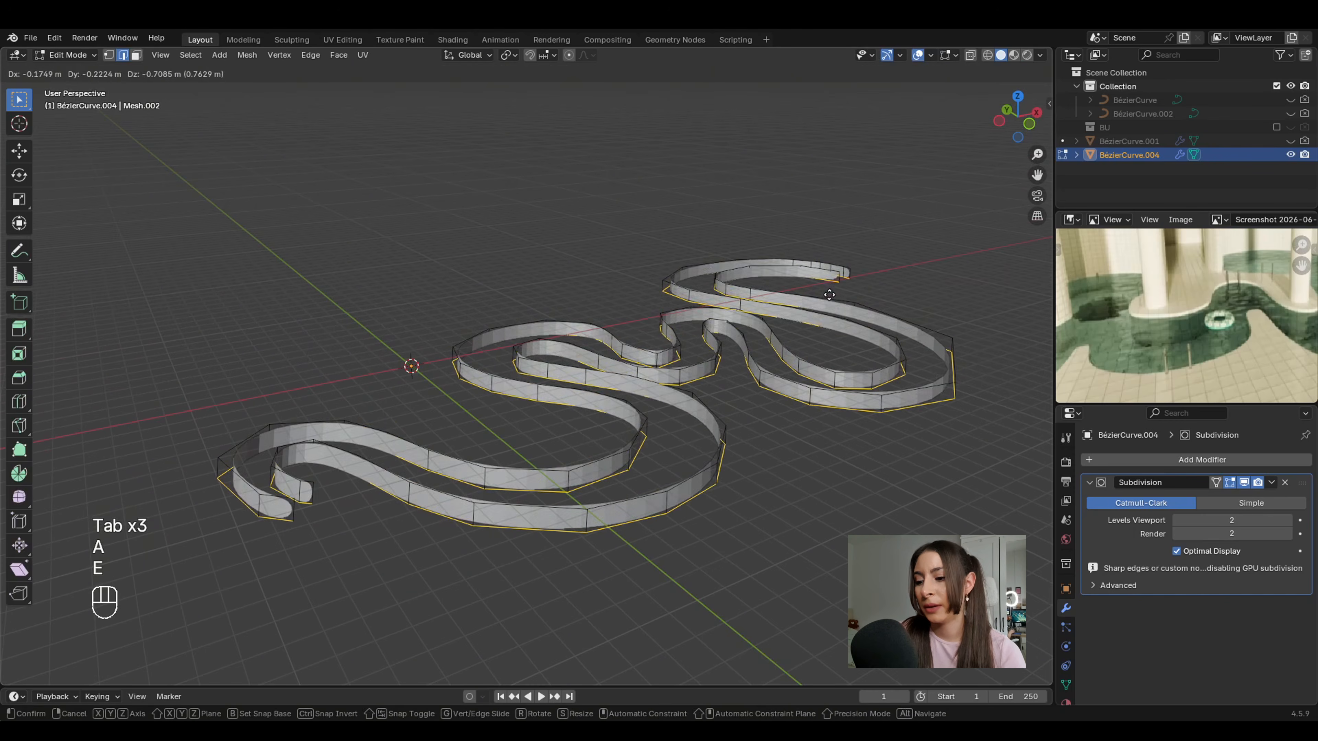
{"action": "left_click", "coordinate": [829, 330]}
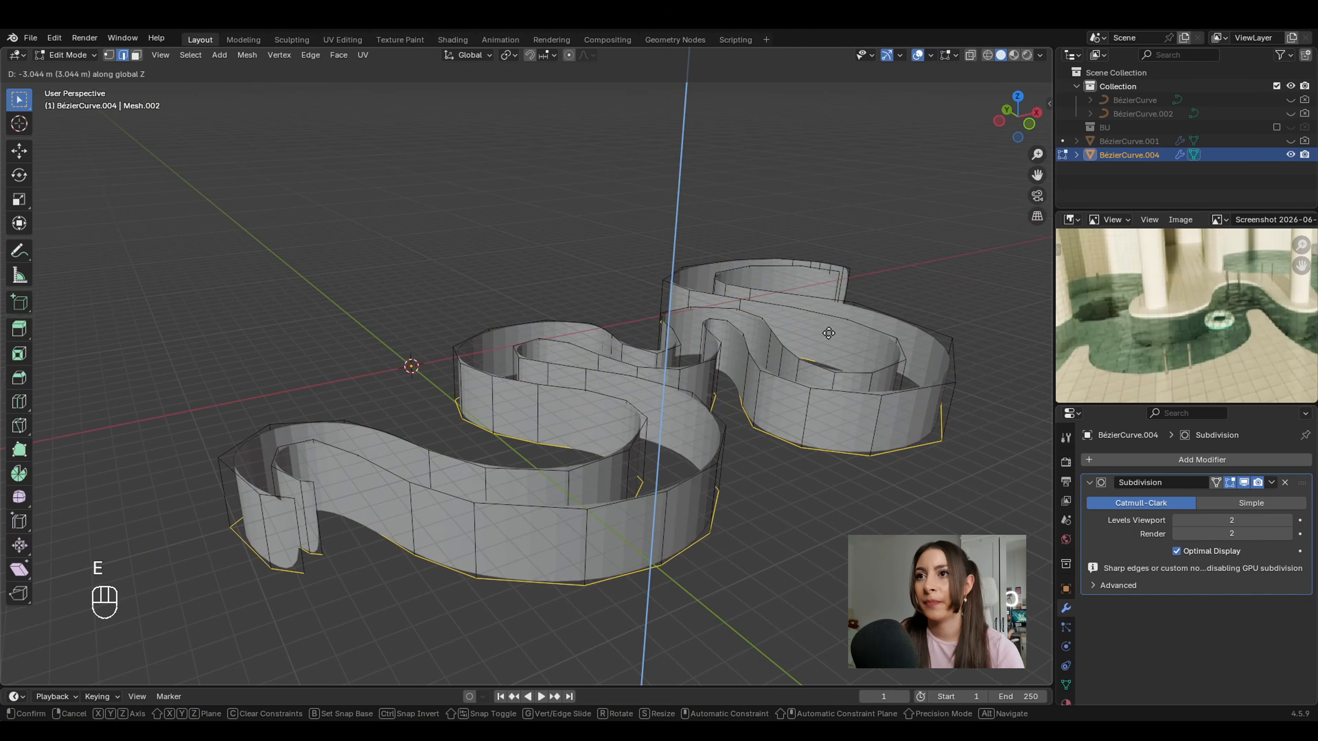
{"action": "key", "text": "Tab"}
Add a mesh plane at the origin in Object Mode.
{"action": "key", "text": "shift+a"}
{"action": "key", "text": "shift+a"}
{"action": "mouse_move", "coordinate": [588, 313]}
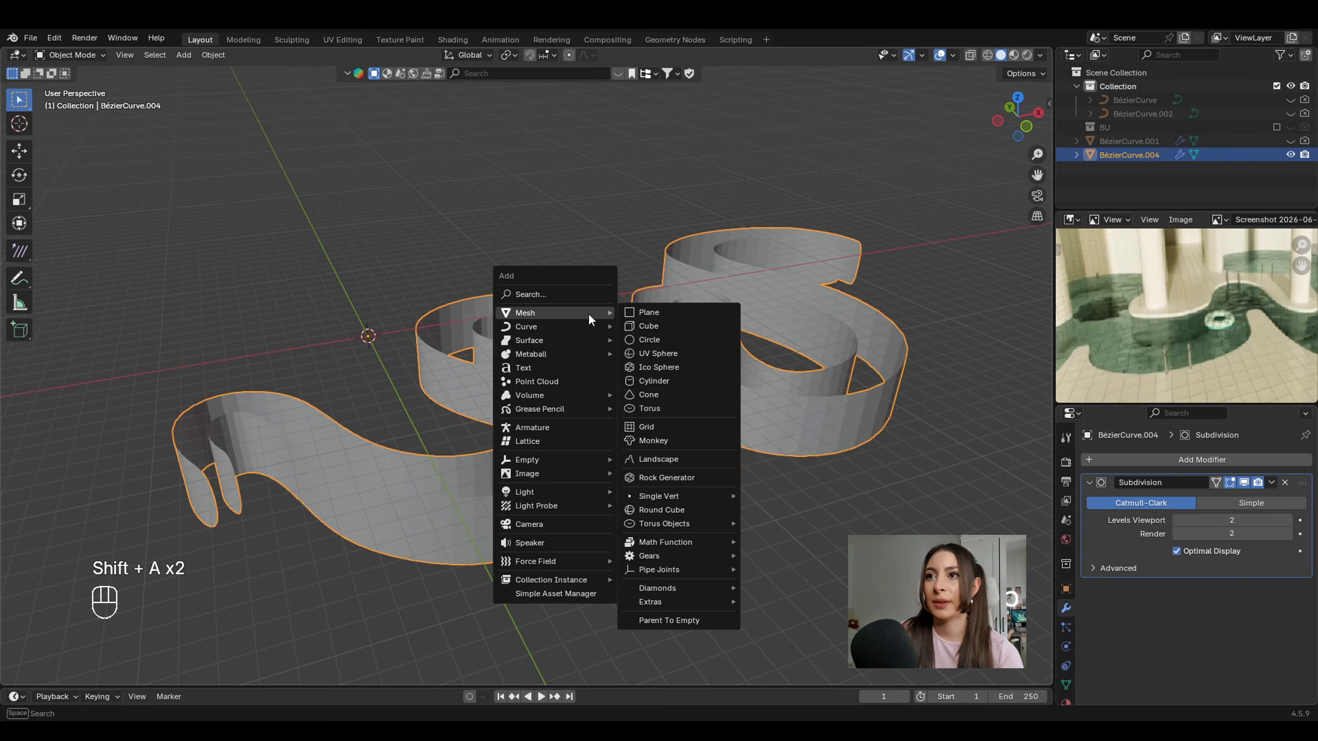
{"action": "left_click", "coordinate": [684, 312]}
{"action": "scroll", "coordinate": [670, 332], "scroll_direction": "down", "scroll_amount": 4}
Scale the plane up by about 6.76 and again by 3.69, and widen it along X beyond the pool outline.
{"action": "key", "text": "Tab"}
{"action": "key", "text": "a"}
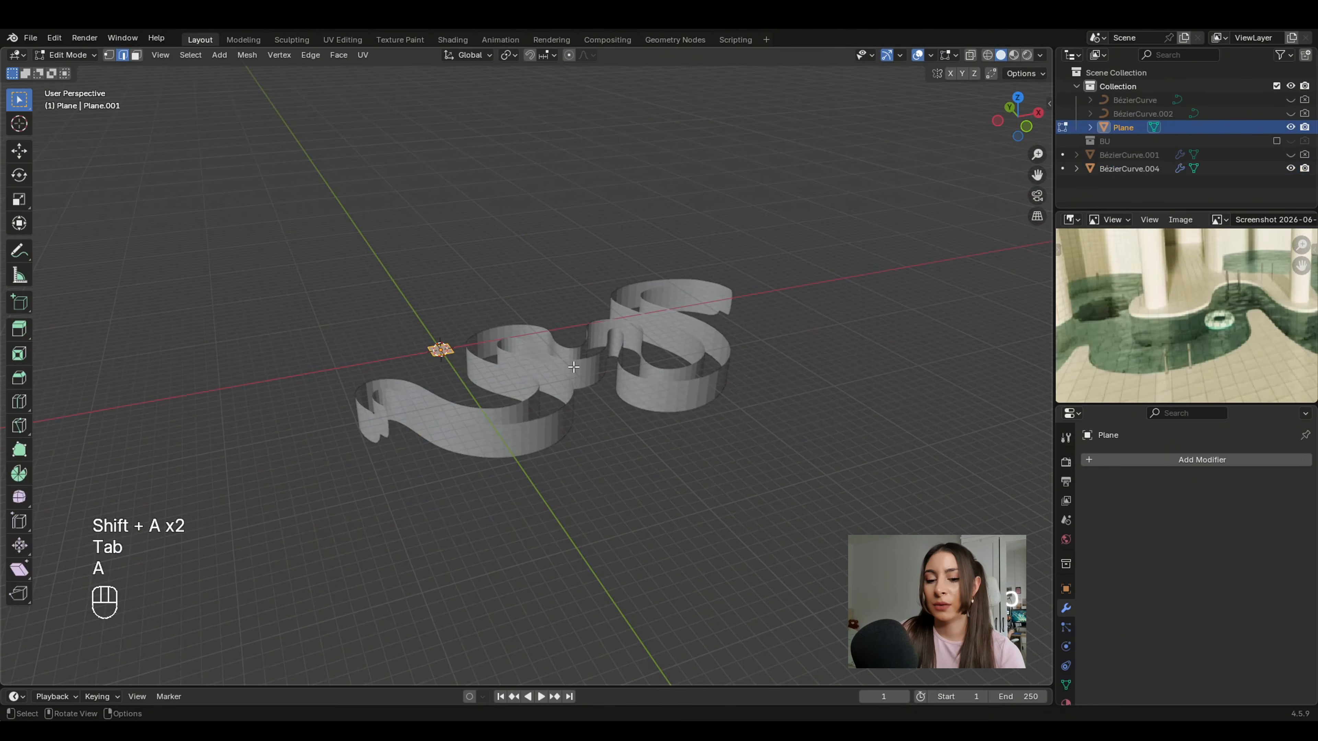
{"action": "key", "text": "KP_7"}
{"action": "key", "text": "s"}
{"action": "left_click", "coordinate": [702, 357]}
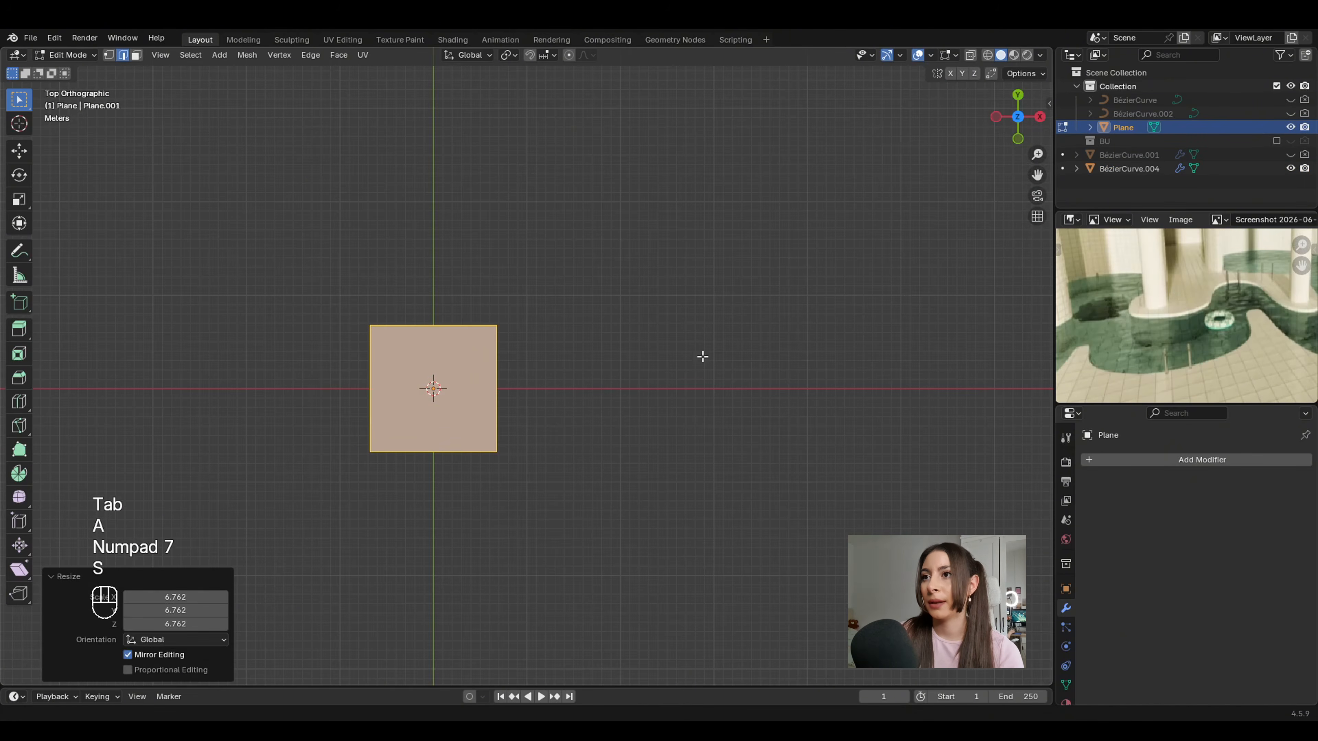
{"action": "key", "text": "s"}
{"action": "left_click", "coordinate": [885, 366]}
{"action": "middle_click_drag", "start_coordinate": [580, 391], "coordinate": [584, 348]}
{"action": "scroll", "coordinate": [584, 349], "scroll_direction": "down", "scroll_amount": 4}
{"action": "key", "text": "s"}
{"action": "key", "text": "x"}
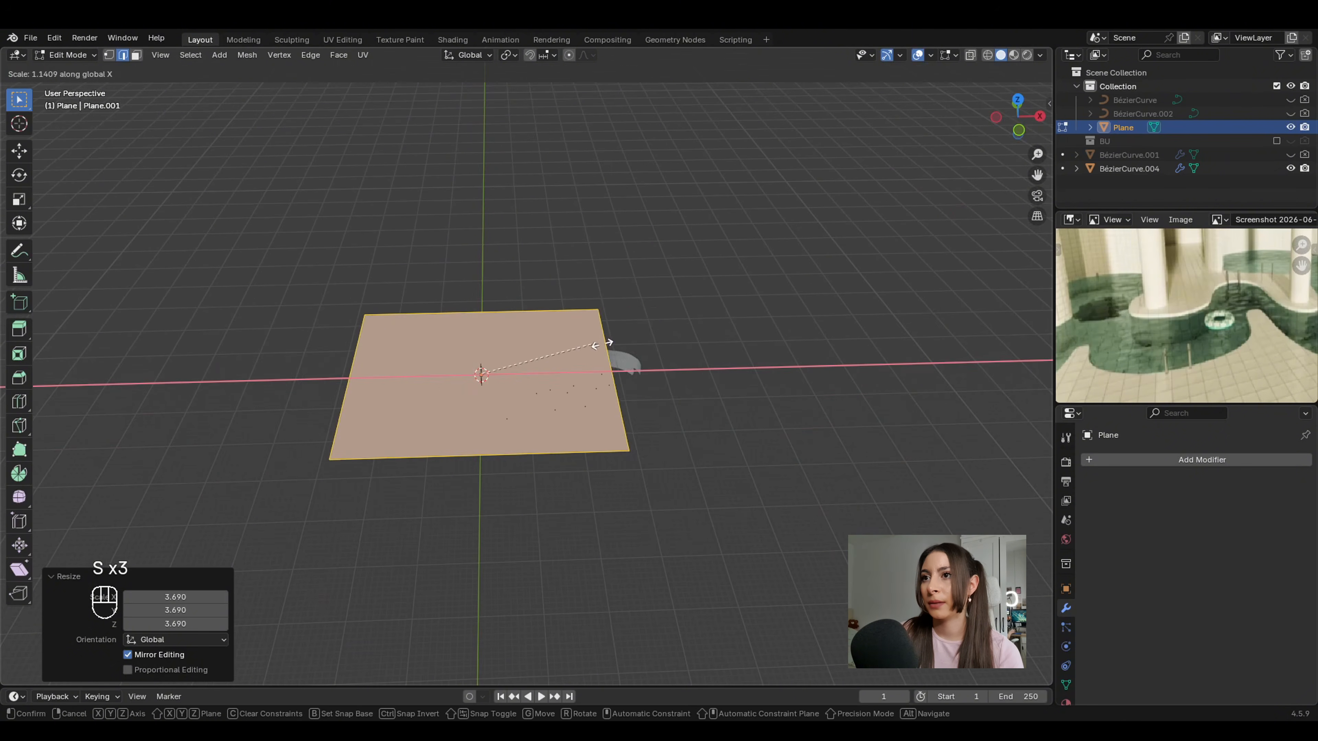
{"action": "left_click", "coordinate": [671, 358]}
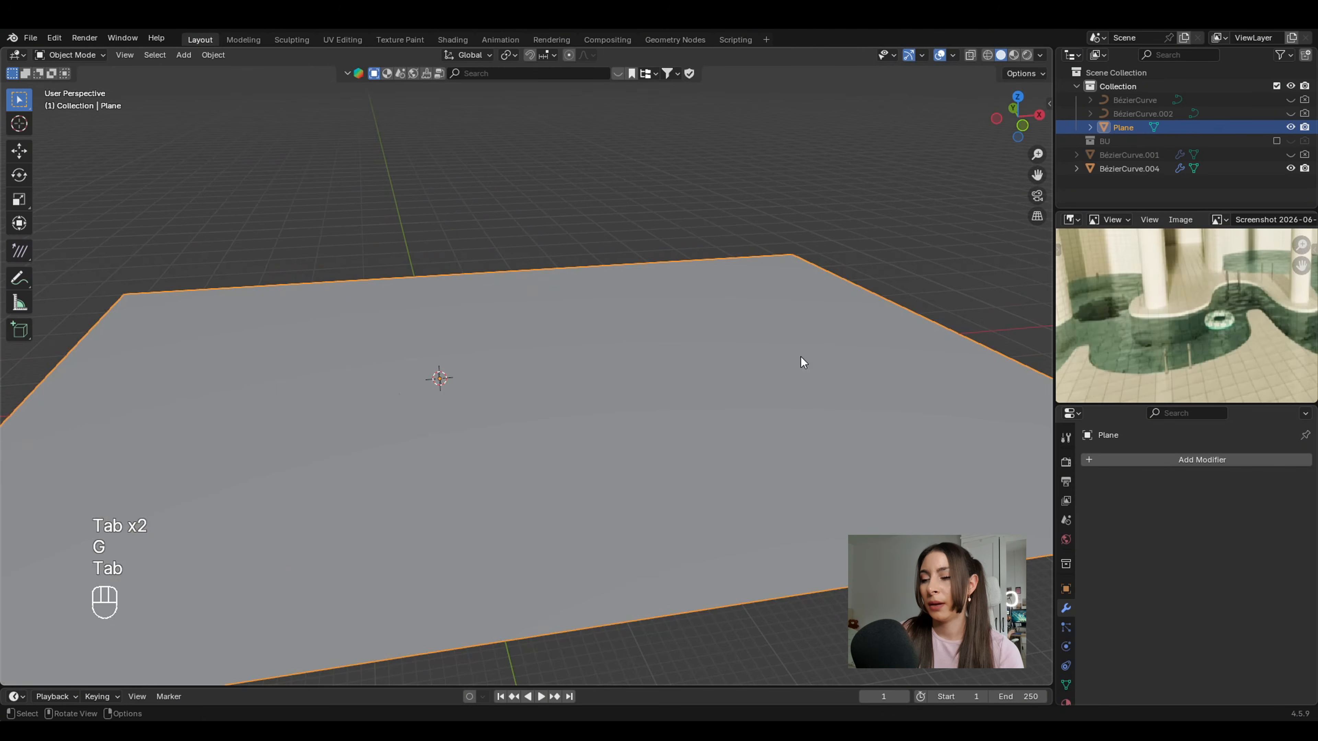
Move the plane down about 0.64 m along Z.
{"action": "key", "text": "g"}
{"action": "key", "text": "z"}
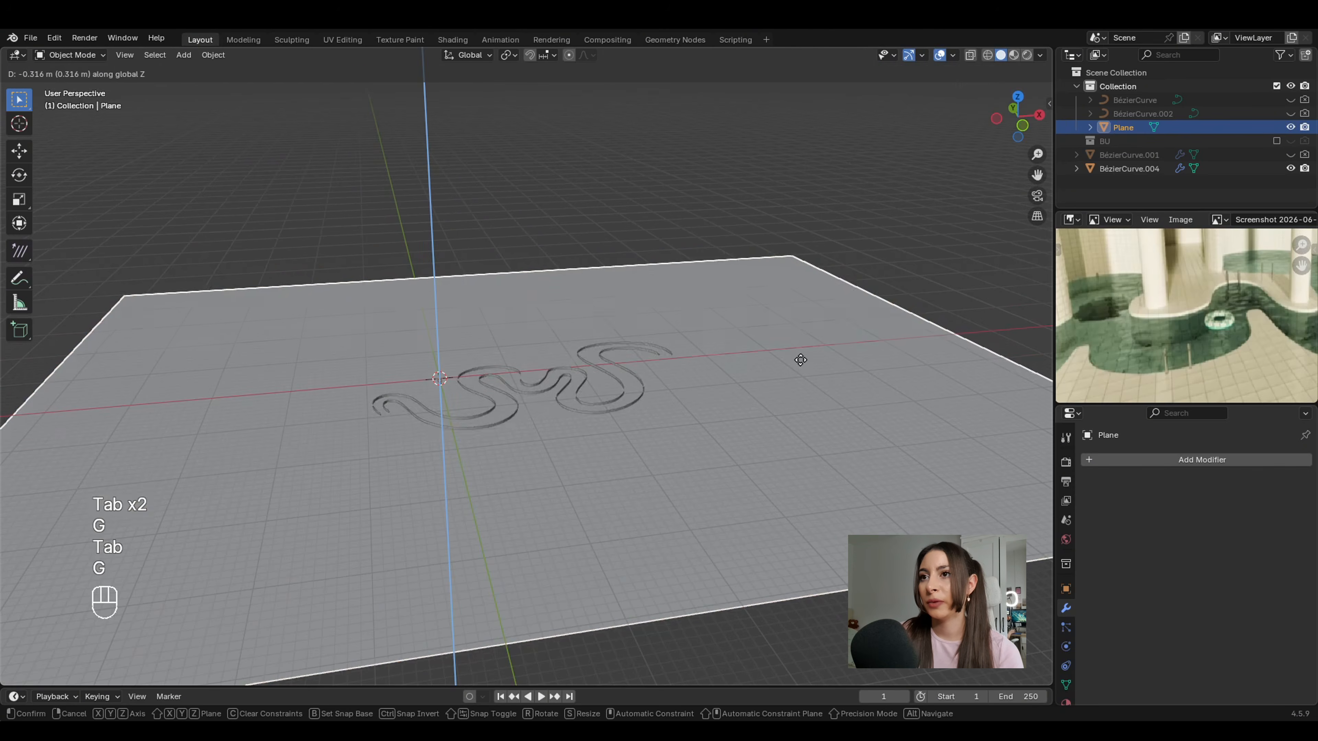
{"action": "left_click", "coordinate": [795, 359]}
{"action": "middle_click_drag", "start_coordinate": [794, 360], "coordinate": [757, 390]}
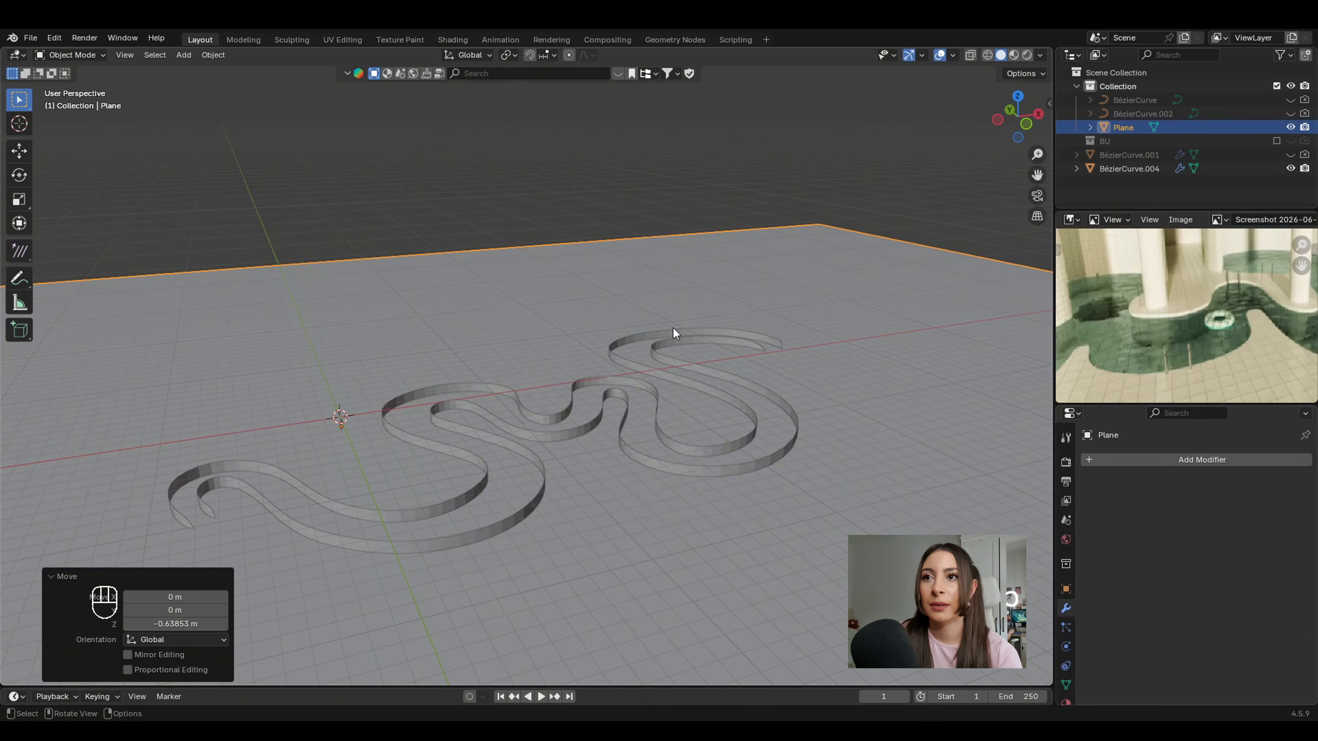
{"action": "scroll", "coordinate": [597, 425], "scroll_direction": "down", "scroll_amount": 1}
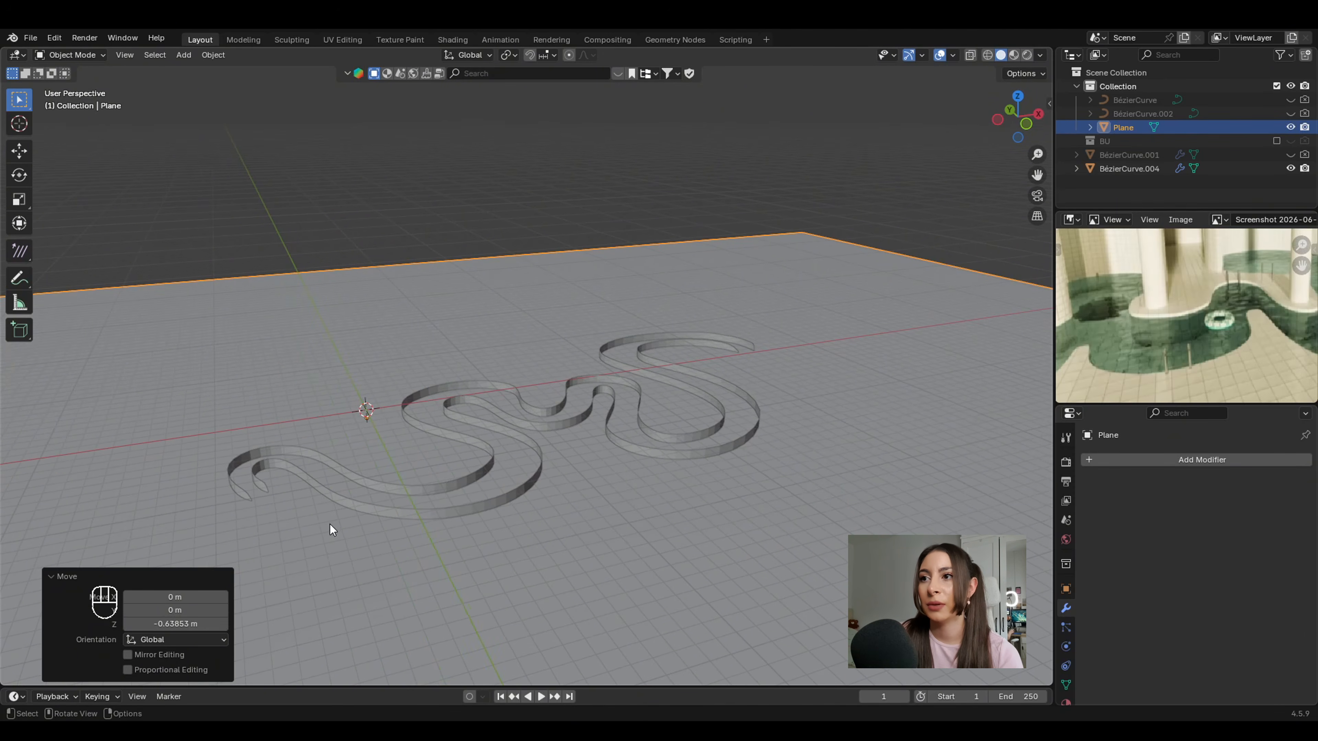
Close the pool wall's open end near the small hook by filling a face between its two vertical end edges.
{"action": "middle_click_drag", "start_coordinate": [330, 530], "coordinate": [647, 427], "text": "shift"}
{"action": "scroll", "coordinate": [646, 427], "scroll_direction": "up", "scroll_amount": 4}
{"action": "left_click", "coordinate": [502, 454]}
{"action": "key", "text": "Tab"}
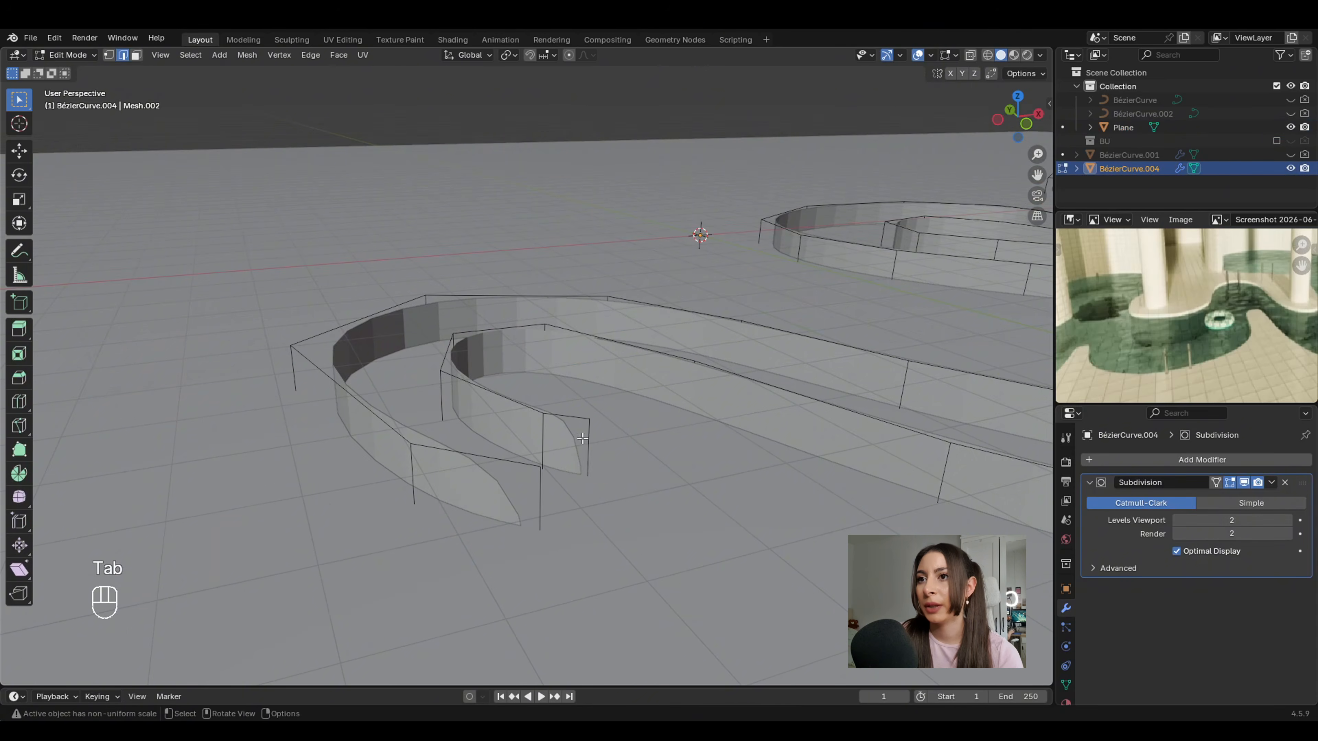
{"action": "left_click", "coordinate": [591, 449], "text": "shift"}
{"action": "key", "text": "f"}
{"action": "scroll", "coordinate": [633, 446], "scroll_direction": "down", "scroll_amount": 2}
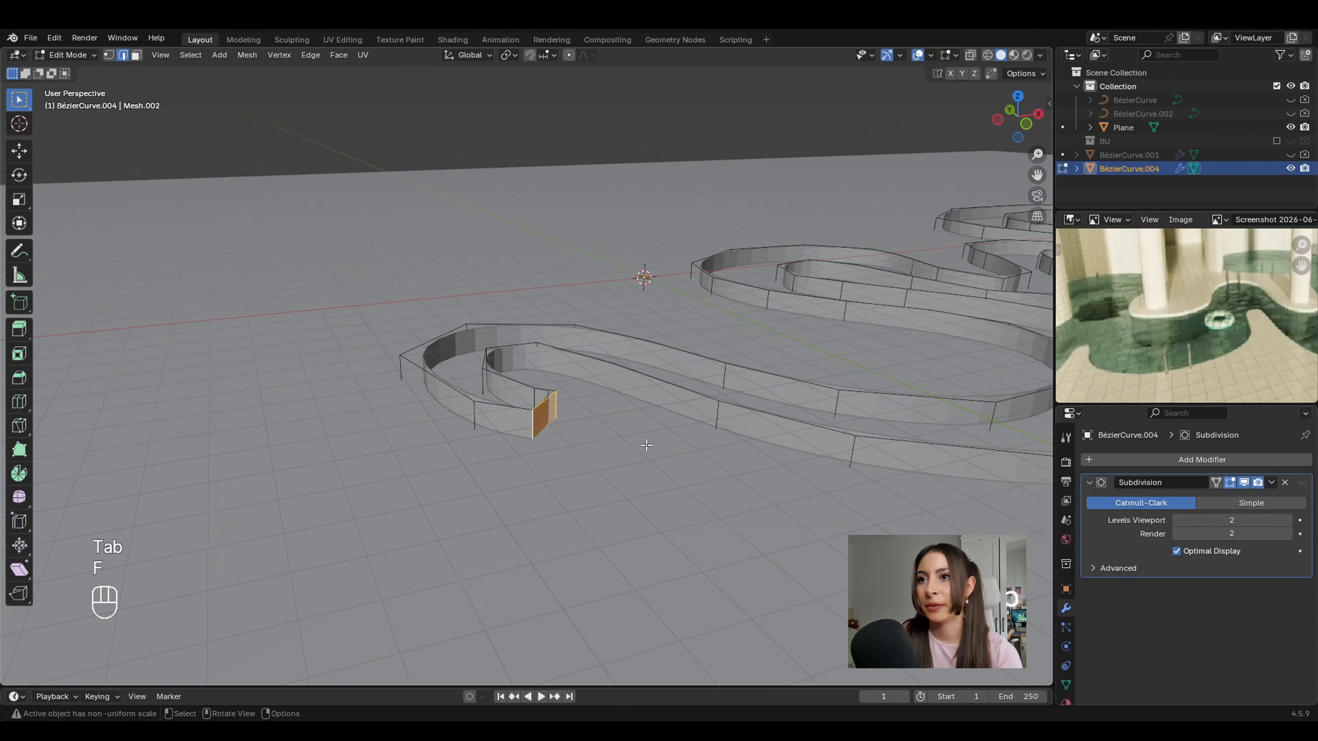
Close the pool wall's other open end, at the far loop, by filling a face between its two vertical end edges.
{"action": "middle_click_drag", "start_coordinate": [809, 358], "coordinate": [322, 499], "text": "shift"}
{"action": "scroll", "coordinate": [526, 483], "scroll_direction": "up", "scroll_amount": 4}
{"action": "left_click", "coordinate": [586, 480]}
{"action": "left_click", "coordinate": [670, 468]}
{"action": "left_click", "coordinate": [604, 477], "text": "shift"}
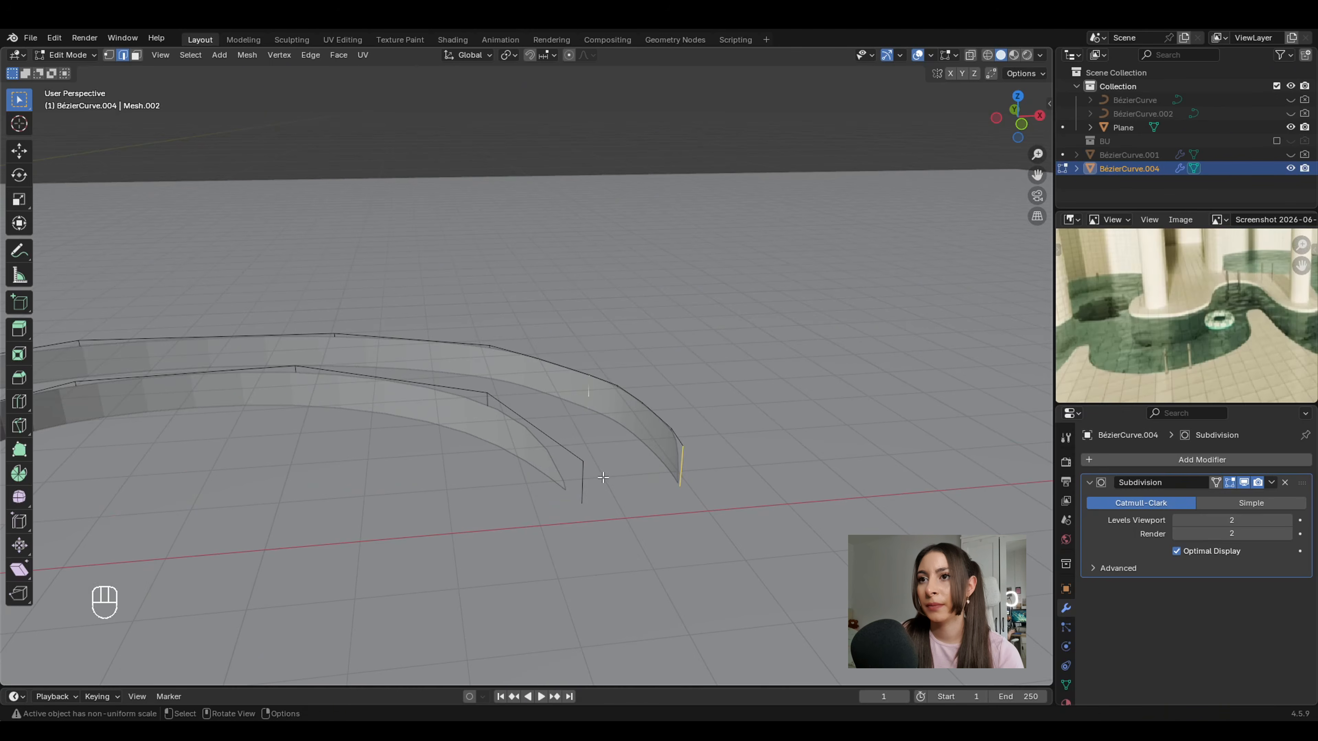
{"action": "left_click", "coordinate": [587, 485], "text": "shift"}
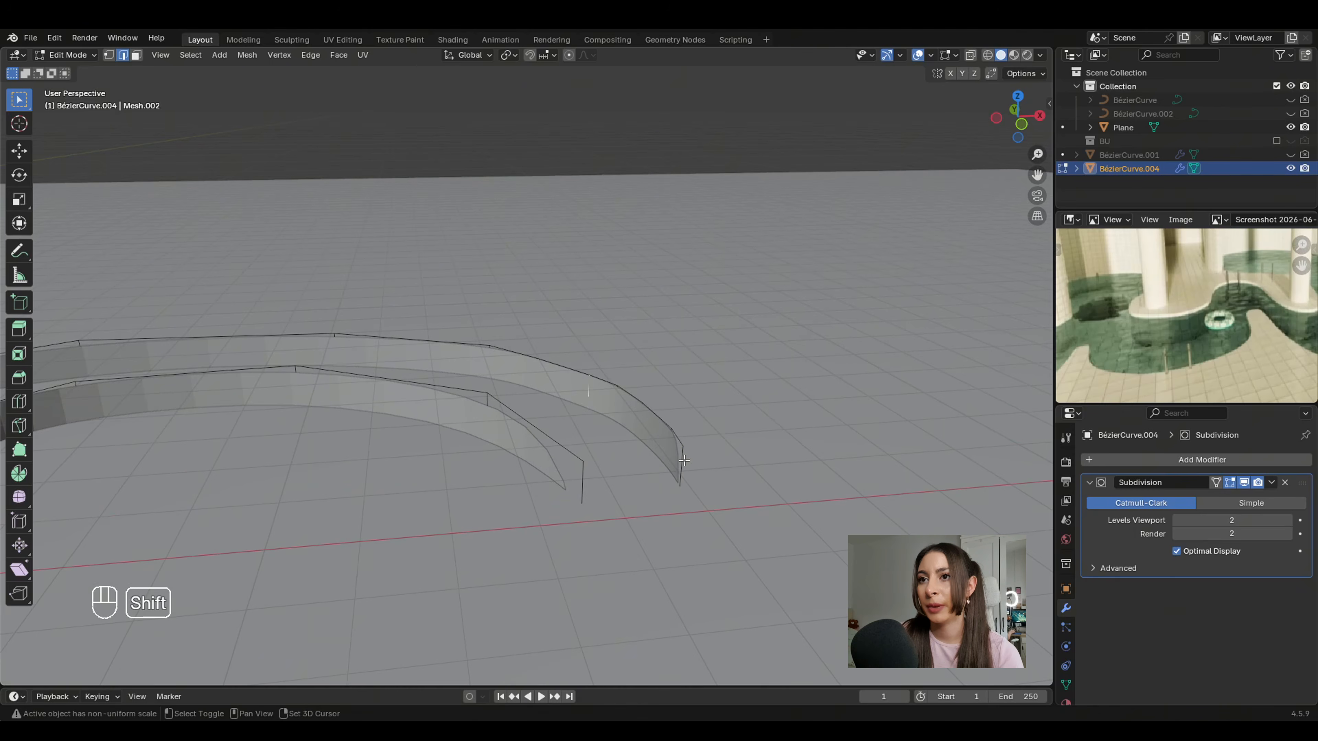
{"action": "left_click", "coordinate": [583, 479], "text": "shift"}
{"action": "middle_click_drag", "start_coordinate": [591, 474], "coordinate": [634, 471]}
{"action": "key", "text": "f"}
{"action": "scroll", "coordinate": [583, 480], "scroll_direction": "down", "scroll_amount": 4}
{"action": "scroll", "coordinate": [583, 480], "scroll_direction": "down", "scroll_amount": 3}
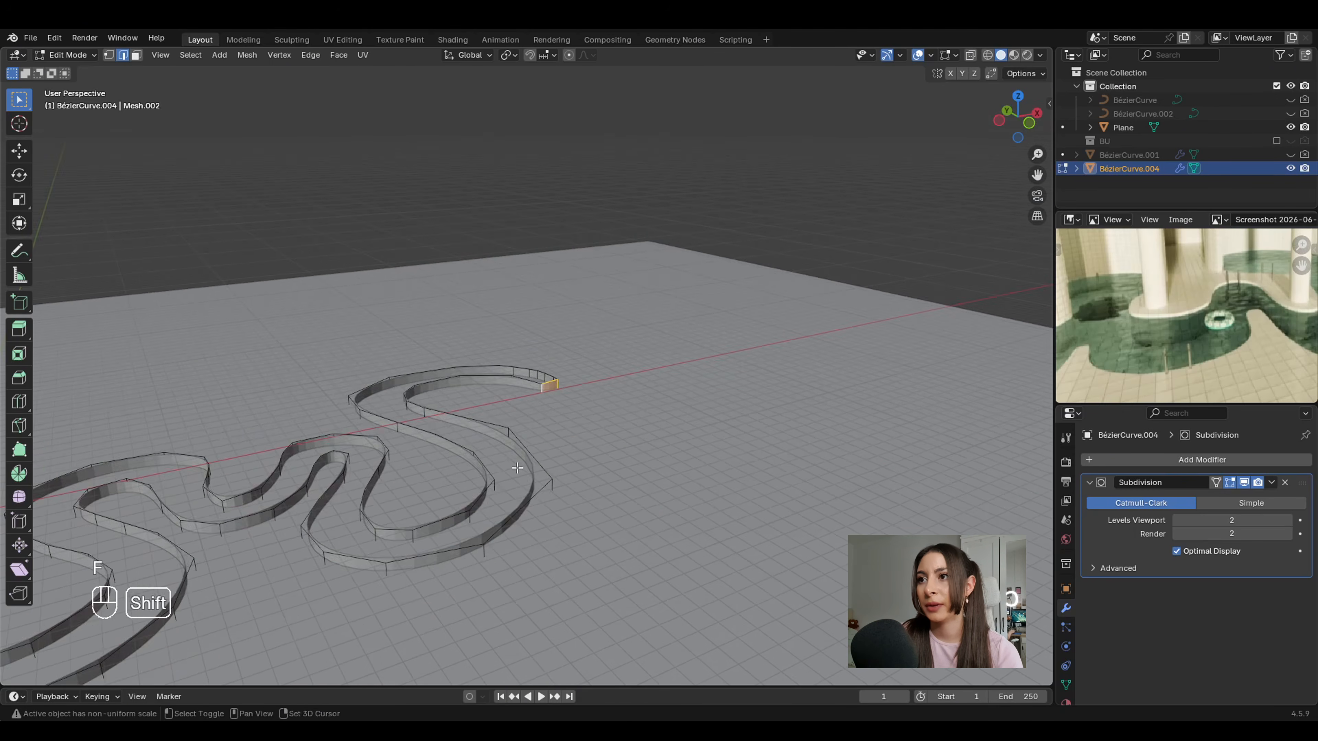
{"action": "key", "text": "Tab"}
{"action": "scroll", "coordinate": [597, 456], "scroll_direction": "down", "scroll_amount": 3}
Add a Boolean Difference modifier to the large plane, using the winding pool wall as the cutting object.
{"action": "left_click", "coordinate": [739, 423]}
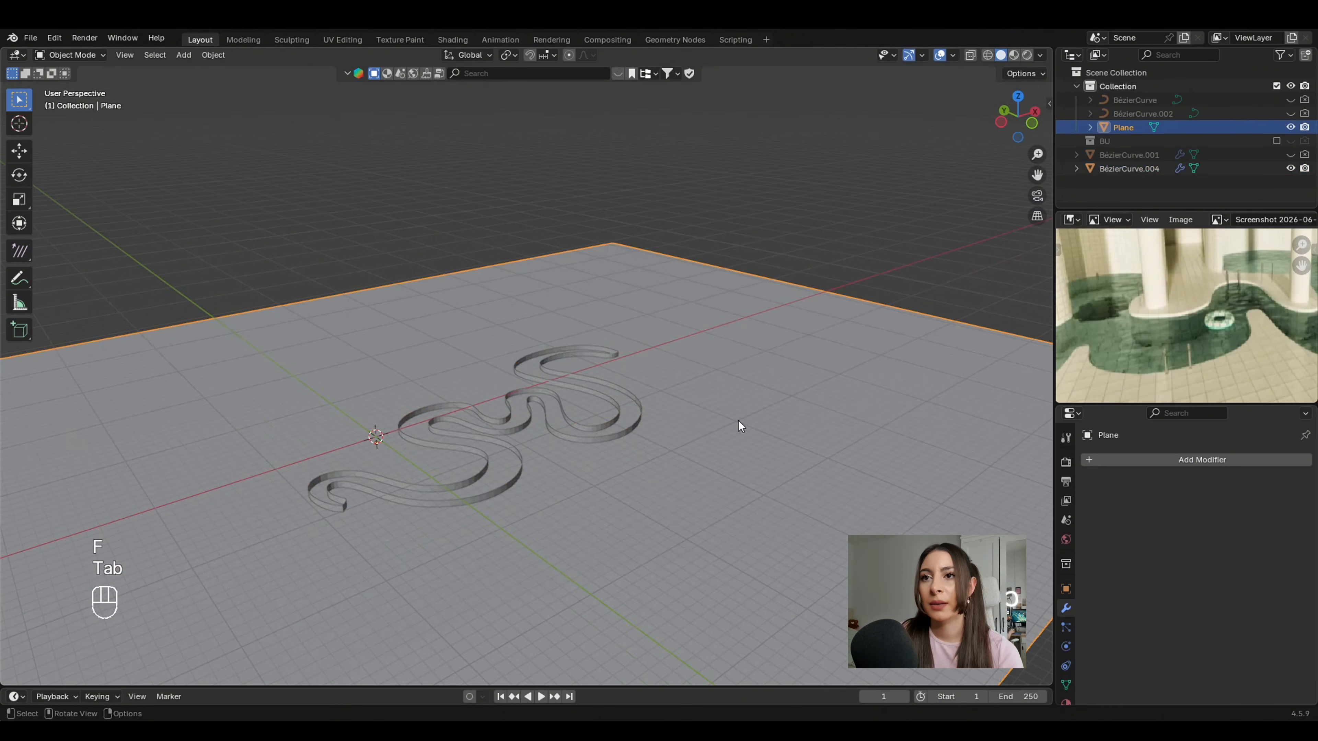
{"action": "left_click", "coordinate": [1126, 457]}
{"action": "type", "text": "bool"}
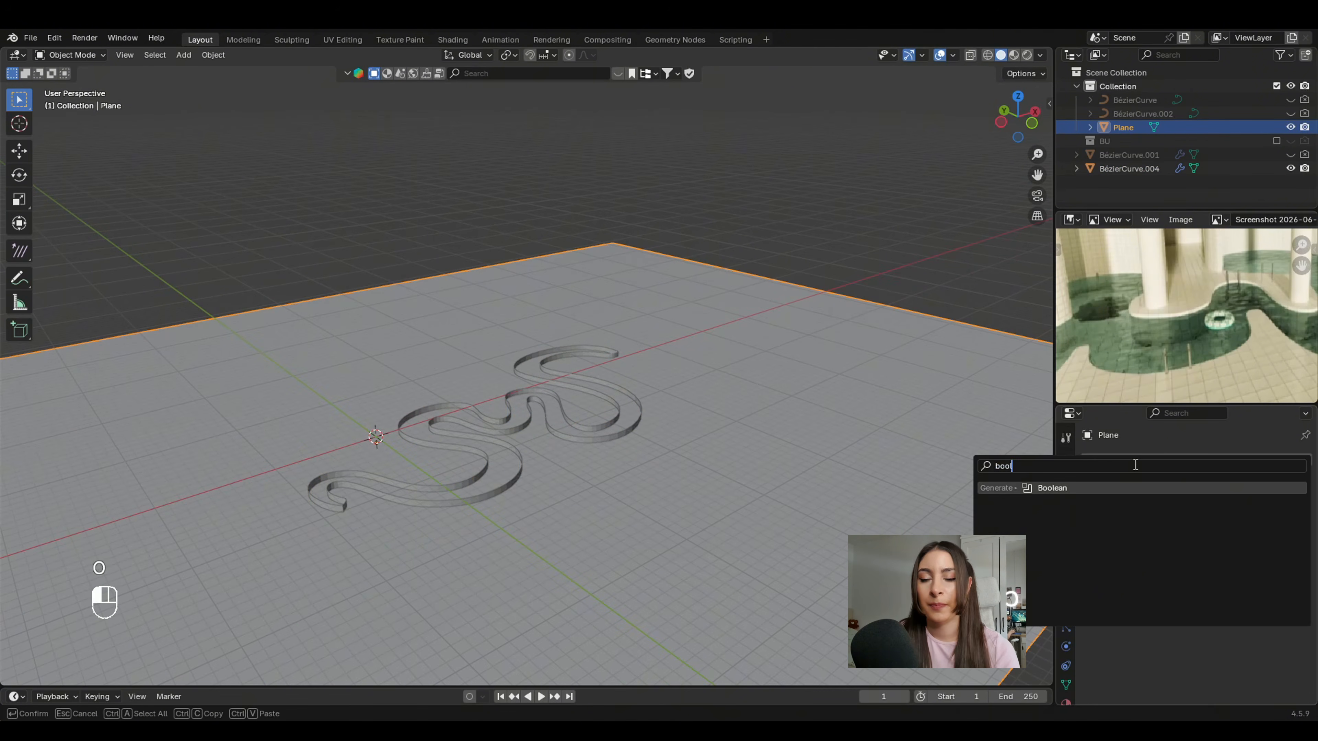
{"action": "left_click", "coordinate": [1235, 490]}
{"action": "left_click", "coordinate": [1286, 537]}
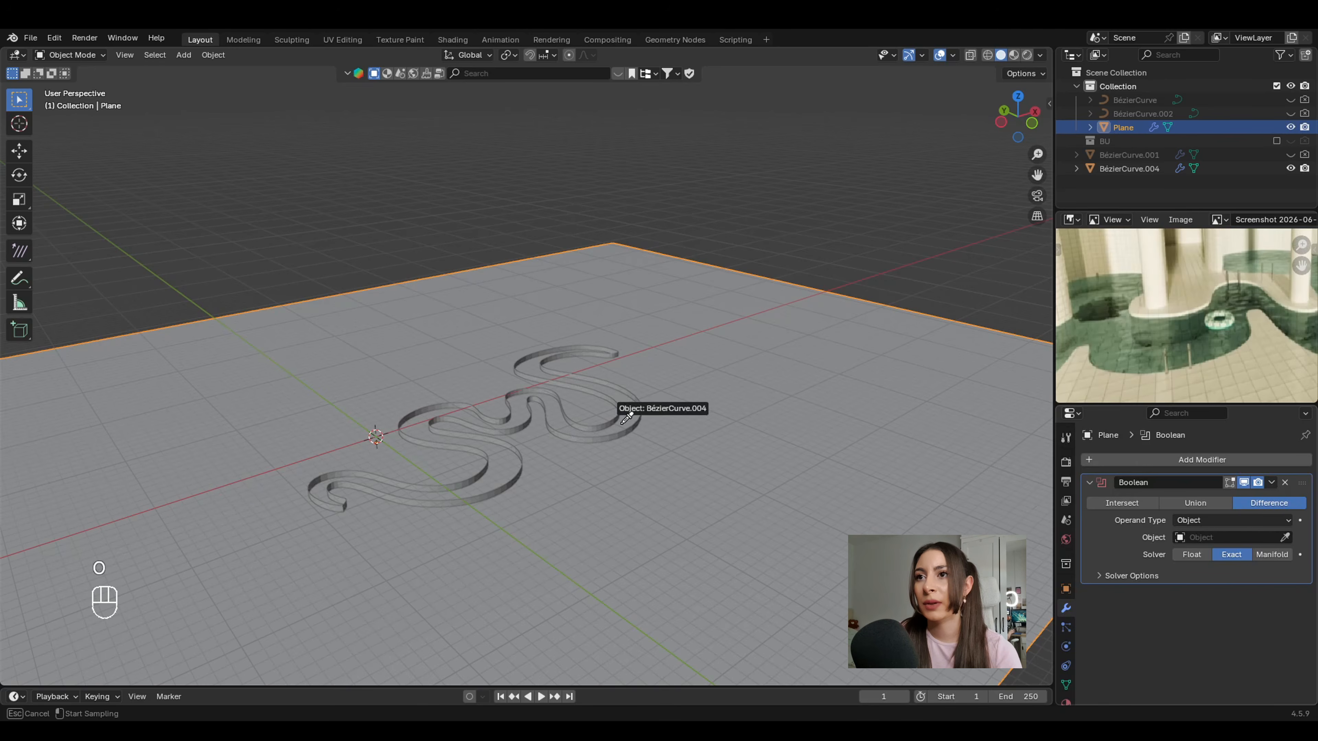
{"action": "key", "text": "ctrl+z"}
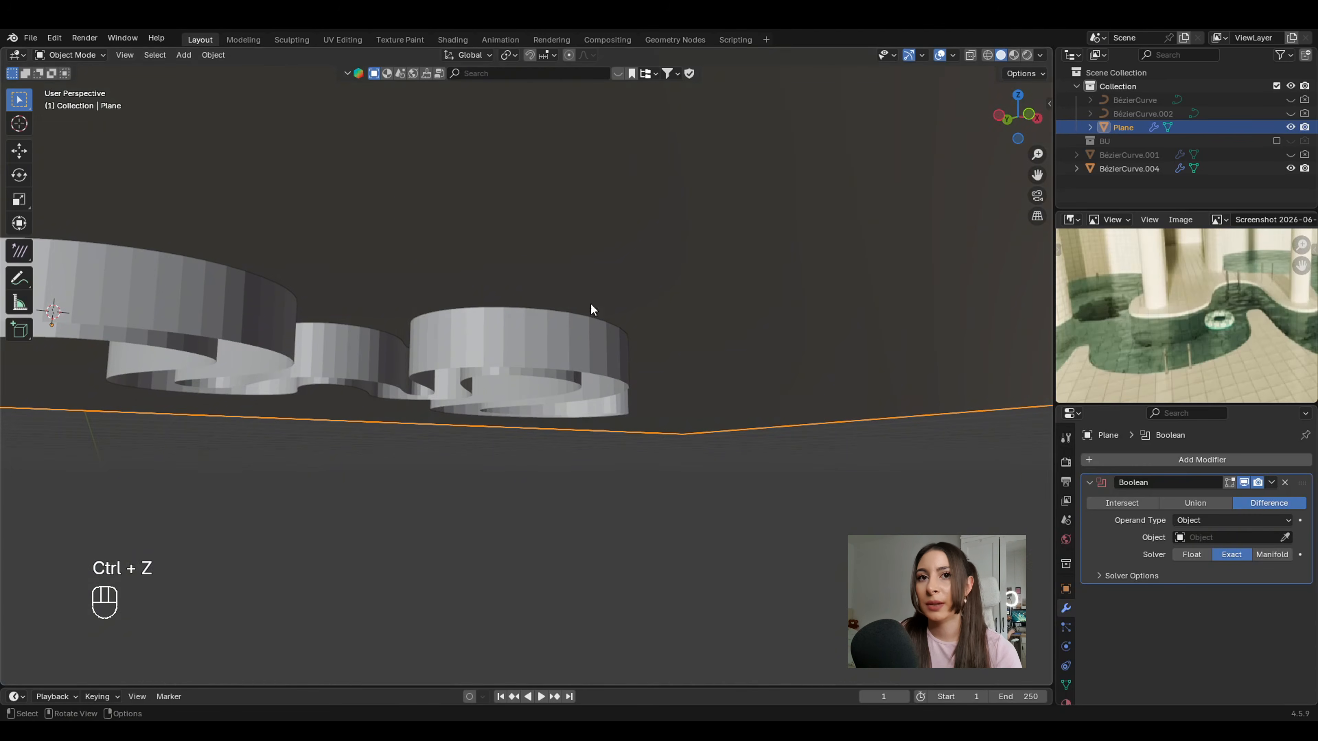
{"action": "left_click", "coordinate": [1284, 538]}
{"action": "left_click", "coordinate": [621, 346]}
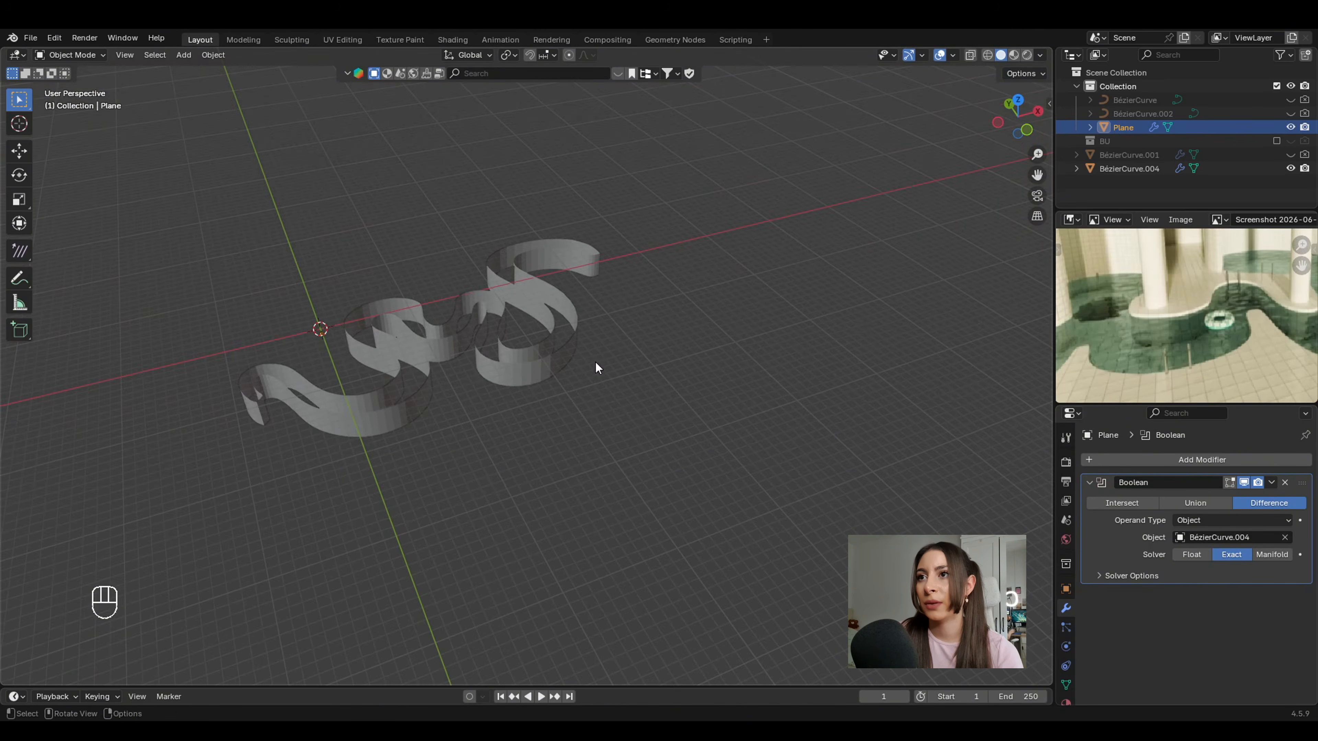
Set the plane's Boolean solver to Float and apply the modifier.
{"action": "middle_click_drag", "start_coordinate": [595, 362], "coordinate": [730, 369], "text": "shift"}
{"action": "scroll", "coordinate": [758, 382], "scroll_direction": "up", "scroll_amount": 1}
{"action": "left_click", "coordinate": [1192, 555]}
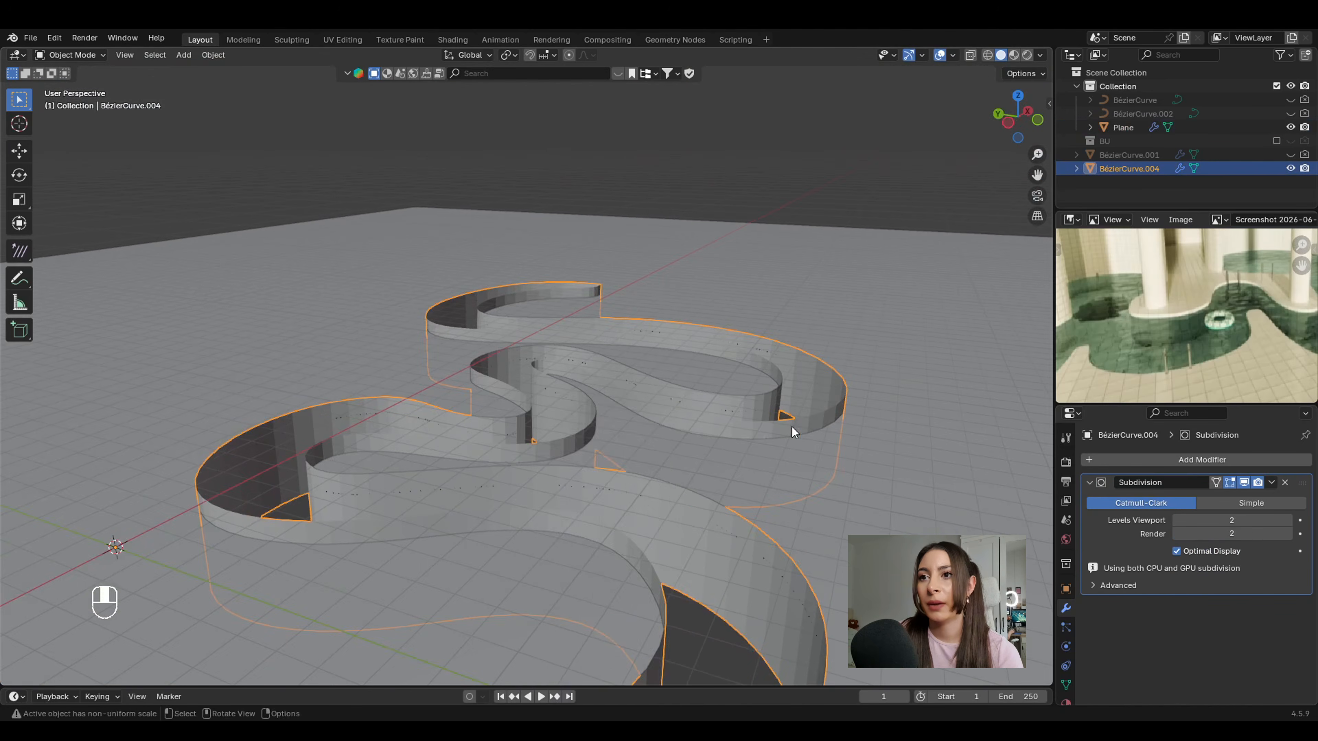
{"action": "right_click", "coordinate": [664, 484]}
{"action": "left_click", "coordinate": [617, 423]}
{"action": "middle_click_drag", "start_coordinate": [616, 423], "coordinate": [997, 446]}
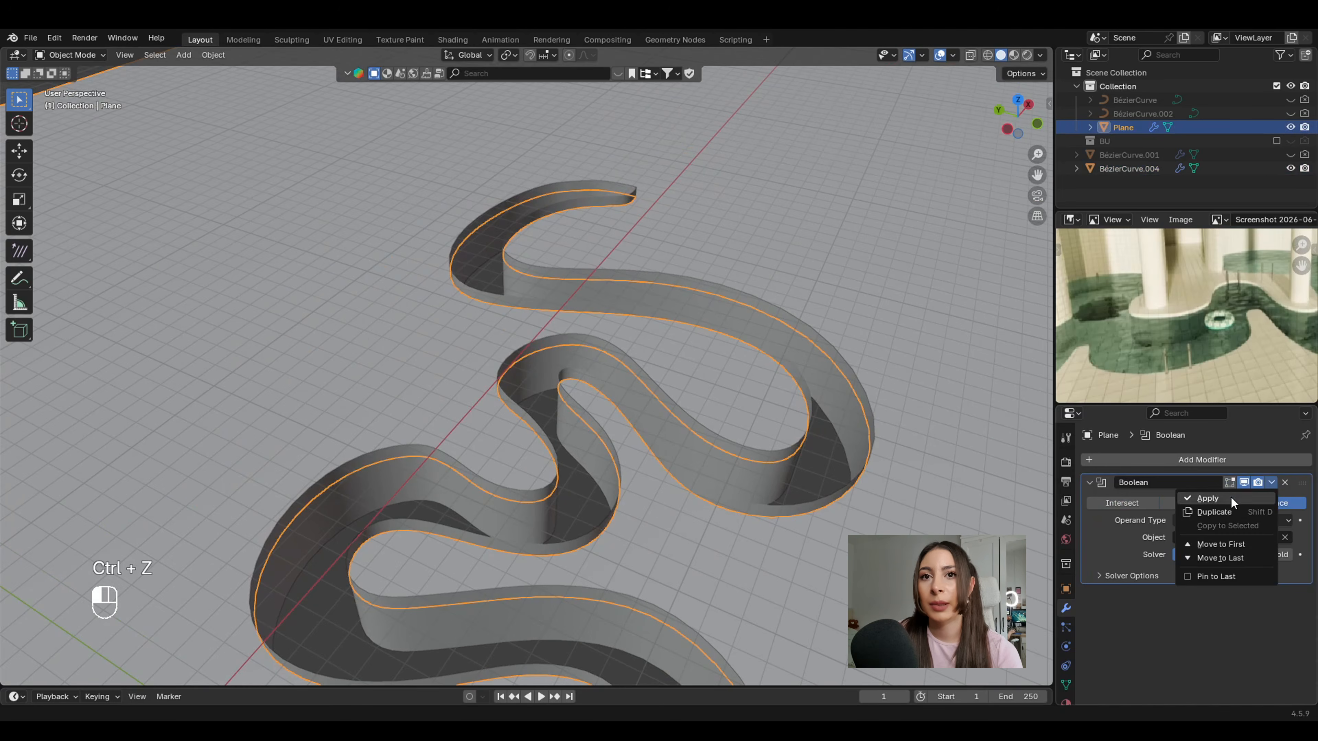
{"action": "left_click", "coordinate": [1209, 500]}
Hide the pool wall object BézierCurve.004 that was used for the cut.
{"action": "left_click", "coordinate": [742, 450]}
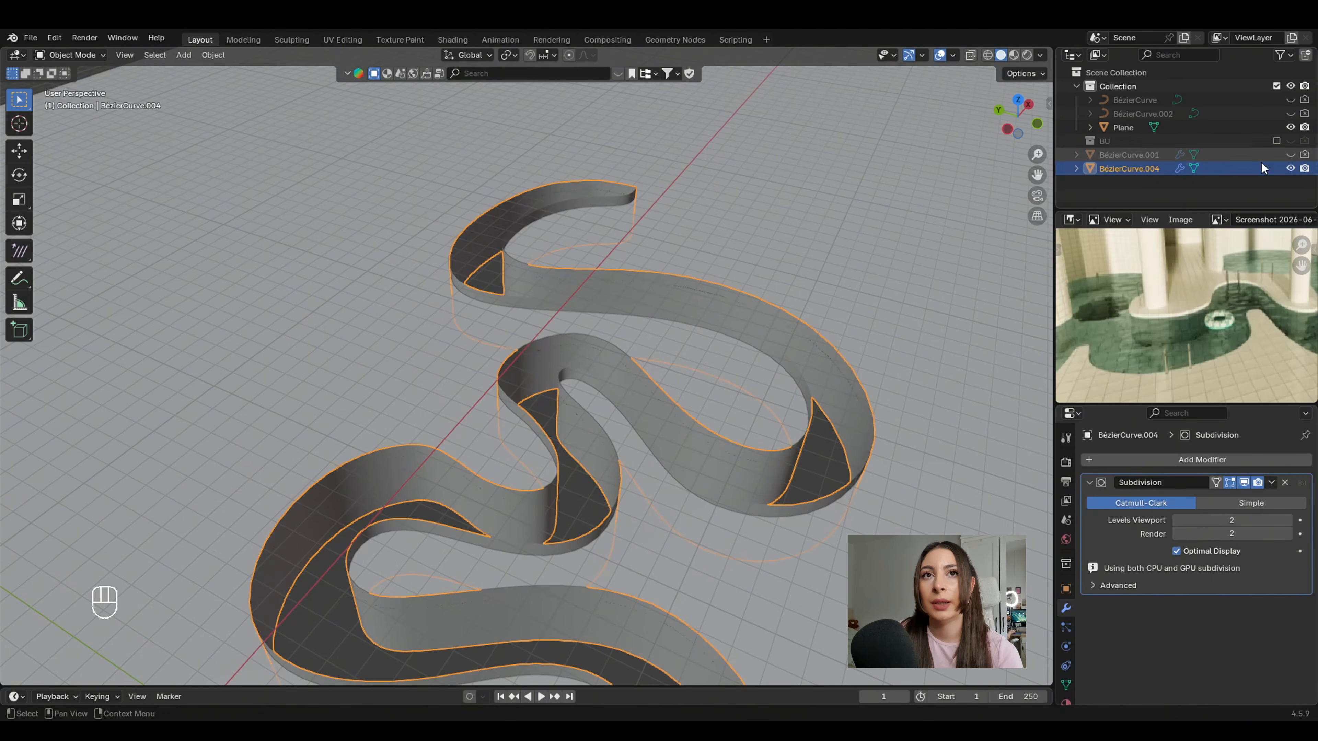
{"action": "left_click", "coordinate": [1291, 169]}
{"action": "key", "text": "ctrl+z"}
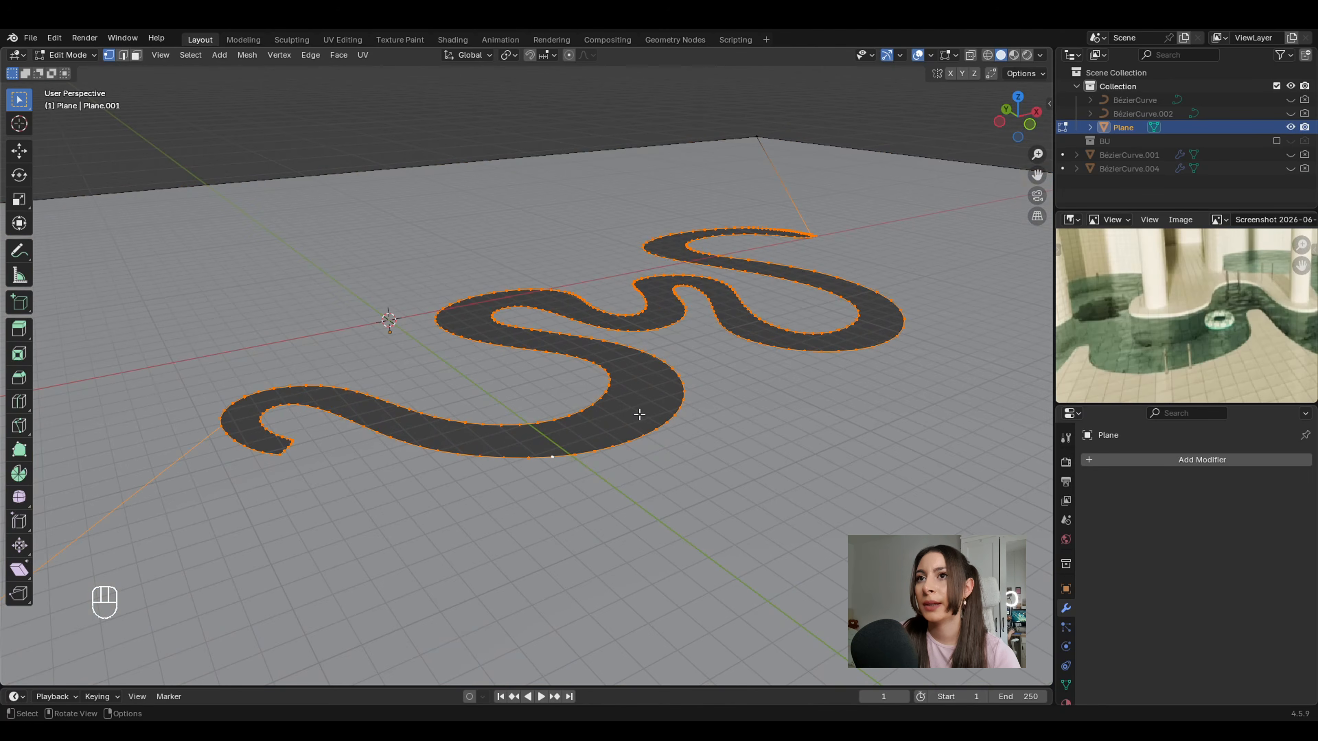
Extrude the outline of the plane's pool opening about 1.4 m downward along Z and return to Object Mode.
{"action": "key", "text": "Tab"}
{"action": "key", "text": "a"}
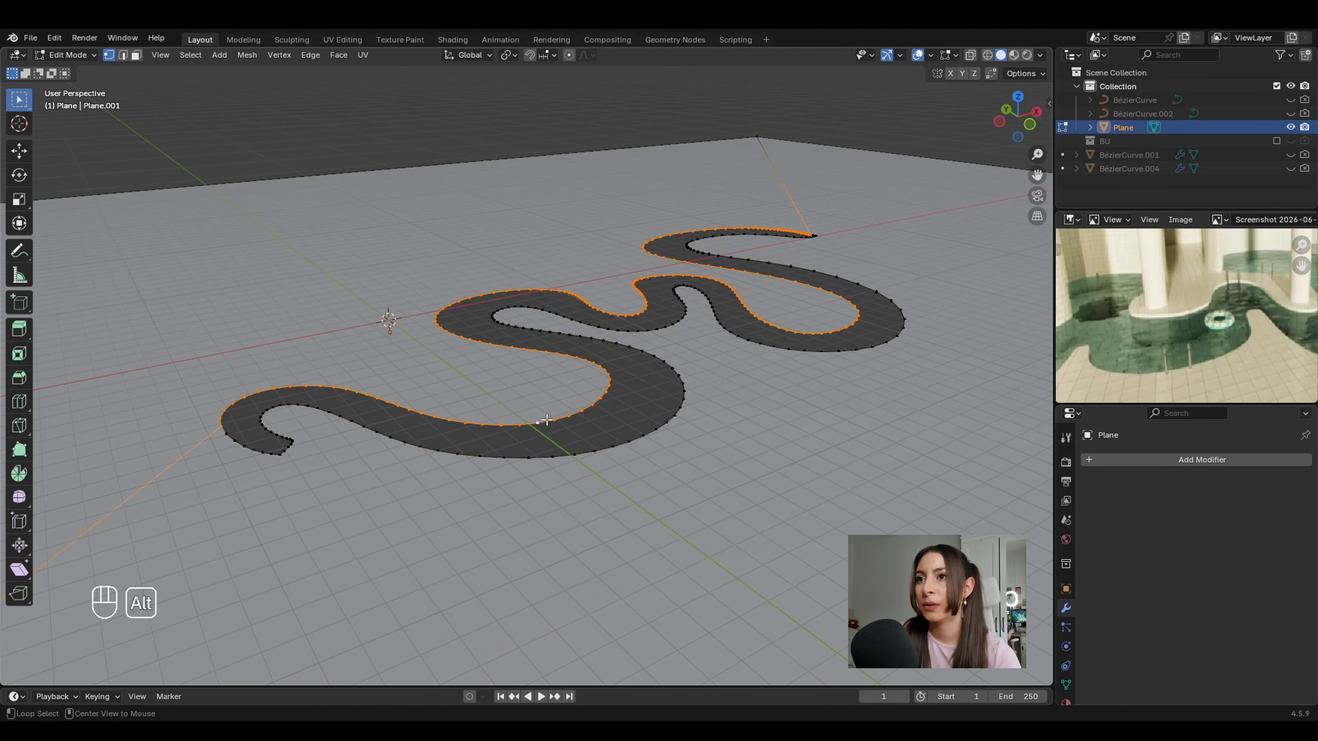
{"action": "key", "text": "shift+c"}
{"action": "scroll", "coordinate": [553, 444], "scroll_direction": "down", "scroll_amount": 4}
{"action": "middle_click_drag", "start_coordinate": [554, 444], "coordinate": [589, 382]}
{"action": "scroll", "coordinate": [565, 439], "scroll_direction": "up", "scroll_amount": 5}
{"action": "middle_click_drag", "start_coordinate": [589, 382], "coordinate": [679, 318]}
{"action": "key", "text": "e"}
{"action": "key", "text": "z"}
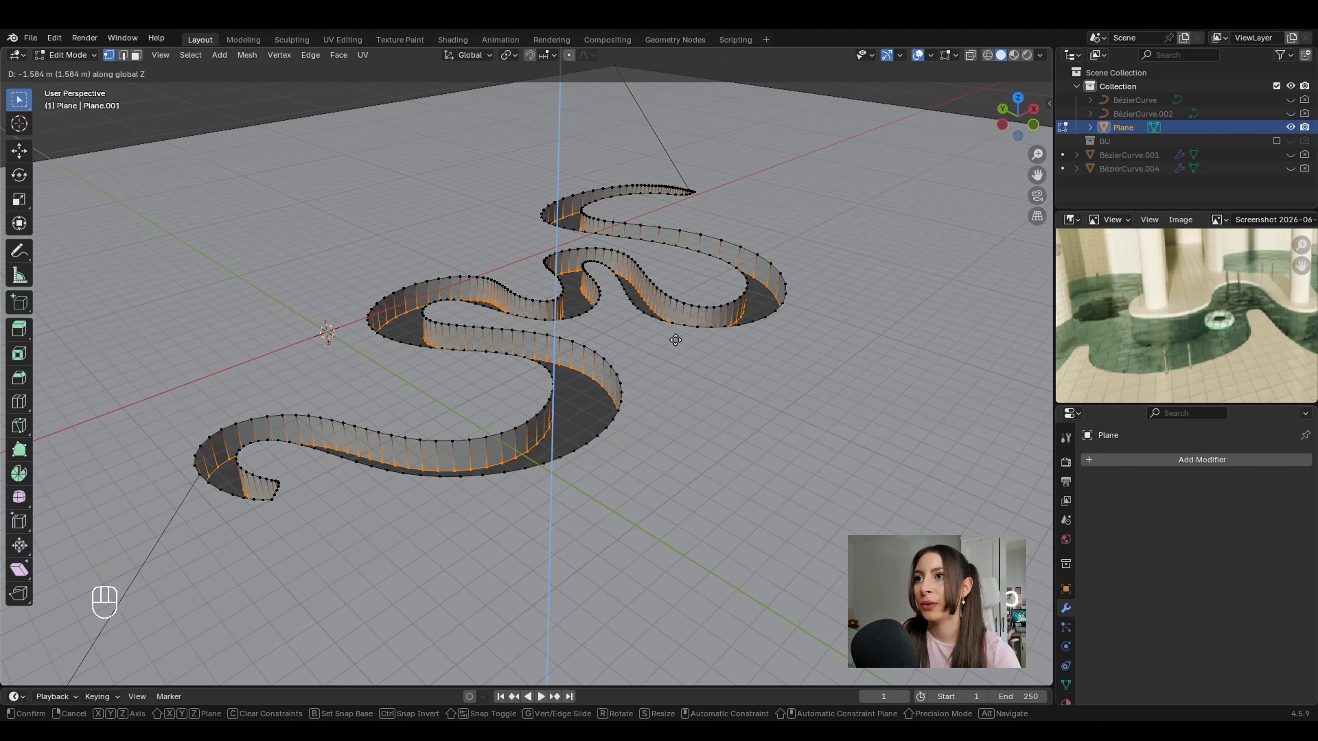
{"action": "left_click", "coordinate": [677, 335]}
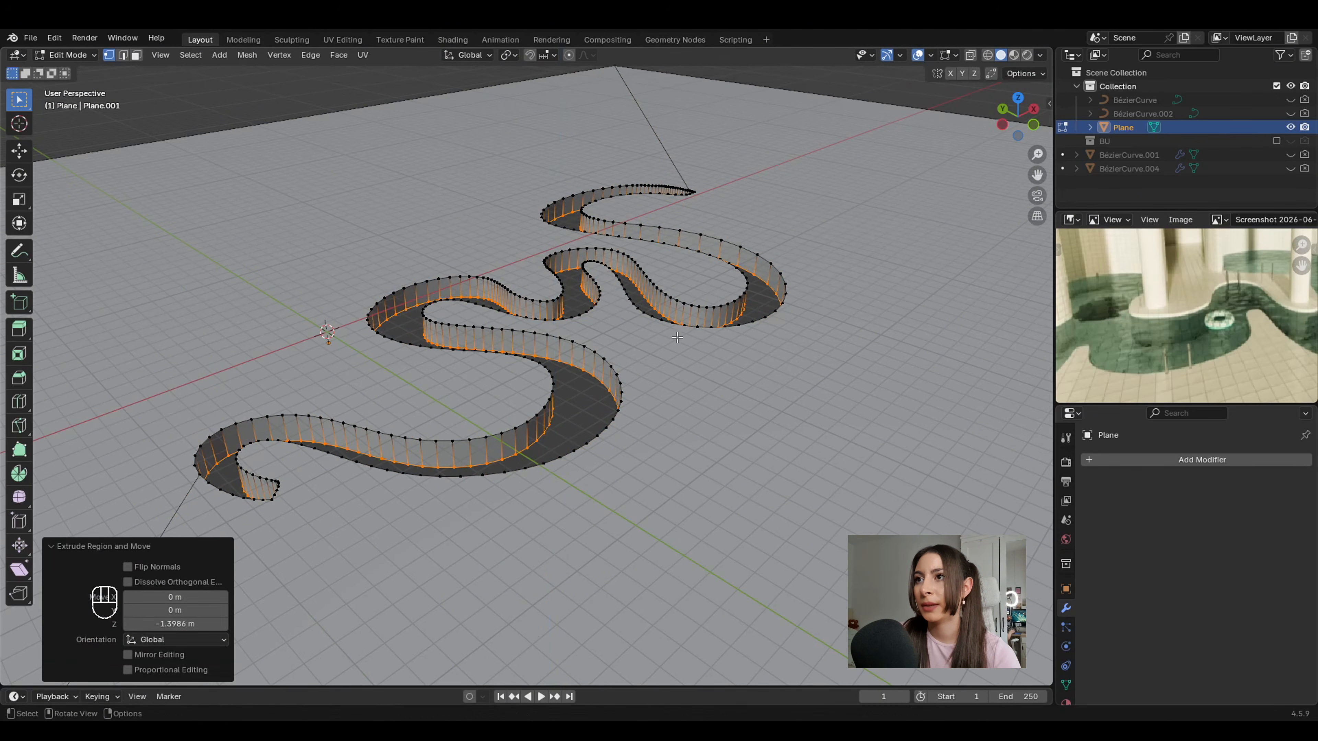
{"action": "scroll", "coordinate": [612, 347], "scroll_direction": "down", "scroll_amount": 5}
{"action": "key", "text": "Tab"}
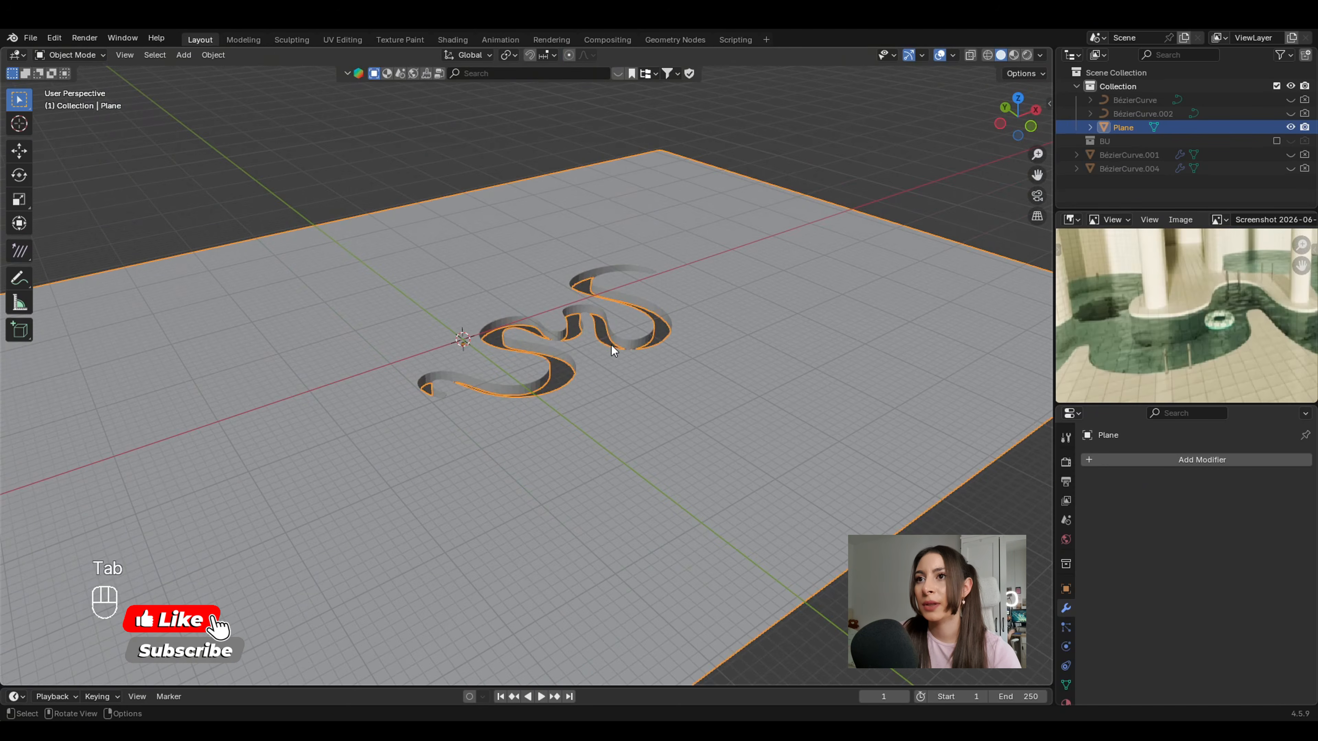
Add a second mesh plane, scale it up by about 4.53 and further to pool size, and stretch it slightly along X.
{"action": "key", "text": "shift+a"}
{"action": "mouse_move", "coordinate": [649, 313]}
{"action": "left_click", "coordinate": [694, 312]}
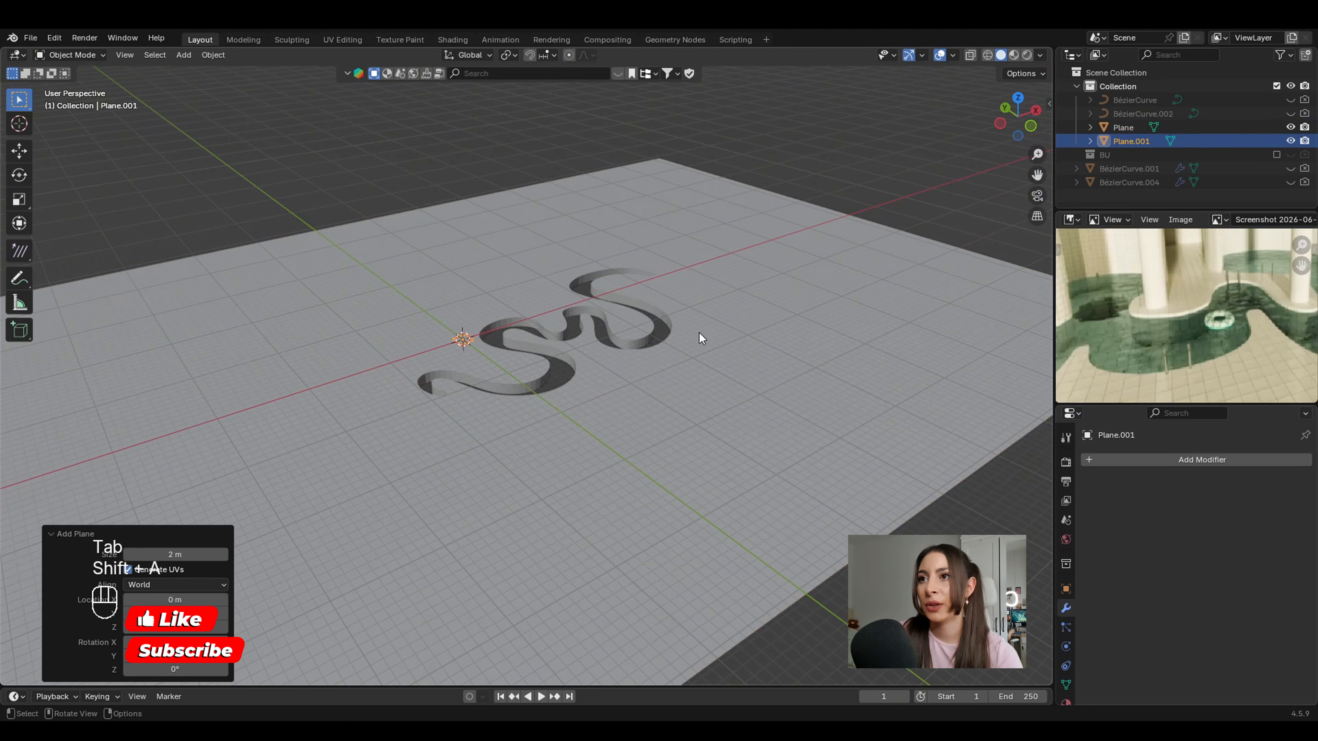
{"action": "scroll", "coordinate": [700, 338], "scroll_direction": "up", "scroll_amount": 2}
{"action": "key", "text": "s"}
{"action": "left_click", "coordinate": [629, 306]}
{"action": "key", "text": "s"}
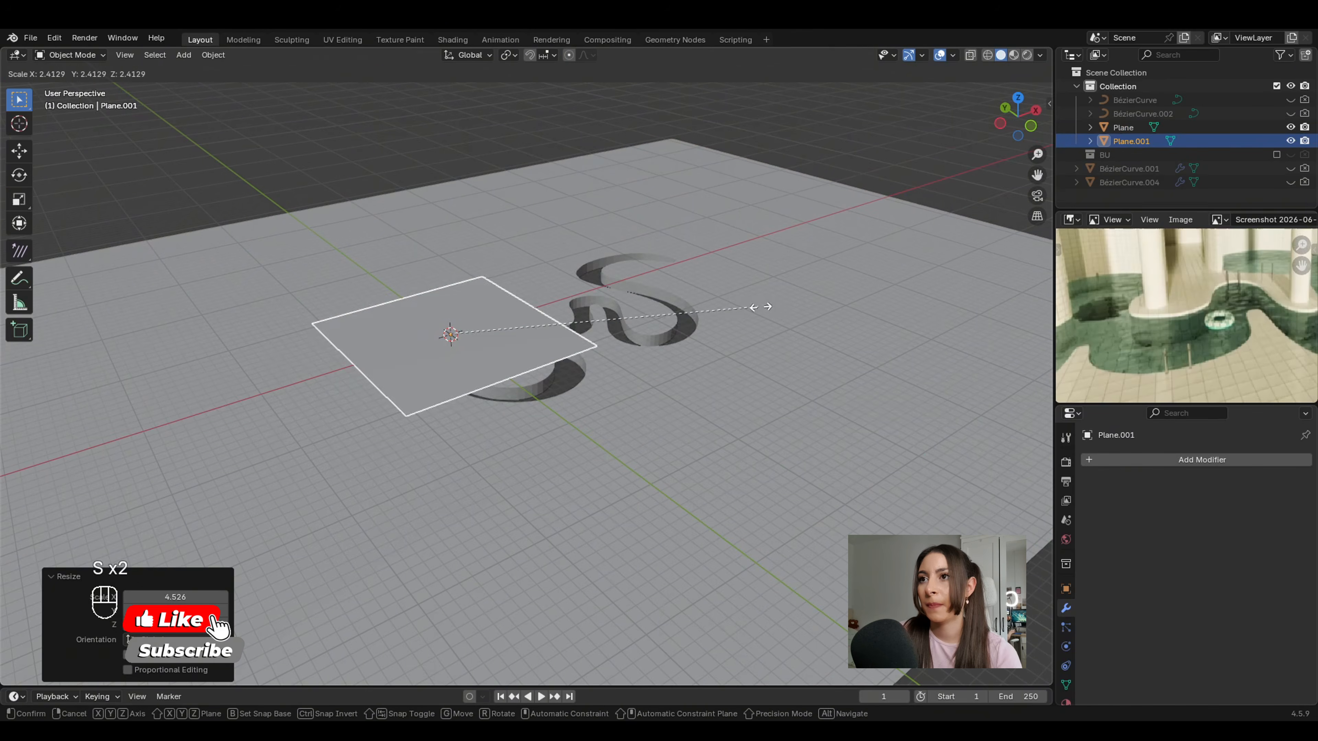
Move the new plane about 14.3 m along X so it spans the pool.
{"action": "key", "text": "g"}
{"action": "key", "text": "x"}
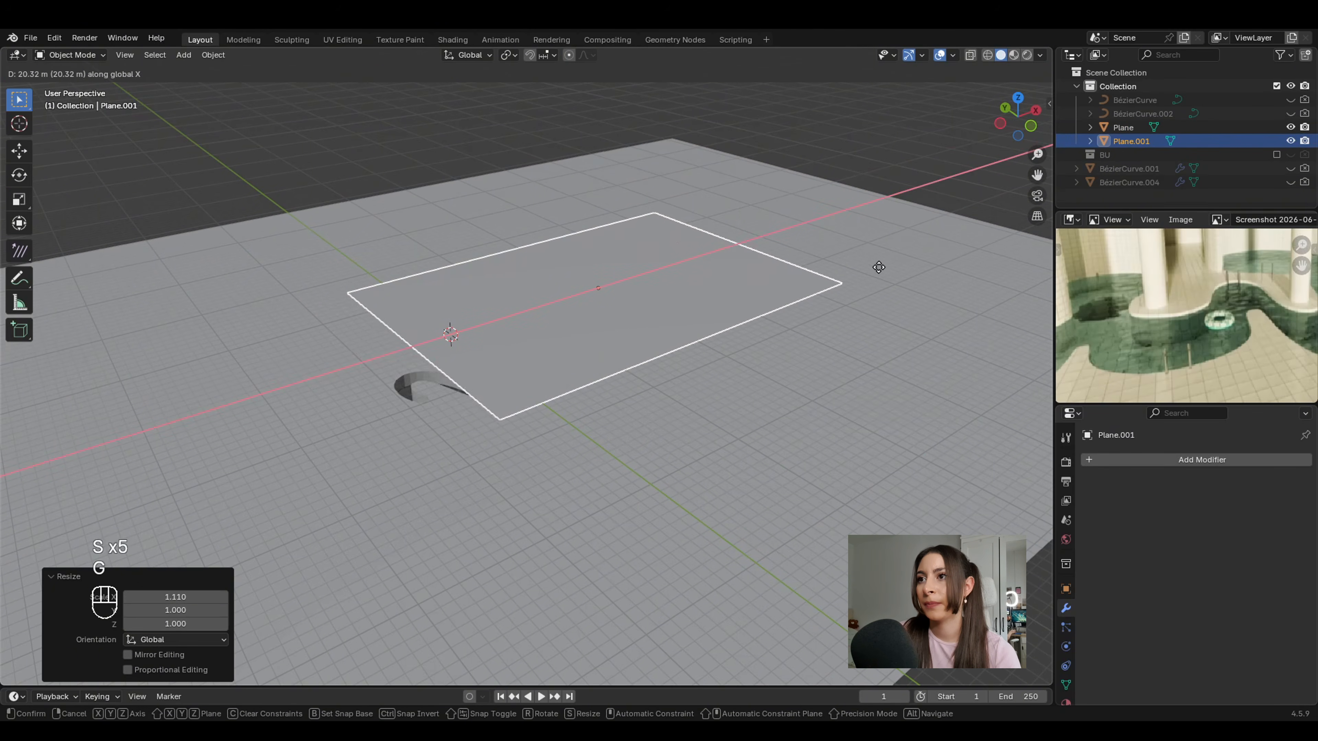
{"action": "left_click", "coordinate": [838, 285]}
Lower the new plane along Z by about 1.65 m and another 0.33 m to the bottom of the pool walls.
{"action": "middle_click_drag", "start_coordinate": [656, 312], "coordinate": [651, 298]}
{"action": "scroll", "coordinate": [670, 291], "scroll_direction": "up", "scroll_amount": 1}
{"action": "key", "text": "g"}
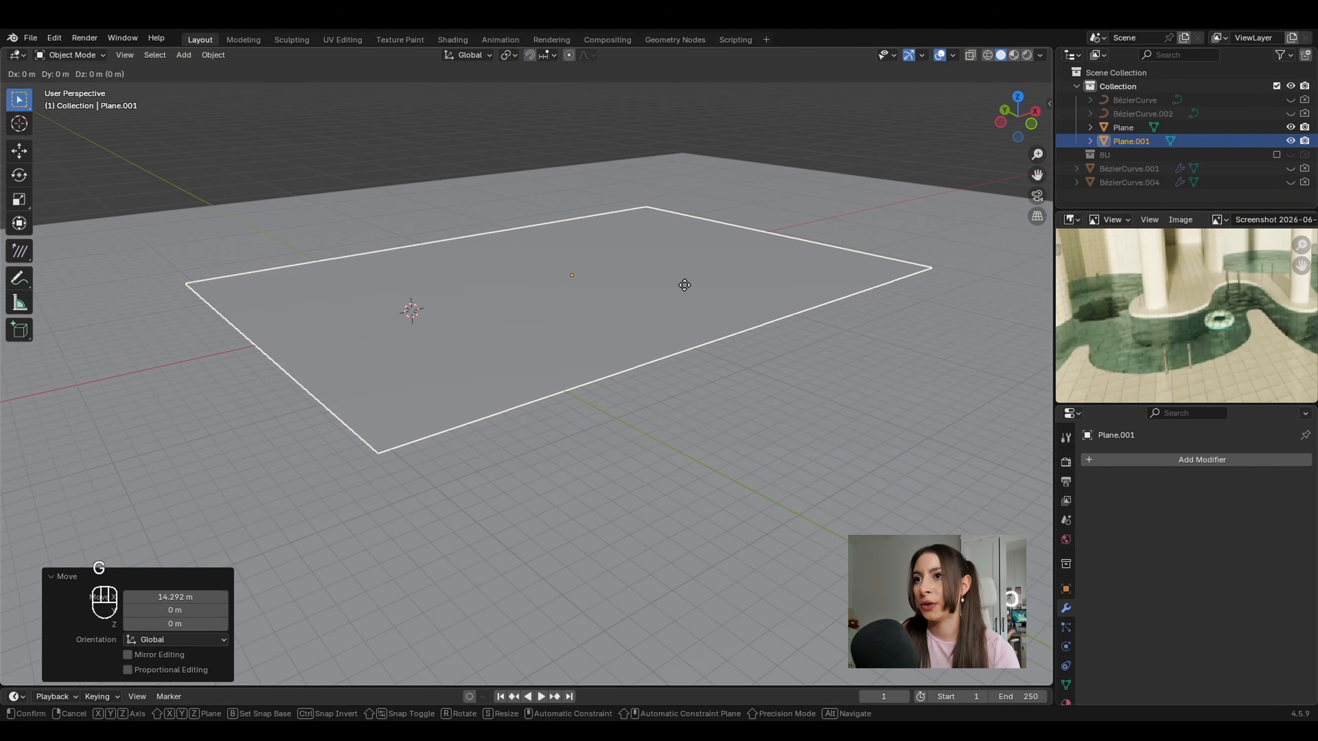
{"action": "key", "text": "z"}
{"action": "middle_click_drag", "start_coordinate": [613, 333], "coordinate": [668, 341], "text": "shift"}
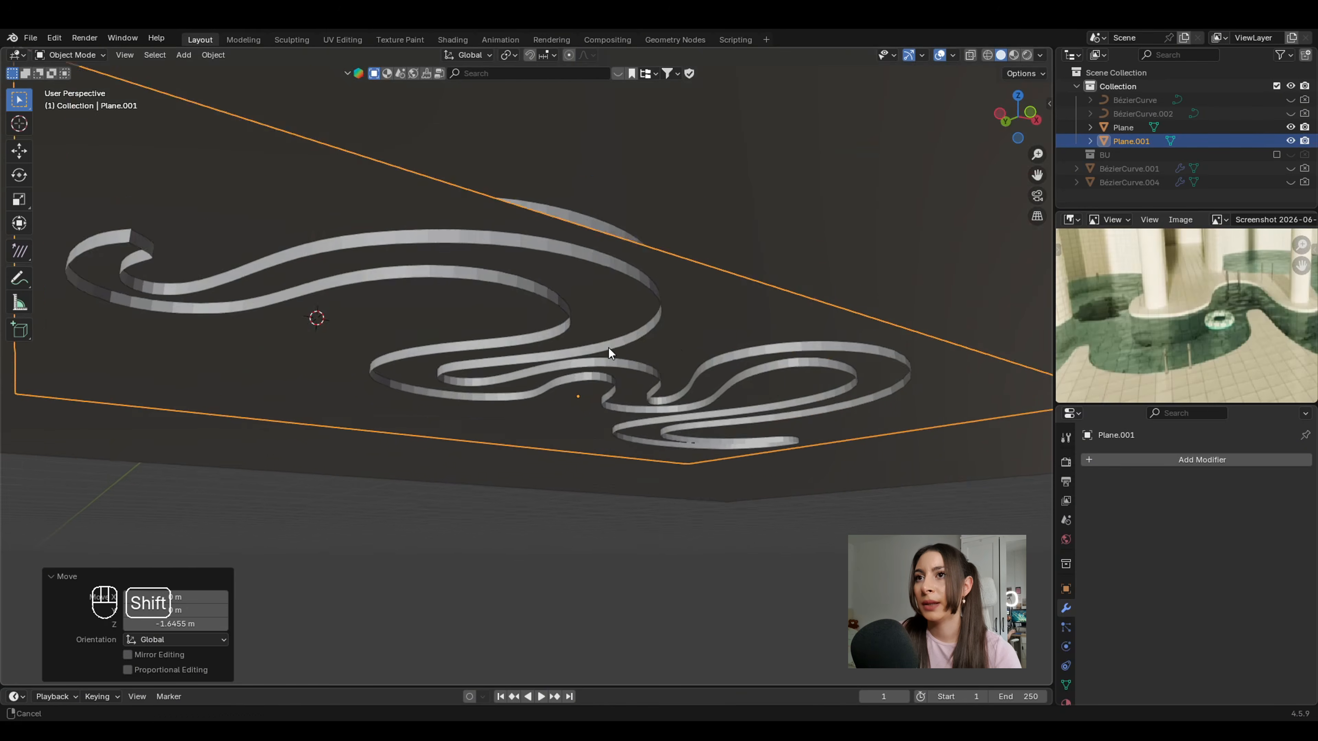
{"action": "key", "text": "g"}
{"action": "key", "text": "z"}
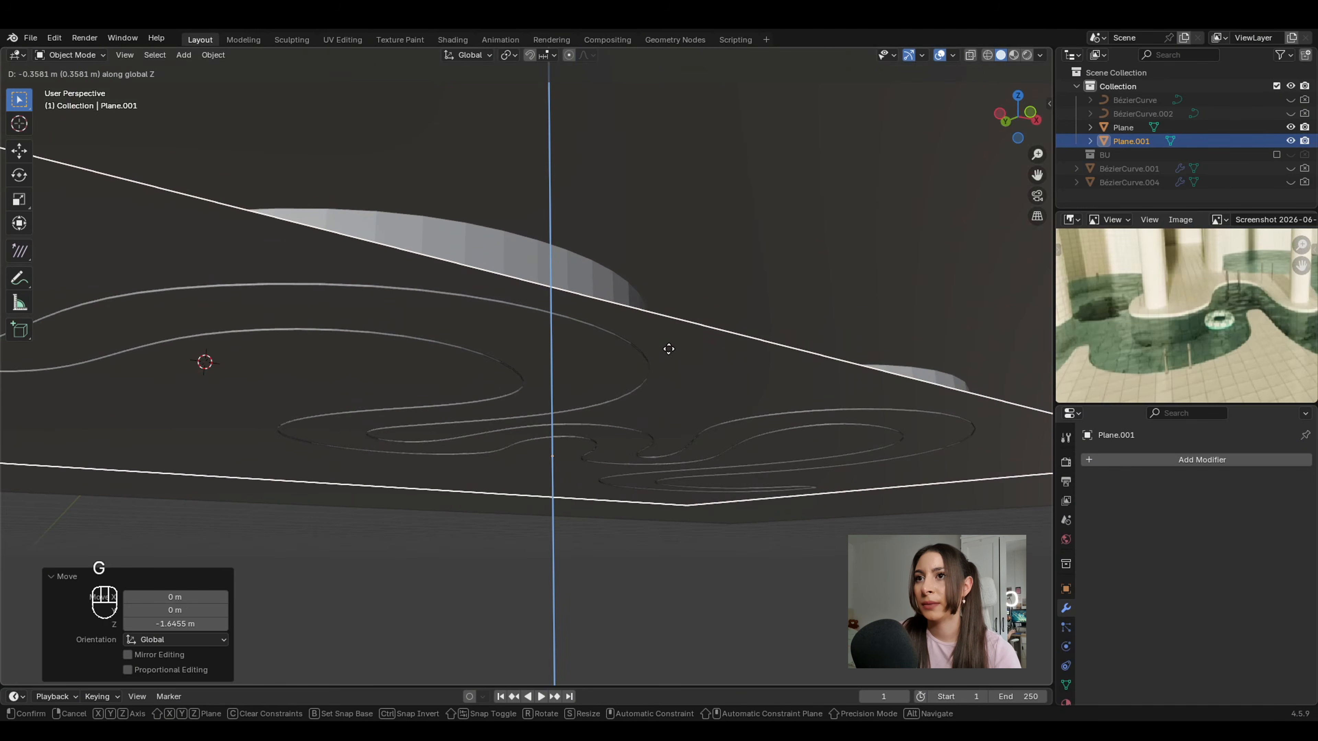
{"action": "left_click", "coordinate": [669, 346]}
{"action": "middle_click_drag", "start_coordinate": [669, 290], "coordinate": [631, 399]}
{"action": "scroll", "coordinate": [626, 353], "scroll_direction": "down", "scroll_amount": 9}
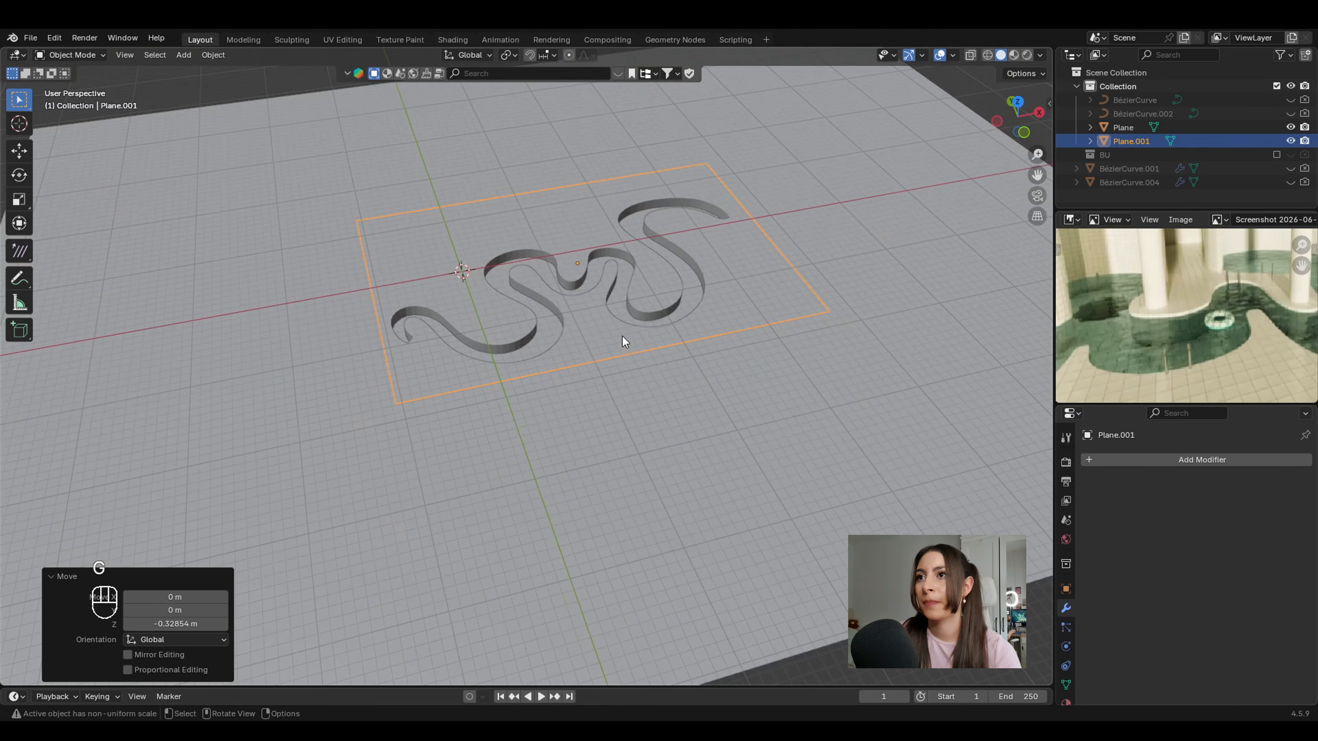
Apply flat shading to the large plane with the pool walls.
{"action": "left_click", "coordinate": [891, 179]}
{"action": "middle_click_drag", "start_coordinate": [723, 280], "coordinate": [662, 273], "text": "shift"}
{"action": "scroll", "coordinate": [740, 374], "scroll_direction": "up", "scroll_amount": 3}
{"action": "scroll", "coordinate": [669, 323], "scroll_direction": "up", "scroll_amount": 6}
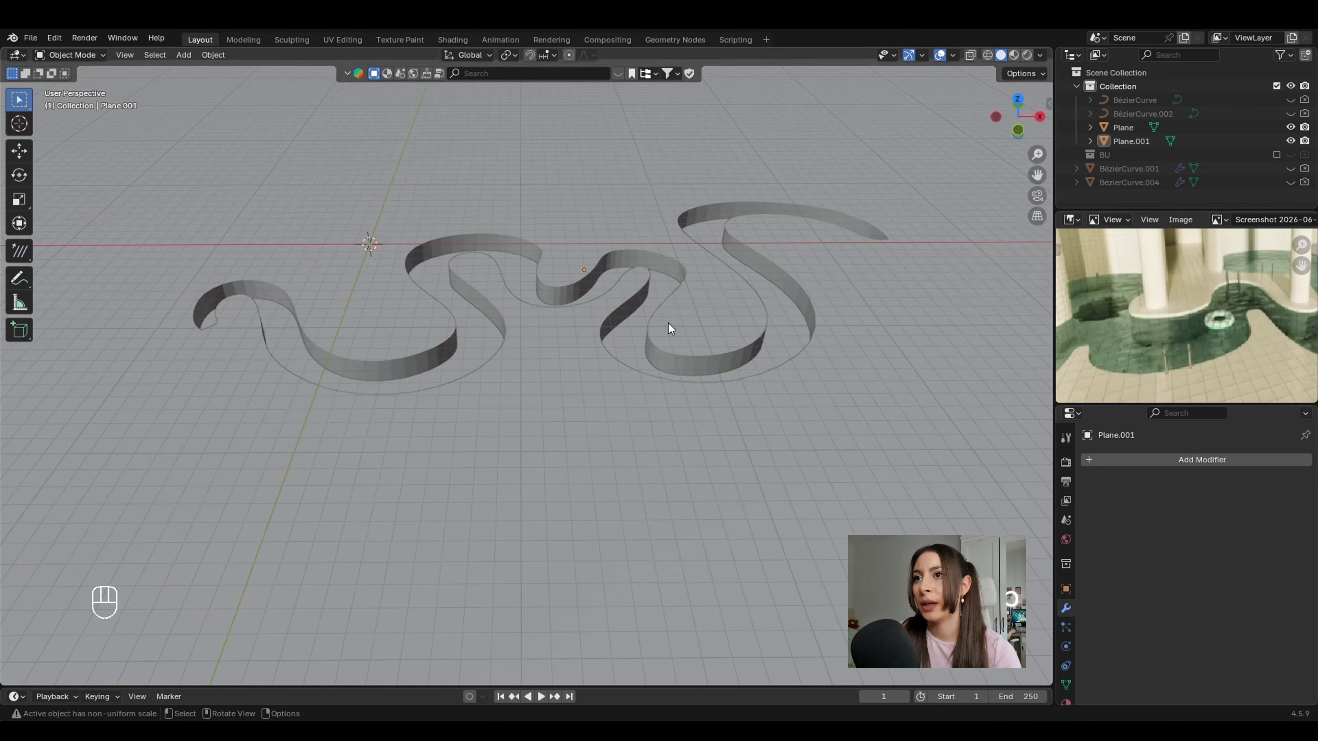
{"action": "middle_click_drag", "start_coordinate": [668, 323], "coordinate": [733, 294], "text": "shift"}
{"action": "left_click", "coordinate": [600, 241]}
{"action": "right_click", "coordinate": [600, 241]}
{"action": "left_click", "coordinate": [597, 268]}
{"action": "scroll", "coordinate": [594, 280], "scroll_direction": "up", "scroll_amount": 4}
{"action": "middle_click_drag", "start_coordinate": [594, 280], "coordinate": [608, 339], "text": "shift"}
{"action": "scroll", "coordinate": [612, 272], "scroll_direction": "down", "scroll_amount": 6}
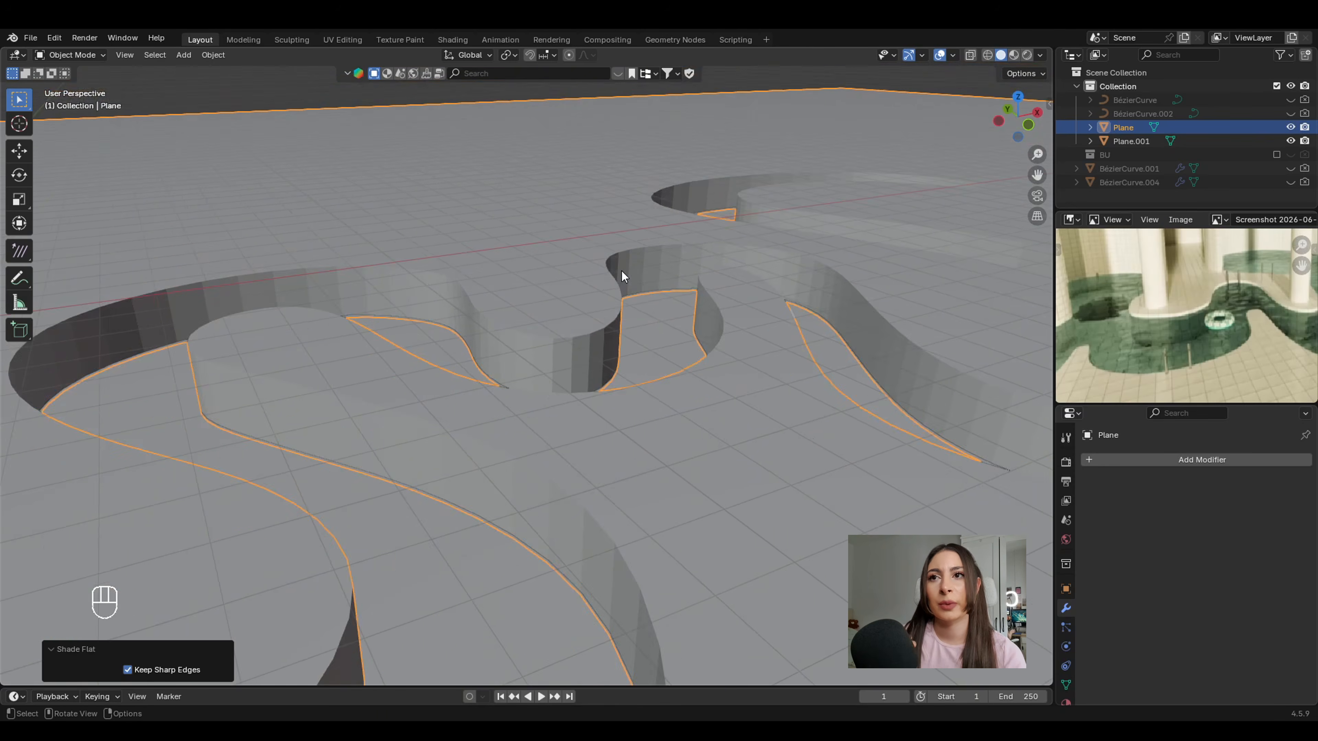
Apply Shade Auto Smooth at 30° to the large plane and raise both planes about 0.74 m along Z.
{"action": "scroll", "coordinate": [691, 373], "scroll_direction": "up", "scroll_amount": 2}
{"action": "scroll", "coordinate": [677, 368], "scroll_direction": "up", "scroll_amount": 2}
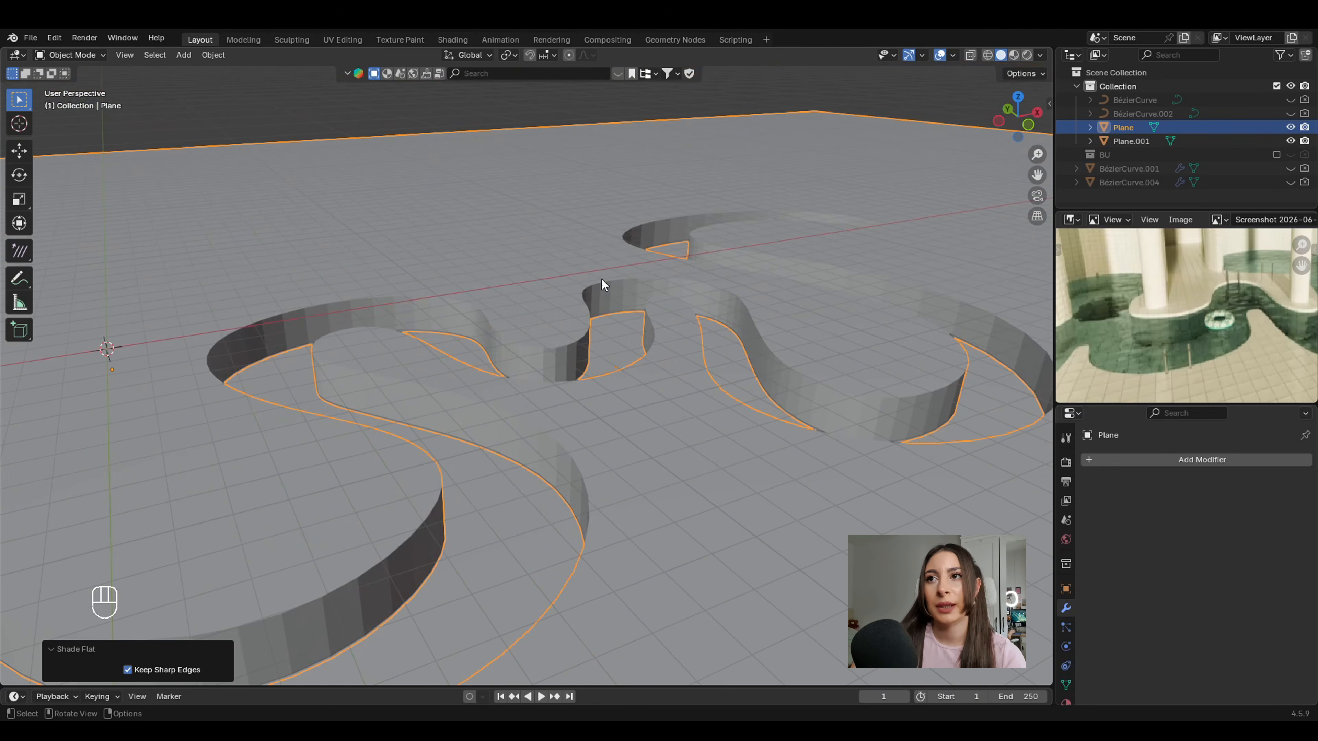
{"action": "right_click", "coordinate": [604, 284]}
{"action": "left_click", "coordinate": [575, 264]}
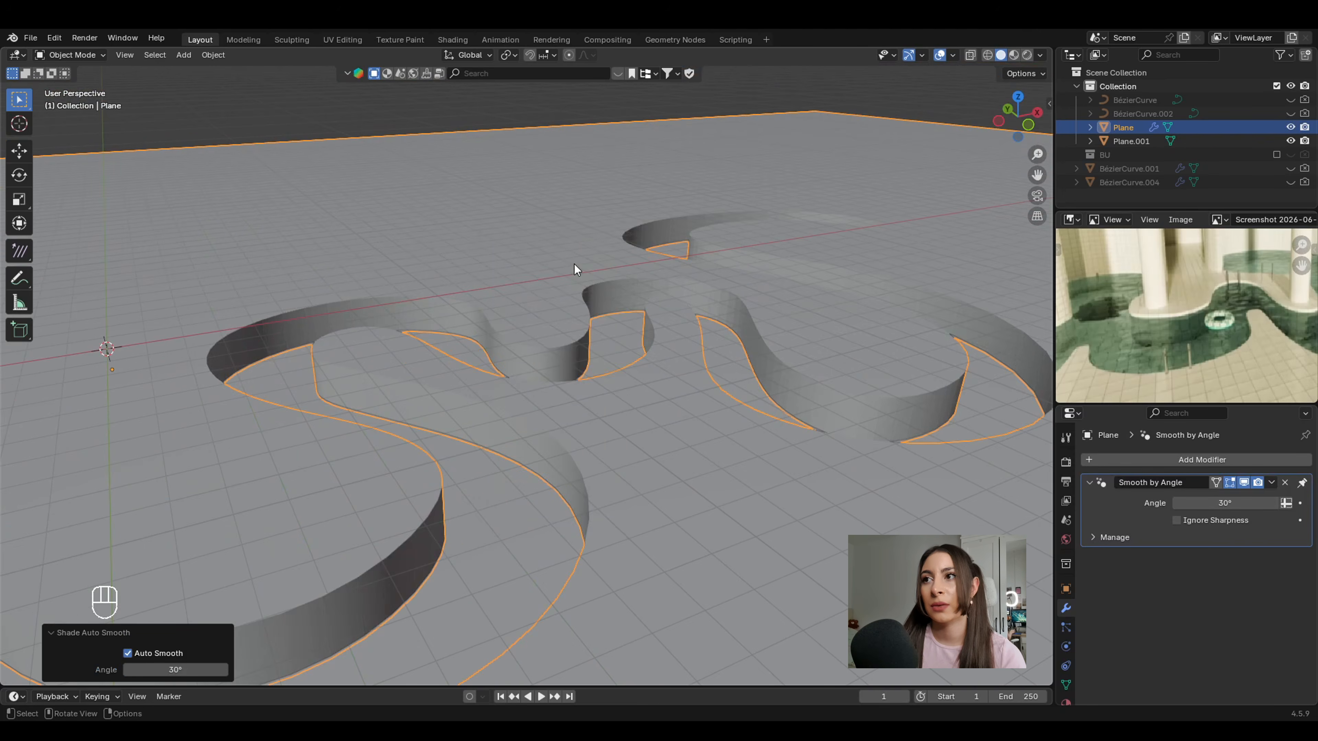
{"action": "scroll", "coordinate": [558, 344], "scroll_direction": "down", "scroll_amount": 3}
{"action": "middle_click_drag", "start_coordinate": [469, 150], "coordinate": [562, 424]}
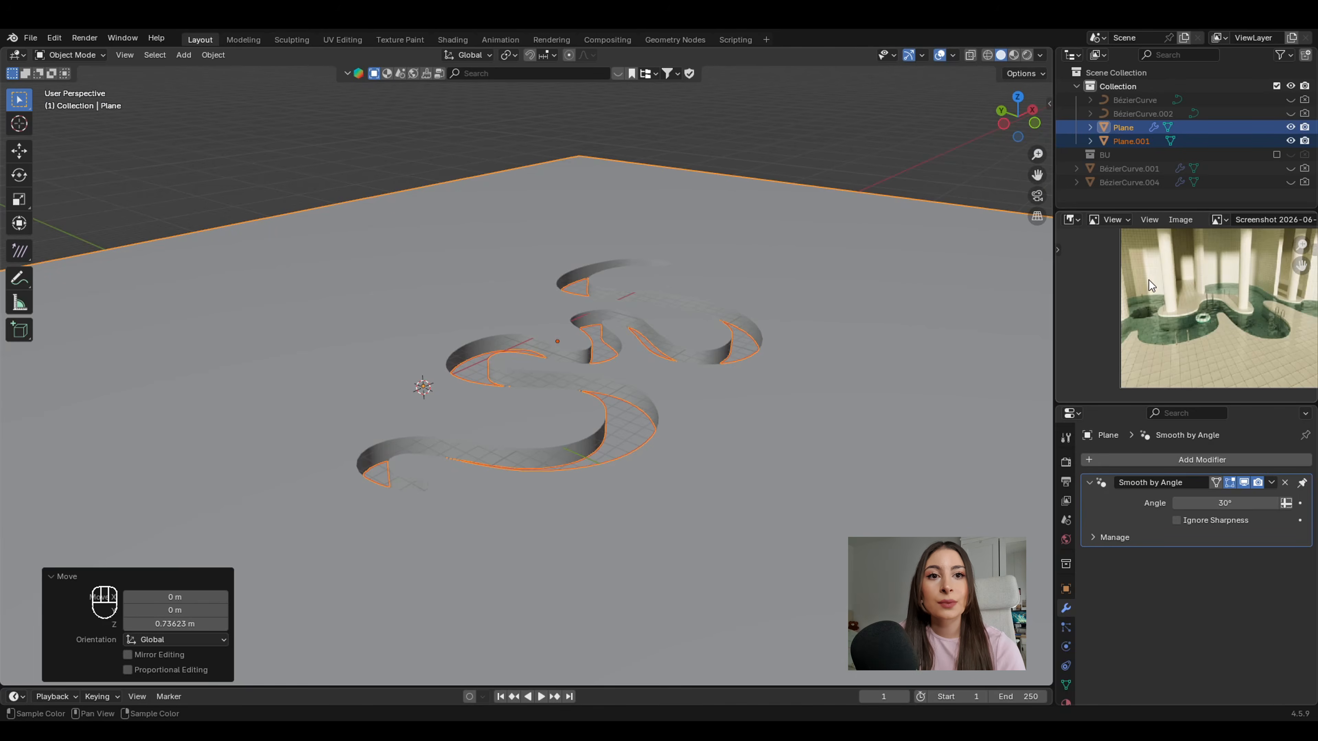
Duplicate in place the upper rim edges of the pool bend nearest the origin and separate them into a new object.
{"action": "scroll", "coordinate": [1237, 273], "scroll_direction": "up", "scroll_amount": 2}
{"action": "scroll", "coordinate": [595, 307], "scroll_direction": "up", "scroll_amount": 3}
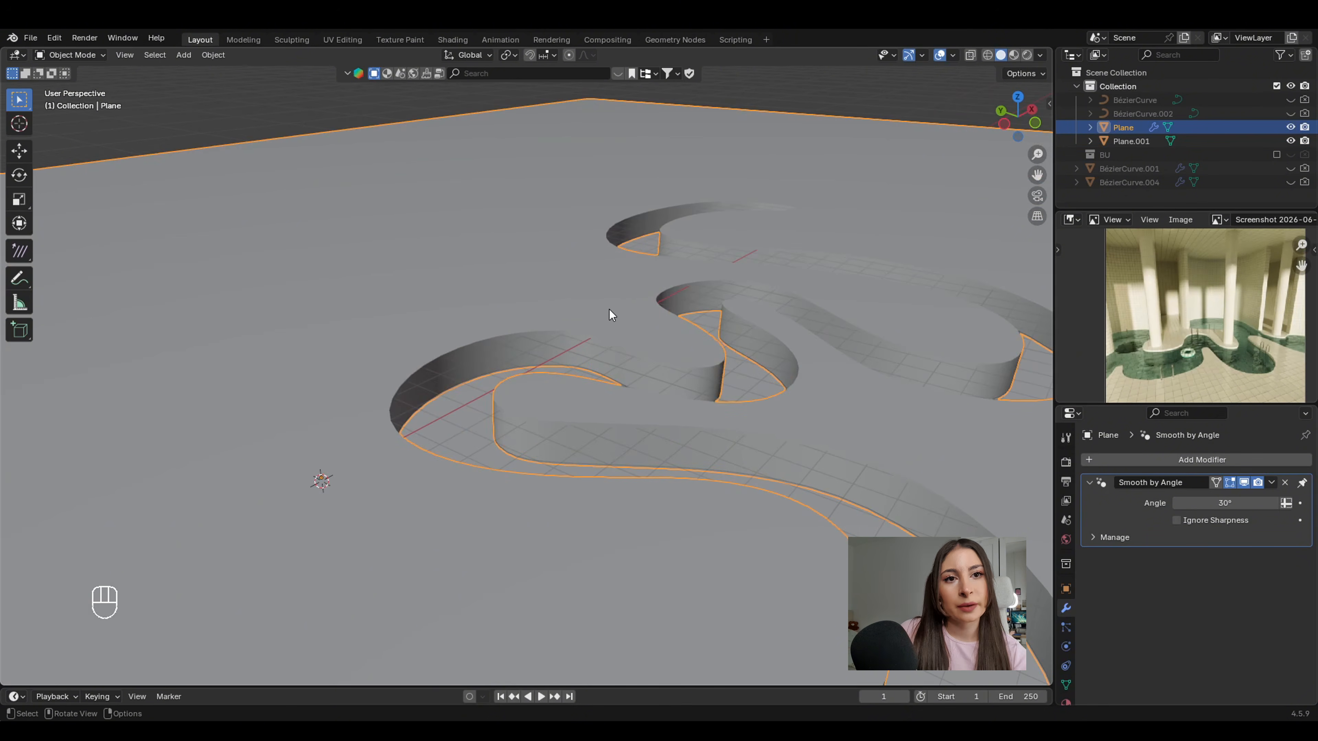
{"action": "middle_click_drag", "start_coordinate": [550, 294], "coordinate": [539, 286]}
{"action": "key", "text": "Tab"}
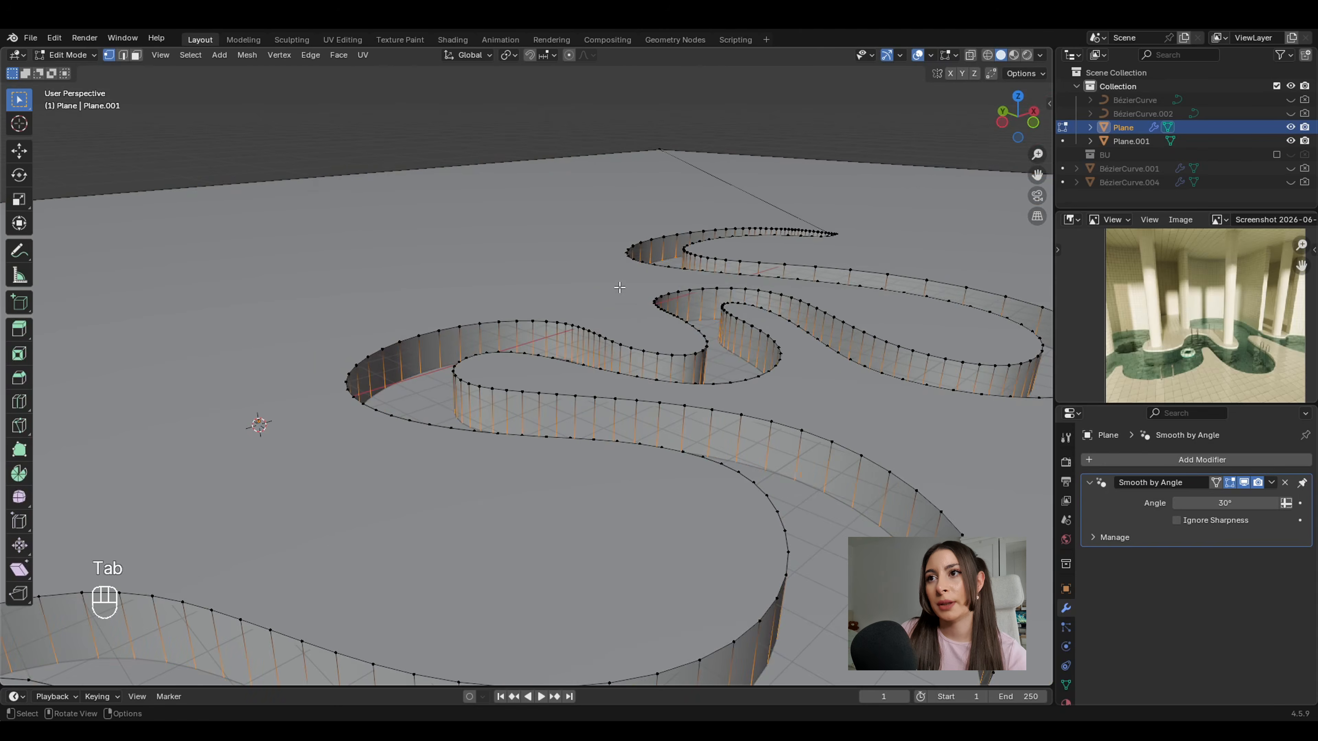
{"action": "middle_click_drag", "start_coordinate": [620, 287], "coordinate": [597, 332], "text": "shift"}
{"action": "middle_click_drag", "start_coordinate": [431, 353], "coordinate": [499, 345], "text": "shift"}
{"action": "scroll", "coordinate": [471, 338], "scroll_direction": "up", "scroll_amount": 1}
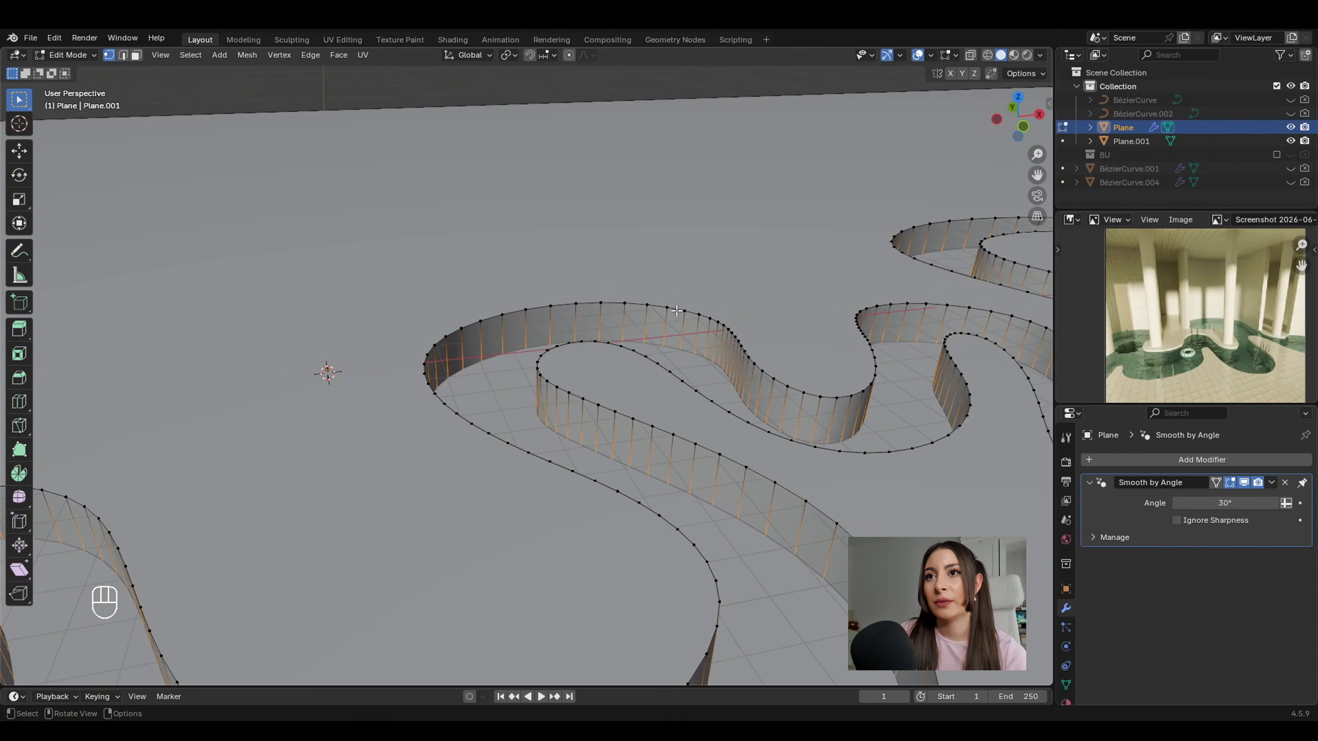
{"action": "left_click", "coordinate": [712, 313]}
{"action": "middle_click_drag", "start_coordinate": [734, 282], "coordinate": [750, 270]}
{"action": "key", "text": "c"}
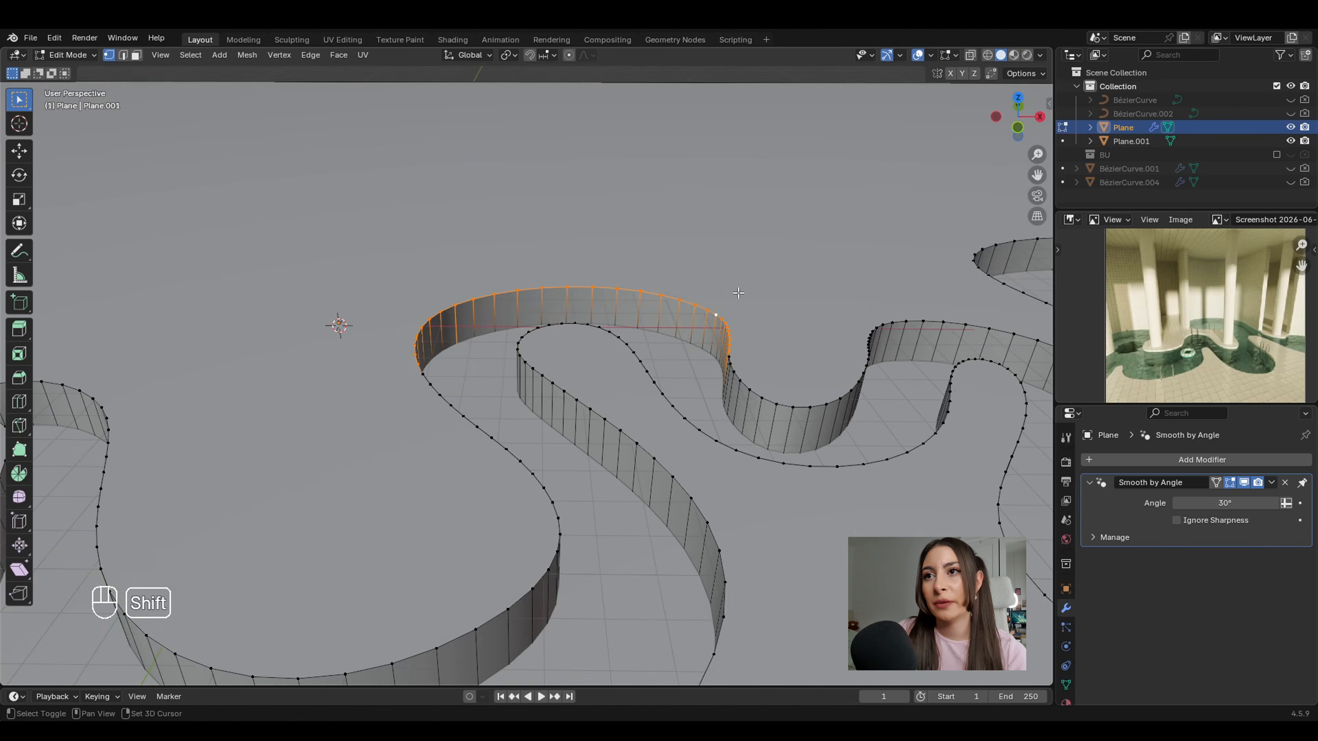
{"action": "key", "text": "shift+d"}
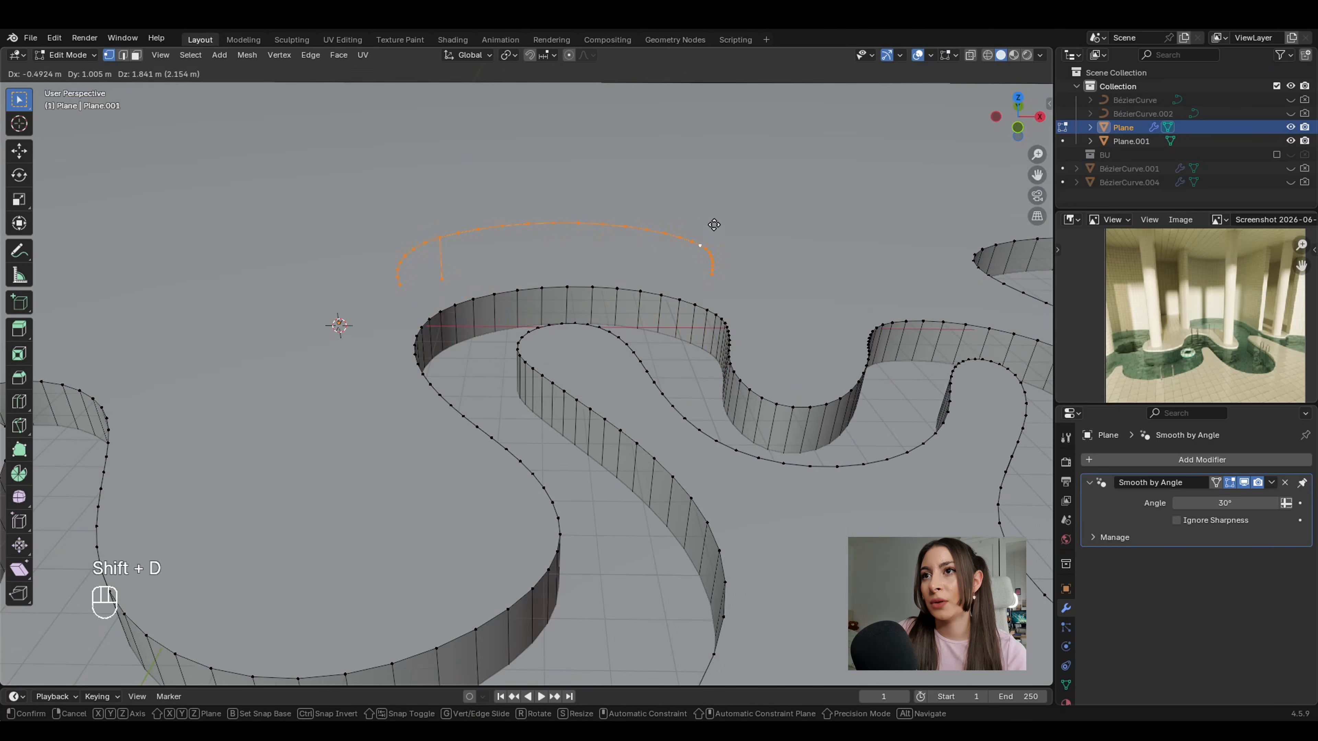
{"action": "right_click", "coordinate": [749, 243]}
{"action": "key", "text": "p"}
{"action": "key", "text": "p"}
{"action": "left_click", "coordinate": [751, 246]}
{"action": "middle_click_drag", "start_coordinate": [630, 263], "coordinate": [656, 266]}
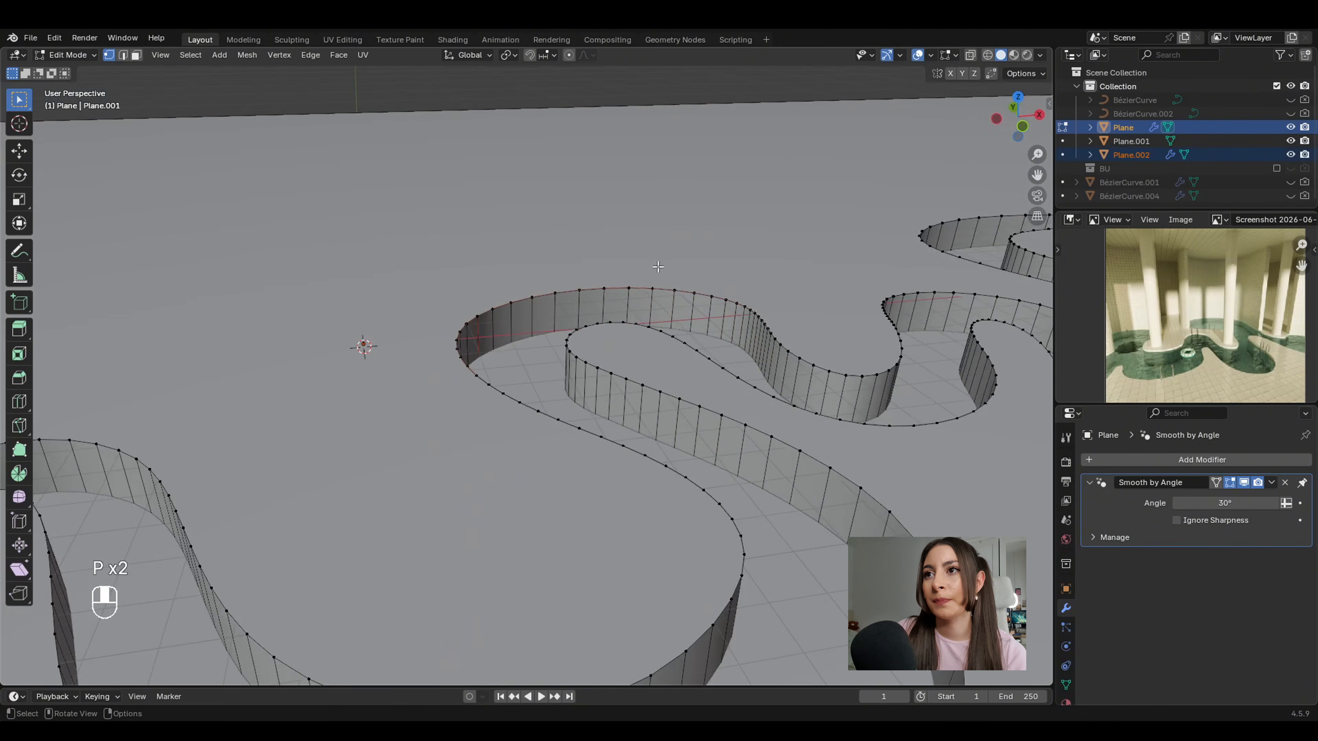
Return to Object Mode and select only the separated rim edge object.
{"action": "scroll", "coordinate": [633, 271], "scroll_direction": "down", "scroll_amount": 3}
{"action": "left_click", "coordinate": [564, 282]}
{"action": "key", "text": "Tab"}
{"action": "left_click", "coordinate": [619, 313]}
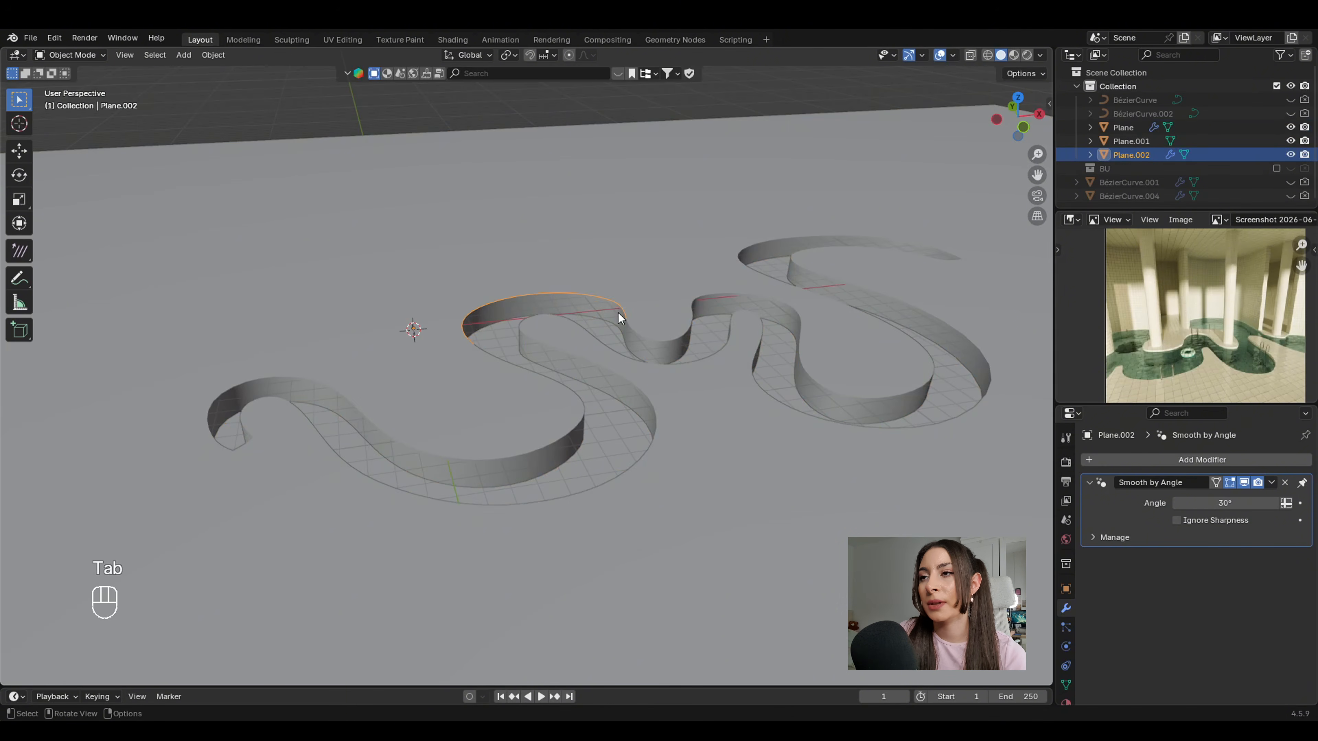
Duplicate in place the large plane's upper rim edges around the pool's near-end bend and separate them into a new object.
{"action": "left_click", "coordinate": [434, 401]}
{"action": "key", "text": "Tab"}
{"action": "middle_click_drag", "start_coordinate": [291, 382], "coordinate": [464, 356], "text": "shift"}
{"action": "scroll", "coordinate": [467, 353], "scroll_direction": "up", "scroll_amount": 2}
{"action": "left_click", "coordinate": [491, 351]}
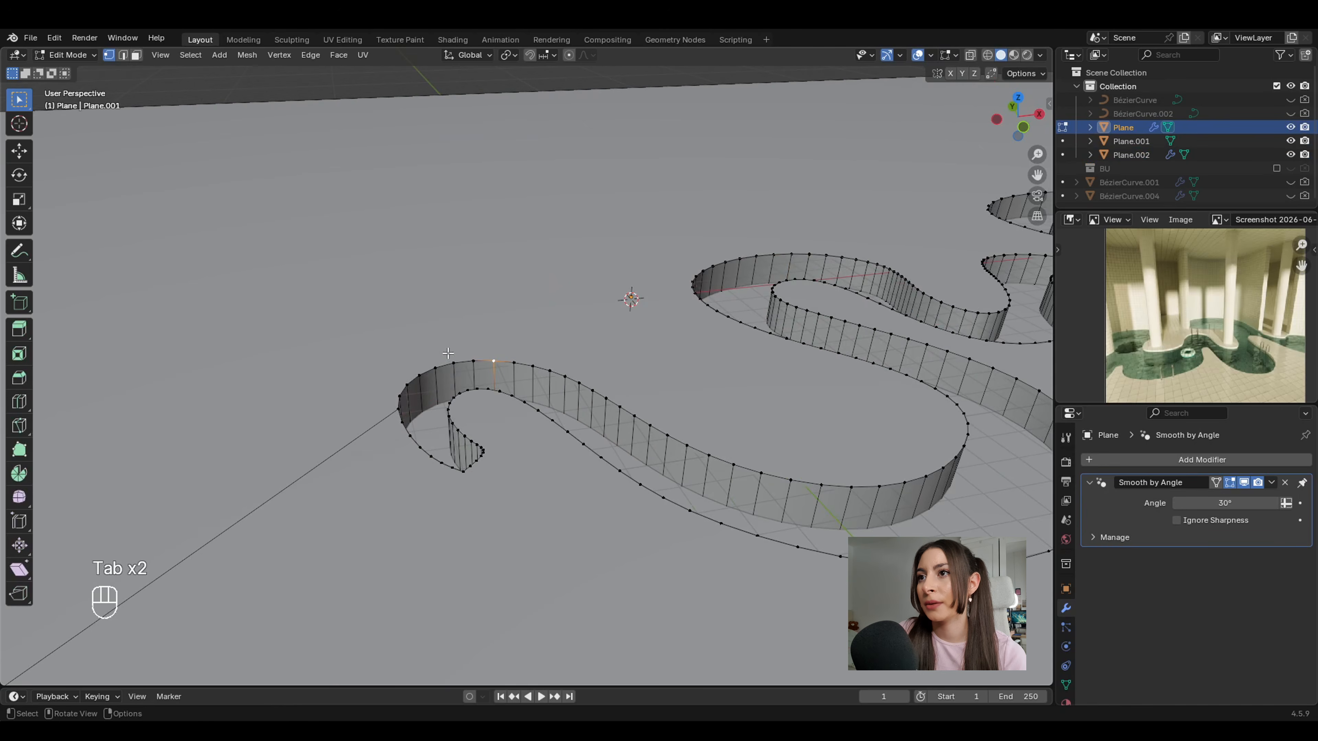
{"action": "key", "text": "c"}
{"action": "left_click_drag", "start_coordinate": [421, 367], "coordinate": [385, 395]}
{"action": "left_click_drag", "start_coordinate": [488, 347], "coordinate": [585, 365]}
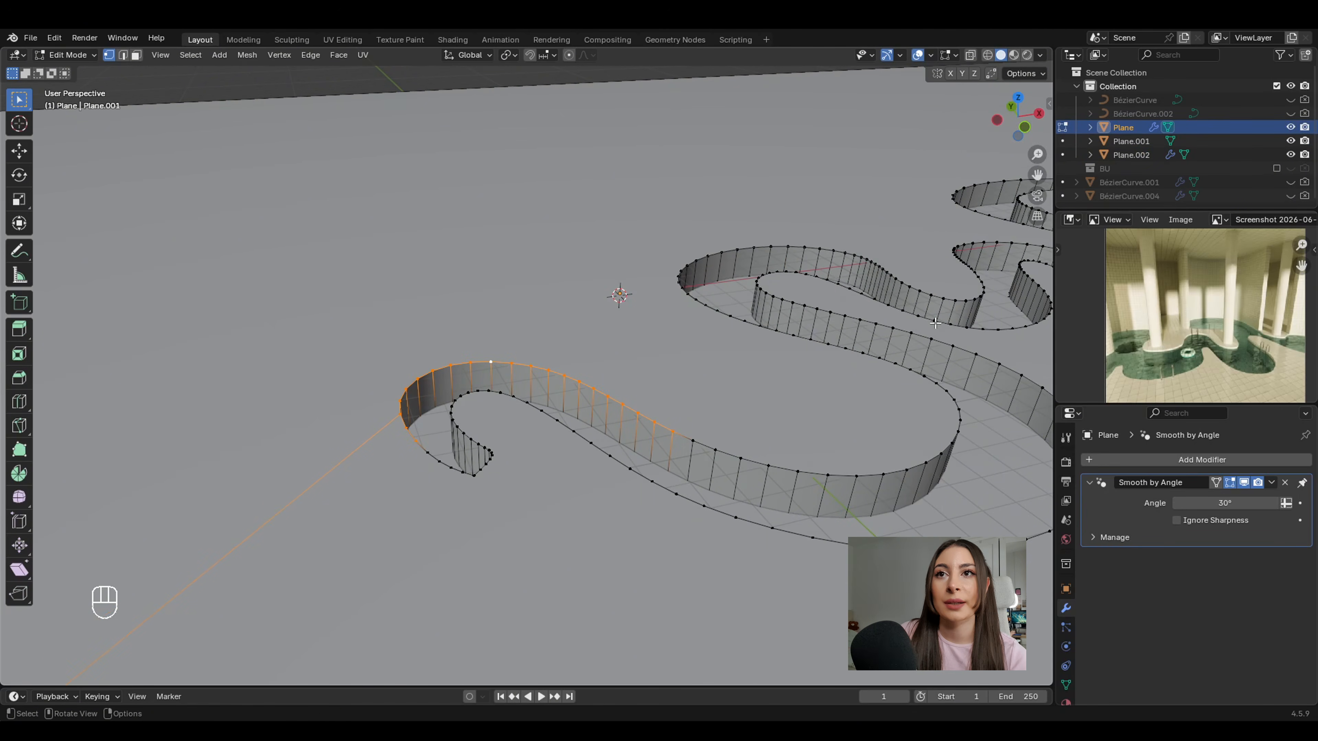
{"action": "middle_click_drag", "start_coordinate": [935, 323], "coordinate": [661, 340]}
{"action": "key", "text": "shift+d"}
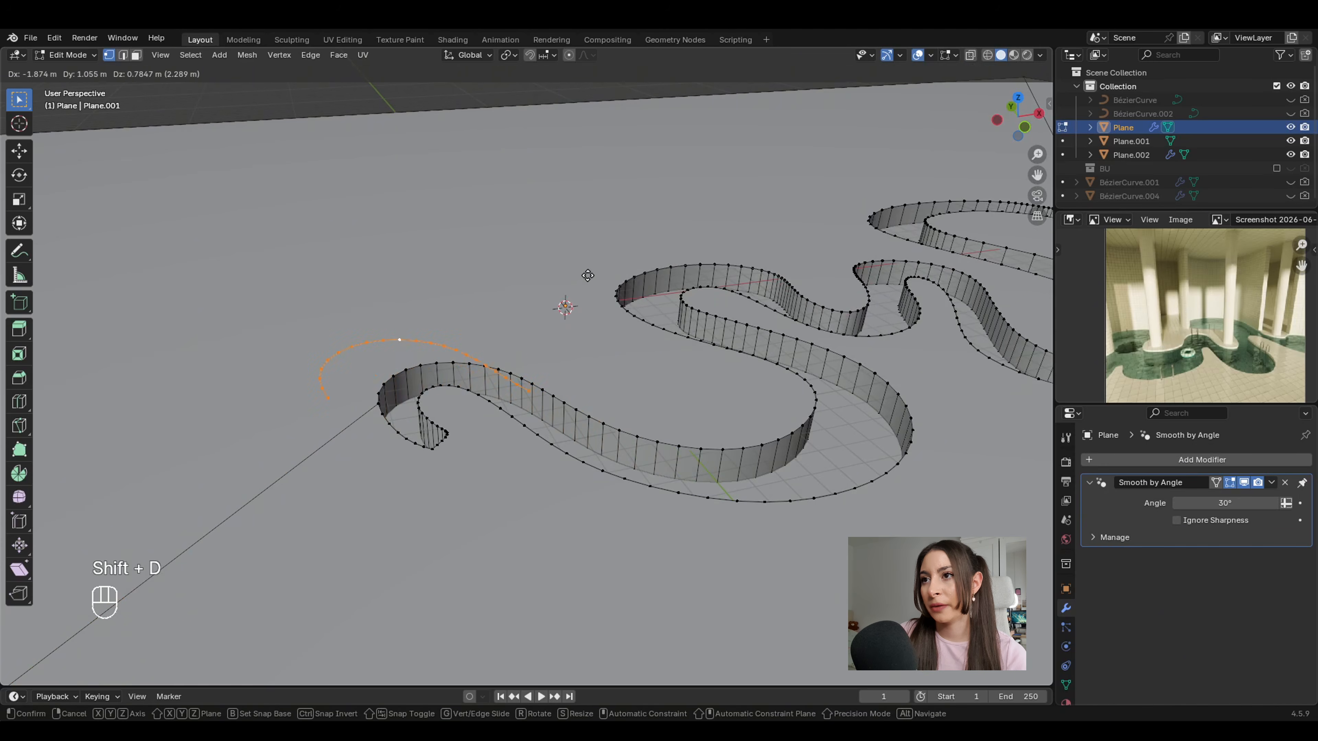
{"action": "right_click", "coordinate": [645, 253]}
{"action": "key", "text": "p"}
{"action": "left_click", "coordinate": [645, 253]}
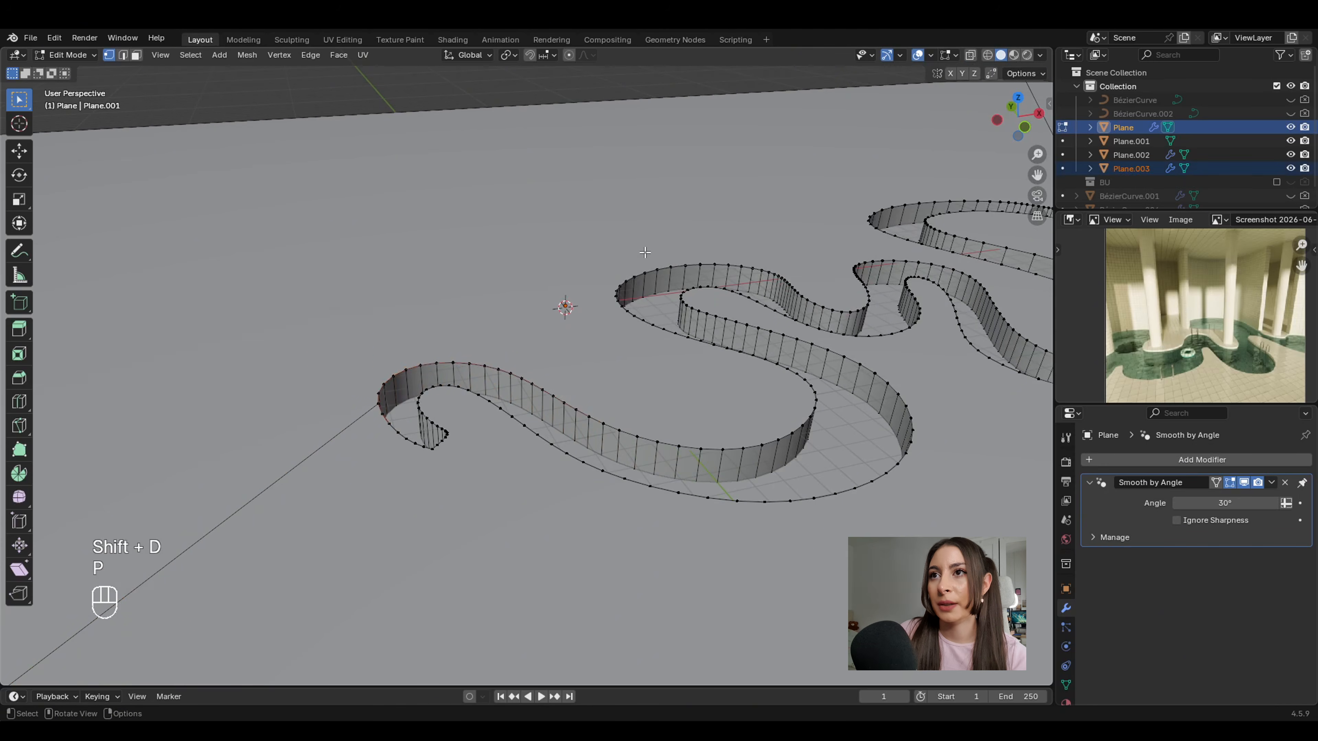
Duplicate in place two stretches of upper rim edges at the pool's far end and separate them into a new object.
{"action": "scroll", "coordinate": [645, 252], "scroll_direction": "down", "scroll_amount": 4}
{"action": "left_click", "coordinate": [604, 379]}
{"action": "key", "text": "c"}
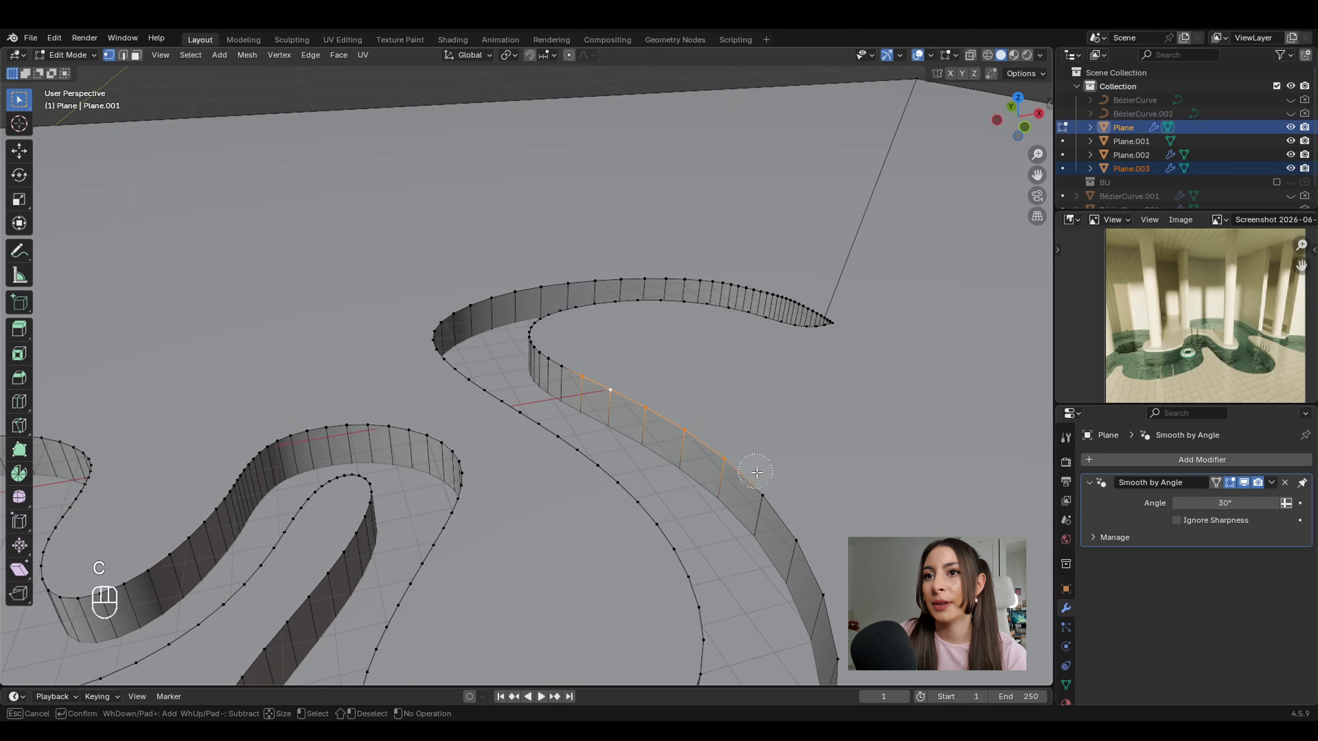
{"action": "right_click", "coordinate": [579, 370]}
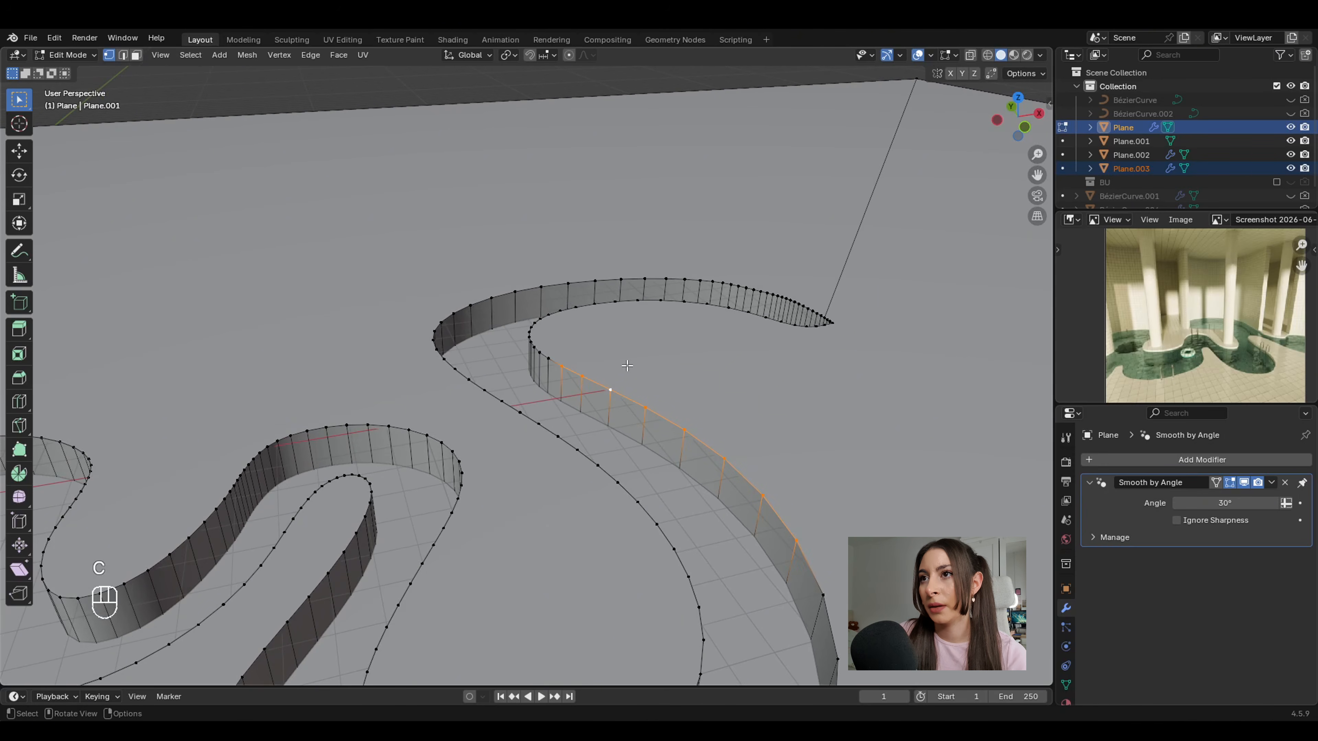
{"action": "key", "text": "c"}
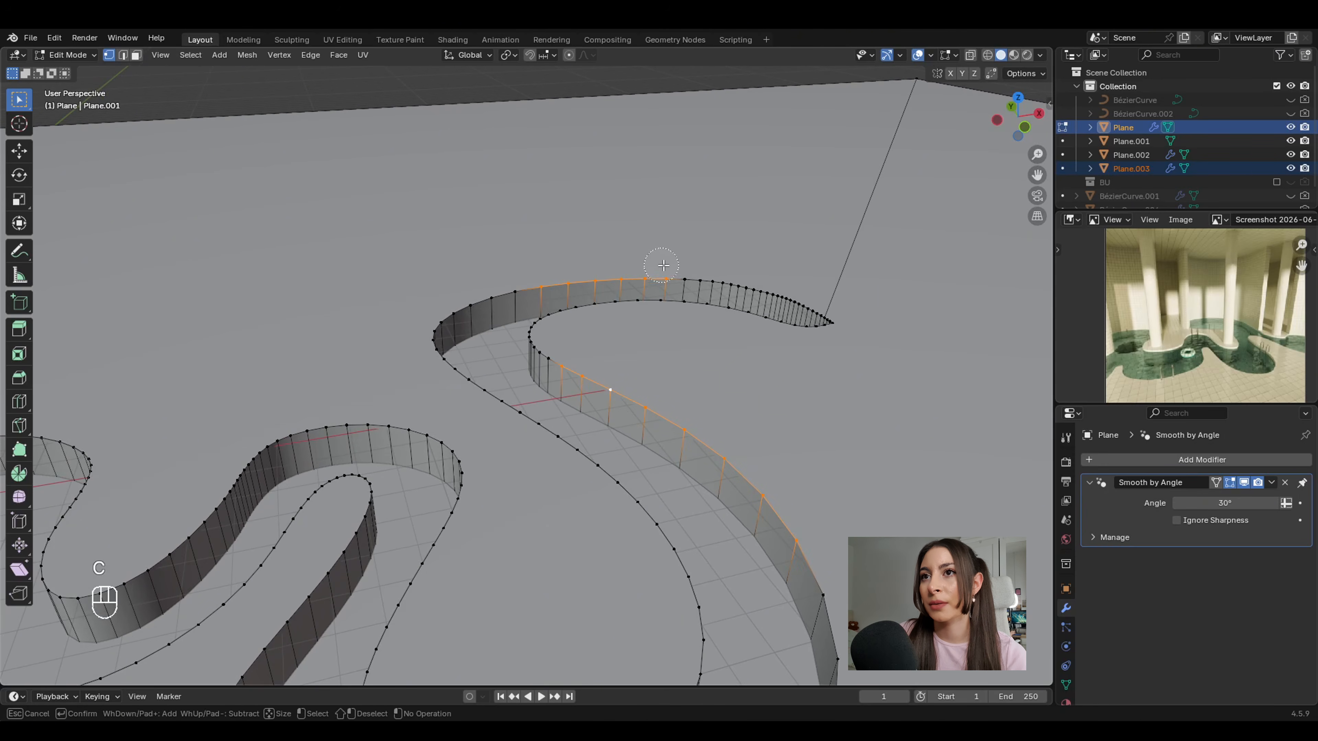
{"action": "right_click", "coordinate": [797, 286]}
{"action": "key", "text": "shift+d"}
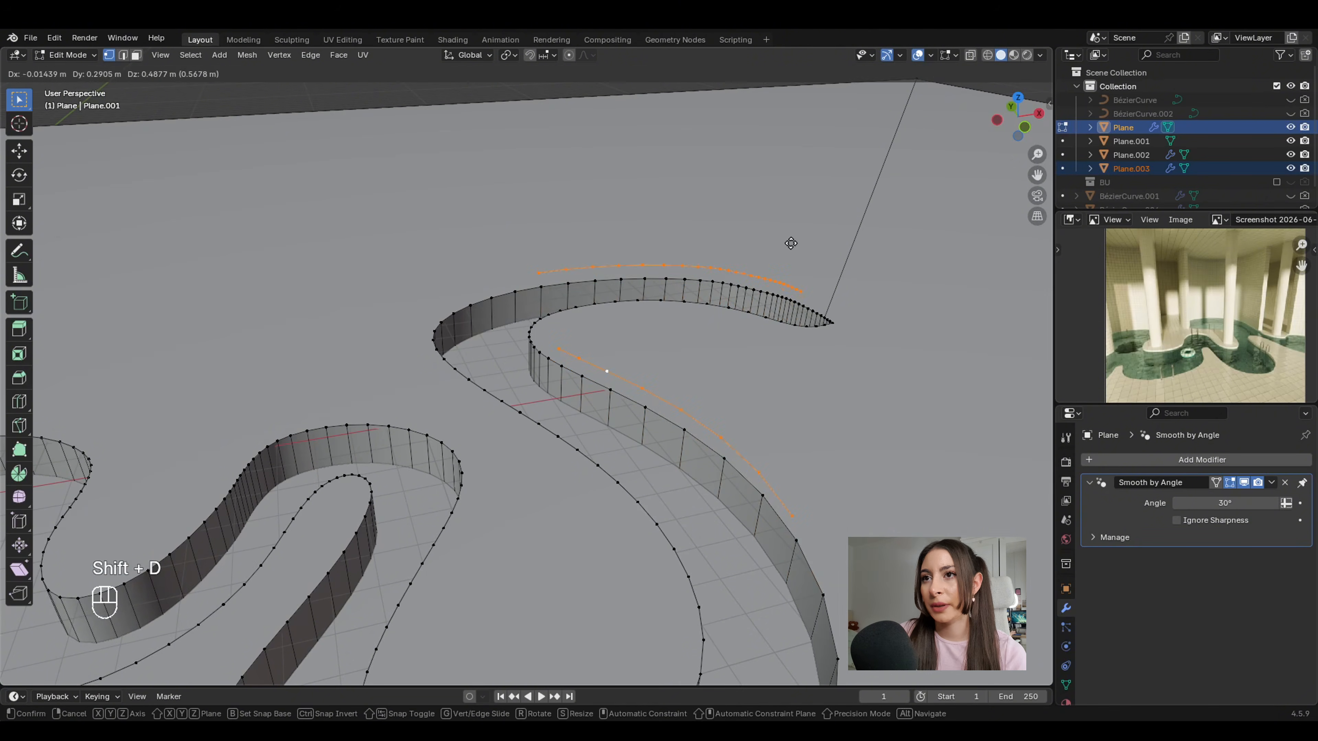
{"action": "right_click", "coordinate": [790, 242]}
{"action": "key", "text": "p"}
{"action": "left_click", "coordinate": [792, 245]}
{"action": "scroll", "coordinate": [792, 244], "scroll_direction": "down", "scroll_amount": 3}
Return to Object Mode and join the three separated rim edge objects into one.
{"action": "key", "text": "Tab"}
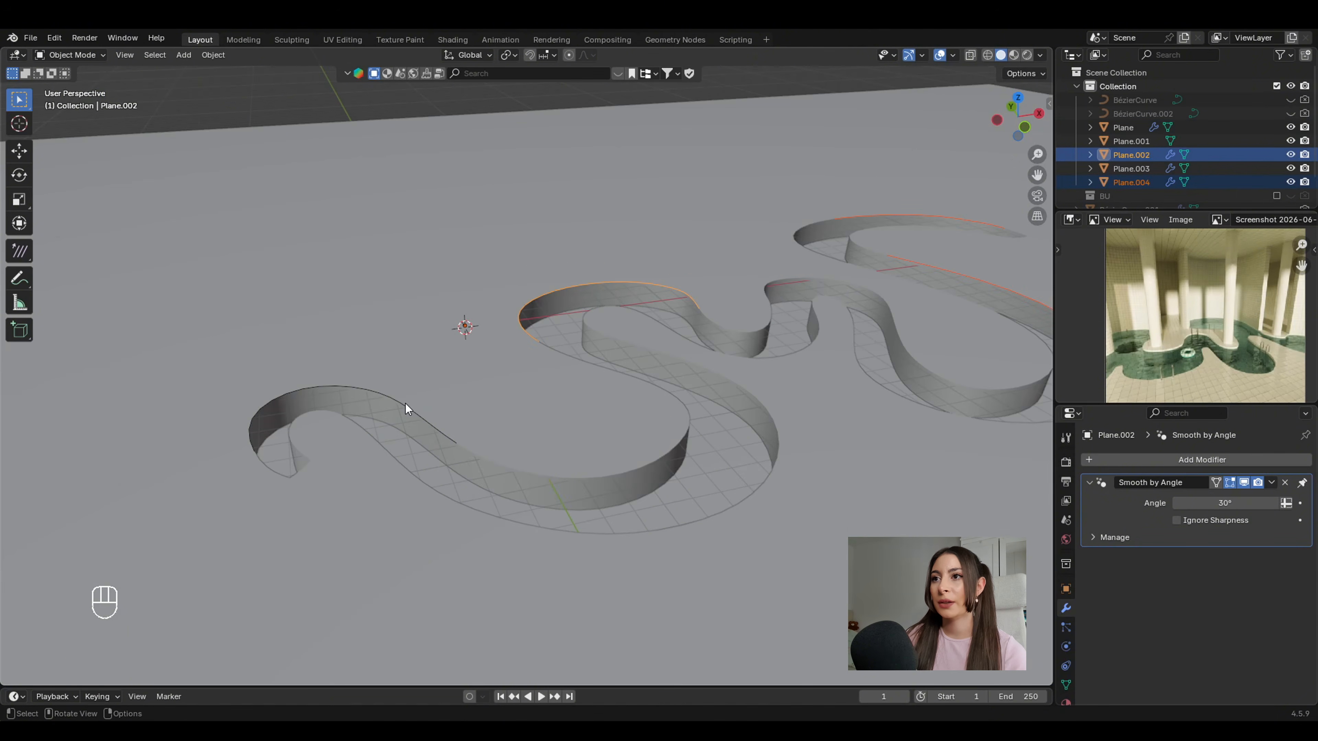
{"action": "left_click", "coordinate": [404, 409], "text": "shift"}
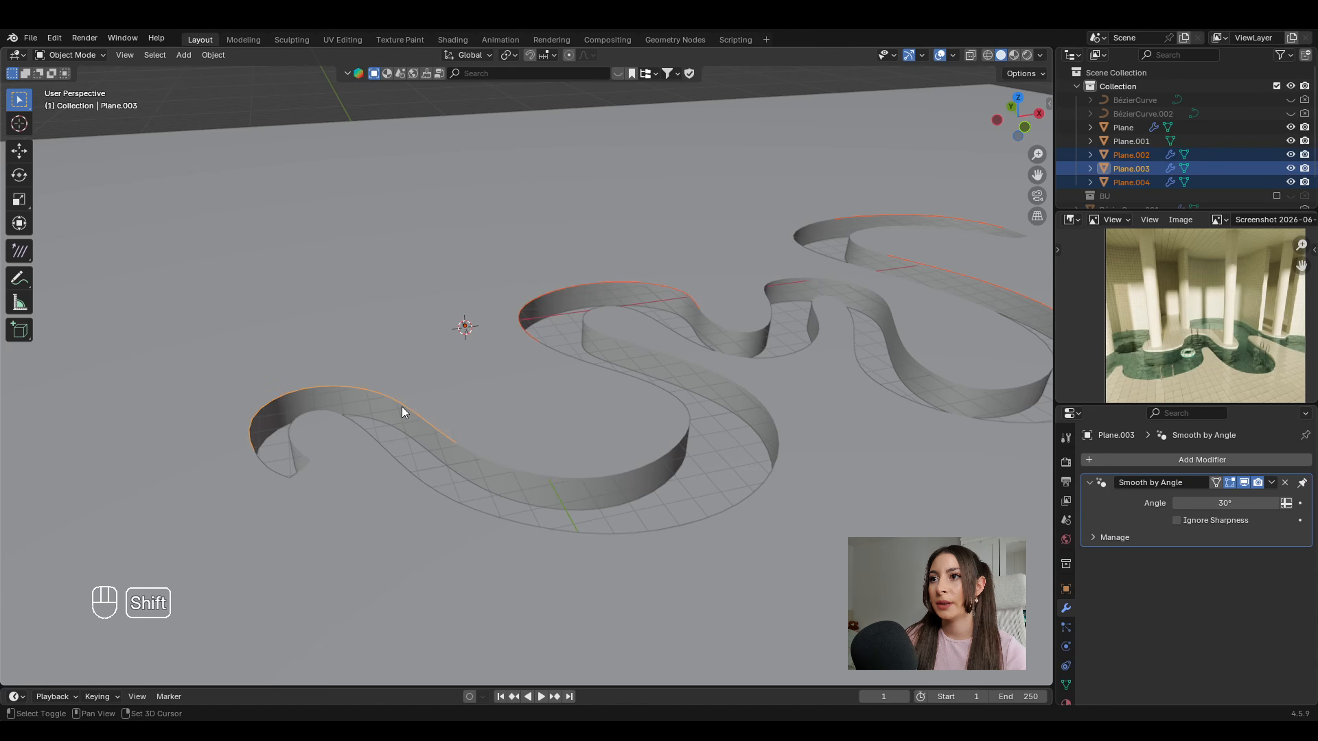
{"action": "middle_click_drag", "start_coordinate": [402, 407], "coordinate": [524, 384], "text": "shift"}
{"action": "scroll", "coordinate": [528, 383], "scroll_direction": "up", "scroll_amount": 2}
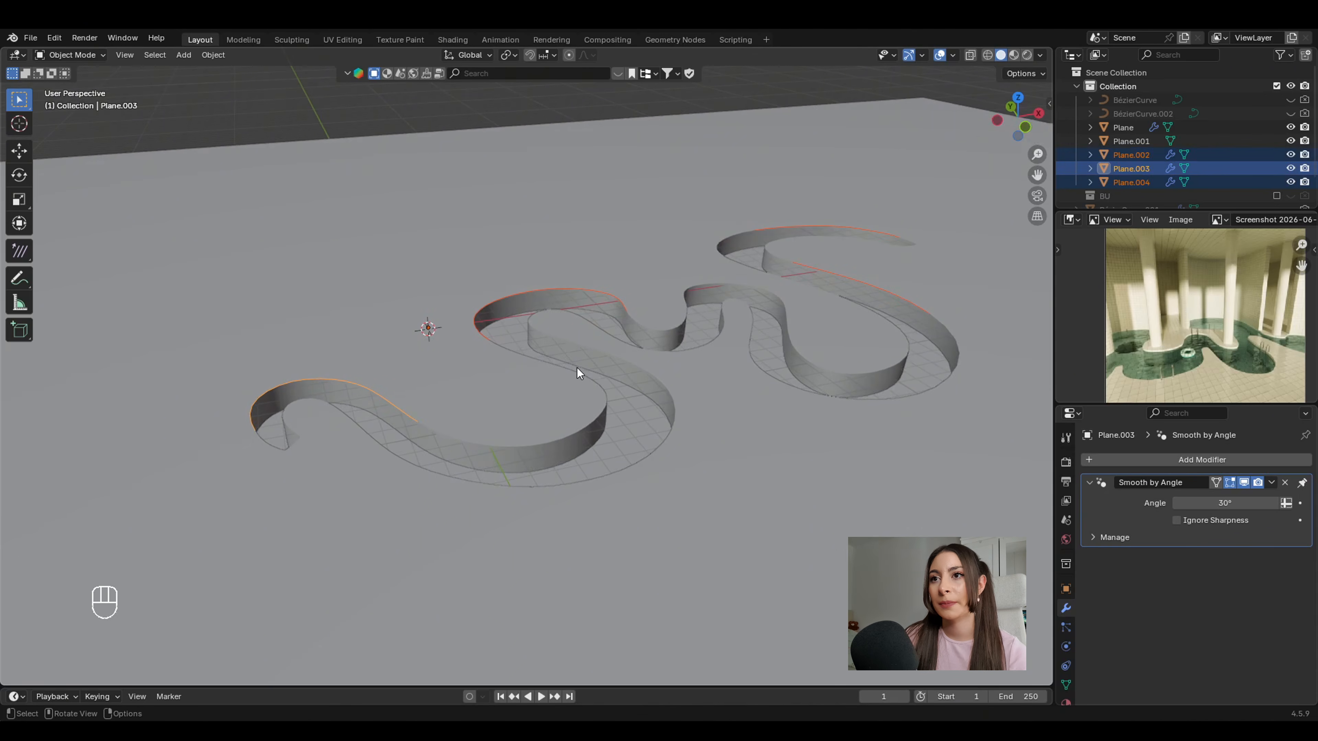
{"action": "key", "text": "ctrl+j"}
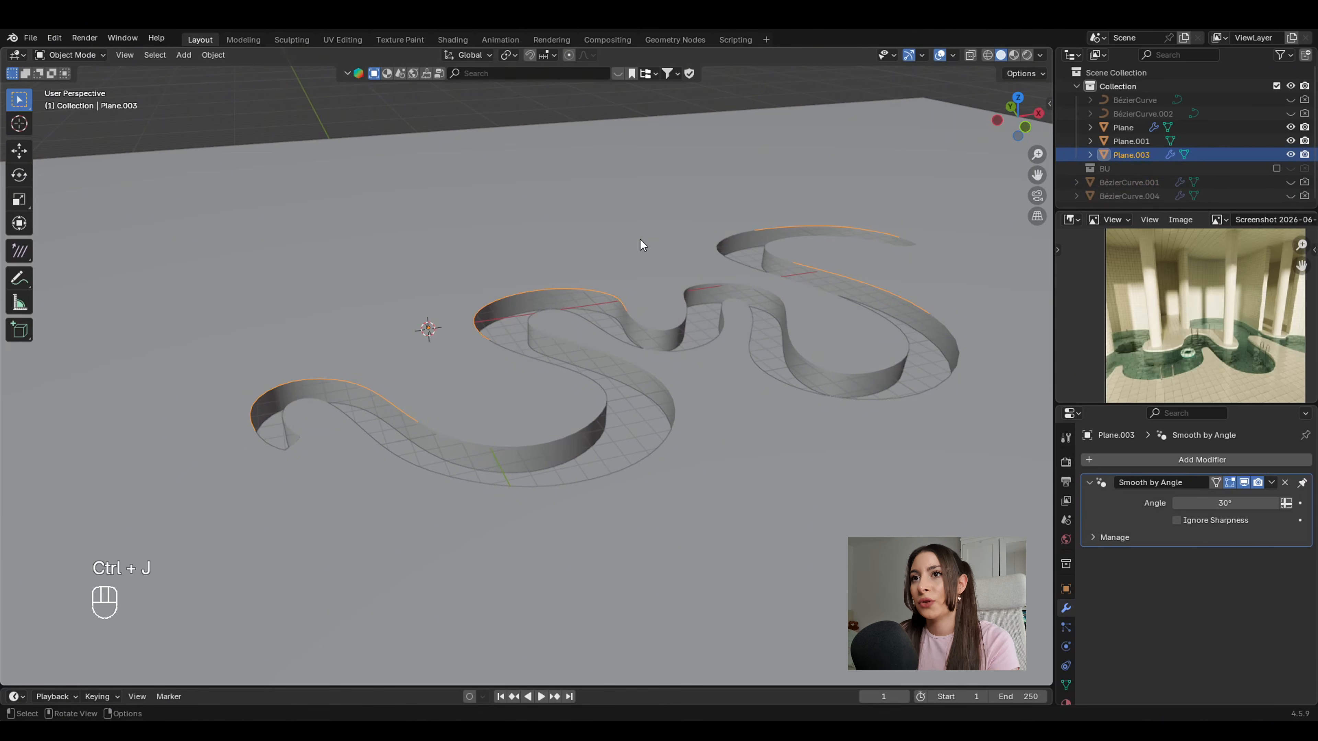
{"action": "key", "text": "g"}
{"action": "left_click", "coordinate": [671, 159]}
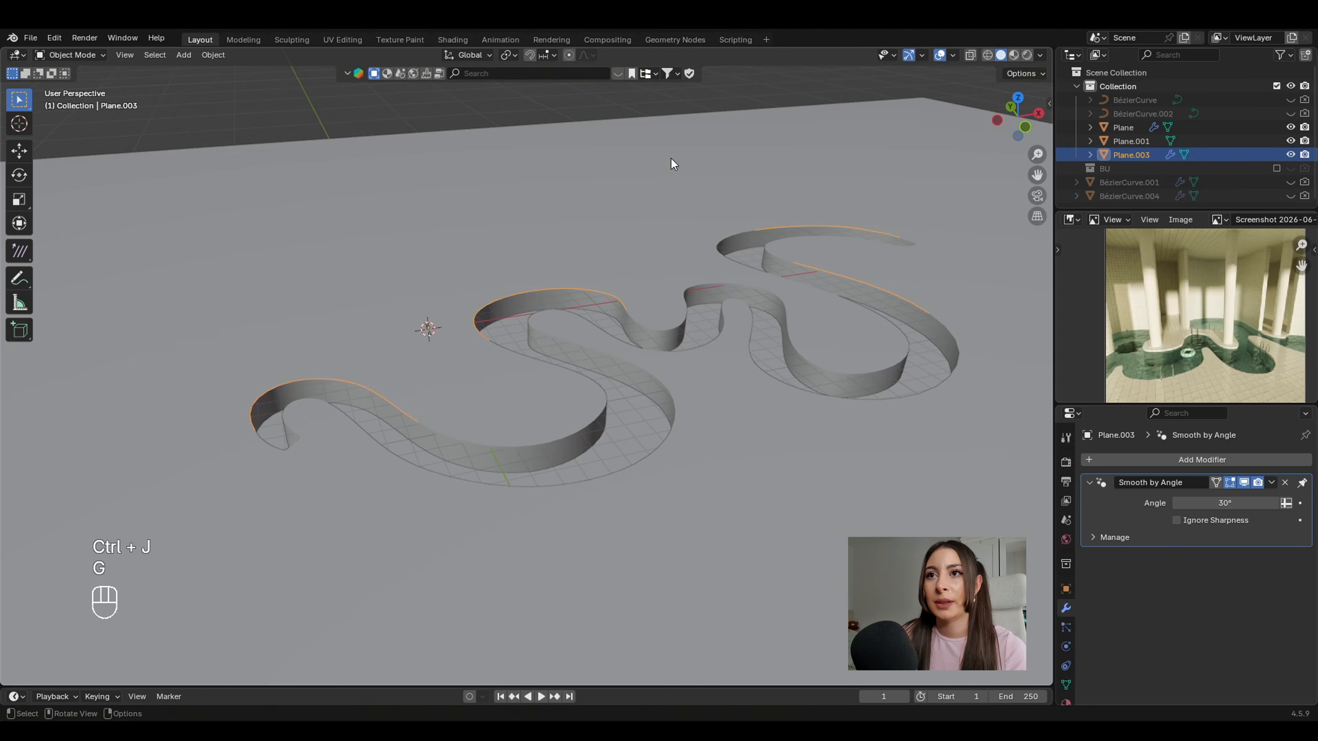
Extrude all edges of the joined rim object upward about 3.83 m along Z to form curved walls.
{"action": "scroll", "coordinate": [658, 165], "scroll_direction": "down", "scroll_amount": 2}
{"action": "key", "text": "Tab"}
{"action": "middle_click_drag", "start_coordinate": [692, 203], "coordinate": [757, 266], "text": "shift"}
{"action": "scroll", "coordinate": [715, 215], "scroll_direction": "up", "scroll_amount": 4}
{"action": "scroll", "coordinate": [717, 217], "scroll_direction": "down", "scroll_amount": 3}
{"action": "key", "text": "a"}
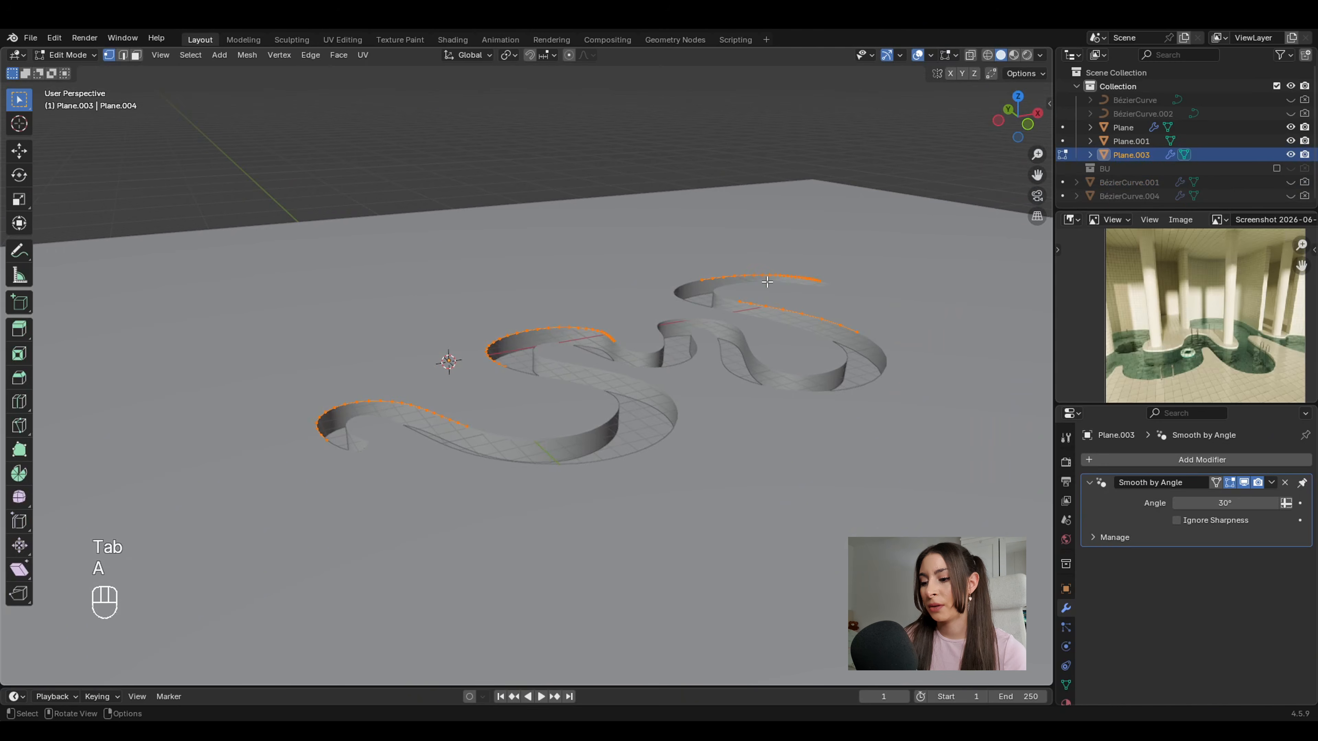
{"action": "key", "text": "e"}
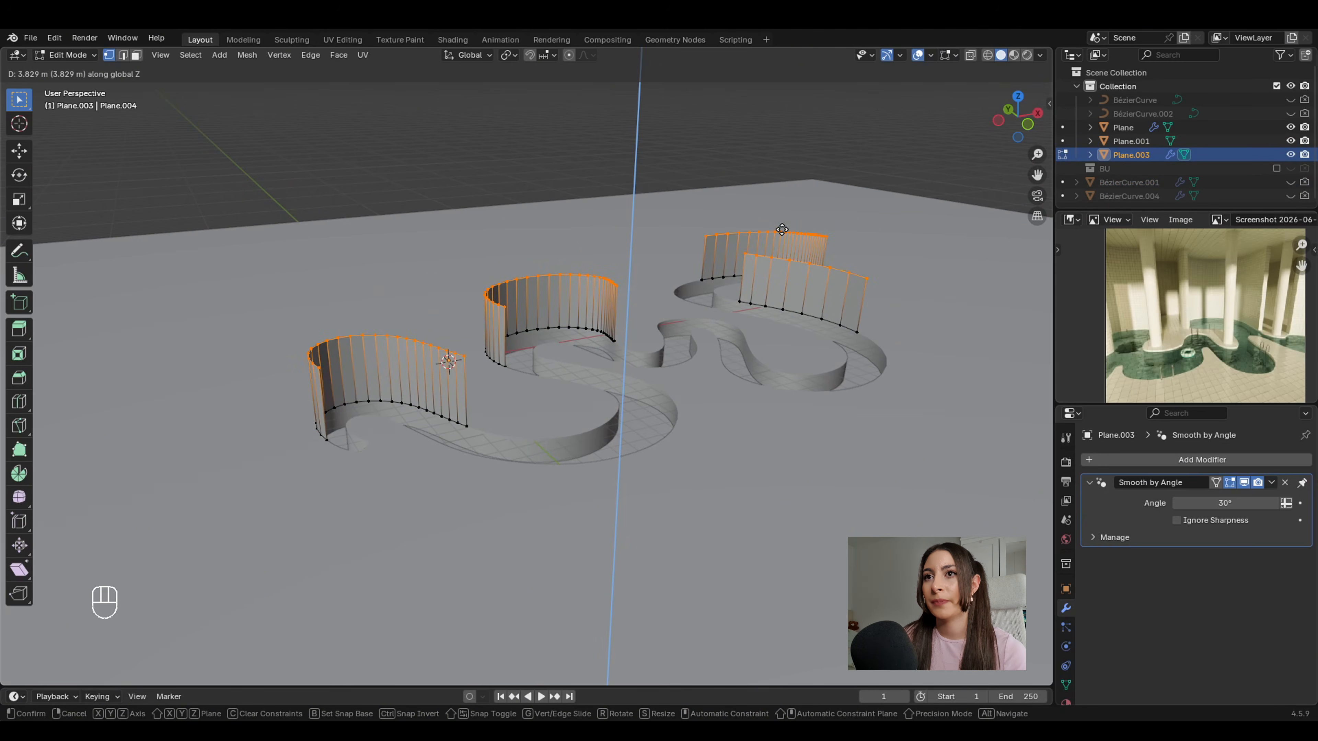
{"action": "left_click", "coordinate": [782, 230]}
Return to Object Mode and turn on the Face Orientation overlay to show the direction of the walls' normals.
{"action": "scroll", "coordinate": [685, 307], "scroll_direction": "up", "scroll_amount": 3}
{"action": "key", "text": "a"}
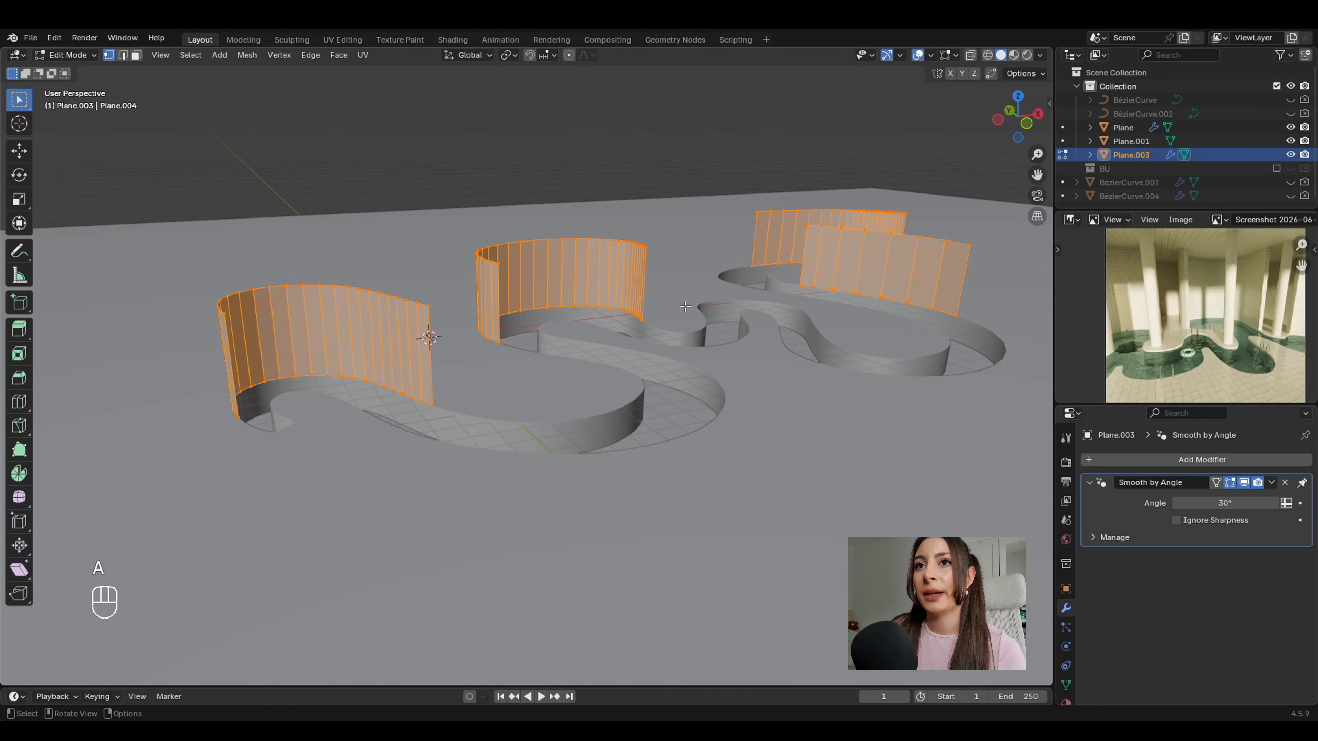
{"action": "scroll", "coordinate": [725, 277], "scroll_direction": "down", "scroll_amount": 5}
{"action": "key", "text": "Tab"}
{"action": "scroll", "coordinate": [851, 209], "scroll_direction": "up", "scroll_amount": 3}
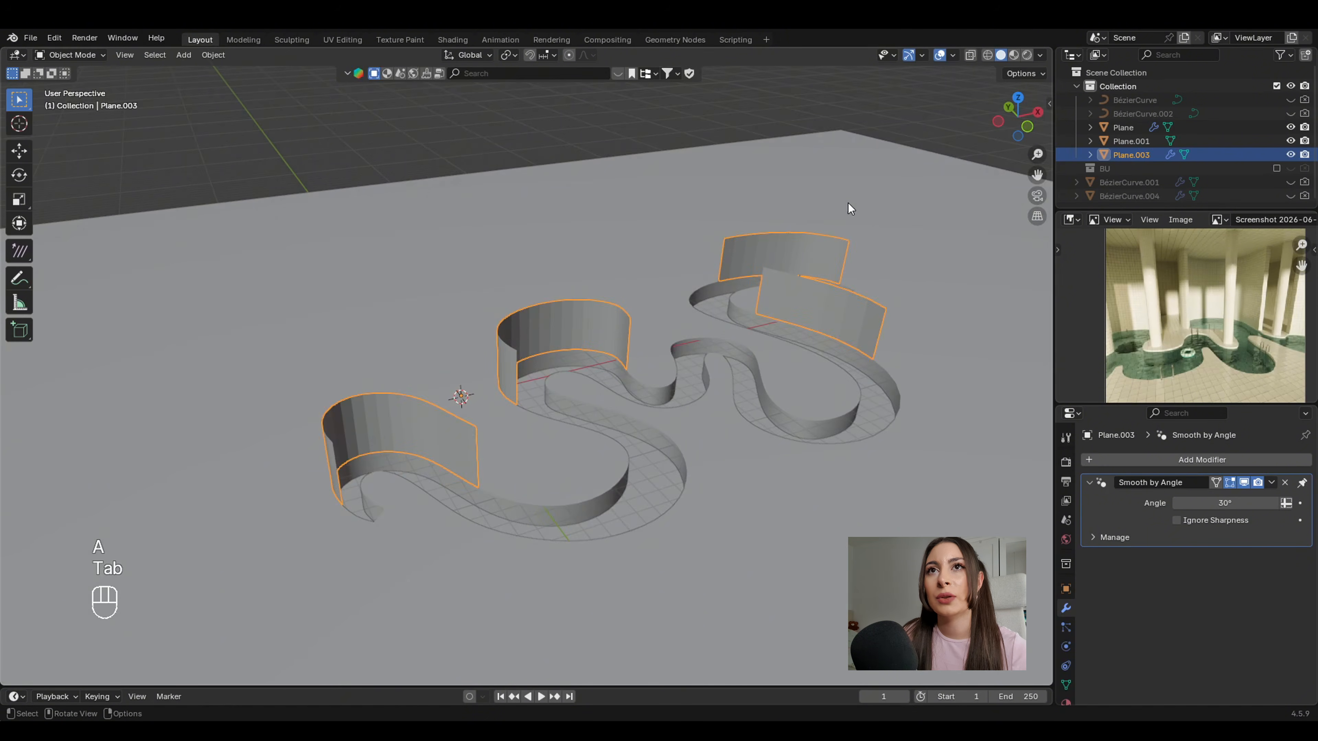
{"action": "left_click", "coordinate": [954, 56]}
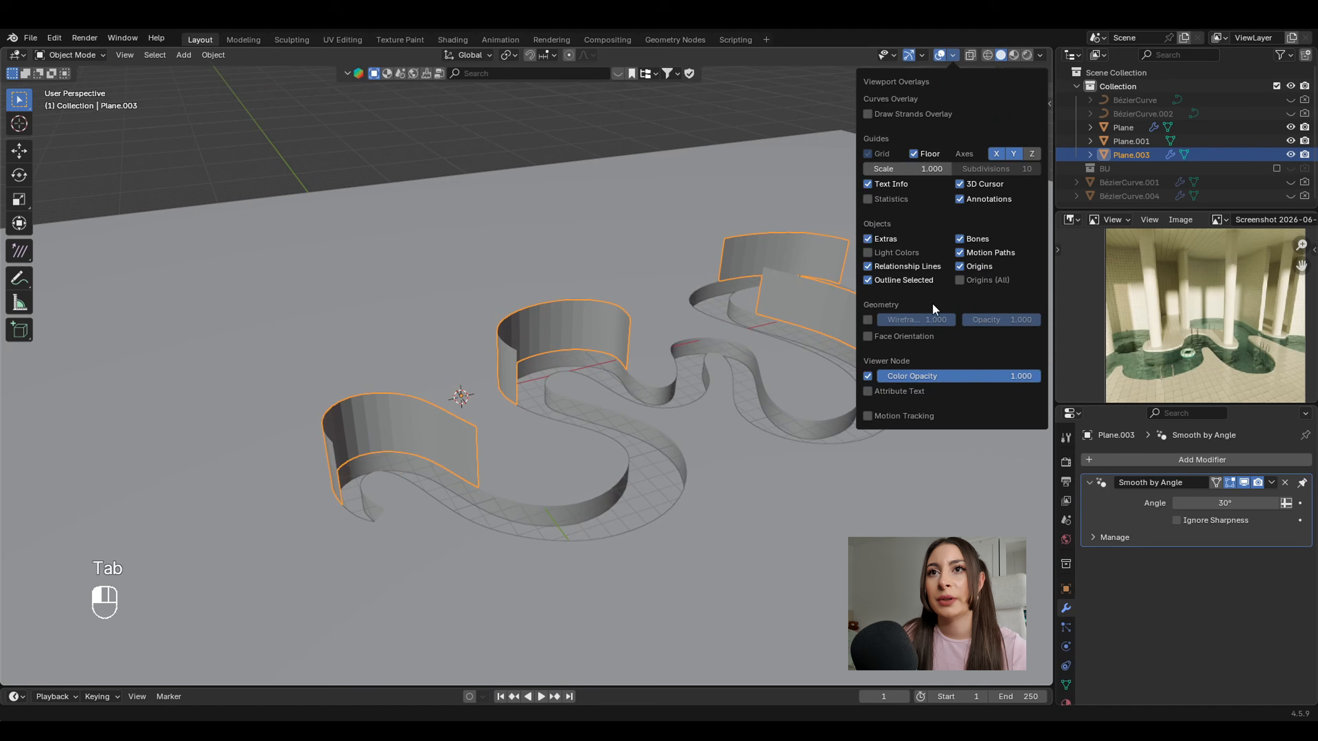
{"action": "left_click", "coordinate": [895, 337]}
{"action": "middle_click_drag", "start_coordinate": [456, 360], "coordinate": [760, 314]}
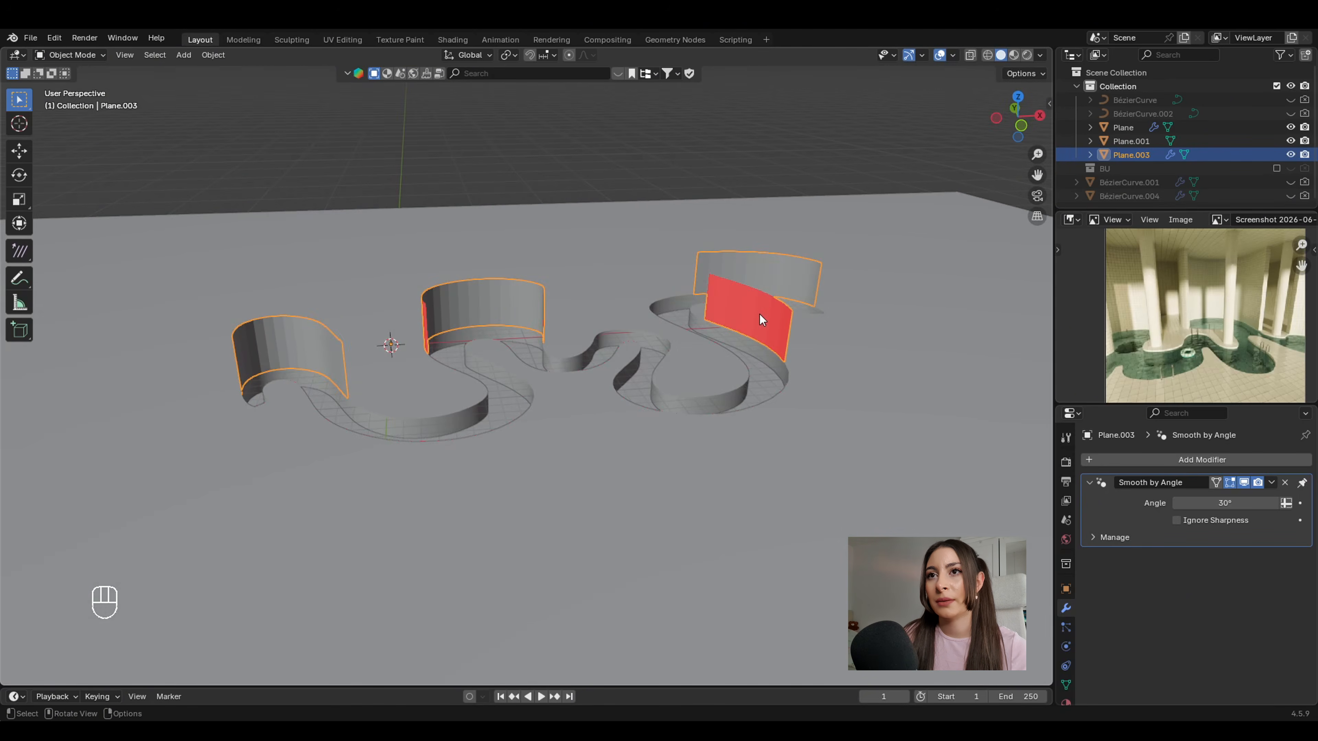
Select the linked faces of the reversed wall at the pool's far end and recalculate their normals with Inside enabled.
{"action": "key", "text": "Tab"}
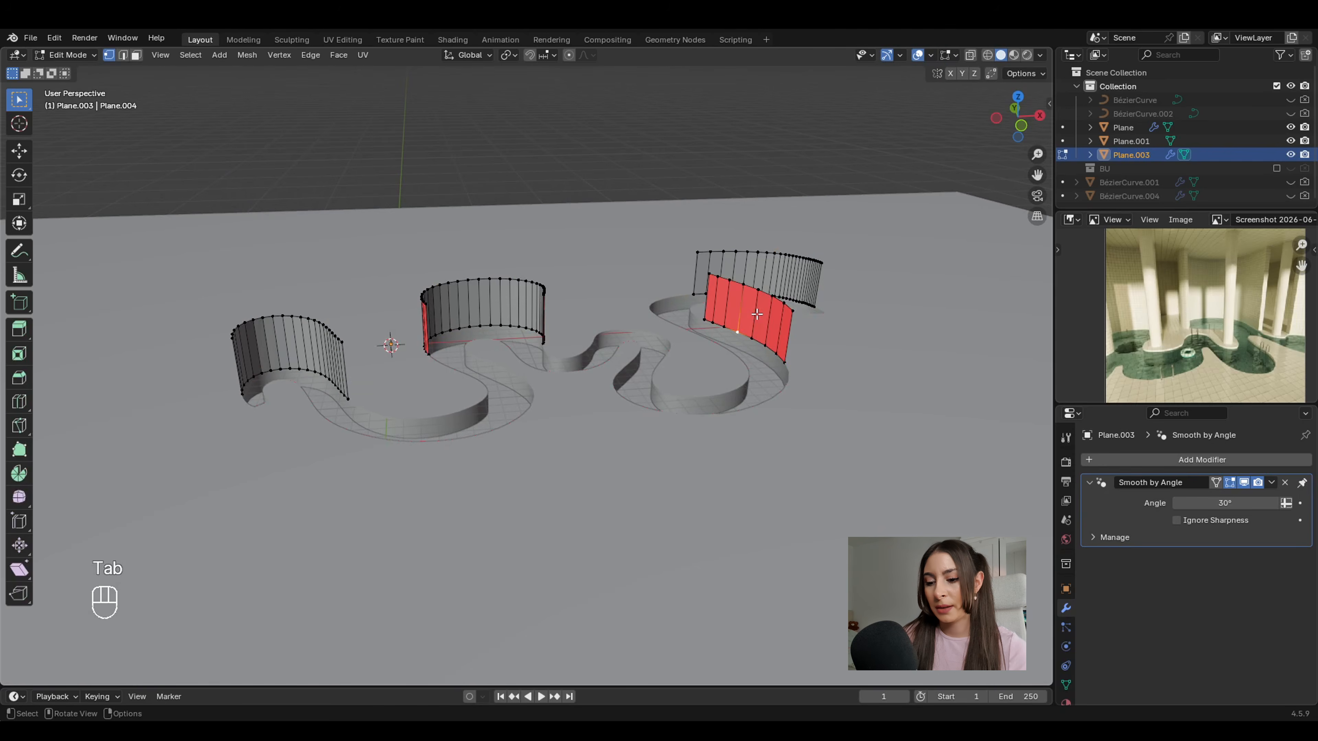
{"action": "key", "text": "l"}
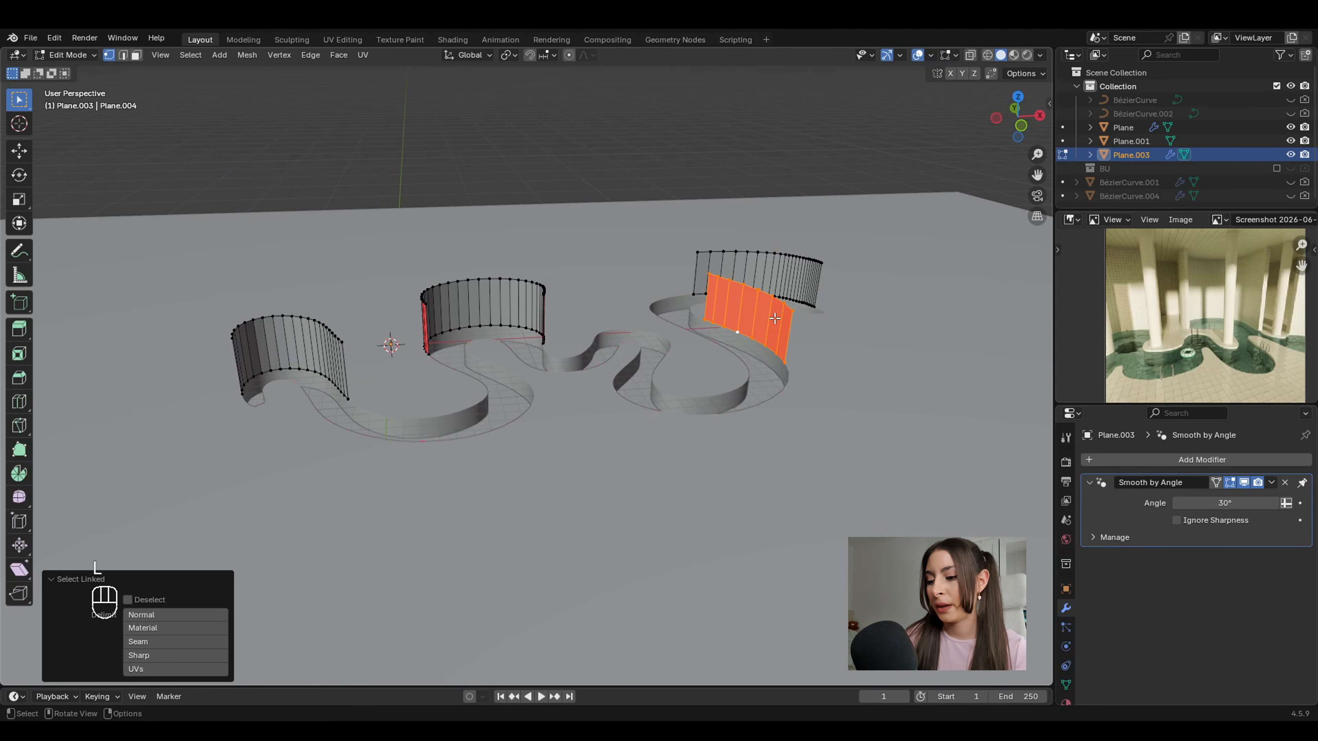
{"action": "key", "text": "shift+n"}
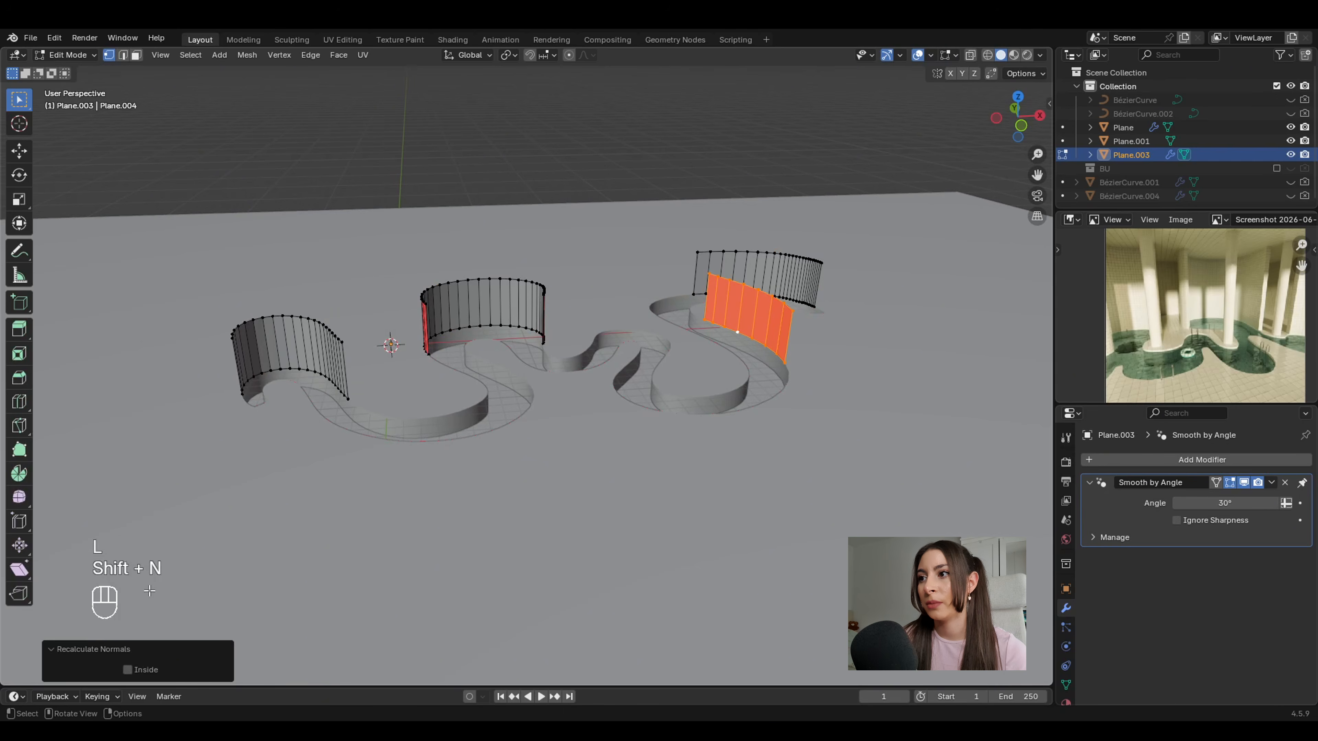
{"action": "left_click", "coordinate": [129, 670]}
Extrude all wall faces along their normals by about -0.48 m to give the walls thickness.
{"action": "mouse_move", "coordinate": [562, 392]}
{"action": "middle_mouse_down"}
{"action": "mouse_move", "coordinate": [624, 349]}
{"action": "mouse_move", "coordinate": [665, 343]}
{"action": "mouse_move", "coordinate": [661, 311]}
{"action": "middle_mouse_up"}
{"action": "key", "text": "a"}
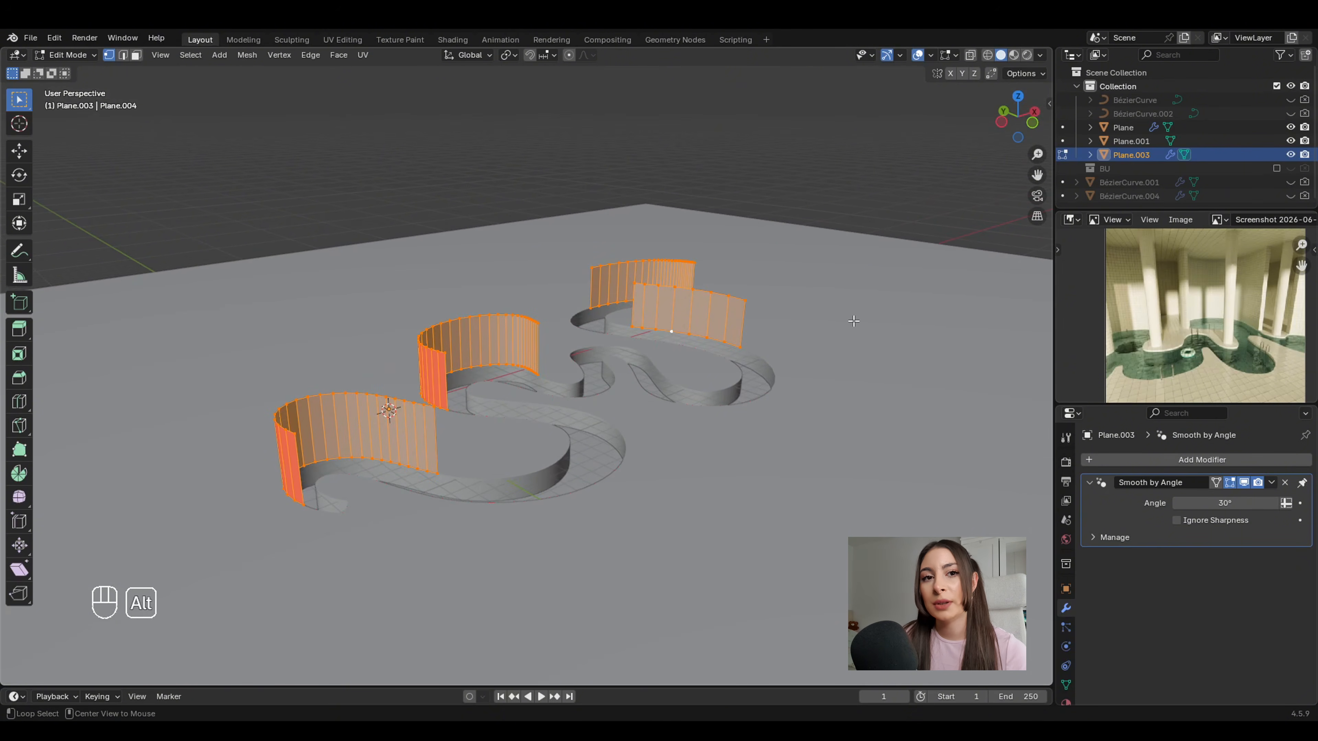
{"action": "key", "text": "alt+e"}
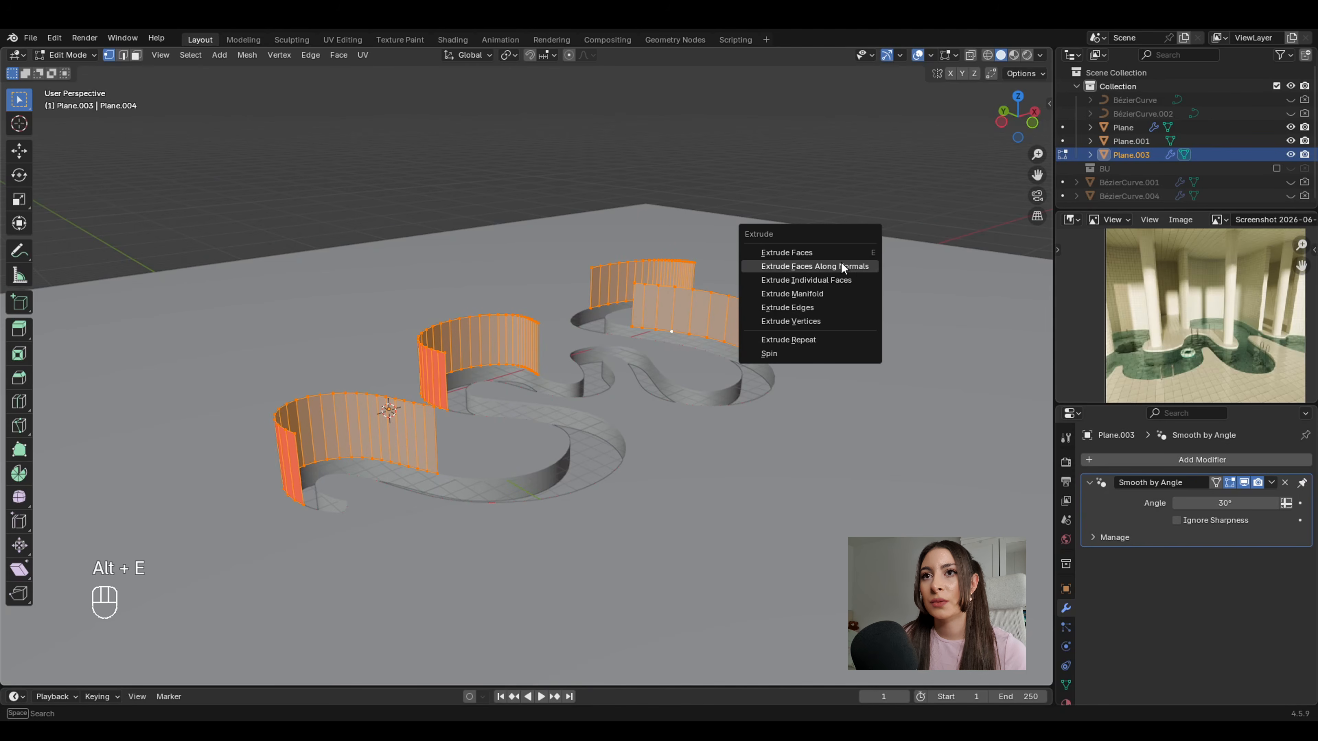
{"action": "left_click", "coordinate": [858, 266]}
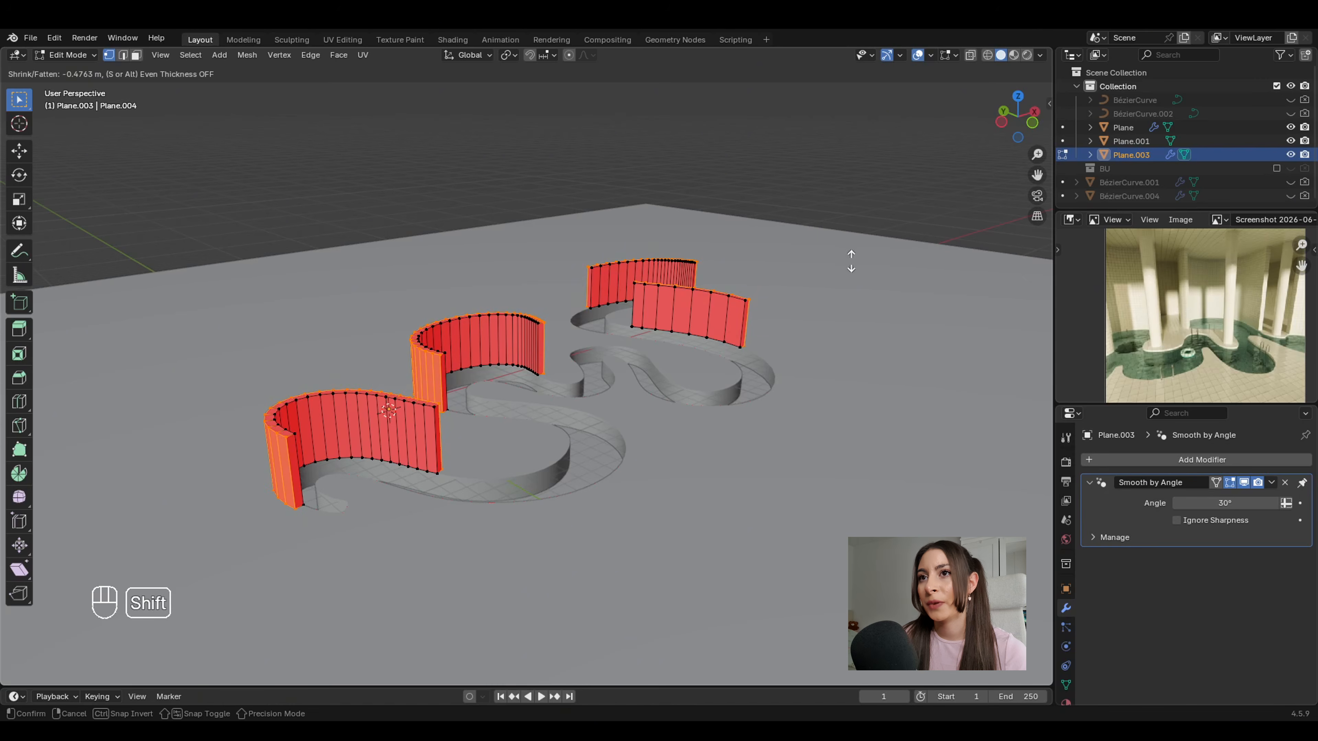
{"action": "left_click", "coordinate": [851, 261]}
Recalculate the normals of all the thickened walls.
{"action": "middle_click_drag", "start_coordinate": [851, 261], "coordinate": [776, 387]}
{"action": "mouse_move", "coordinate": [776, 387]}
{"action": "middle_mouse_down"}
{"action": "mouse_move", "coordinate": [801, 383]}
{"action": "mouse_move", "coordinate": [776, 381]}
{"action": "middle_mouse_up"}
{"action": "key", "text": "a"}
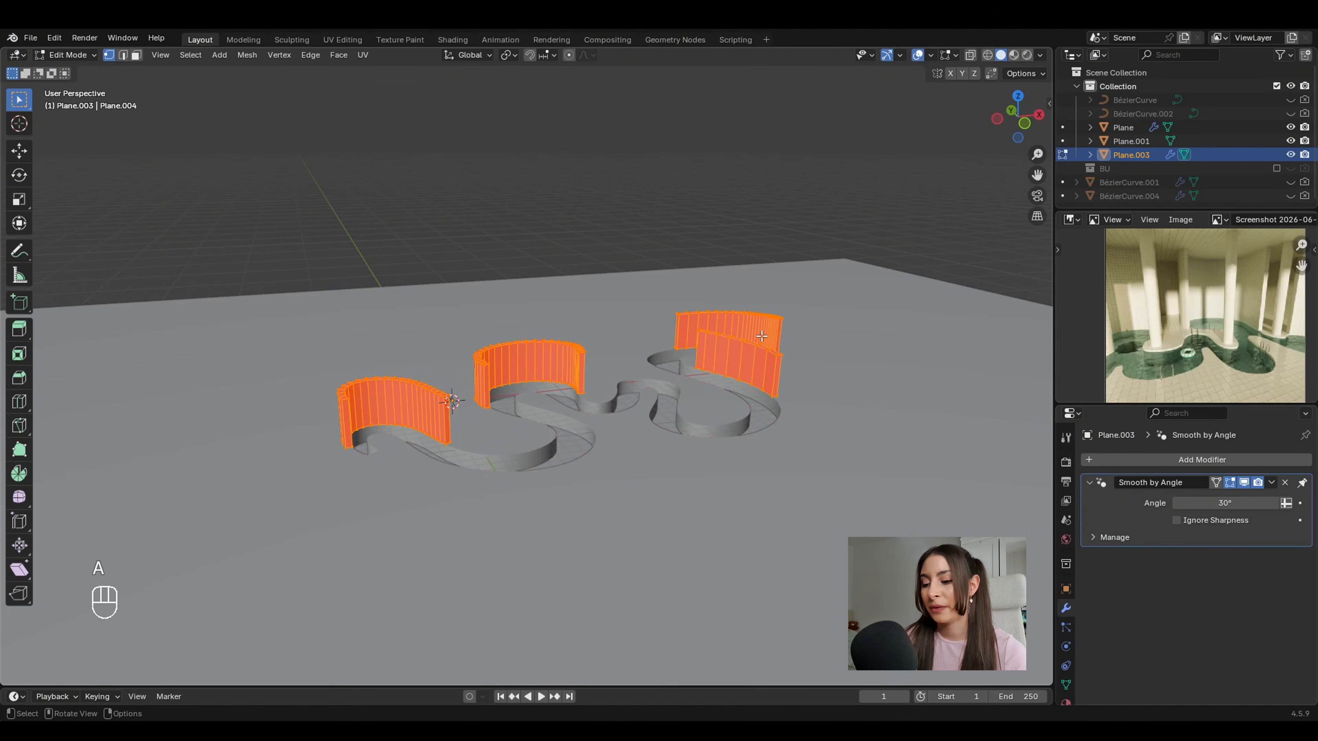
{"action": "key", "text": "shift+n"}
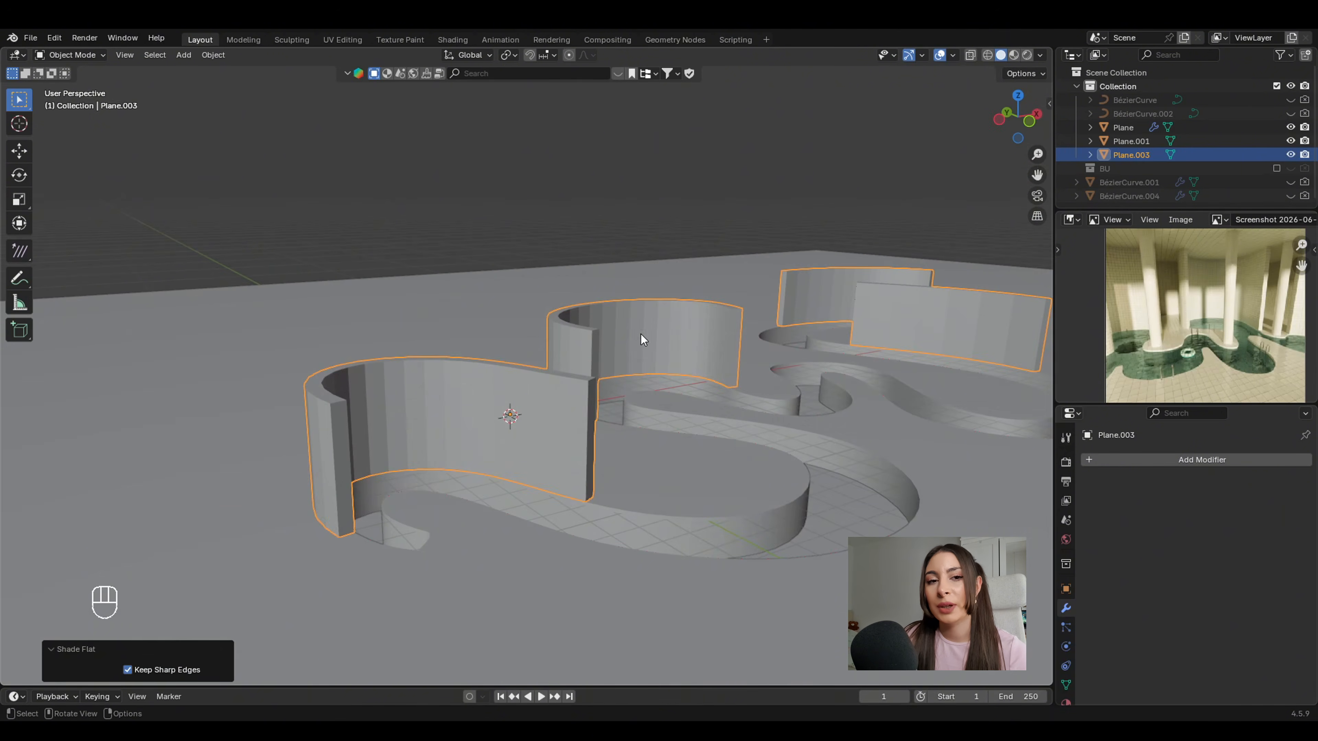
Select the walls' sharp edges at 30° sharpness and bevel them with 2 segments and an offset of about 0.017 m.
{"action": "key", "text": "Tab"}
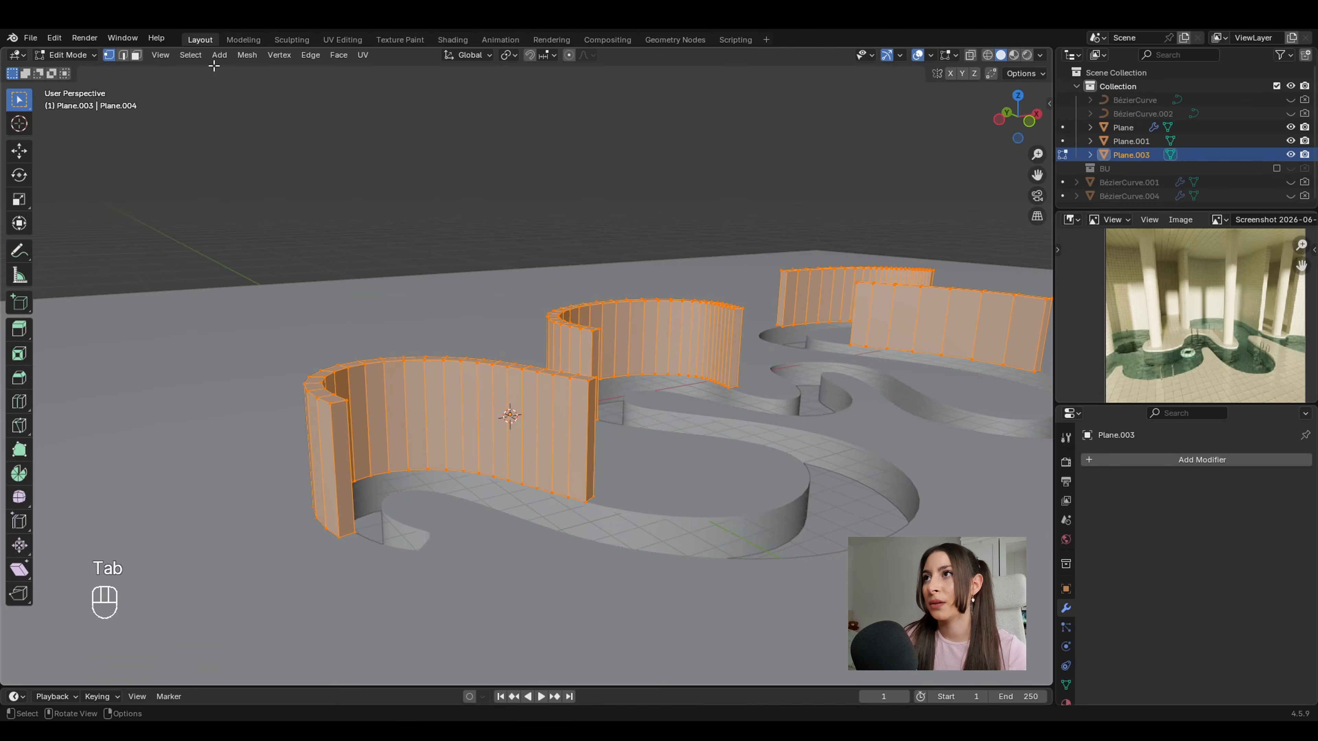
{"action": "left_click", "coordinate": [191, 54]}
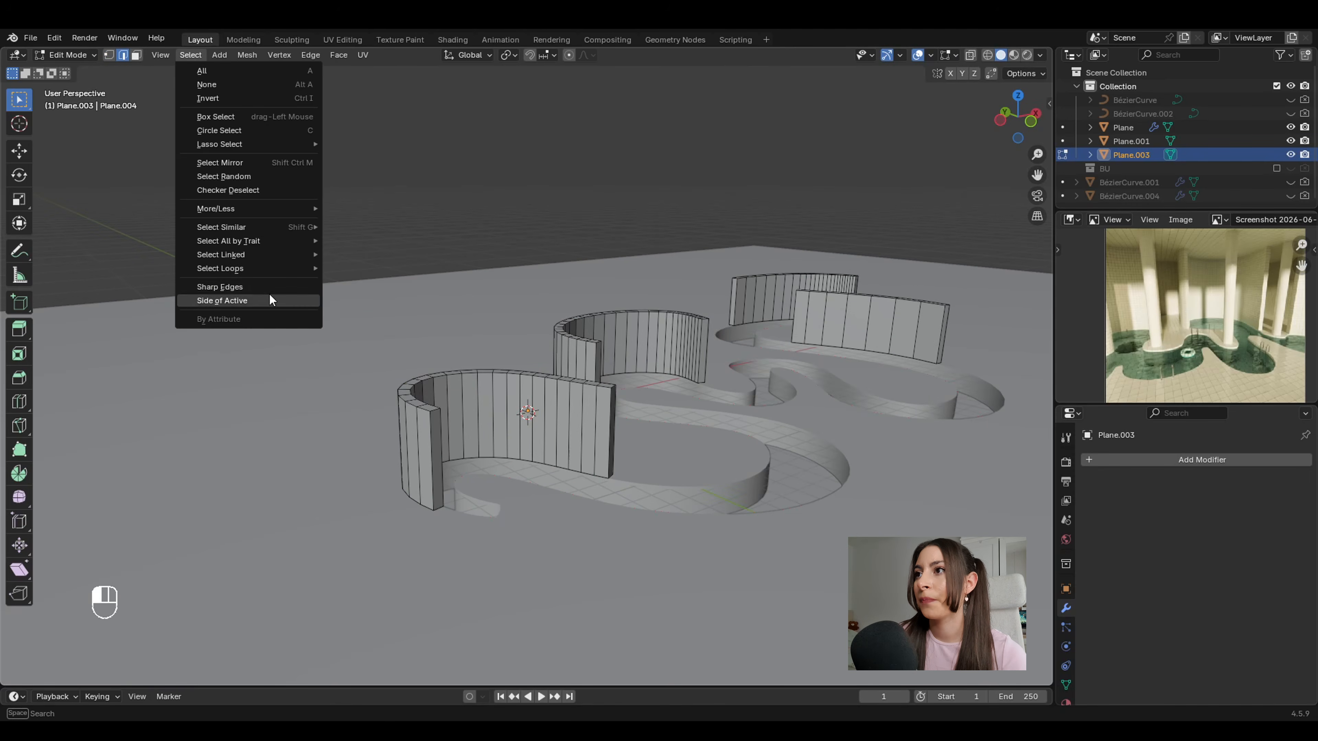
{"action": "left_click", "coordinate": [228, 287]}
{"action": "key", "text": "ctrl+b"}
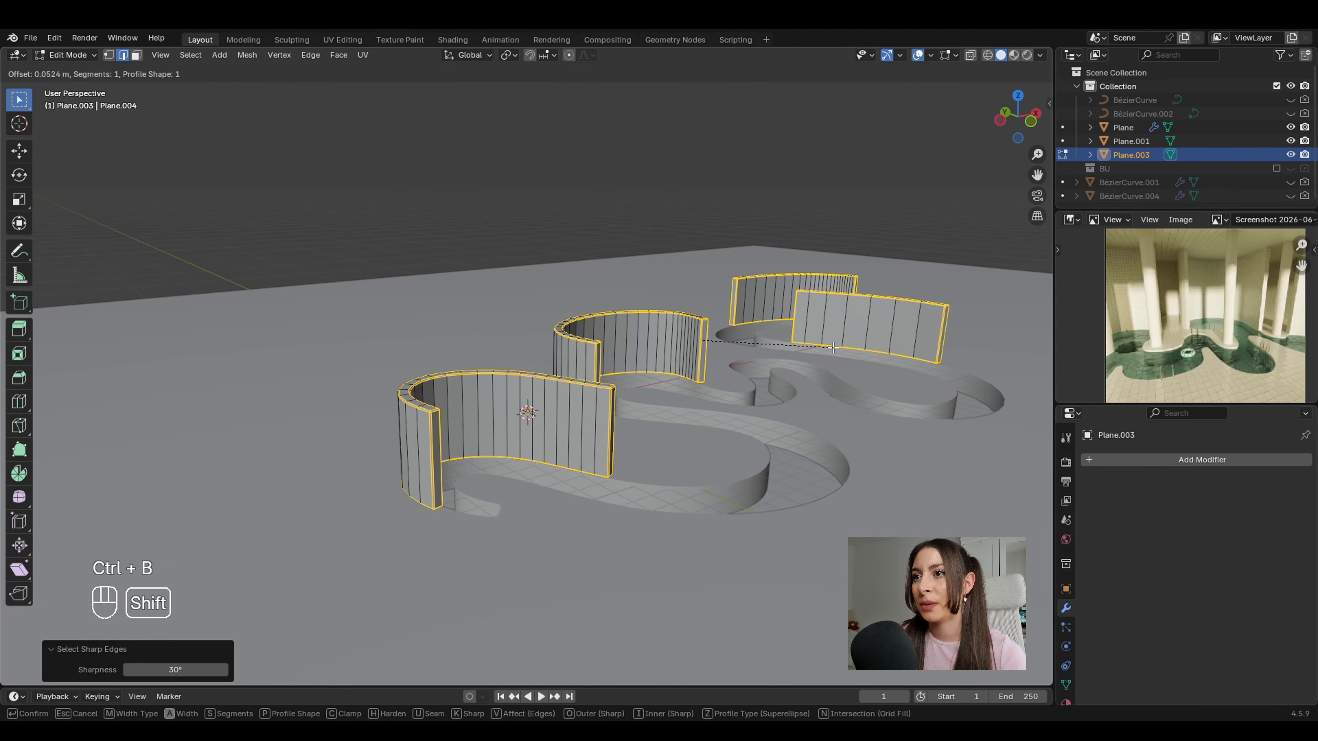
{"action": "right_click", "coordinate": [732, 410]}
{"action": "scroll", "coordinate": [789, 357], "scroll_direction": "up", "scroll_amount": 5}
{"action": "middle_click_drag", "start_coordinate": [732, 410], "coordinate": [716, 386], "text": "shift"}
{"action": "scroll", "coordinate": [789, 358], "scroll_direction": "up", "scroll_amount": 2}
{"action": "scroll", "coordinate": [734, 378], "scroll_direction": "up", "scroll_amount": 1}
{"action": "key", "text": "ctrl+b"}
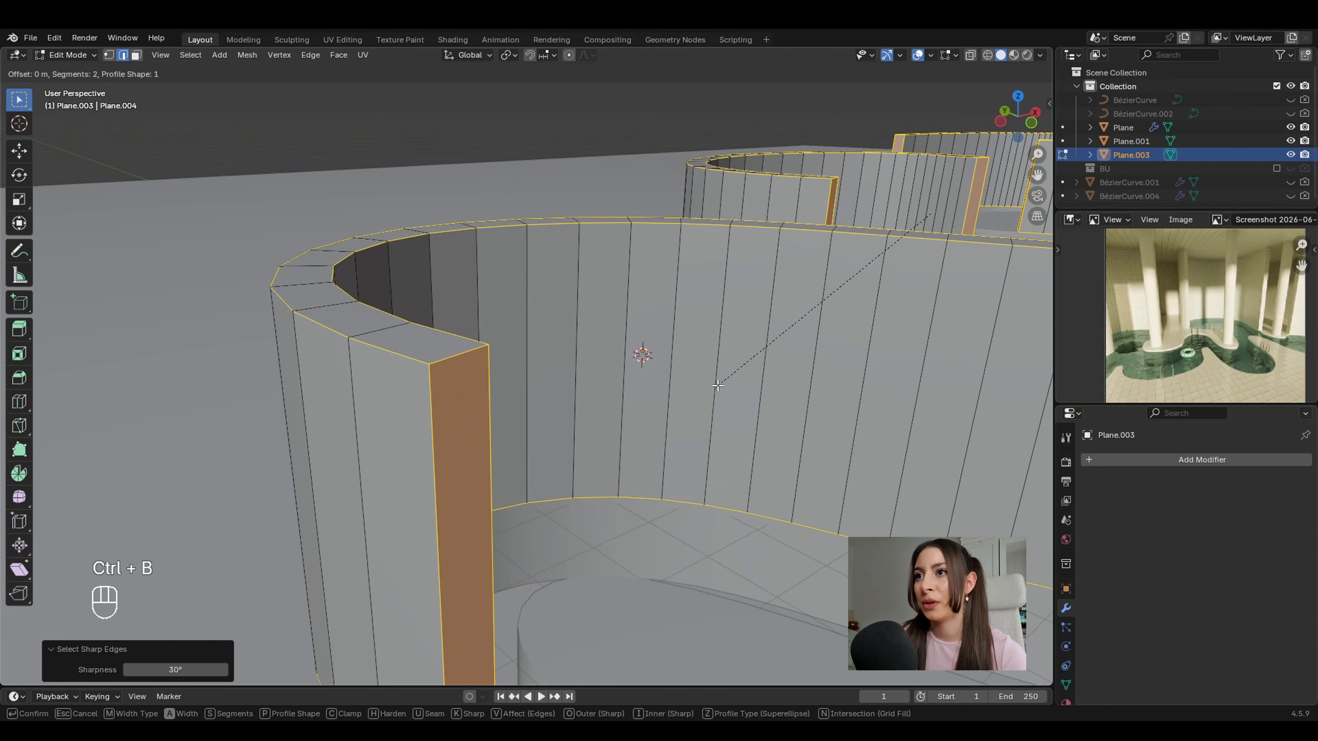
{"action": "scroll", "coordinate": [724, 385], "scroll_direction": "down", "scroll_amount": 1}
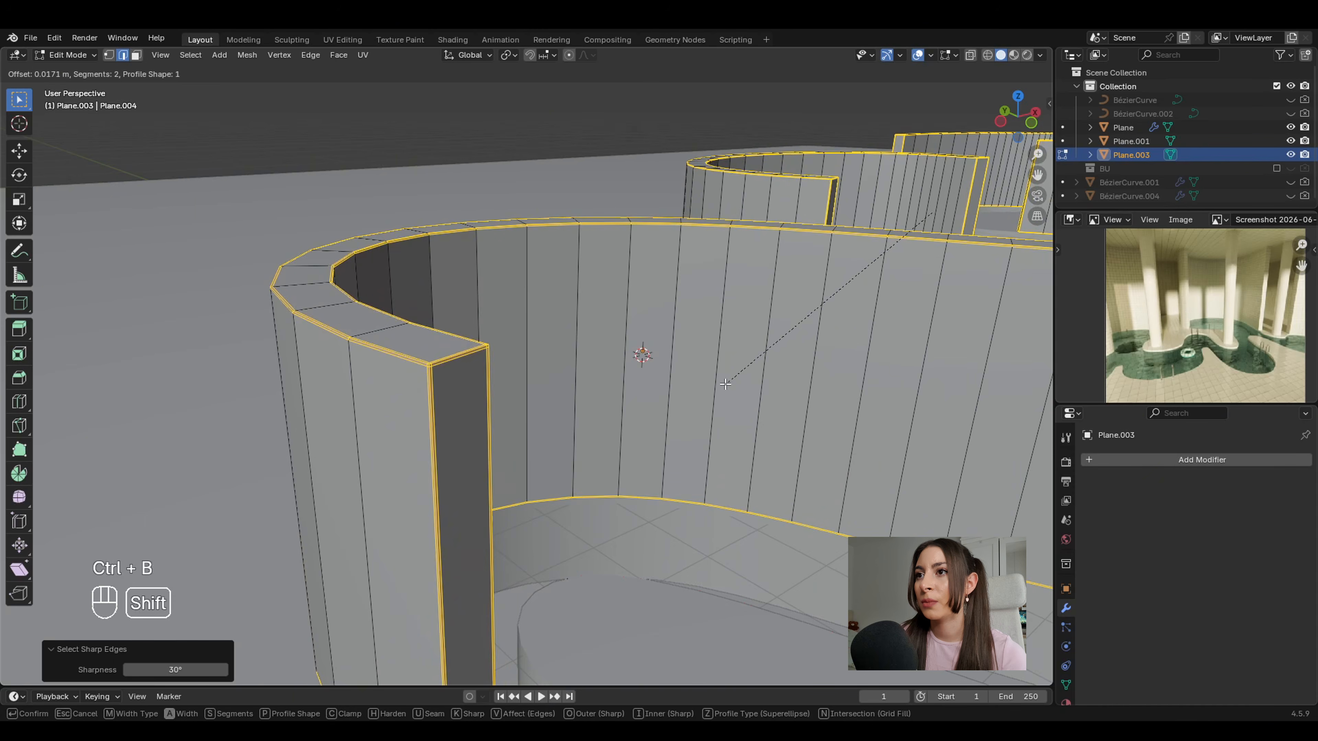
{"action": "left_click", "coordinate": [722, 387]}
{"action": "scroll", "coordinate": [726, 382], "scroll_direction": "down", "scroll_amount": 5}
Return to Object Mode and apply Shade Smooth to the curved walls with Keep Sharp Edges enabled.
{"action": "key", "text": "Tab"}
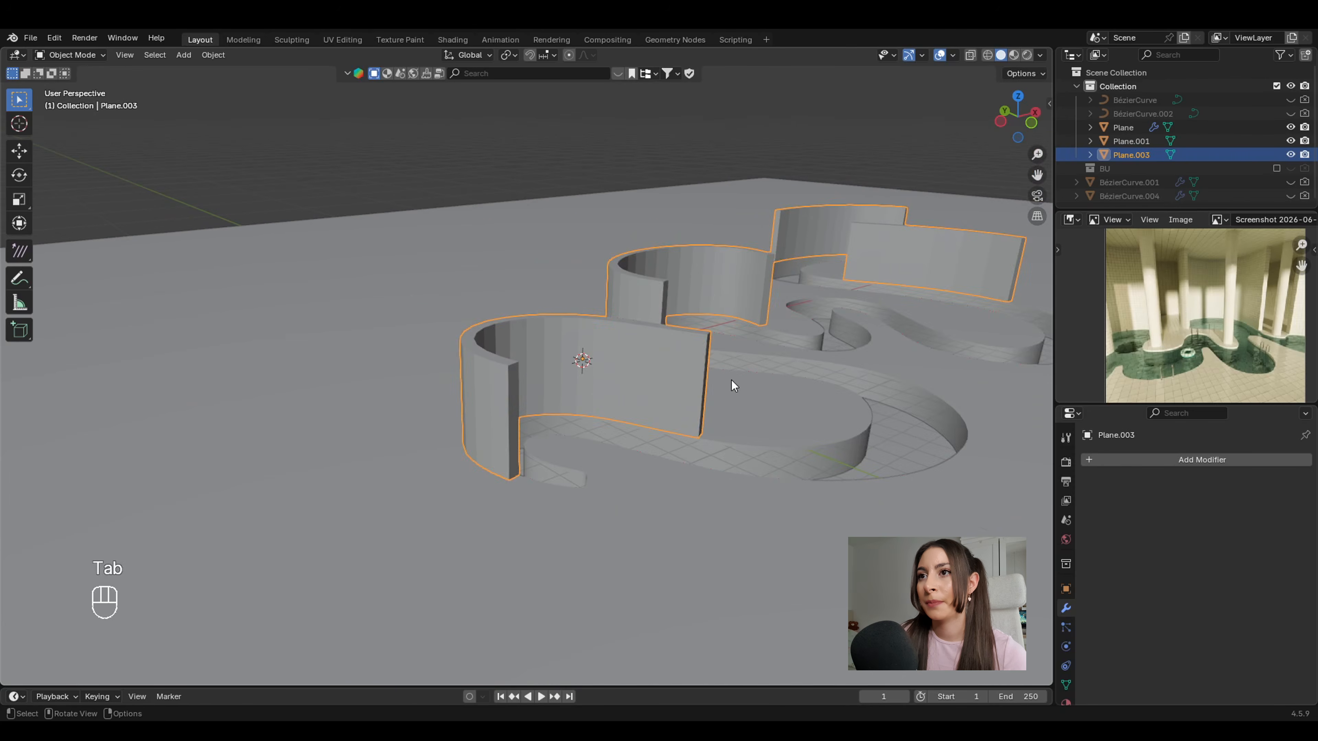
{"action": "middle_click_drag", "start_coordinate": [731, 380], "coordinate": [612, 394]}
{"action": "scroll", "coordinate": [612, 393], "scroll_direction": "up", "scroll_amount": 2}
{"action": "right_click", "coordinate": [574, 360]}
{"action": "left_click", "coordinate": [539, 347]}
{"action": "scroll", "coordinate": [741, 397], "scroll_direction": "down", "scroll_amount": 3}
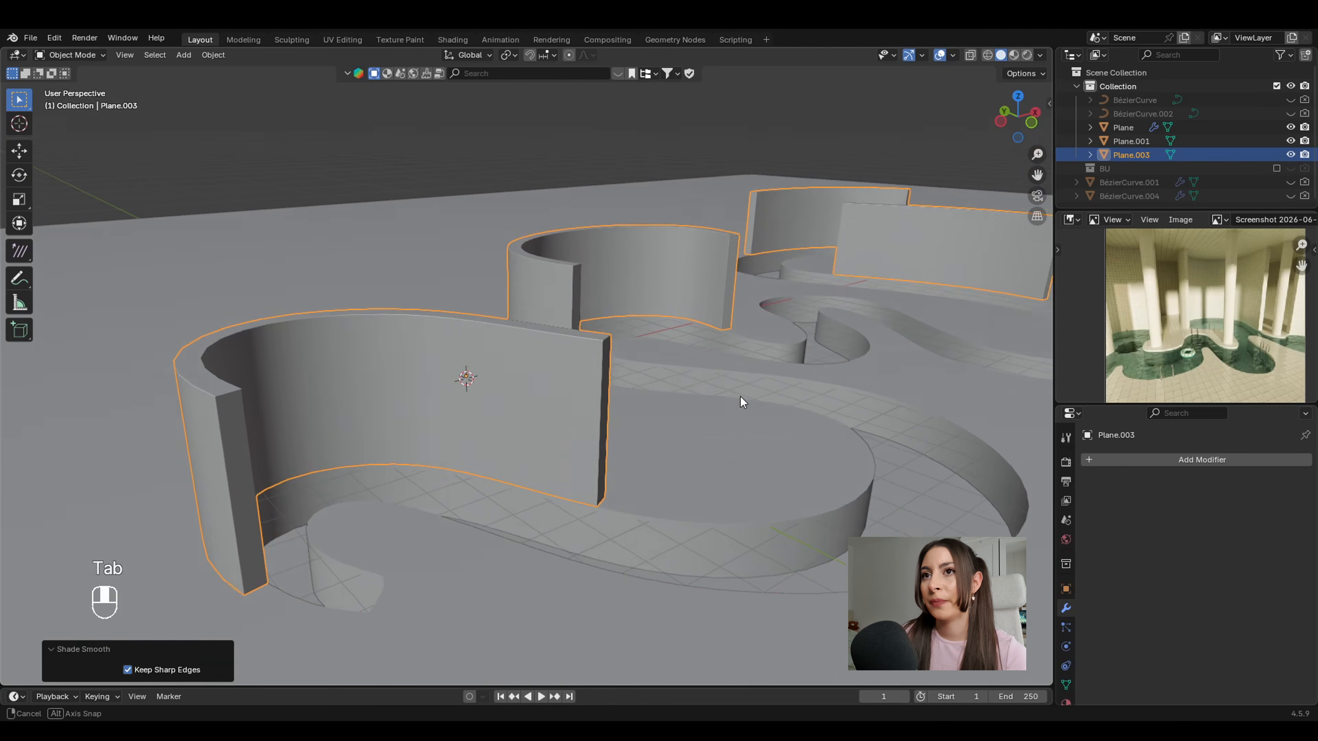
{"action": "middle_click_drag", "start_coordinate": [743, 394], "coordinate": [672, 410], "text": "shift"}
{"action": "scroll", "coordinate": [638, 401], "scroll_direction": "up", "scroll_amount": 2}
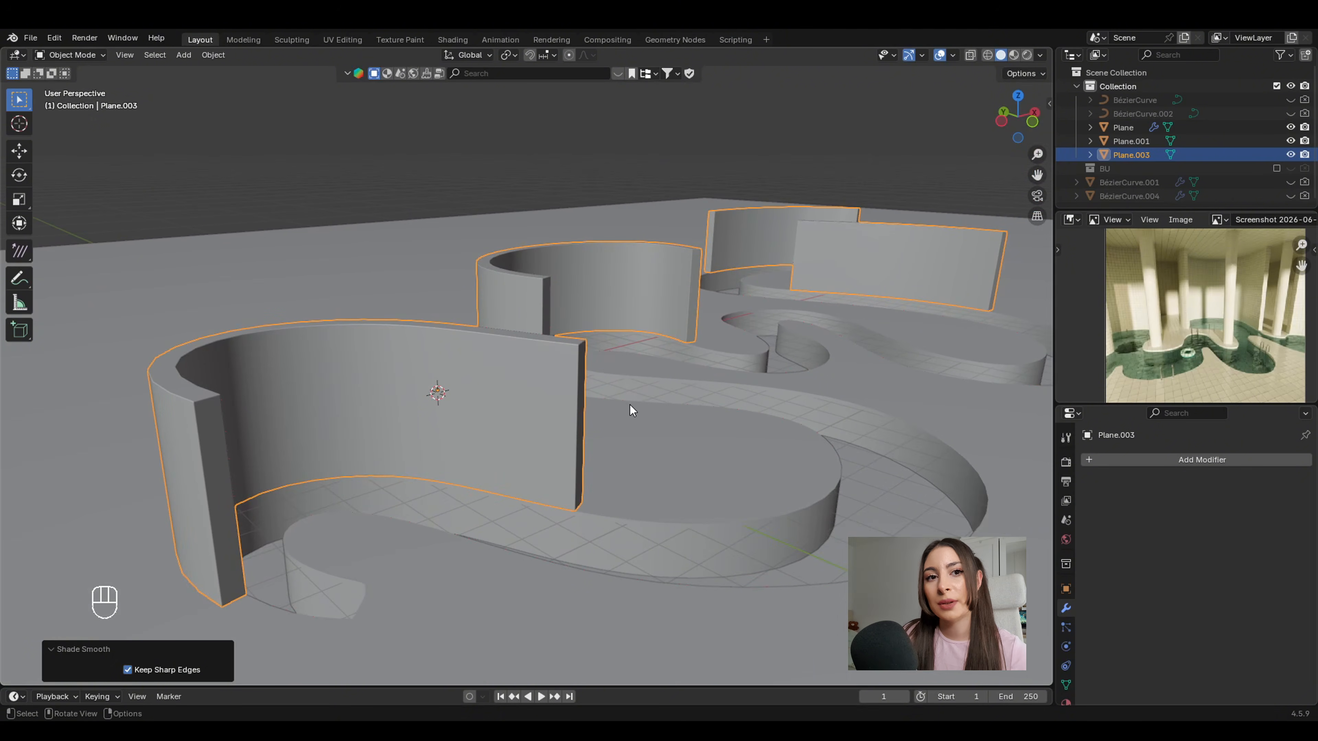
Add a level 2 Subdivision Surface modifier to the curved walls.
{"action": "key", "text": "ctrl+2"}
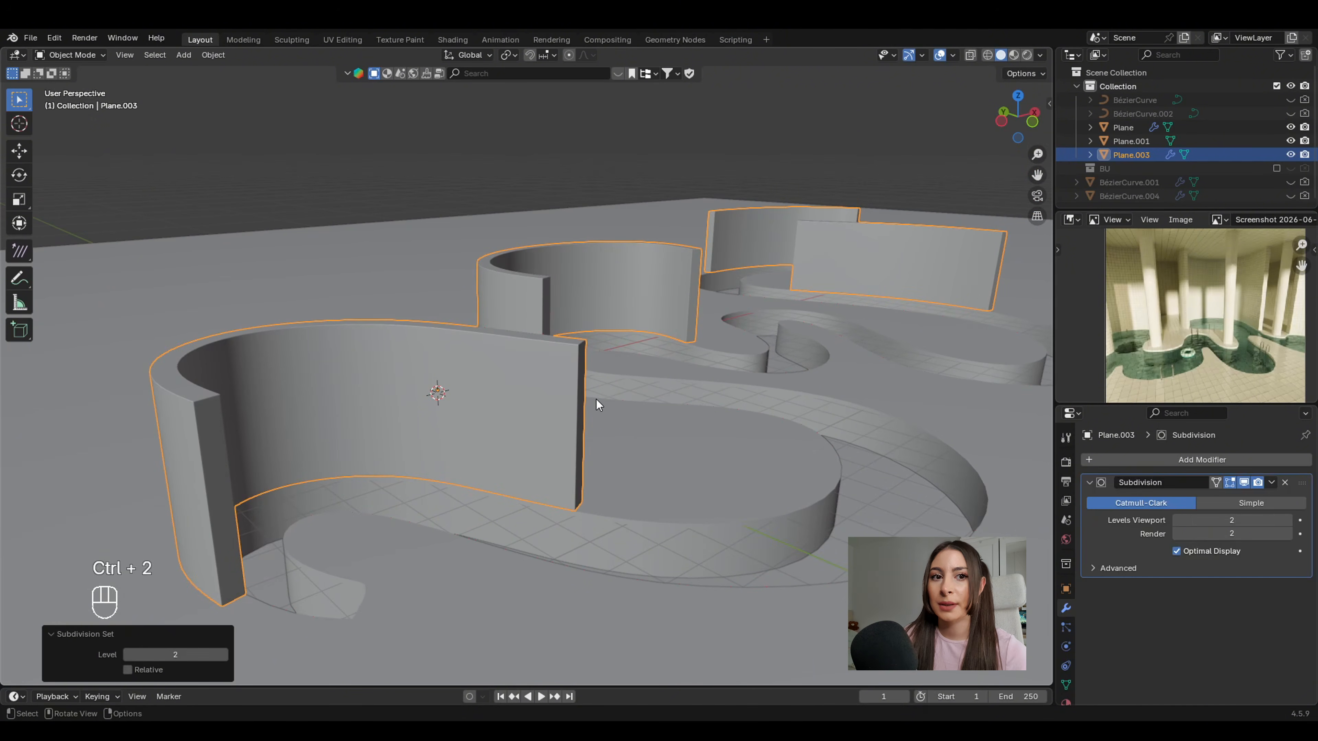
{"action": "scroll", "coordinate": [599, 399], "scroll_direction": "down", "scroll_amount": 2}
{"action": "middle_click_drag", "start_coordinate": [599, 400], "coordinate": [580, 404]}
{"action": "middle_click_drag", "start_coordinate": [580, 404], "coordinate": [563, 413]}
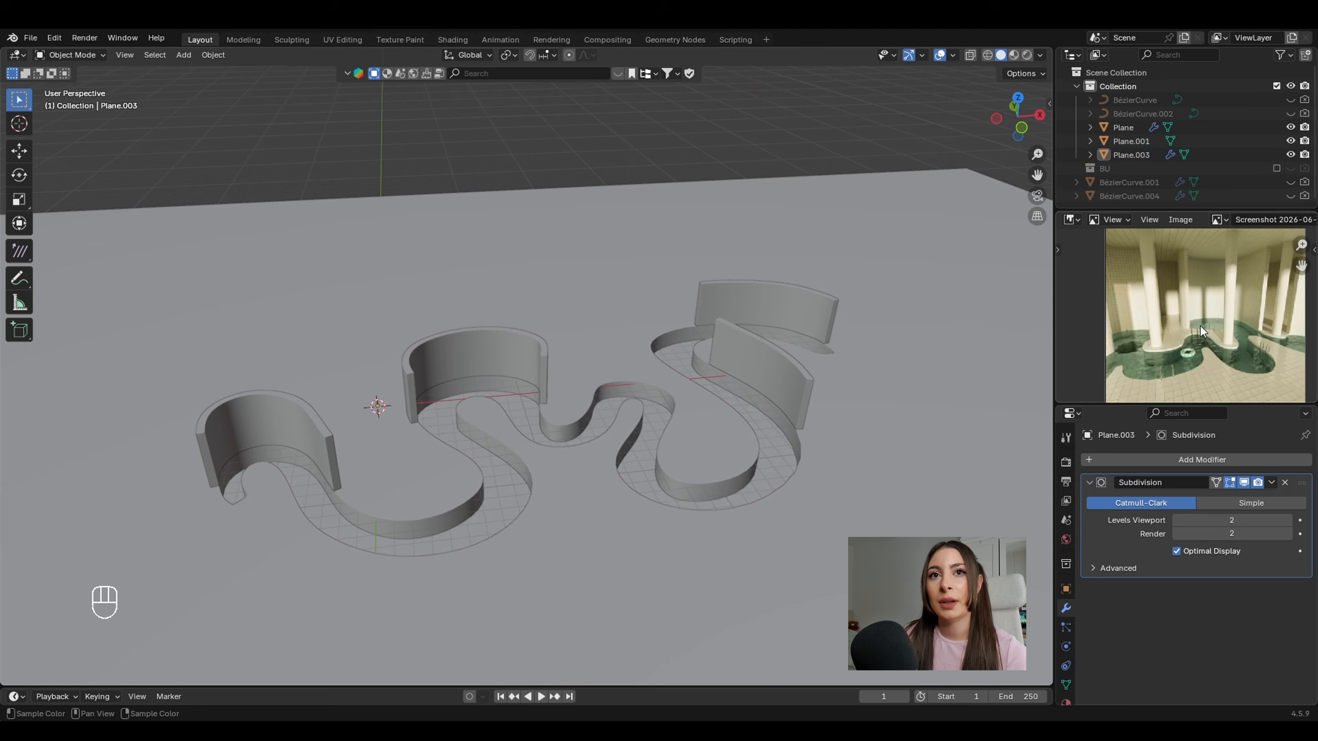
{"action": "scroll", "coordinate": [1217, 312], "scroll_direction": "up", "scroll_amount": 2}
{"action": "middle_click_drag", "start_coordinate": [1217, 313], "coordinate": [1158, 339]}
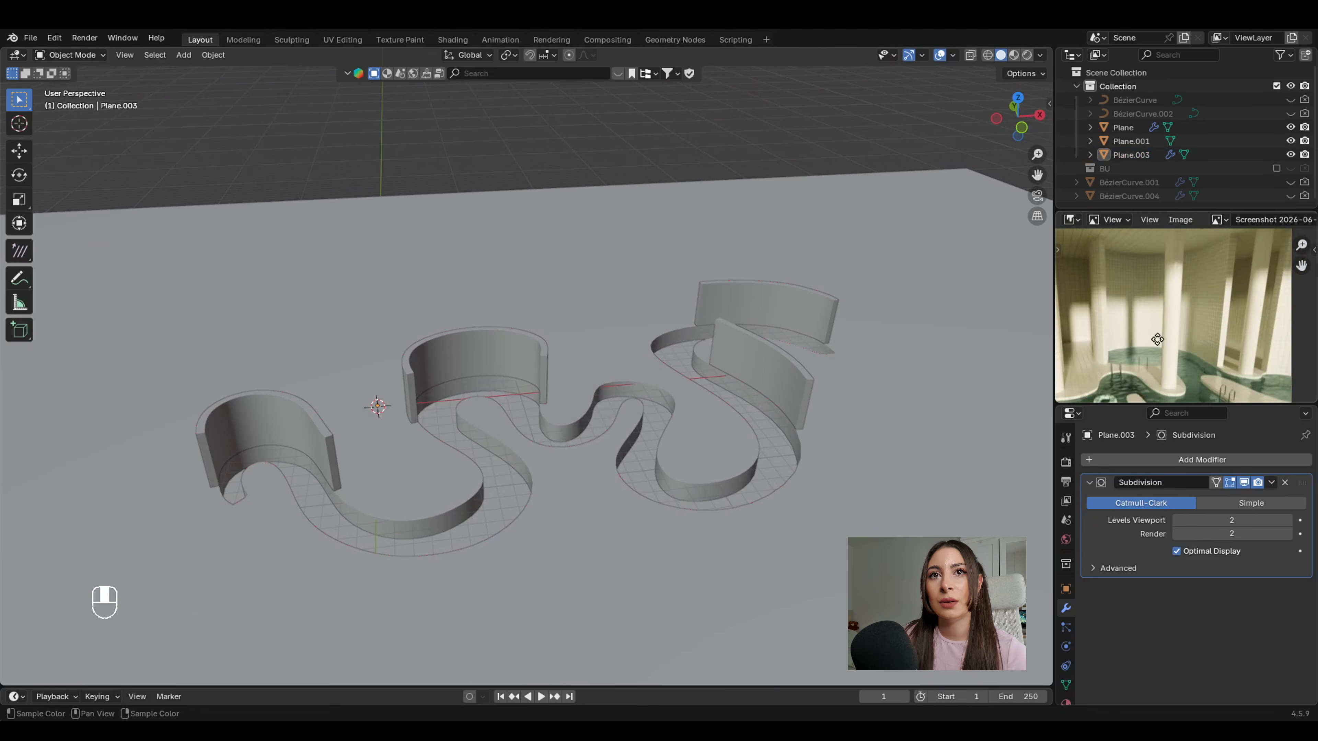
{"action": "scroll", "coordinate": [1165, 296], "scroll_direction": "down", "scroll_amount": 3}
Place the 3D cursor on the floor inside the pool's front bend, near the rim.
{"action": "middle_click_drag", "start_coordinate": [609, 496], "coordinate": [655, 400], "text": "shift"}
{"action": "scroll", "coordinate": [570, 407], "scroll_direction": "up", "scroll_amount": 2}
{"action": "left_click", "coordinate": [584, 445]}
{"action": "middle_click_drag", "start_coordinate": [584, 444], "coordinate": [562, 413], "text": "shift"}
{"action": "scroll", "coordinate": [555, 386], "scroll_direction": "up", "scroll_amount": 2}
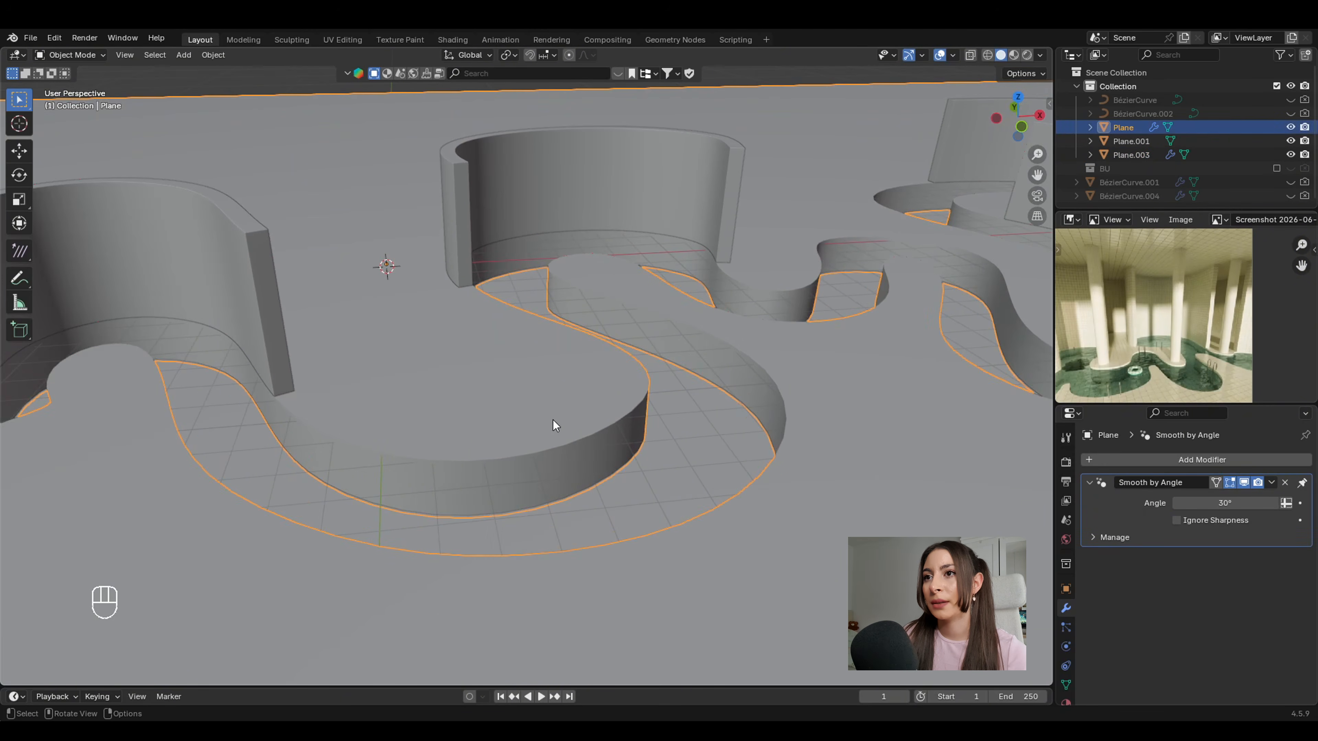
{"action": "right_click_drag", "start_coordinate": [551, 406], "coordinate": [466, 420], "text": "shift"}
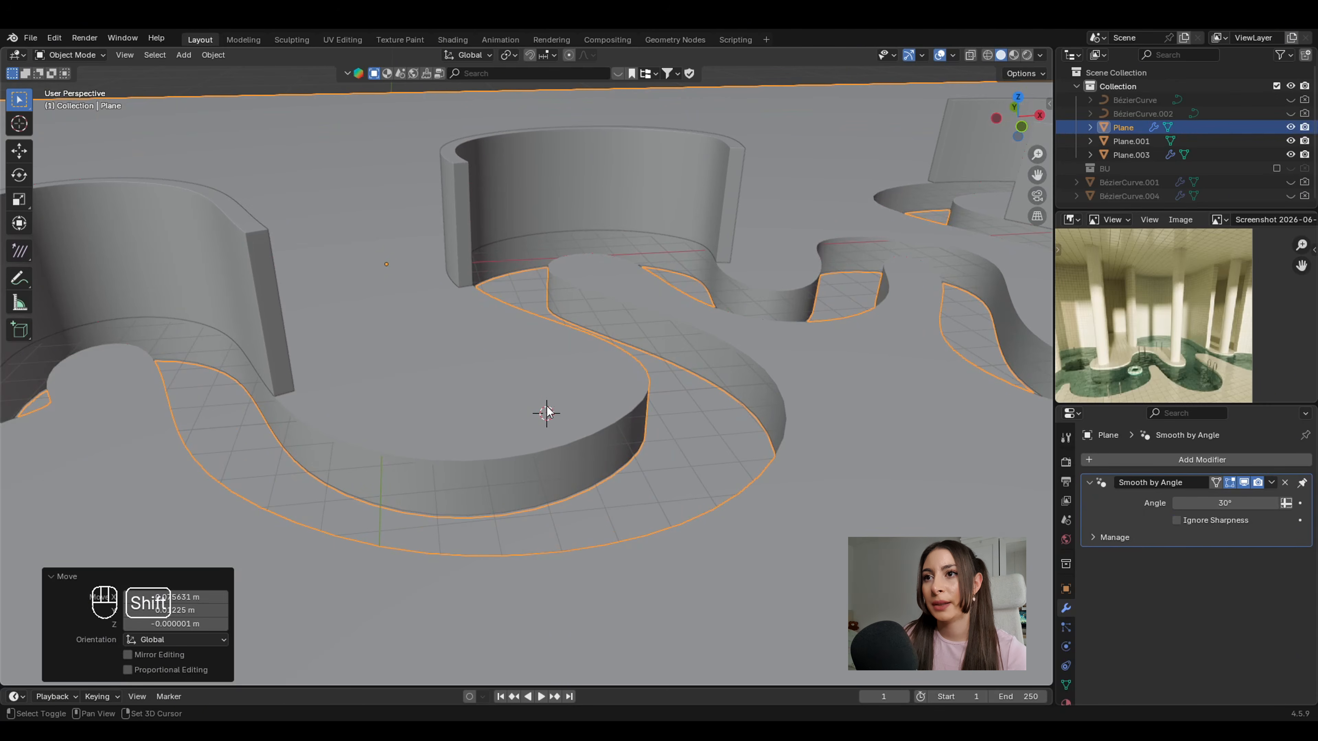
{"action": "mouse_move", "coordinate": [555, 406]}
{"action": "middle_mouse_down"}
{"action": "mouse_move", "coordinate": [649, 430]}
{"action": "mouse_move", "coordinate": [504, 418]}
{"action": "mouse_move", "coordinate": [543, 405]}
{"action": "mouse_move", "coordinate": [541, 383]}
{"action": "middle_mouse_up"}
{"action": "scroll", "coordinate": [576, 438], "scroll_direction": "up", "scroll_amount": 2}
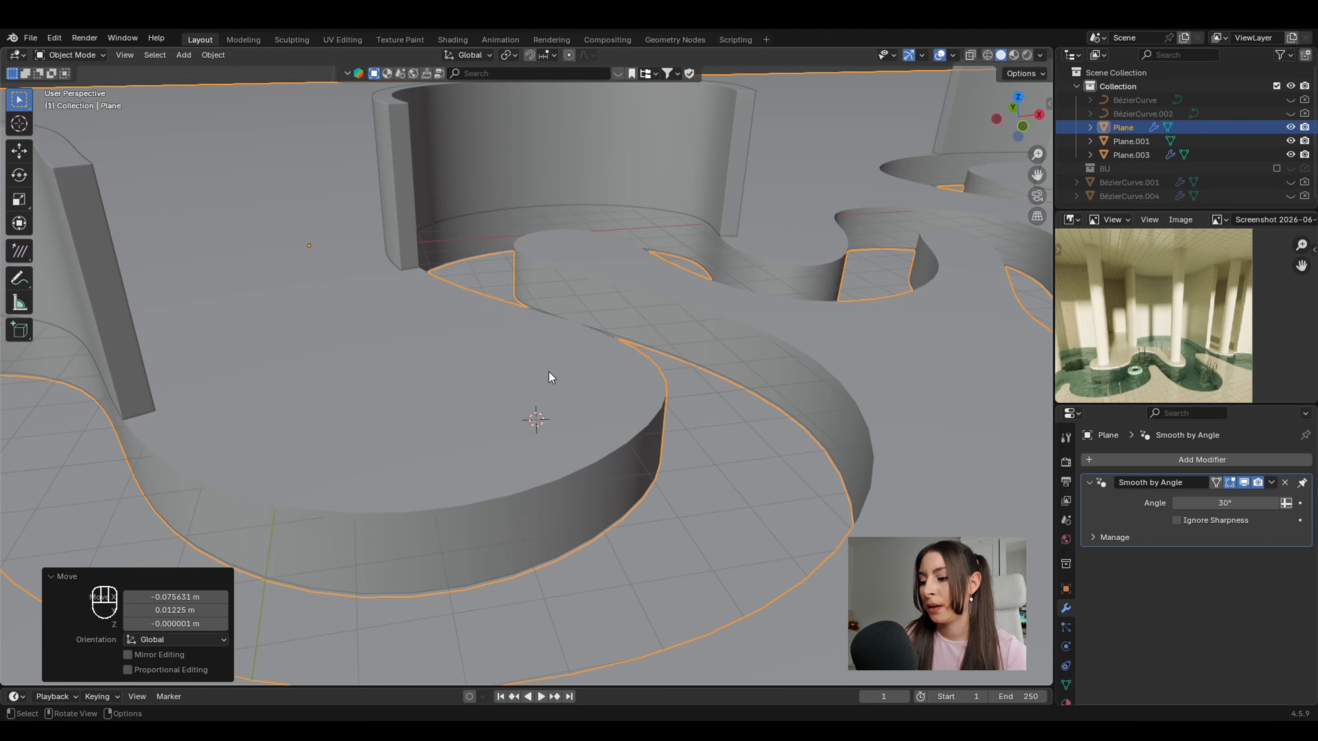
Add a cylinder mesh at the 3D cursor on the floor inside the front bend.
{"action": "key", "text": "shift+a"}
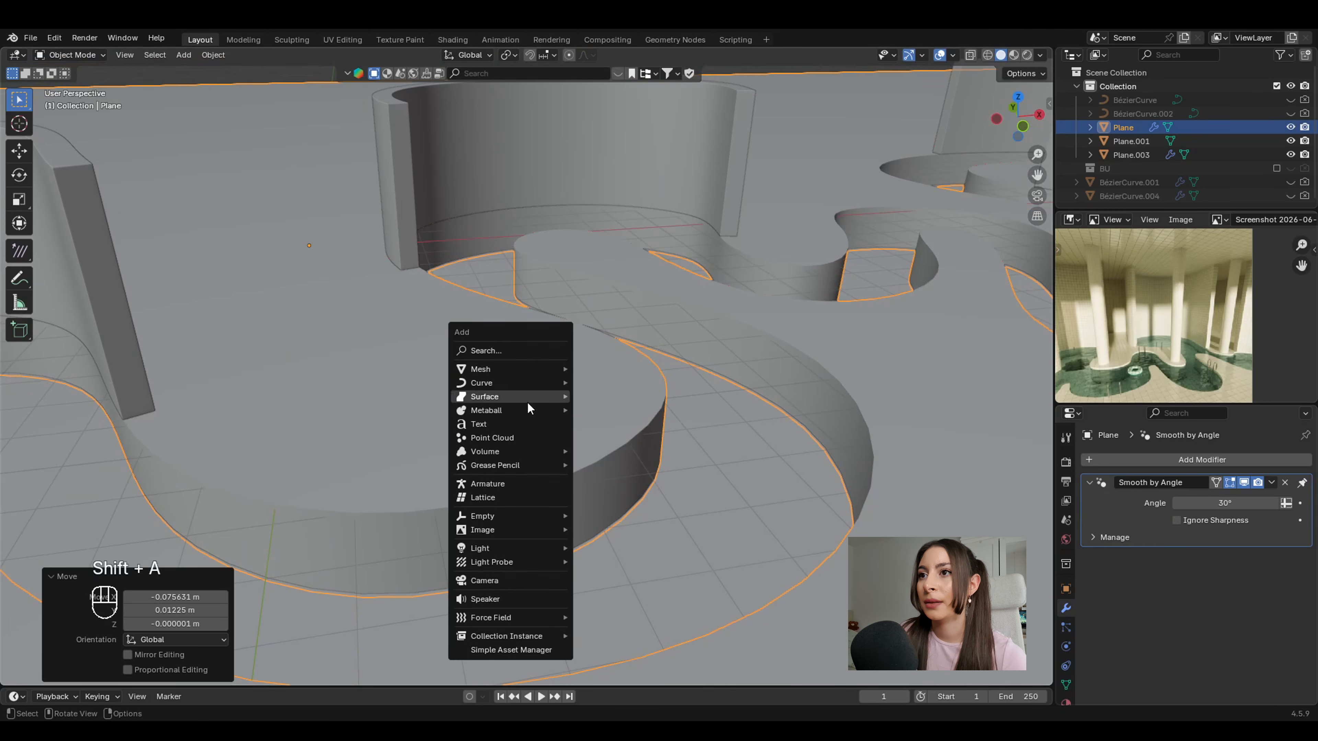
{"action": "mouse_move", "coordinate": [515, 372]}
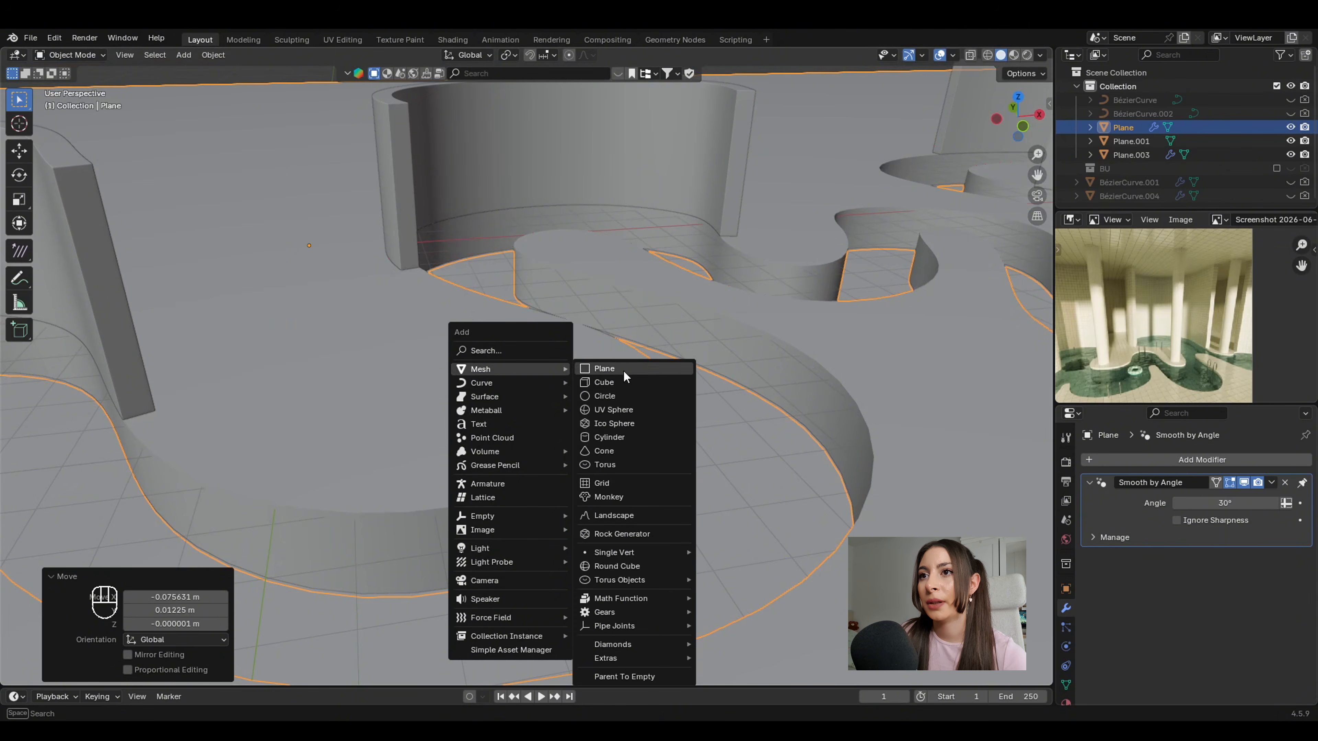
{"action": "left_click", "coordinate": [608, 437]}
{"action": "scroll", "coordinate": [626, 426], "scroll_direction": "down", "scroll_amount": 3}
In Edit Mode, scale the whole cylinder to about 0.175 and stretch it along Z by about 26.4 into a column.
{"action": "key", "text": "Tab"}
{"action": "key", "text": "a"}
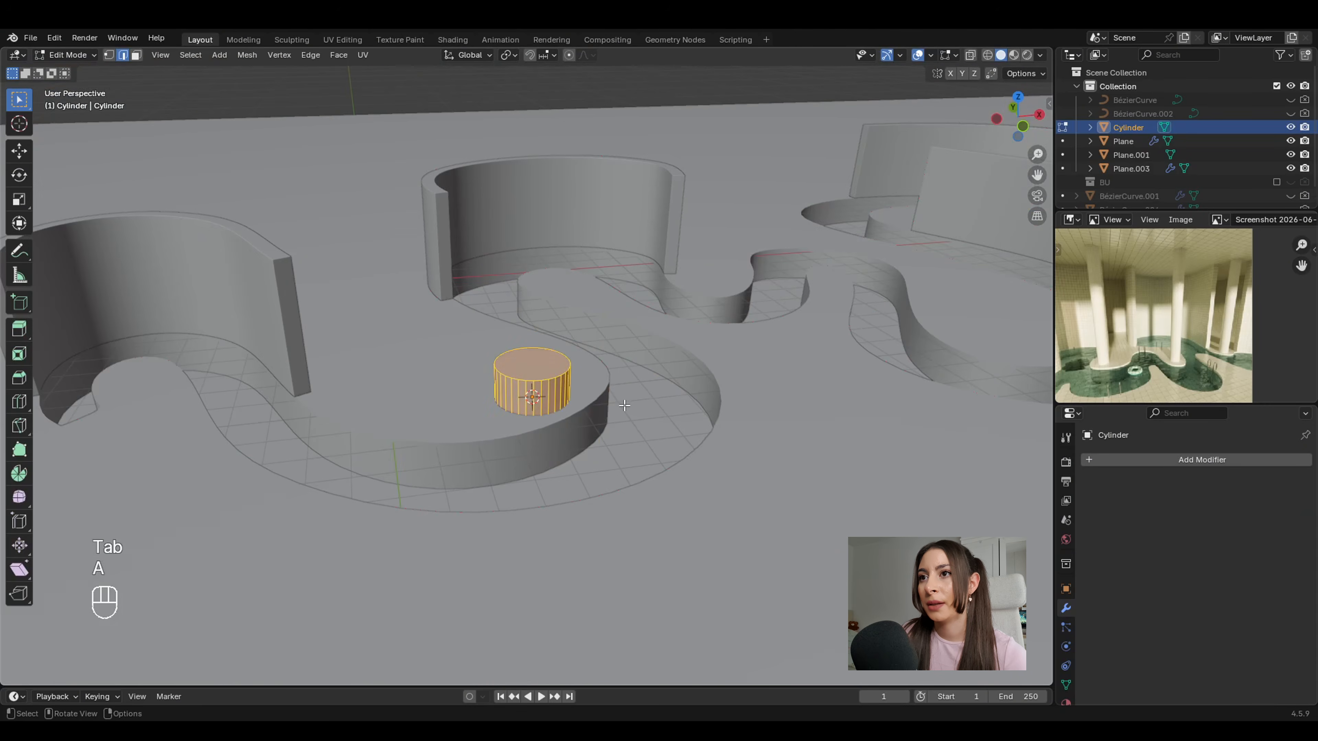
{"action": "scroll", "coordinate": [624, 406], "scroll_direction": "up", "scroll_amount": 4}
{"action": "key", "text": "s"}
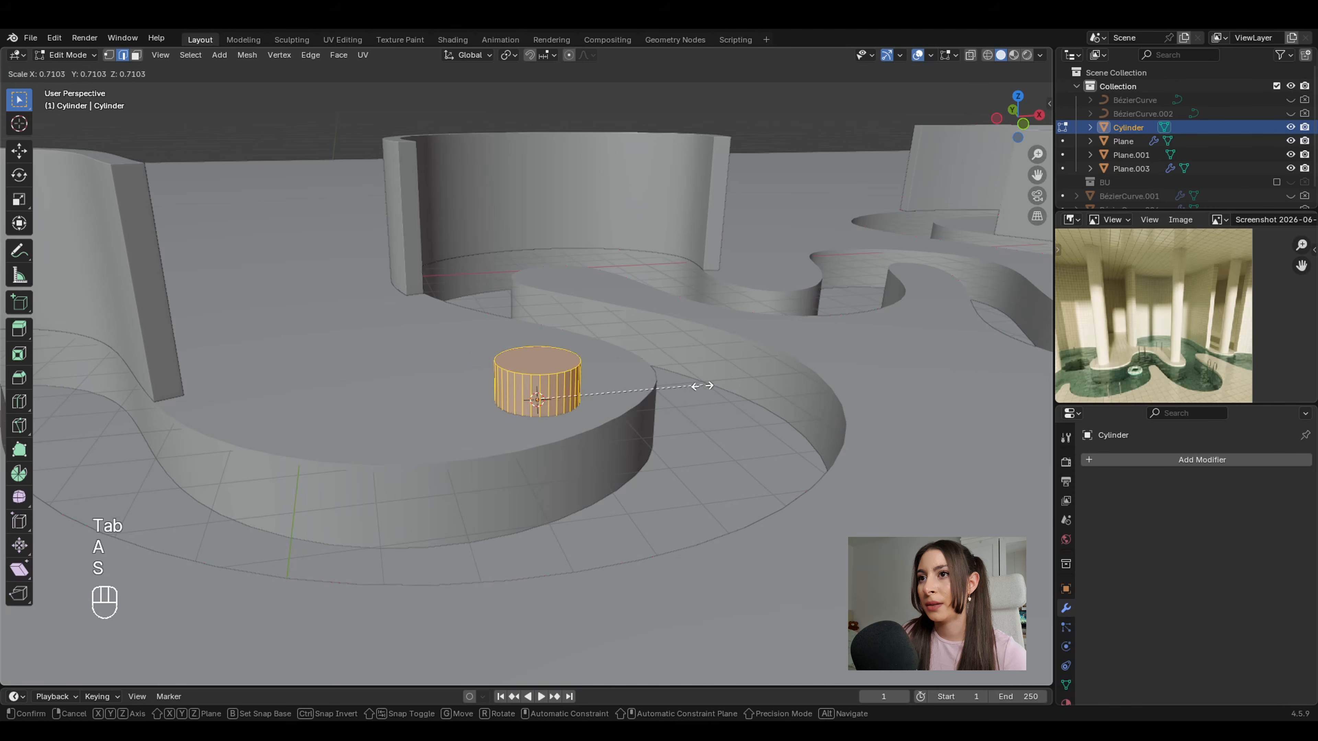
{"action": "left_click", "coordinate": [577, 405]}
{"action": "key", "text": "s"}
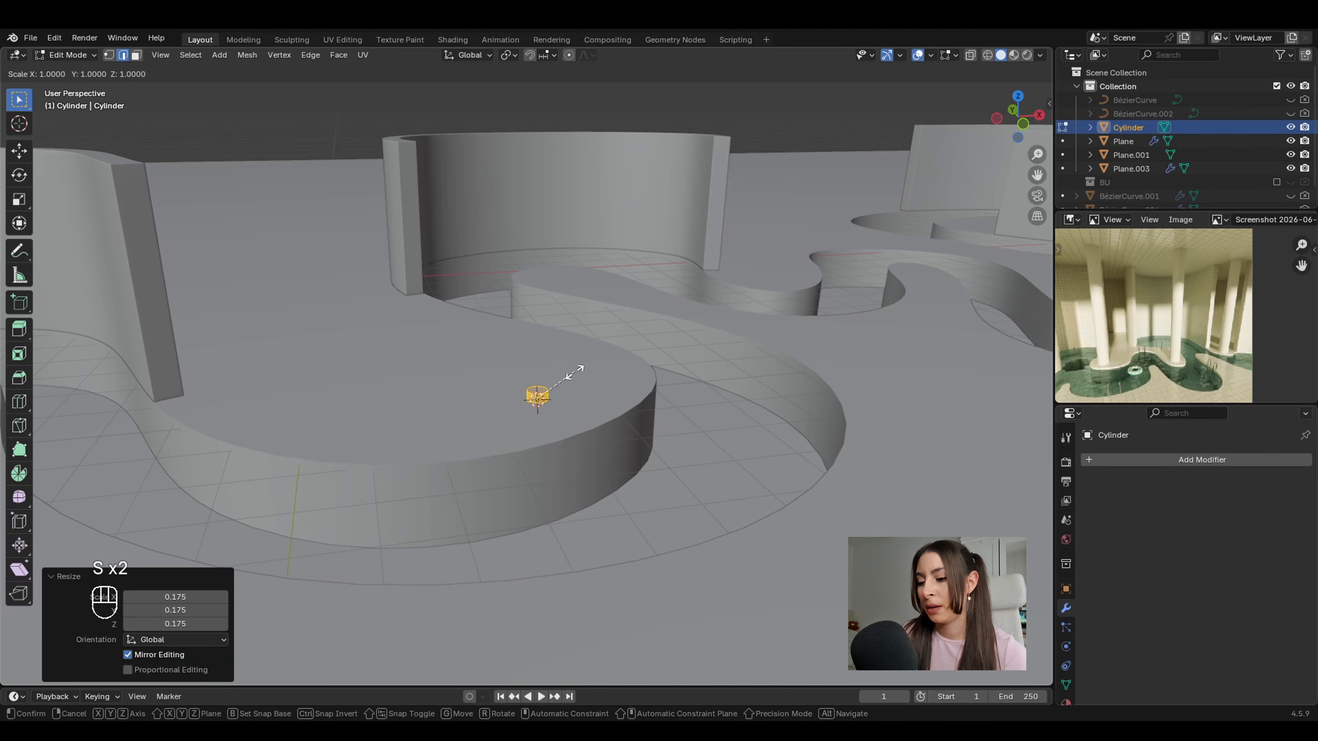
{"action": "key", "text": "z"}
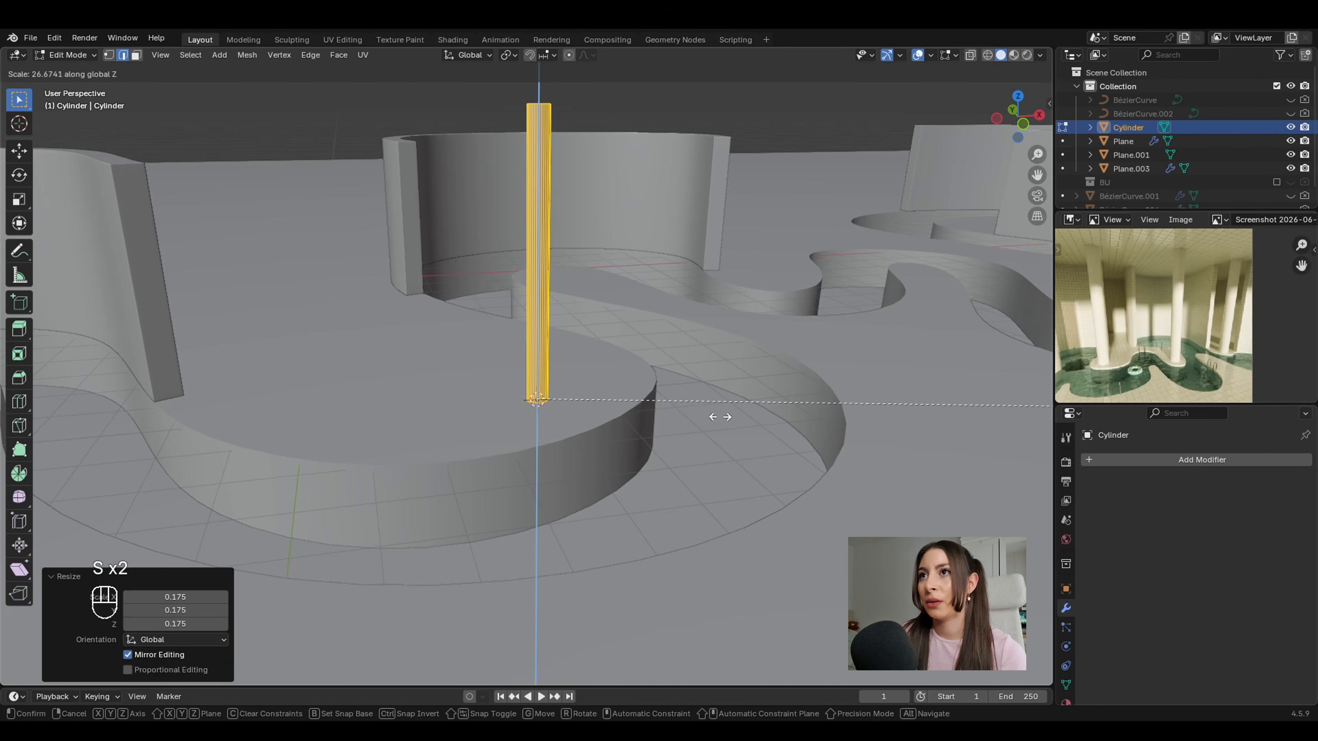
{"action": "left_click", "coordinate": [700, 415]}
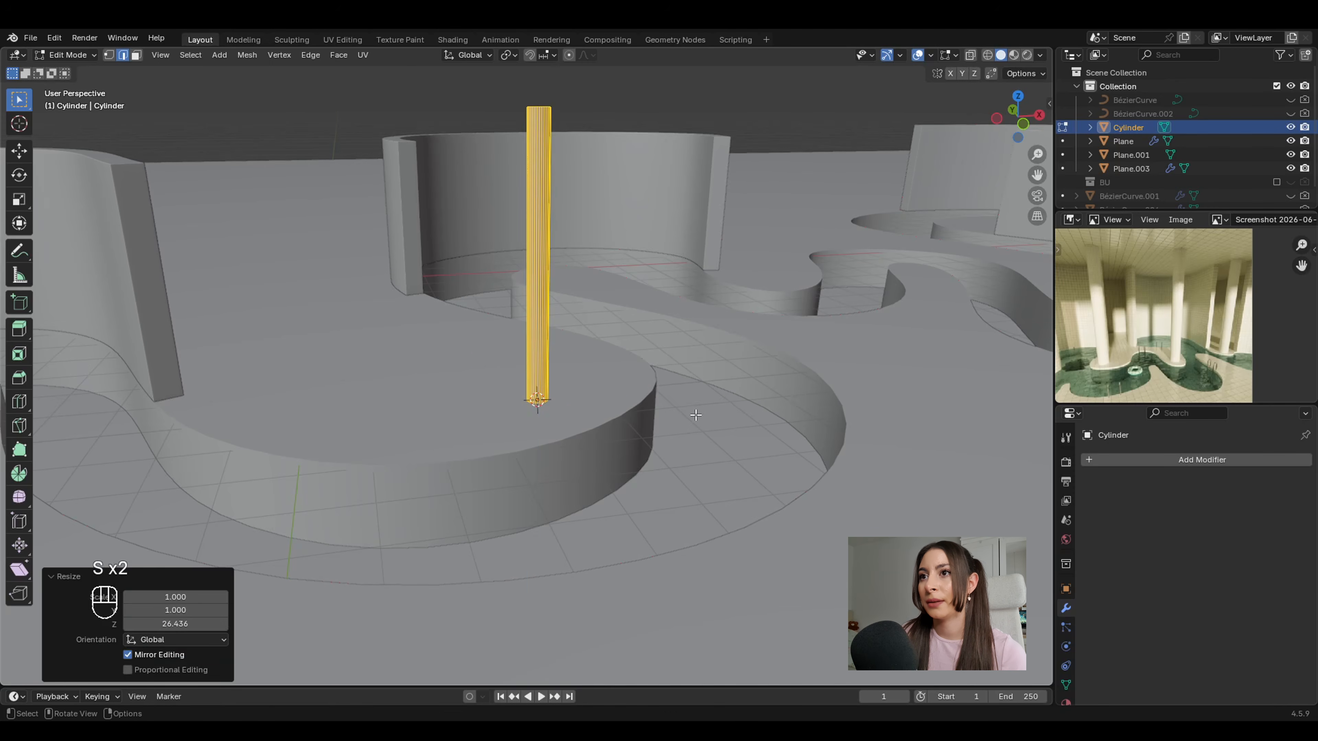
{"action": "scroll", "coordinate": [624, 389], "scroll_direction": "down", "scroll_amount": 5}
Return to Object Mode and apply Shade Auto Smooth at 30° to the column.
{"action": "key", "text": "Tab"}
{"action": "key", "text": "Tab"}
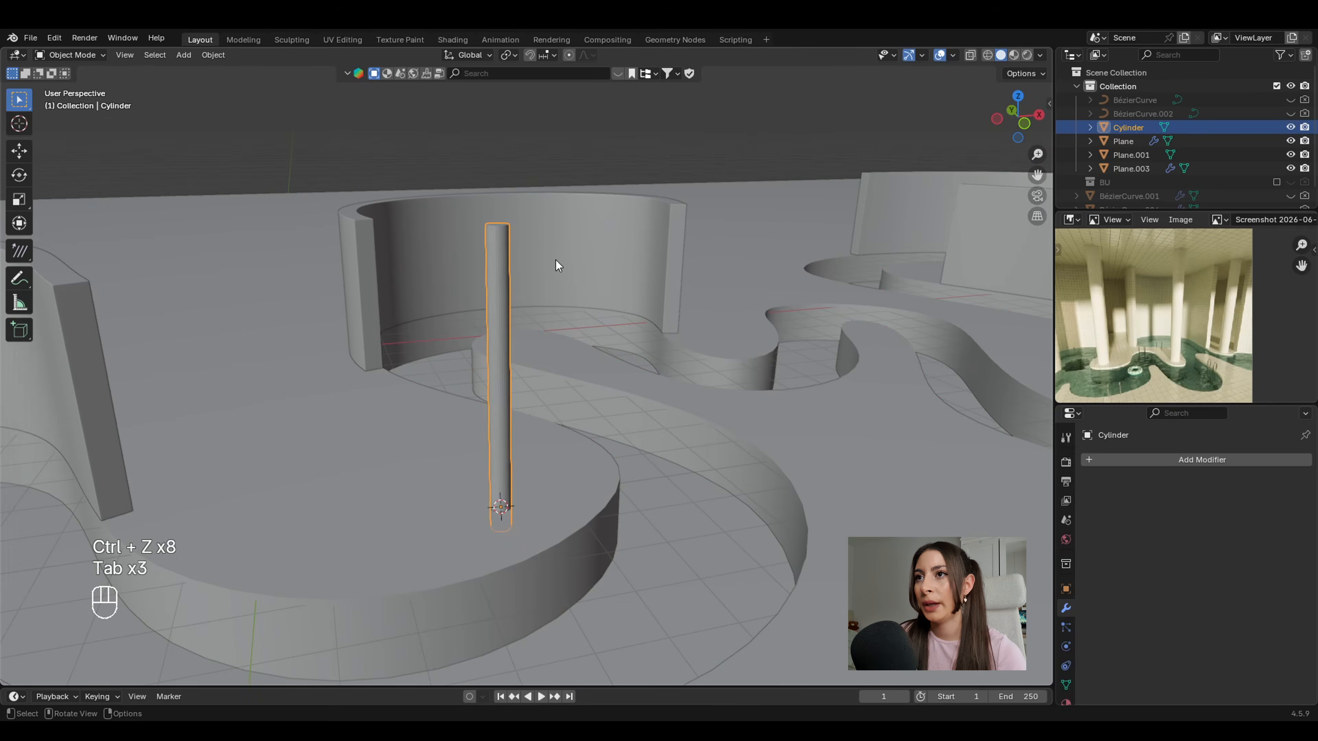
{"action": "right_click", "coordinate": [530, 266]}
{"action": "left_click", "coordinate": [529, 275]}
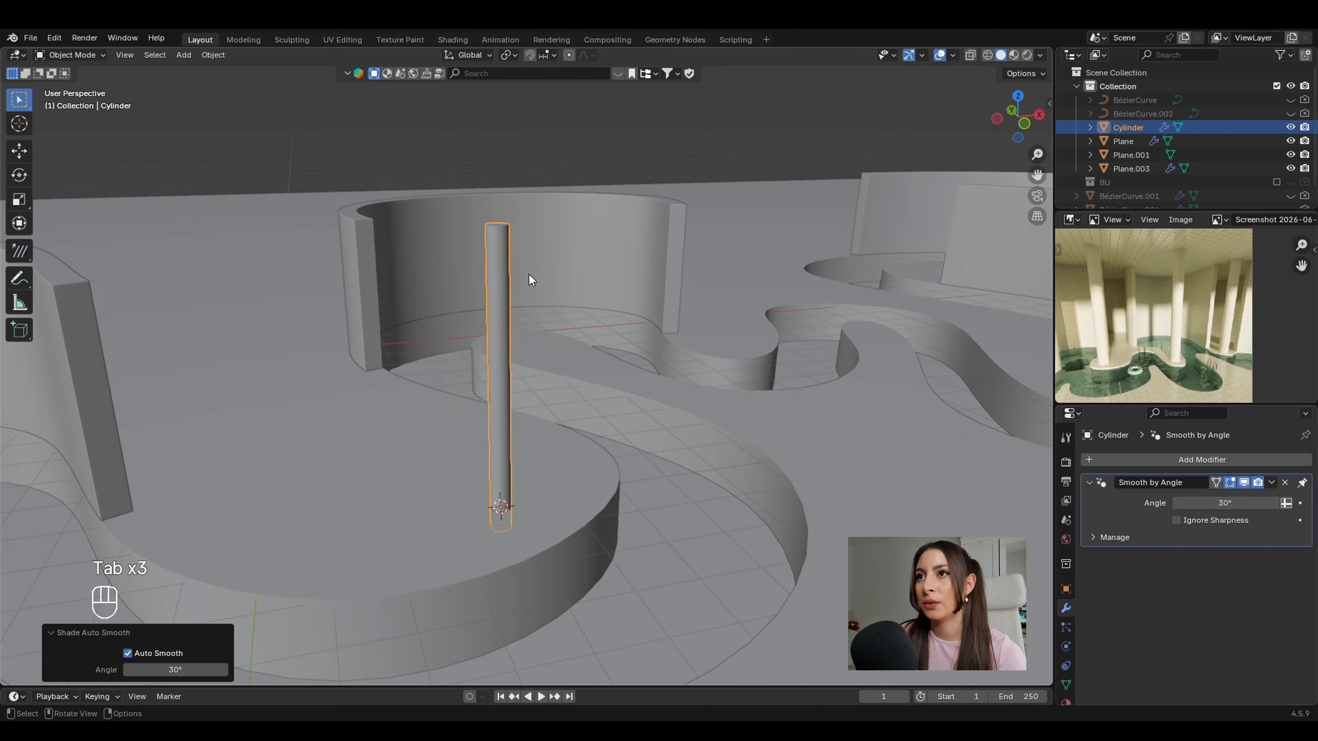
{"action": "middle_click_drag", "start_coordinate": [530, 274], "coordinate": [573, 358], "text": "shift"}
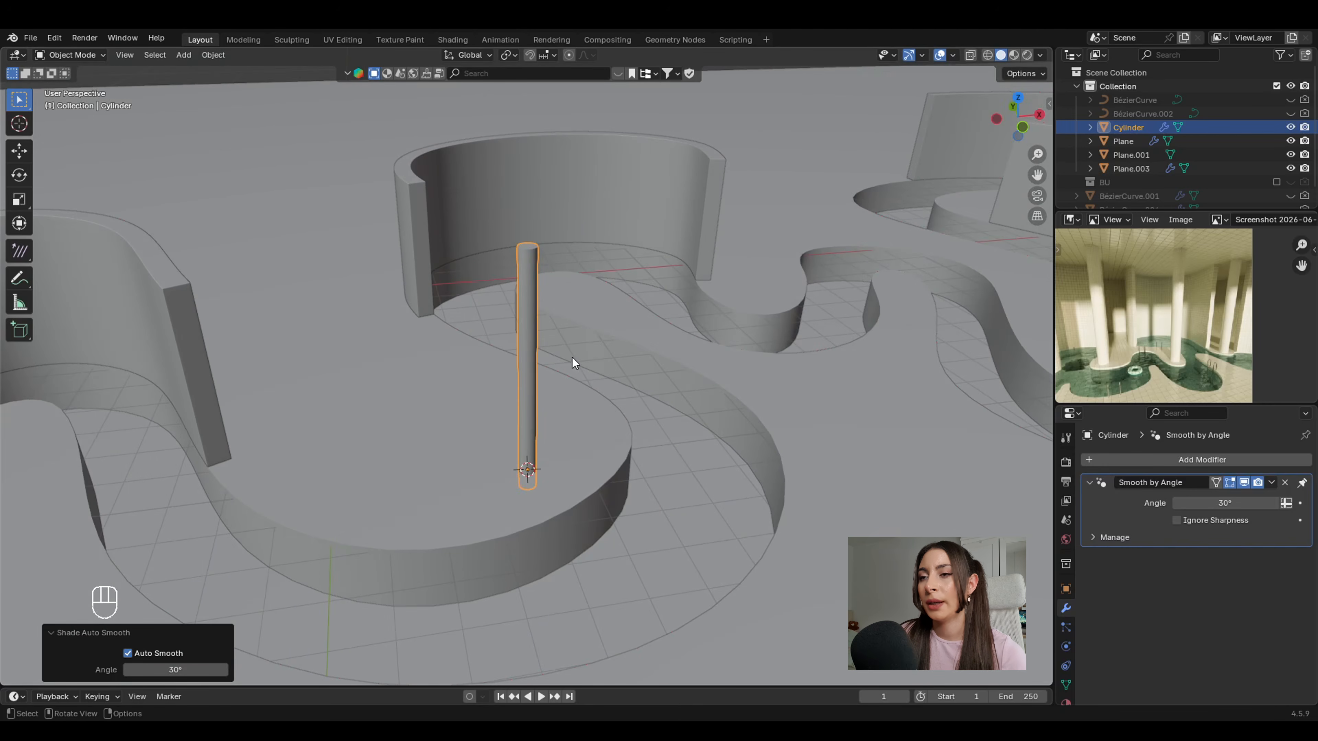
Fatten the column's whole mesh by about 0.2 m in Edit Mode, then return to Object Mode.
{"action": "key", "text": "Tab"}
{"action": "key", "text": "a"}
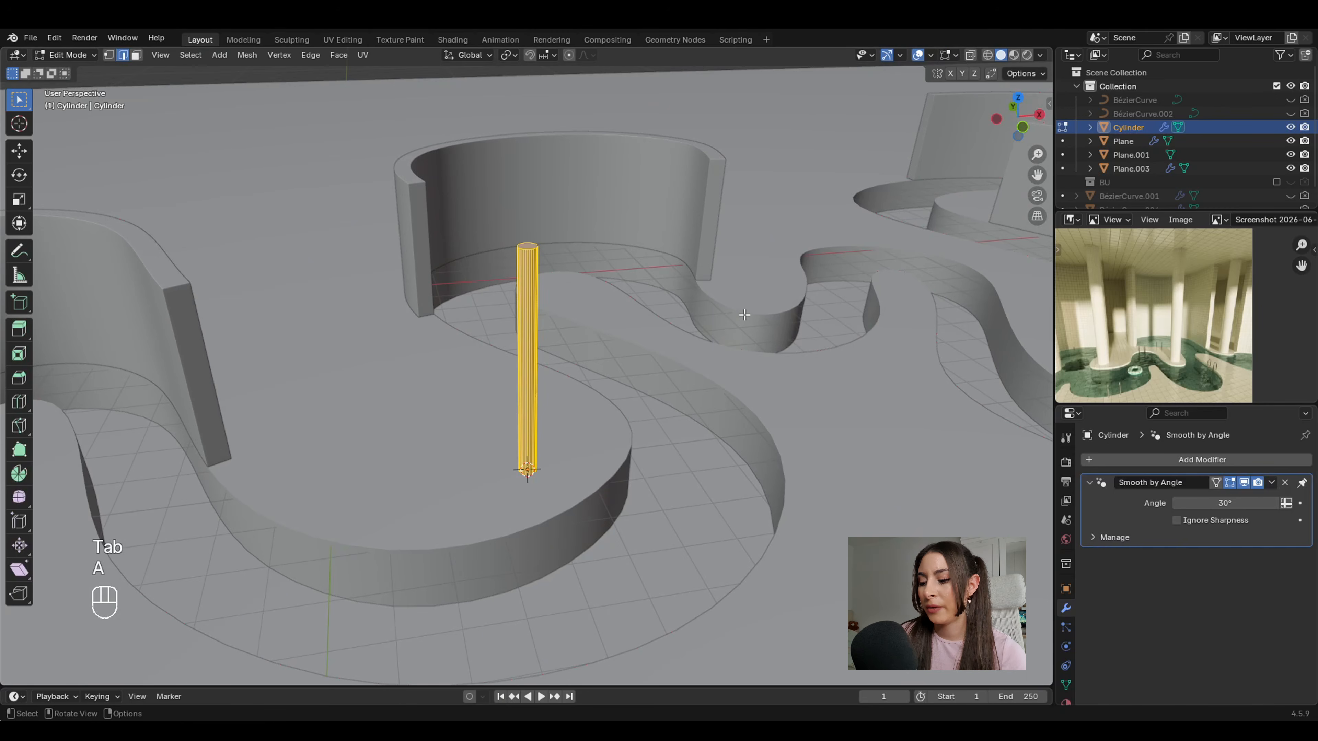
{"action": "key", "text": "alt+s"}
{"action": "key", "text": "shift"}
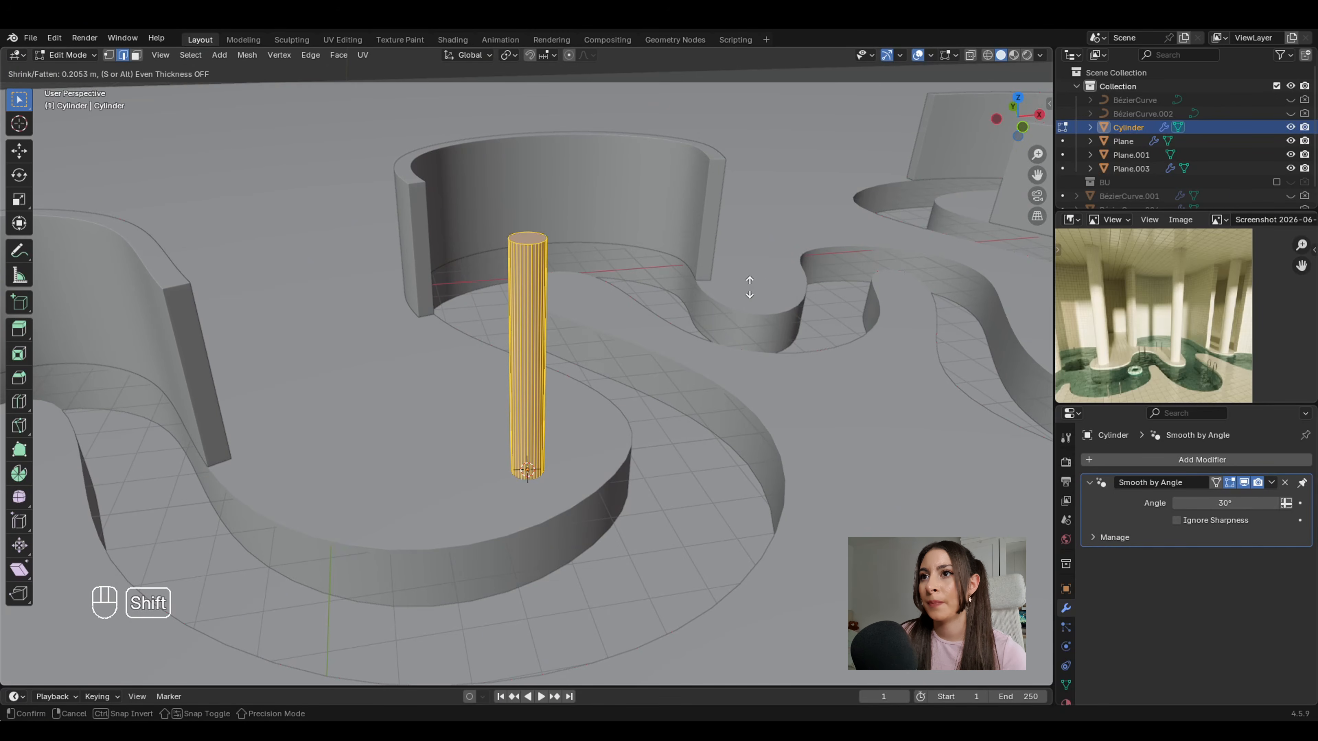
{"action": "left_click", "coordinate": [750, 287]}
{"action": "key", "text": "Tab"}
In top view, move the column about 0.5 m toward the pool rim at the front bend.
{"action": "key", "text": "KP_7"}
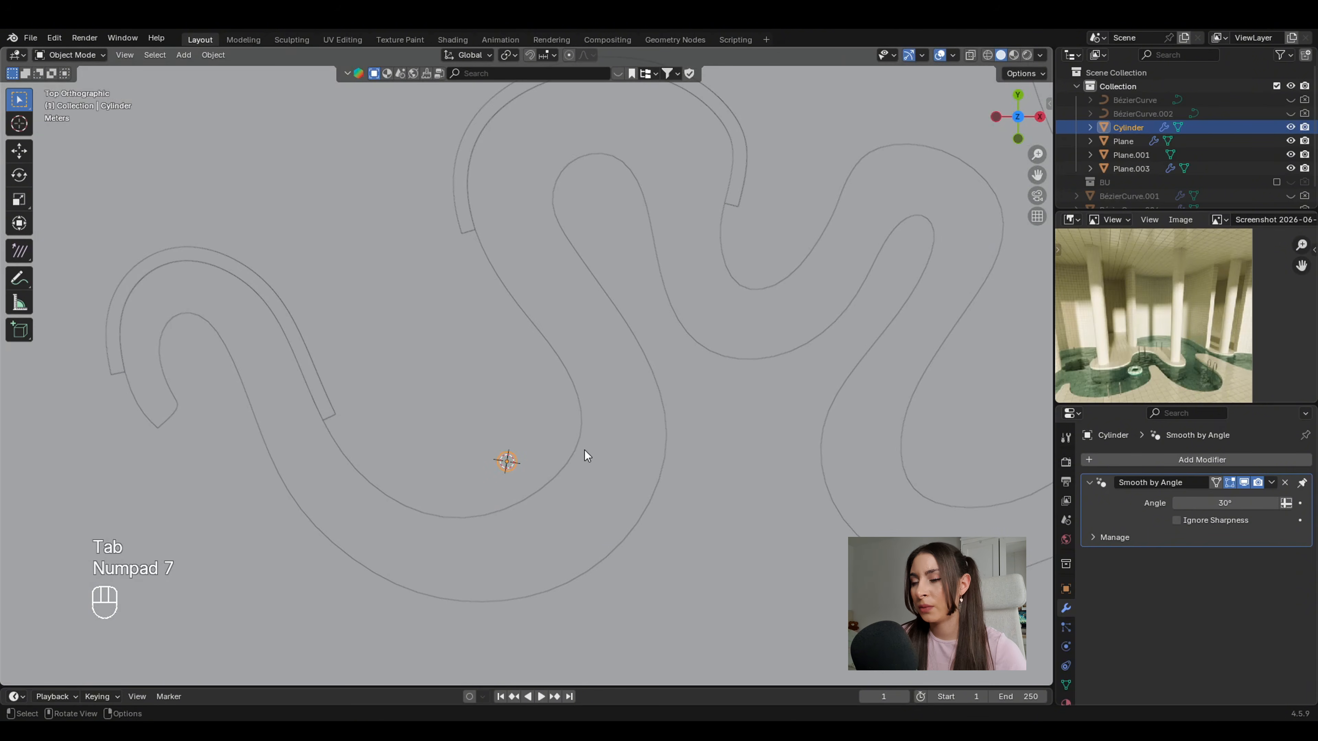
{"action": "key", "text": "g"}
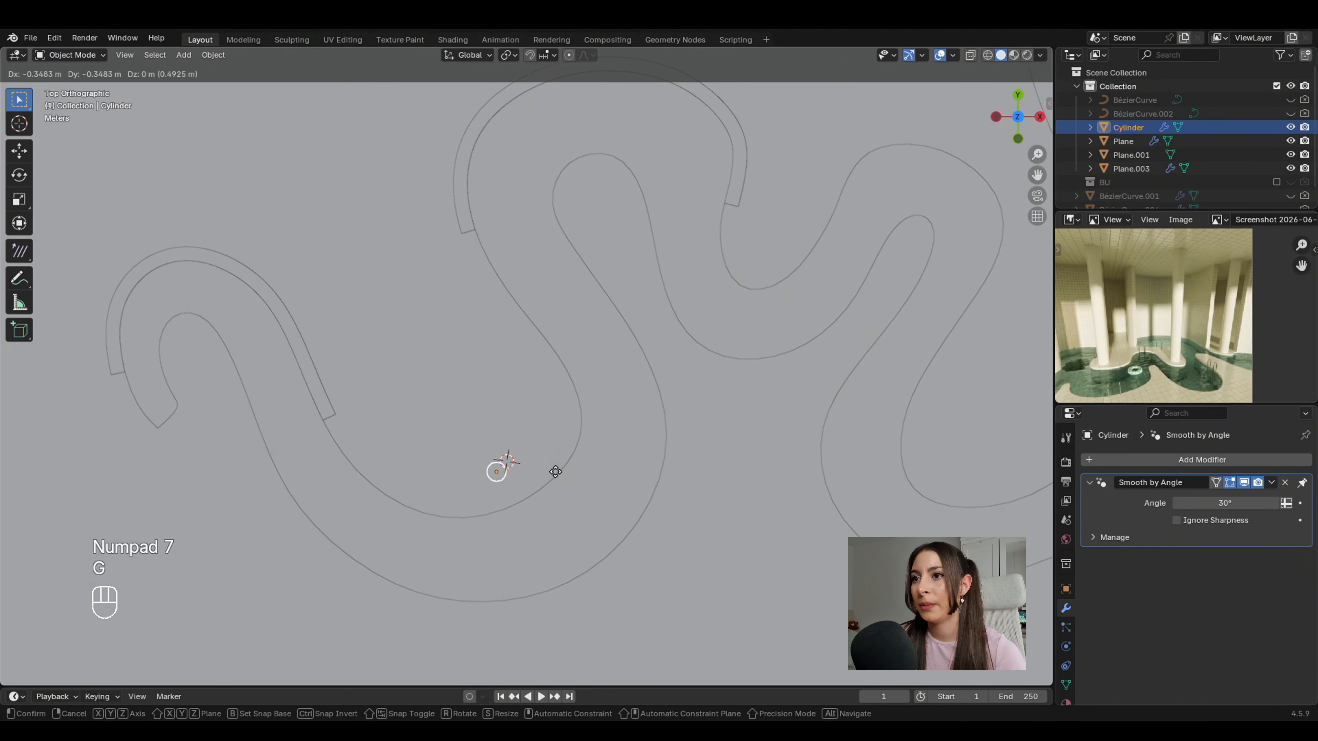
{"action": "left_click", "coordinate": [555, 471]}
{"action": "middle_click_drag", "start_coordinate": [555, 472], "coordinate": [517, 338]}
Duplicate the column three times in top view and place the copies on the floor inside the pool's other bends.
{"action": "key", "text": "KP_7"}
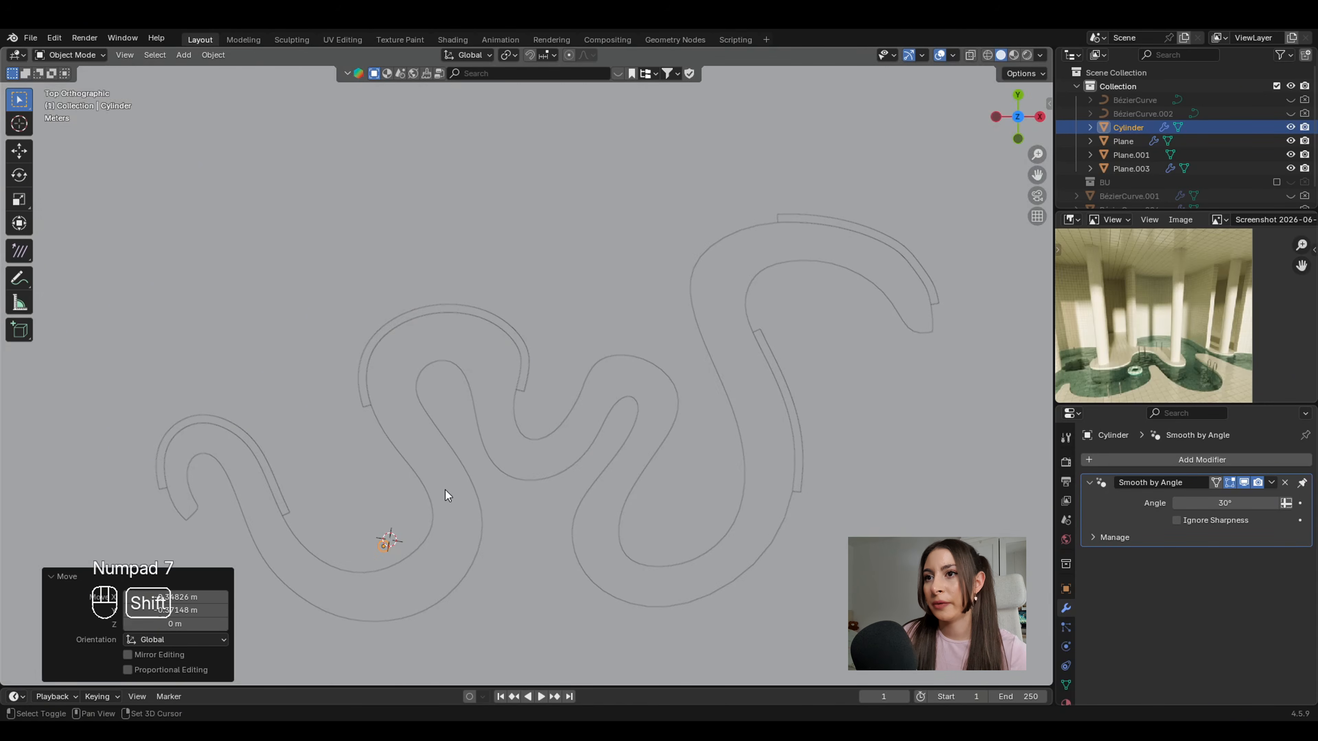
{"action": "key", "text": "shift+d"}
{"action": "left_click", "coordinate": [614, 358]}
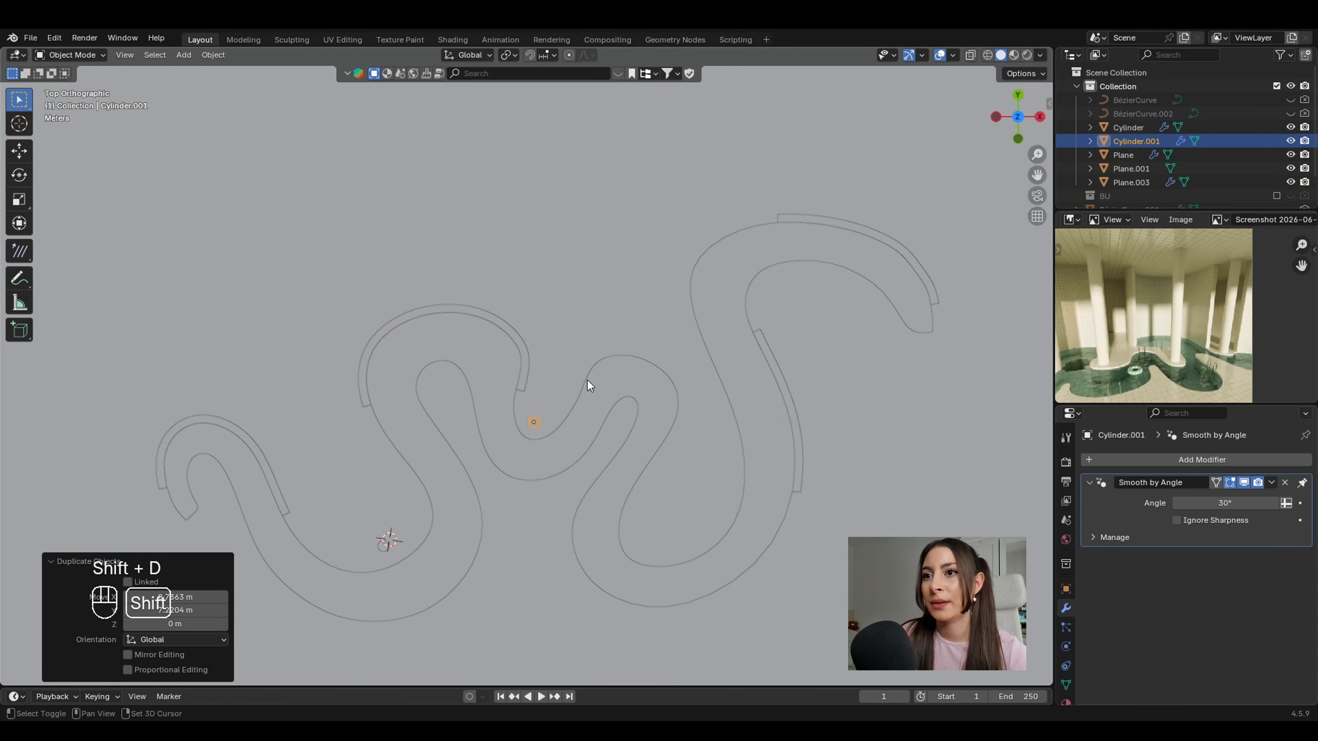
{"action": "key", "text": "shift+d"}
{"action": "left_click", "coordinate": [697, 507]}
{"action": "key", "text": "shift+d"}
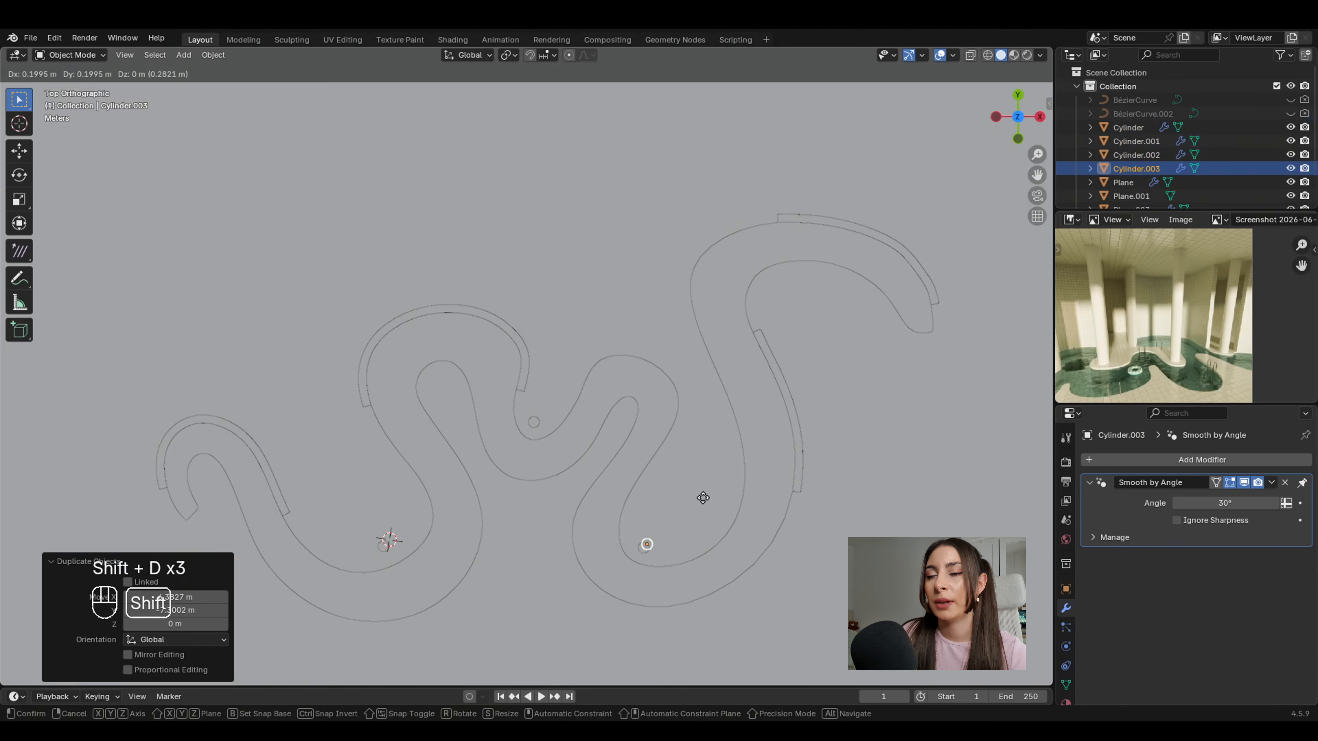
{"action": "left_click", "coordinate": [825, 243]}
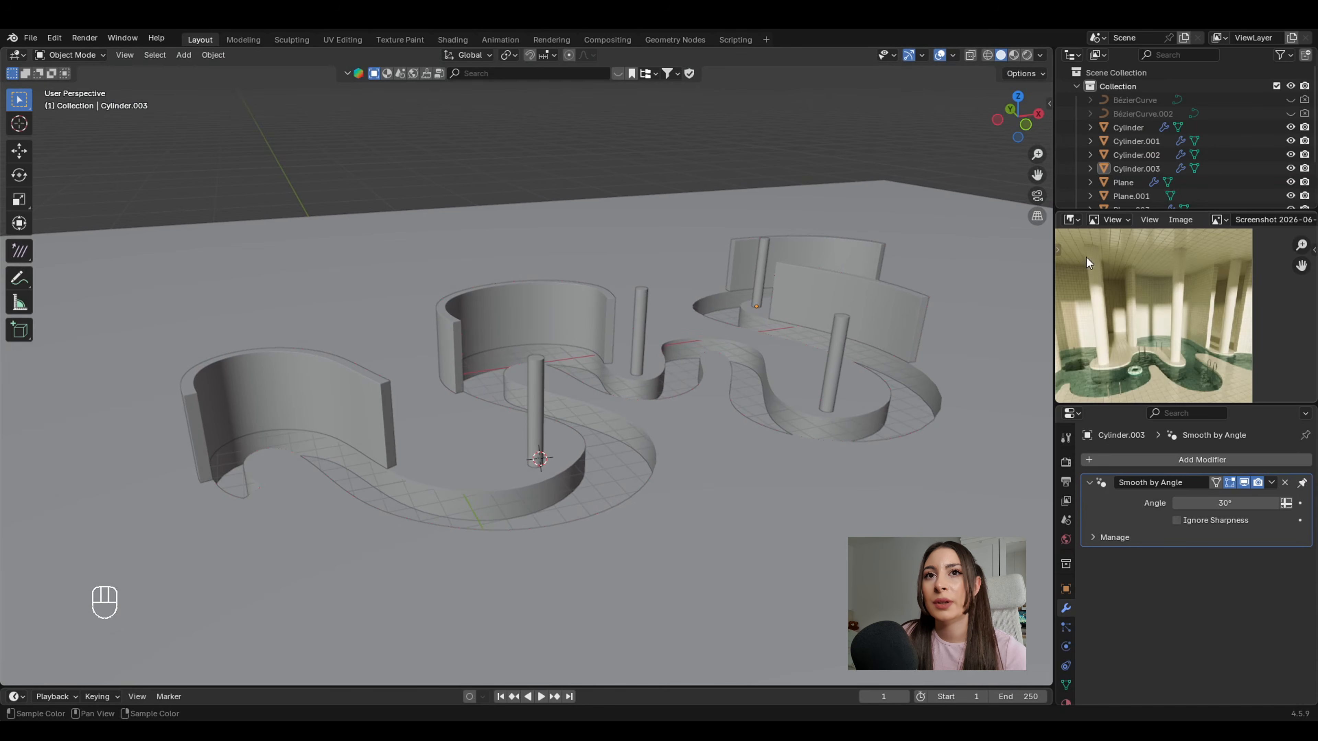
Check the reference image for the room's walls and add a plane mesh at the 3D cursor.
{"action": "scroll", "coordinate": [1130, 320], "scroll_direction": "up", "scroll_amount": 2}
{"action": "middle_click_drag", "start_coordinate": [1131, 319], "coordinate": [1092, 299]}
{"action": "scroll", "coordinate": [1193, 291], "scroll_direction": "down", "scroll_amount": 3}
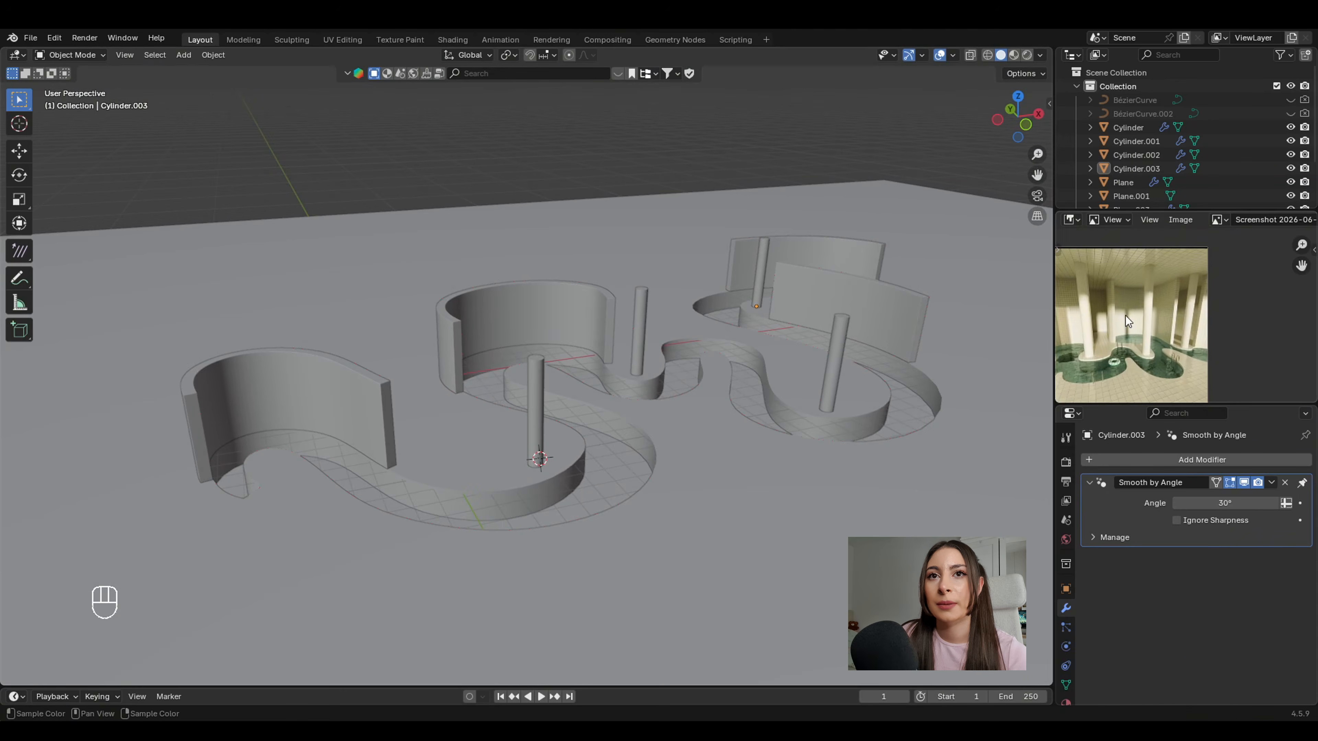
{"action": "middle_click_drag", "start_coordinate": [779, 270], "coordinate": [591, 245]}
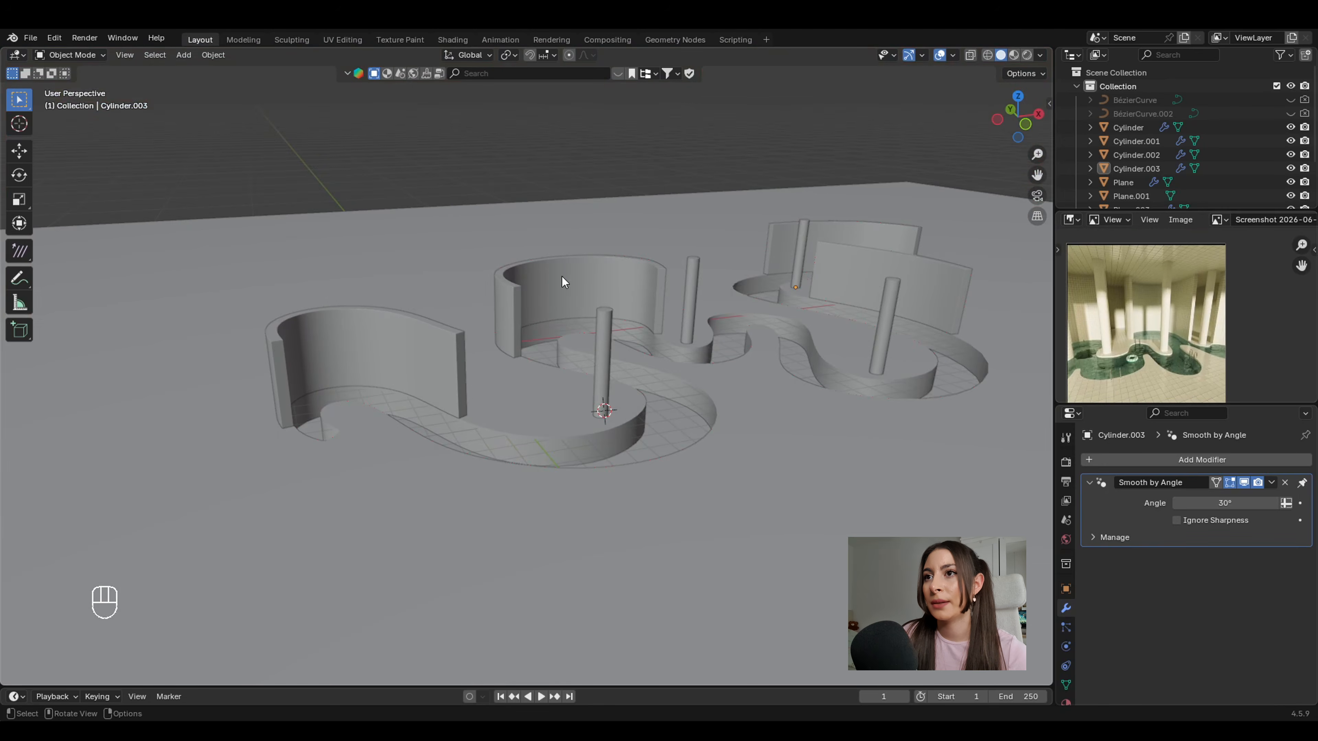
{"action": "key", "text": "shift+a"}
{"action": "mouse_move", "coordinate": [570, 266]}
{"action": "left_click", "coordinate": [644, 266]}
{"action": "scroll", "coordinate": [654, 280], "scroll_direction": "down", "scroll_amount": 4}
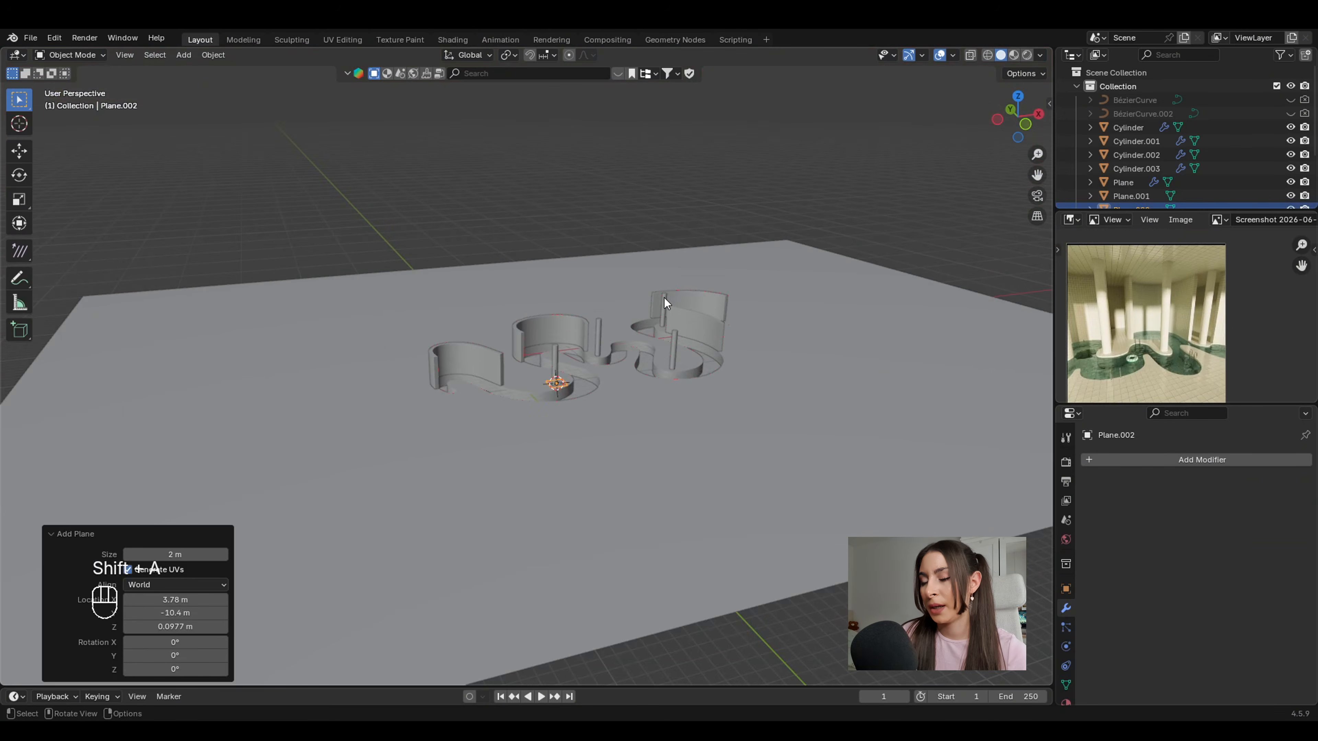
Stand the plane behind the pool as a wide back wall with a 90° X rotation and extrude its end edges forward into side walls.
{"action": "key", "text": "r"}
{"action": "key", "text": "x"}
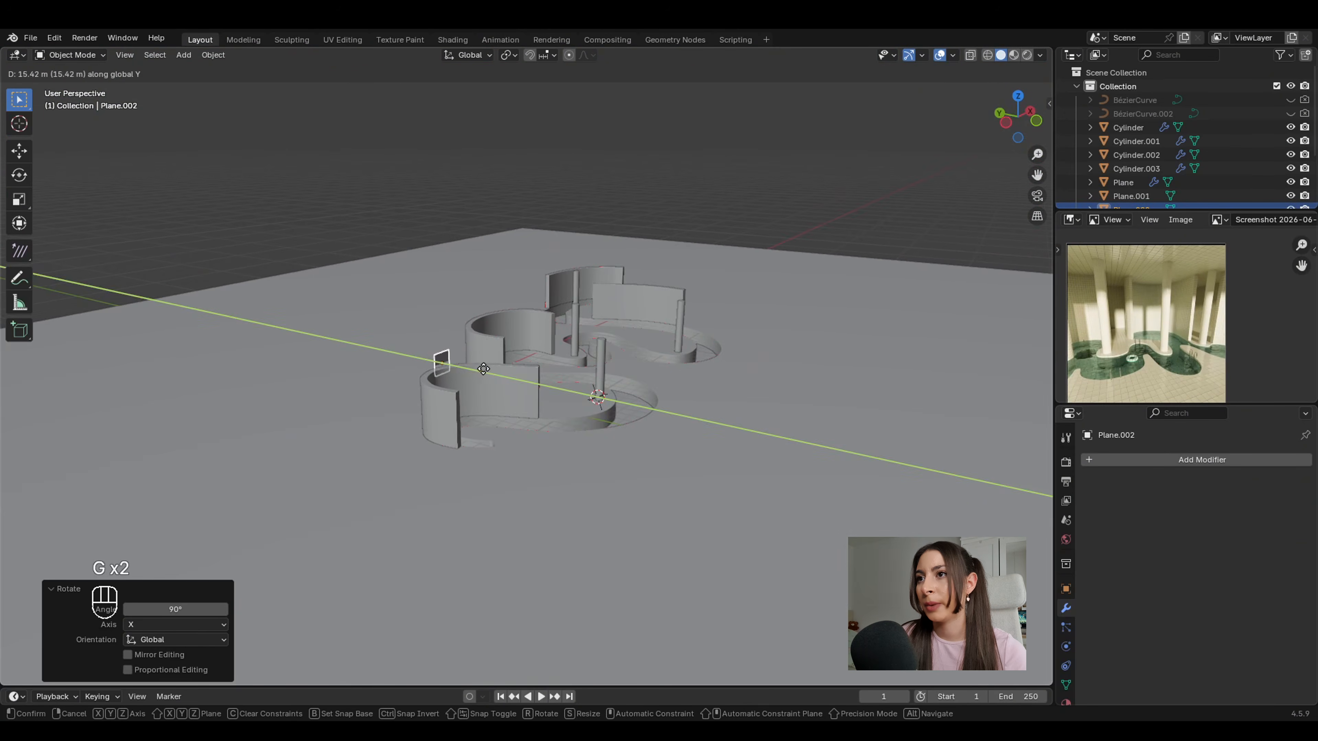
{"action": "key", "text": "Tab"}
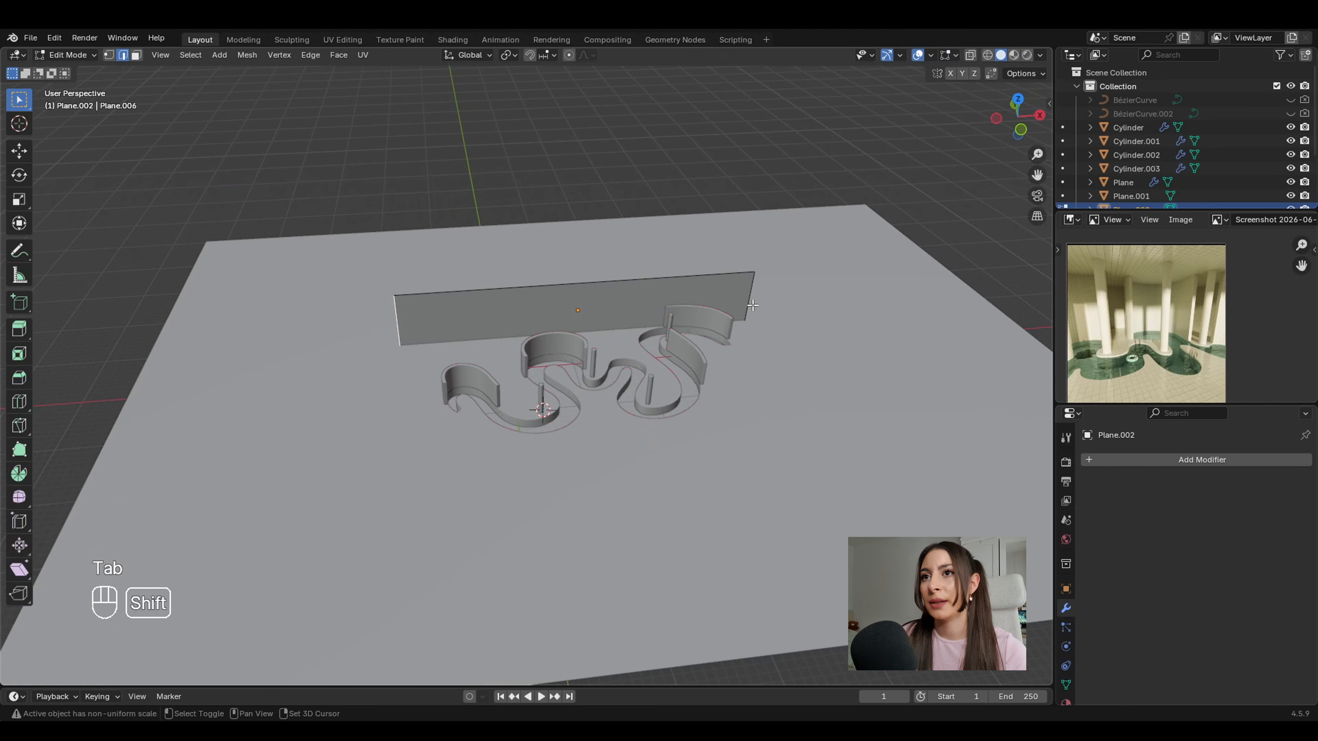
{"action": "key", "text": "e"}
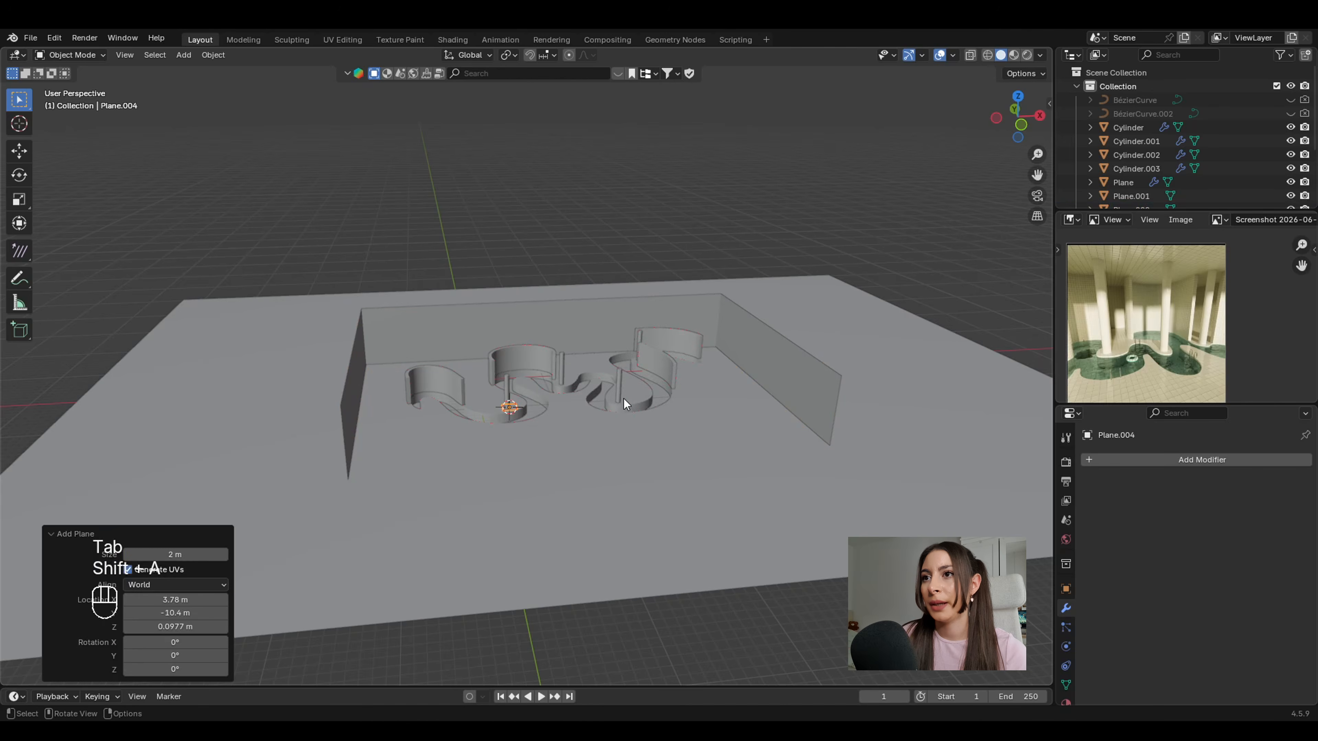
Enlarge the newly added plane over the pool area and stretch it along X by about 3.98.
{"action": "key", "text": "s"}
{"action": "left_click", "coordinate": [555, 425]}
{"action": "key", "text": "s"}
{"action": "key", "text": "x"}
{"action": "left_click", "coordinate": [718, 421]}
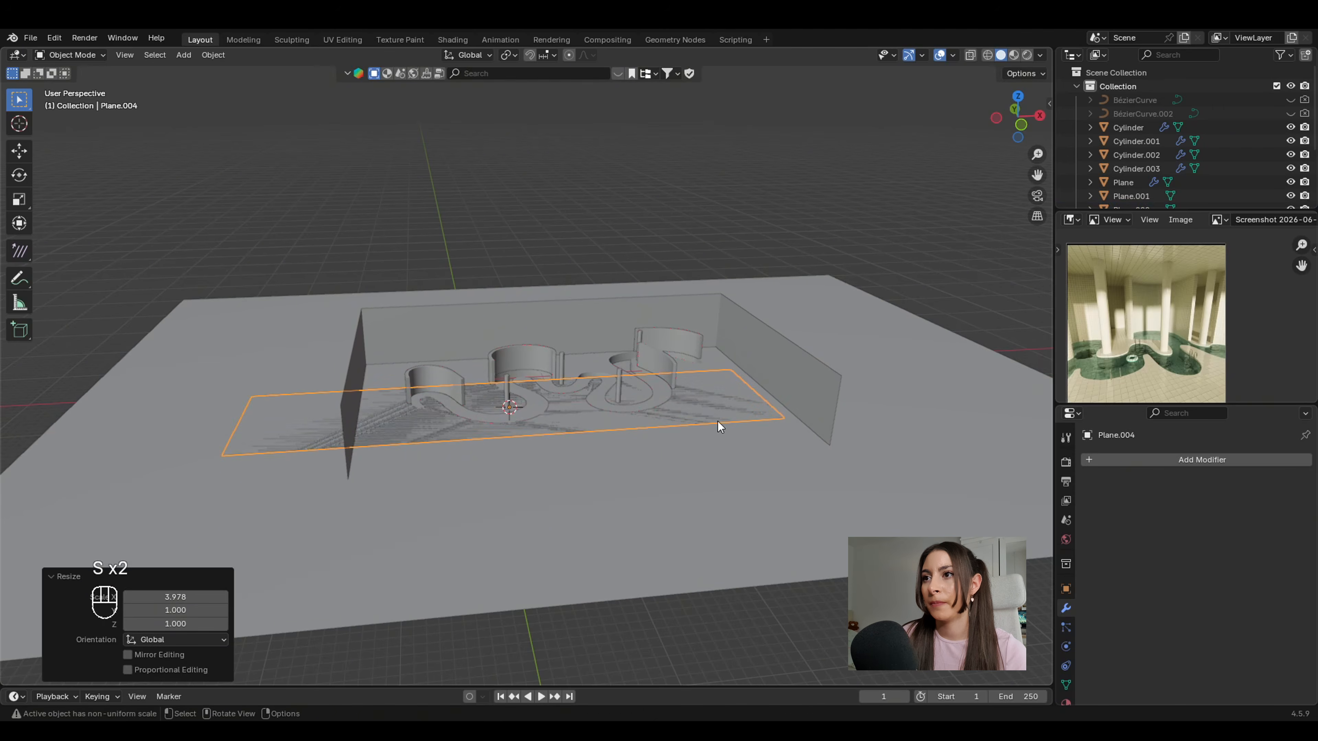
Raise the stretched plane about 6.27 m along Z to form a ceiling above the pool.
{"action": "key", "text": "g"}
{"action": "key", "text": "z"}
{"action": "left_click", "coordinate": [565, 374]}
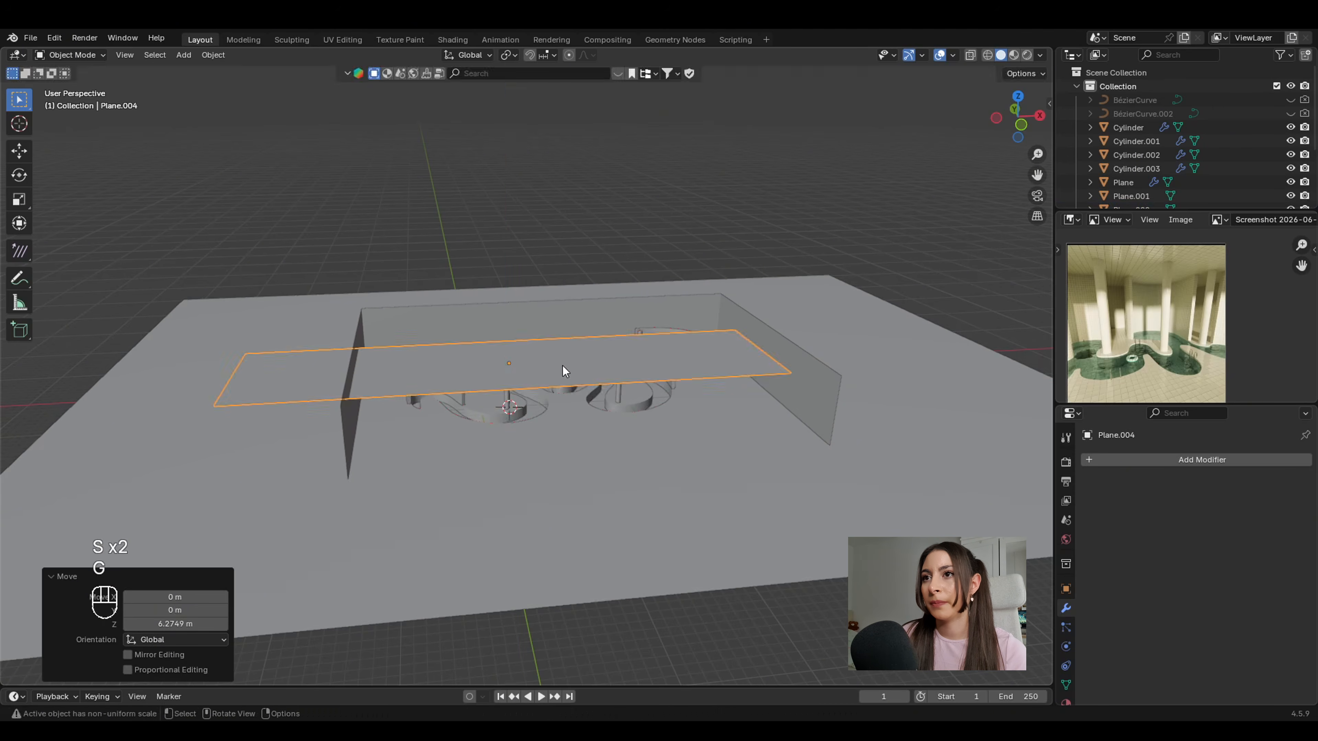
{"action": "middle_click_drag", "start_coordinate": [561, 365], "coordinate": [623, 339]}
Add a camera and move it about -12.8 m along Y, in front of the pool.
{"action": "key", "text": "shift+a"}
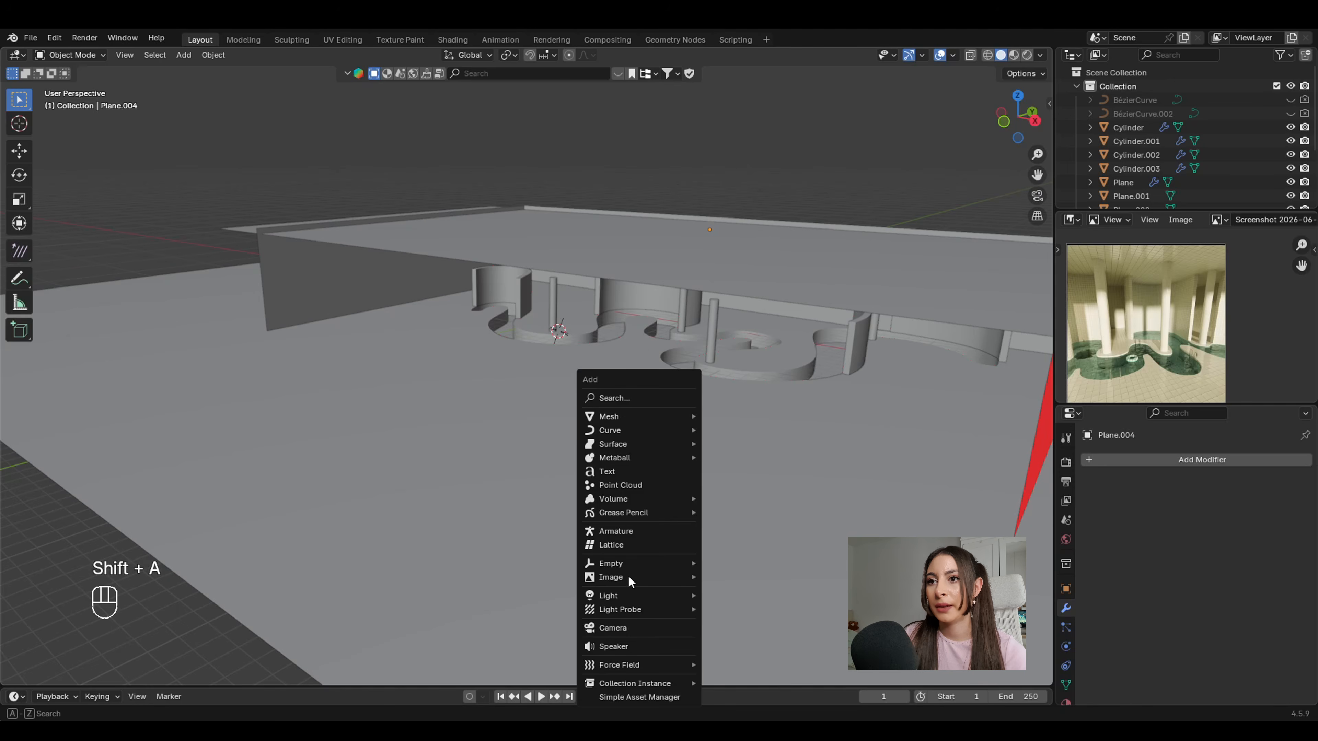
{"action": "left_click", "coordinate": [620, 629]}
{"action": "key", "text": "g"}
{"action": "key", "text": "g"}
{"action": "key", "text": "g"}
{"action": "key", "text": "y"}
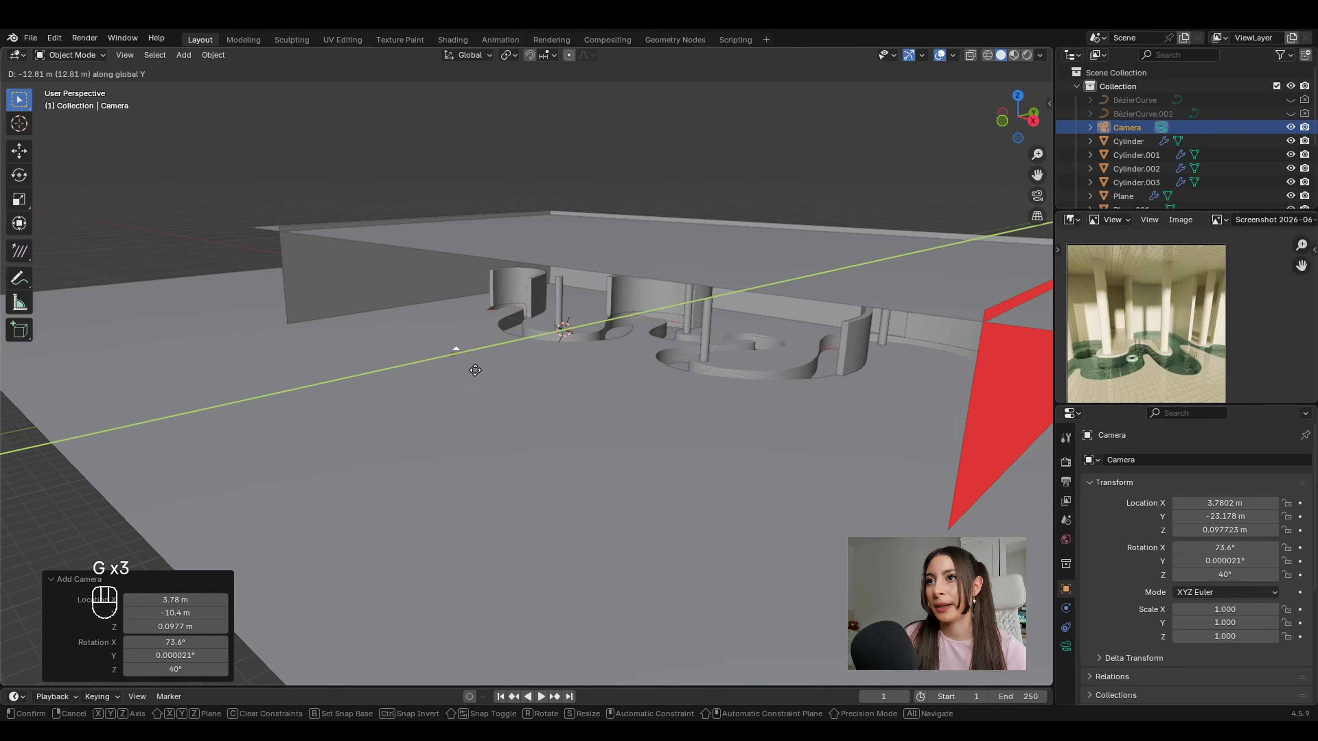
{"action": "left_click", "coordinate": [474, 370]}
Raise the camera about 2.77 m along Z and look through it.
{"action": "key", "text": "g"}
{"action": "key", "text": "z"}
{"action": "left_click", "coordinate": [480, 340]}
{"action": "key", "text": "KP_0"}
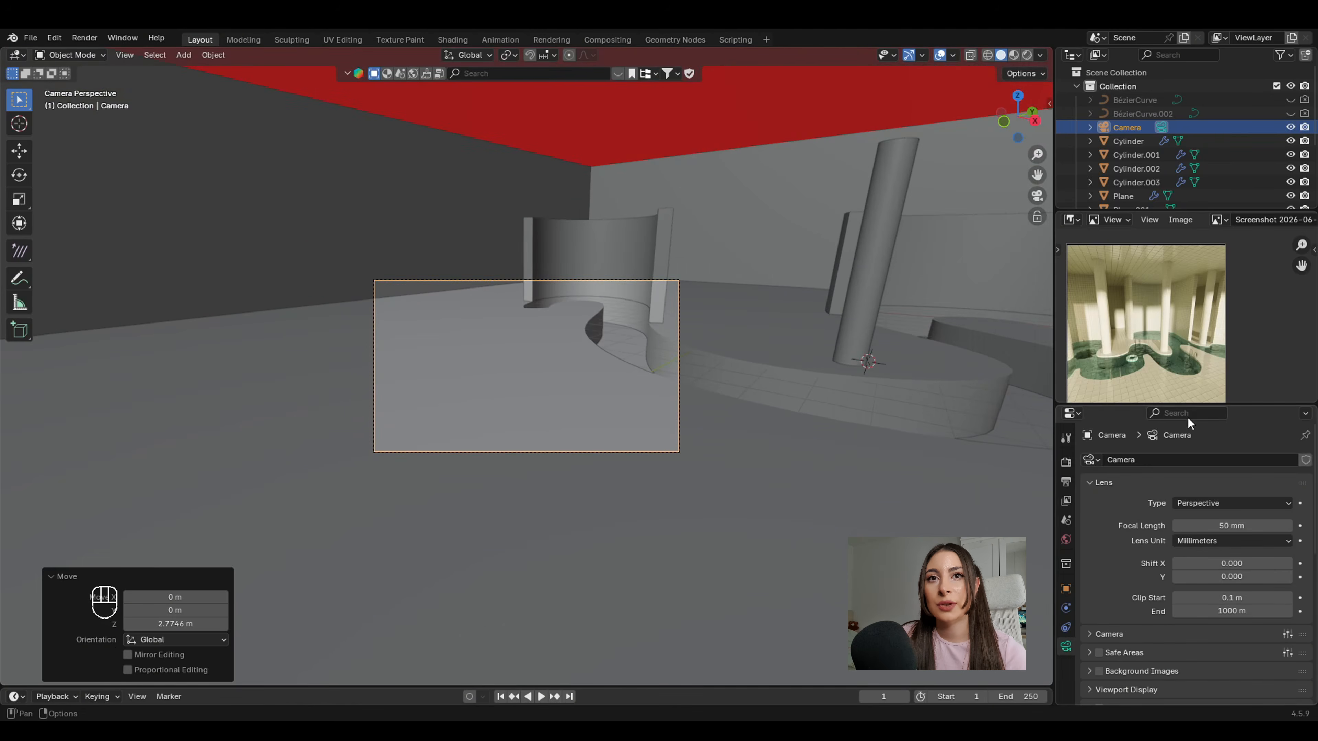
Set the render resolution to 1080 px in X and 1350 px in Y.
{"action": "left_click_drag", "start_coordinate": [1176, 404], "coordinate": [1176, 399]}
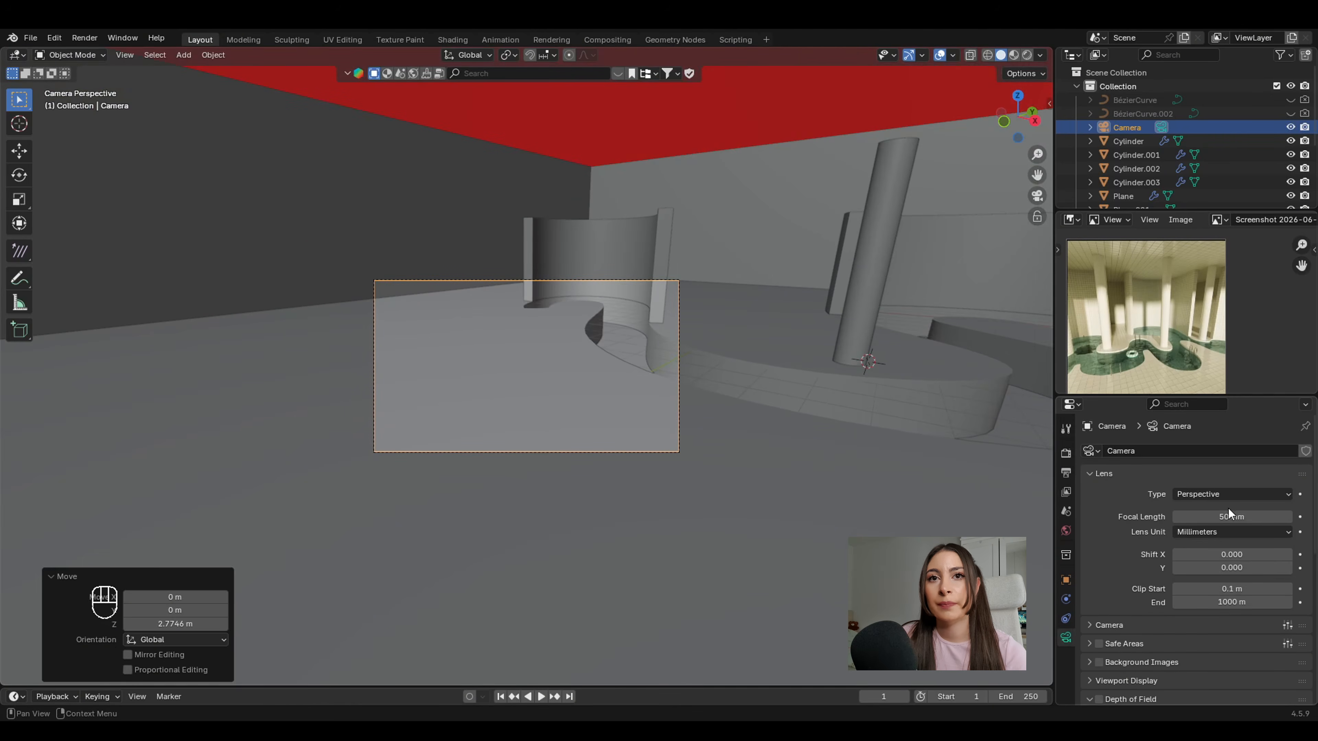
{"action": "left_click", "coordinate": [1066, 476]}
{"action": "left_click", "coordinate": [1279, 470]}
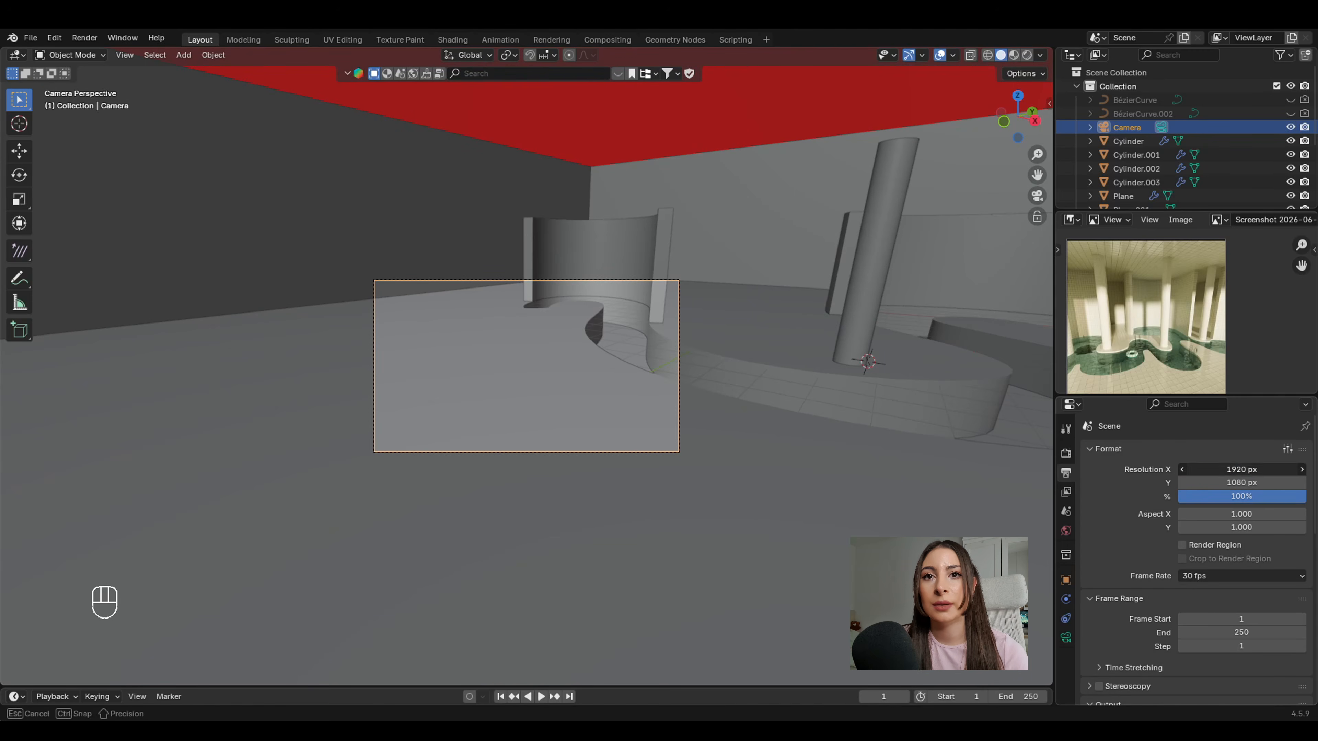
{"action": "left_click", "coordinate": [1123, 631]}
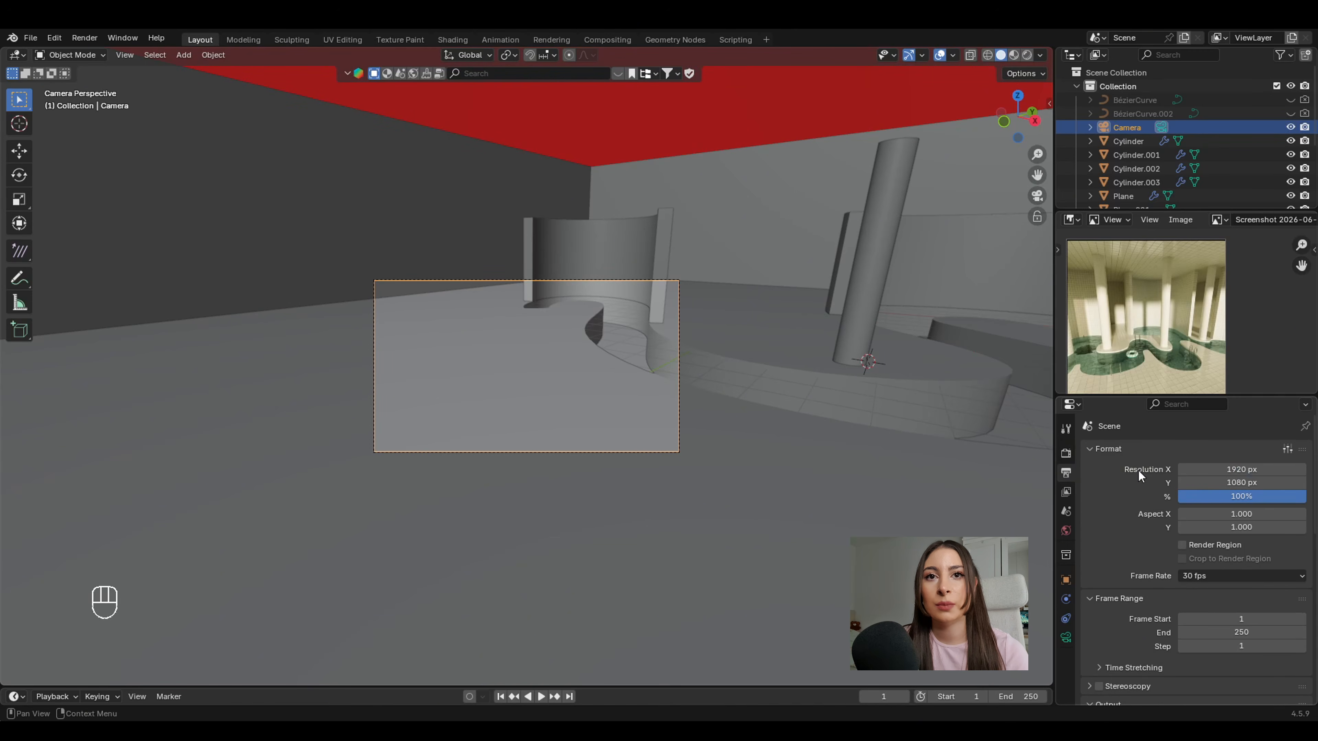
{"action": "left_click", "coordinate": [1269, 470]}
{"action": "type", "text": "1350"}
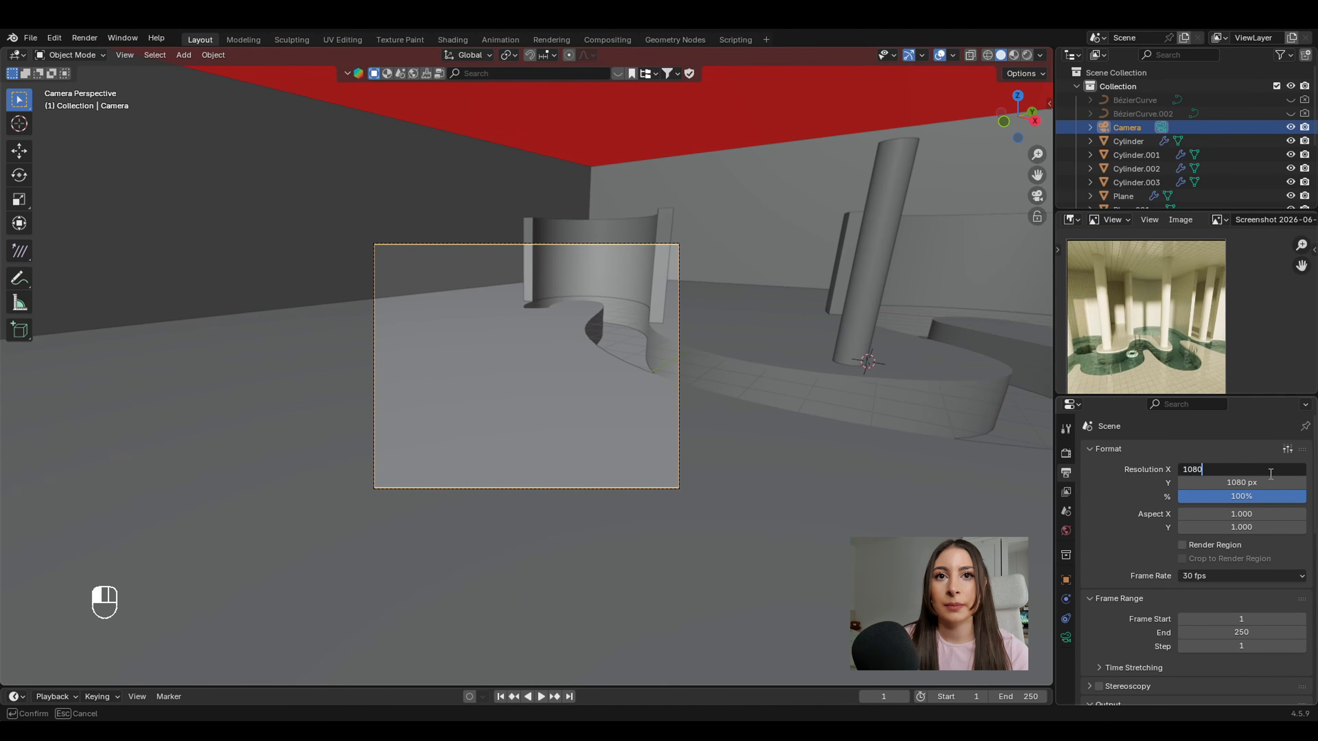
{"action": "type", "text": "1080"}
{"action": "left_click", "coordinate": [1261, 485]}
{"action": "type", "text": "135"}
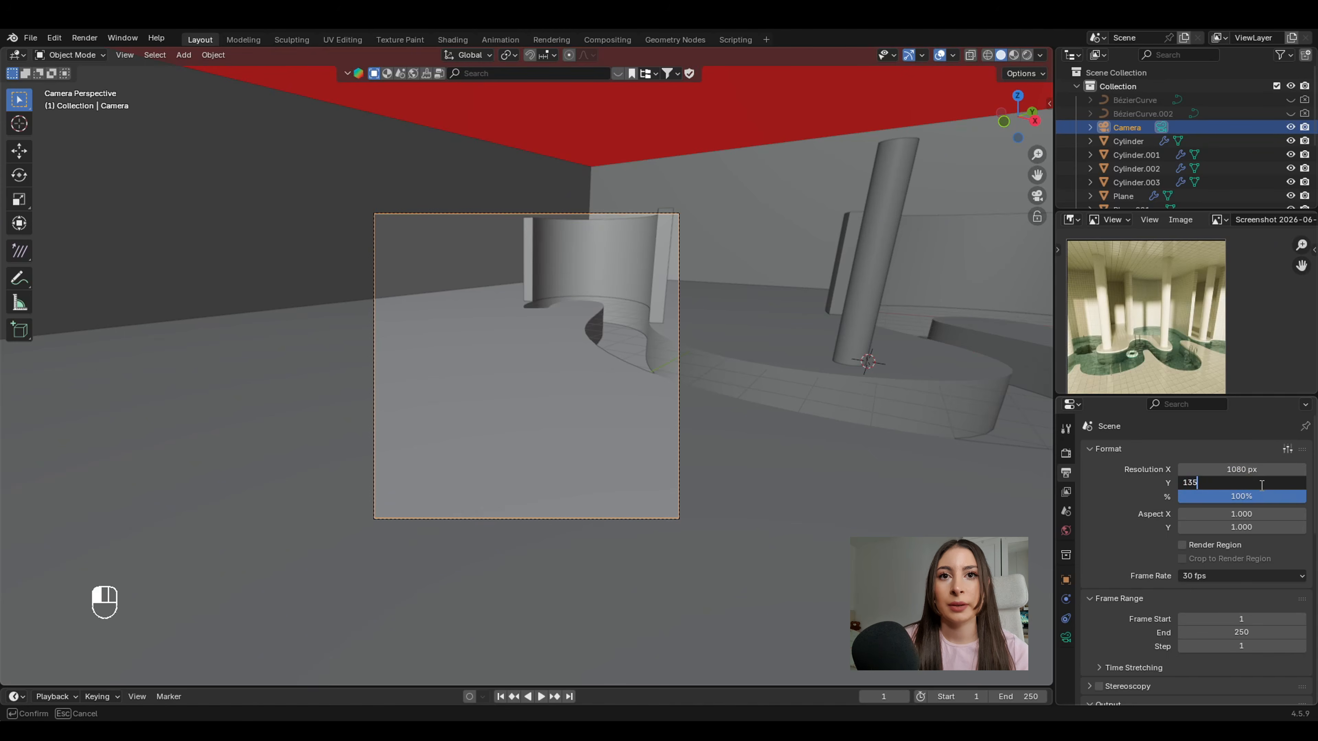
{"action": "type", "text": "0"}
{"action": "key", "text": "Return"}
Lock the camera to the view and reframe it on the winding pool, curved walls and columns.
{"action": "middle_click_drag", "start_coordinate": [769, 336], "coordinate": [737, 345], "text": "shift"}
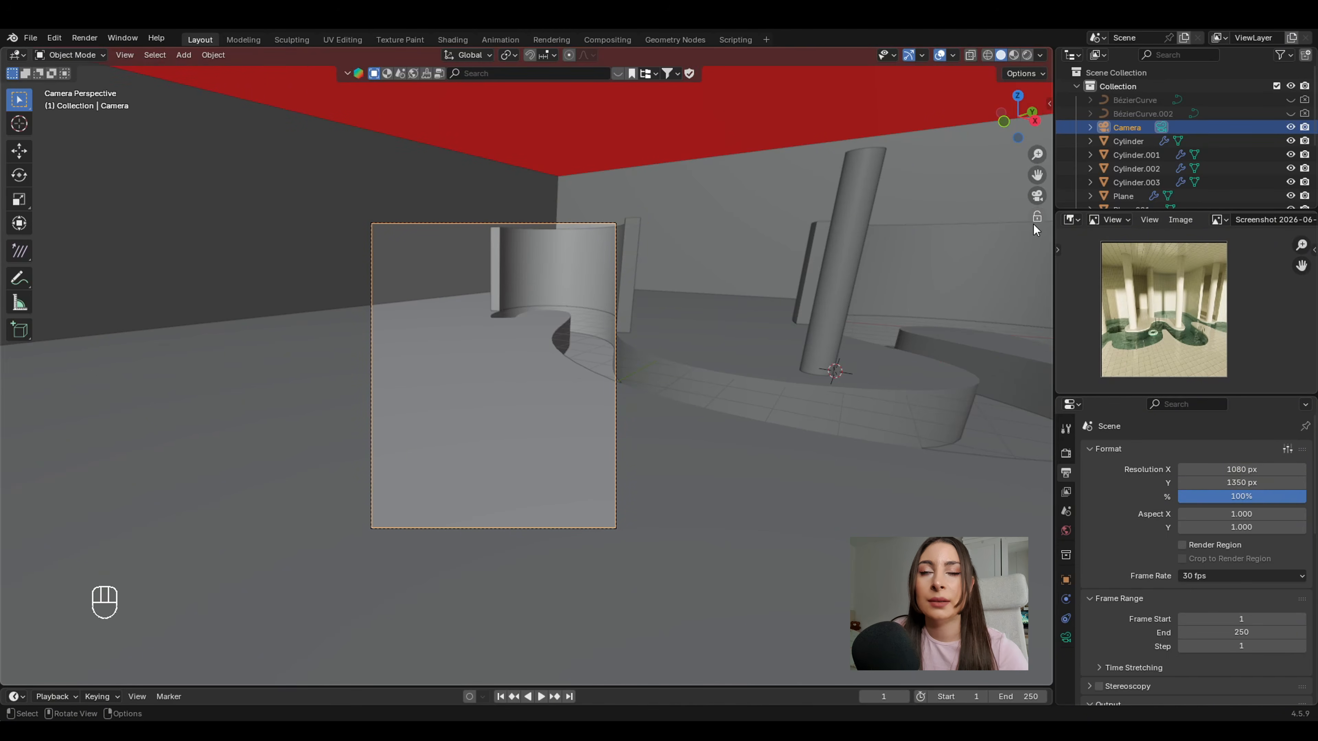
{"action": "left_click", "coordinate": [1036, 218]}
{"action": "middle_click_drag", "start_coordinate": [682, 297], "coordinate": [658, 412], "text": "shift"}
{"action": "scroll", "coordinate": [711, 416], "scroll_direction": "down", "scroll_amount": 3}
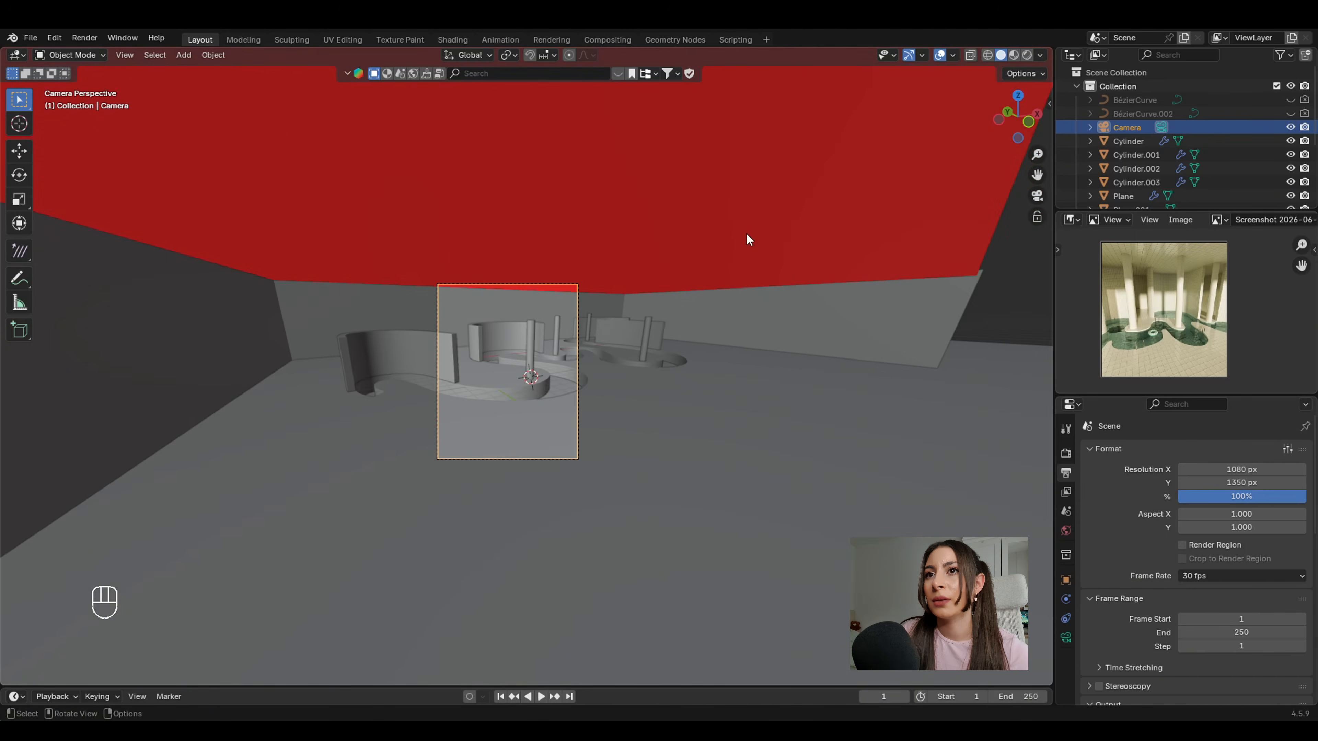
Recalculate the normals of the ceiling plane's whole mesh with the Inside option off.
{"action": "middle_click_drag", "start_coordinate": [747, 233], "coordinate": [700, 224]}
{"action": "scroll", "coordinate": [704, 245], "scroll_direction": "down", "scroll_amount": 6}
{"action": "middle_click_drag", "start_coordinate": [700, 223], "coordinate": [717, 260], "text": "shift"}
{"action": "scroll", "coordinate": [721, 259], "scroll_direction": "up", "scroll_amount": 3}
{"action": "left_click", "coordinate": [731, 258]}
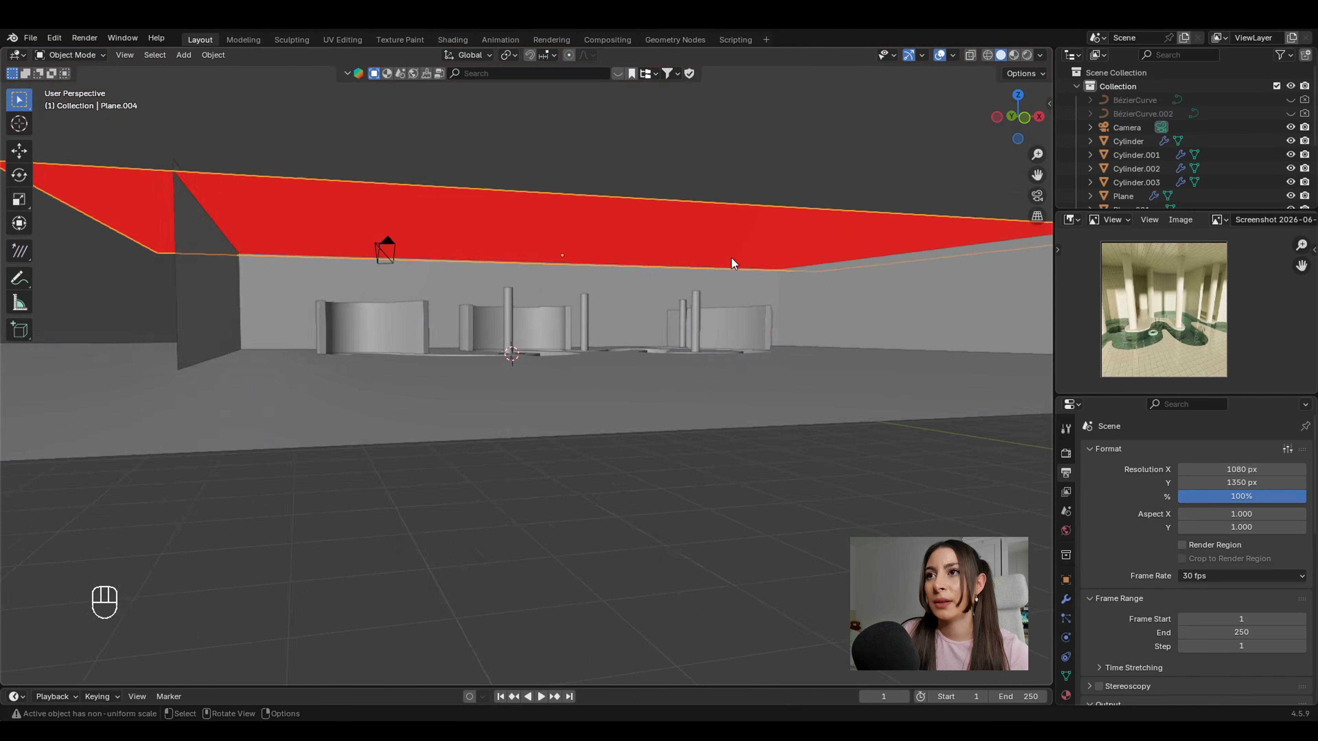
{"action": "key", "text": "Tab"}
{"action": "scroll", "coordinate": [731, 257], "scroll_direction": "down", "scroll_amount": 4}
{"action": "key", "text": "a"}
{"action": "key", "text": "shift+n"}
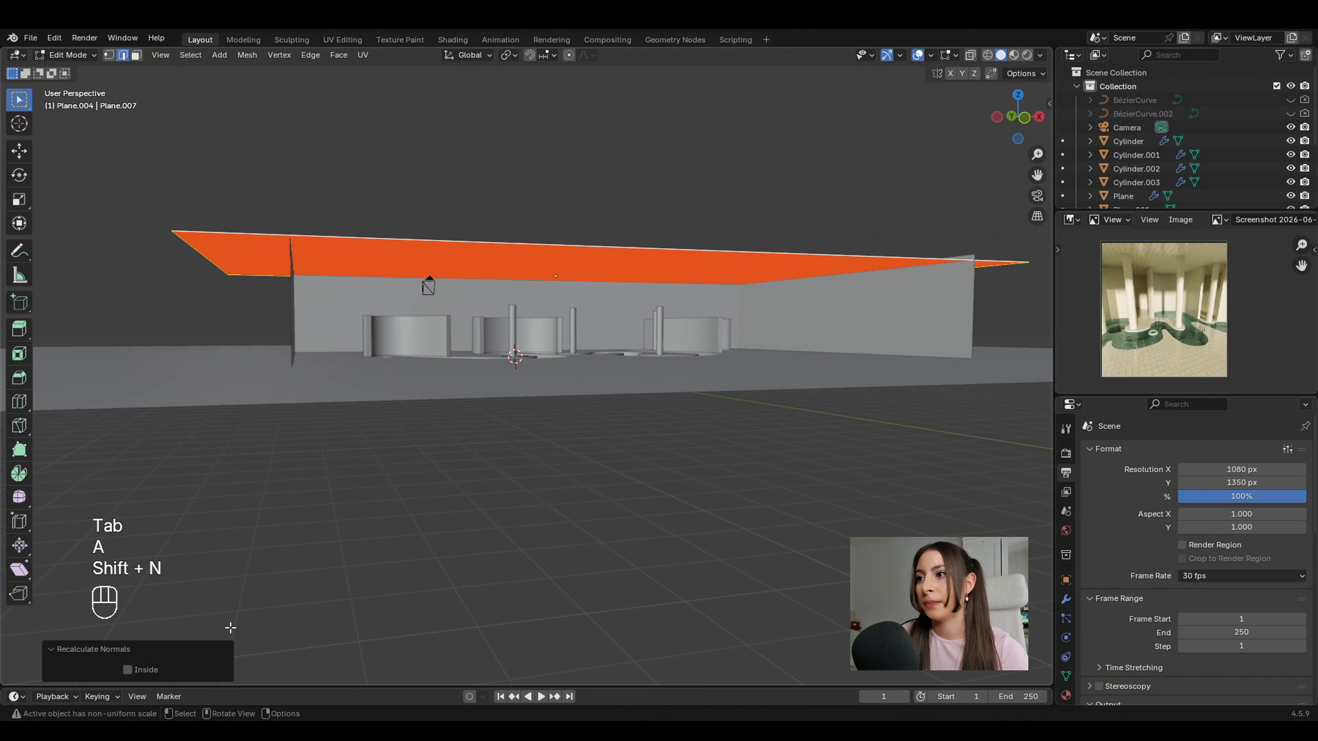
{"action": "key", "text": "Tab"}
Split off a narrow second viewport showing the camera view in Rendered shading without overlays, and save the file.
{"action": "key", "text": "KP_0"}
{"action": "scroll", "coordinate": [452, 218], "scroll_direction": "up", "scroll_amount": 2}
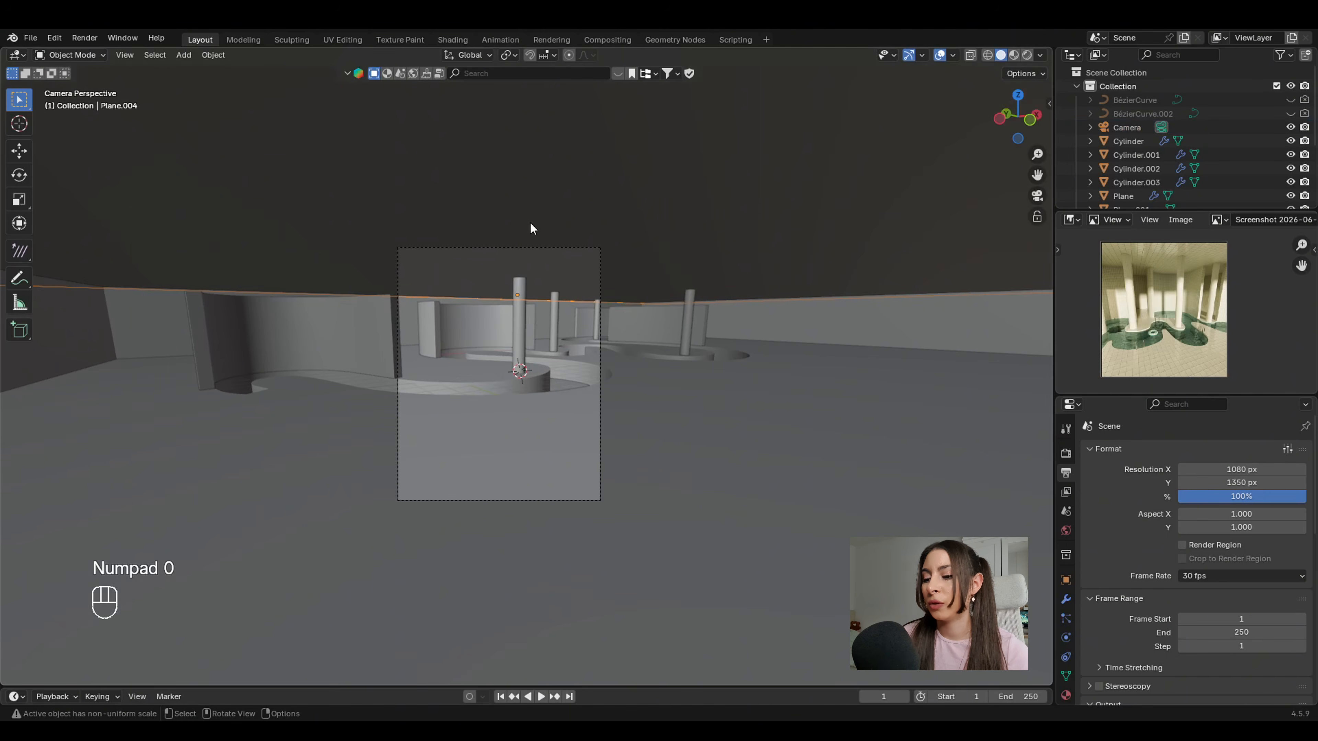
{"action": "key", "text": "t"}
{"action": "left_click_drag", "start_coordinate": [1052, 49], "coordinate": [249, 99]}
{"action": "left_click", "coordinate": [161, 54]}
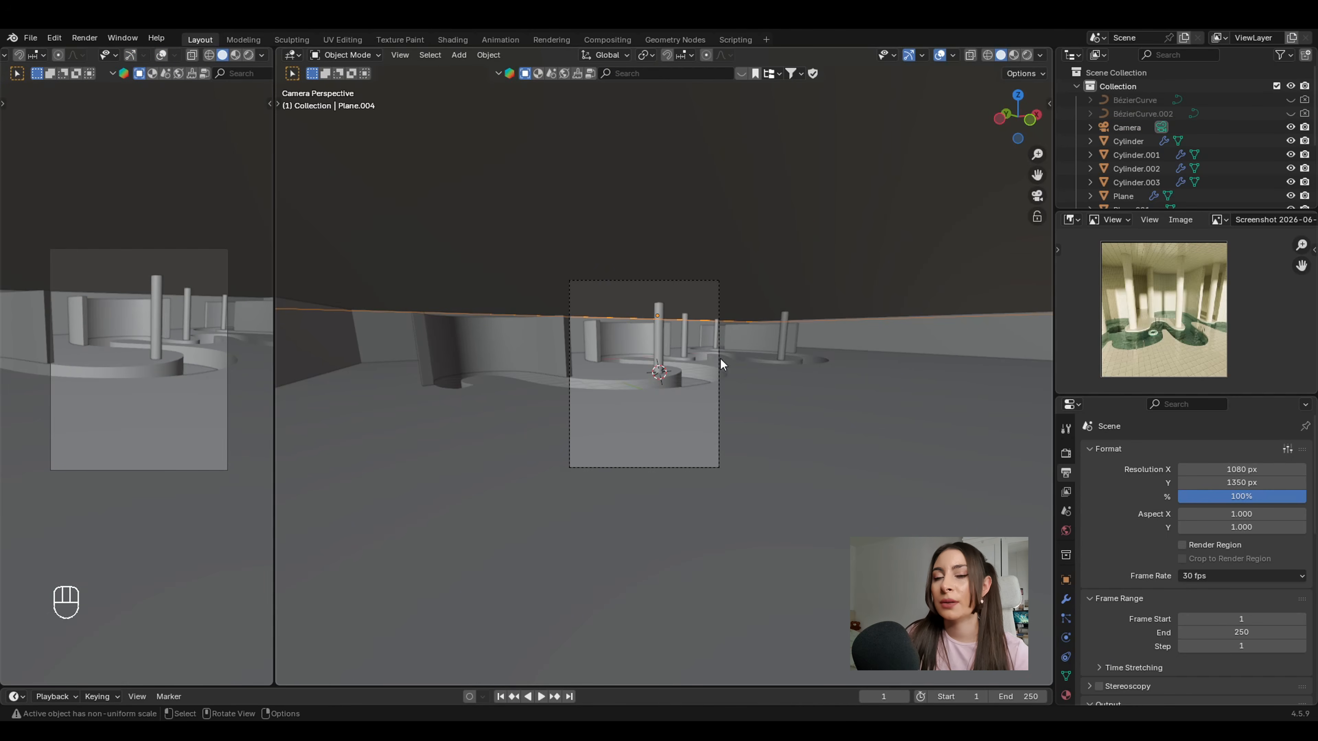
{"action": "scroll", "coordinate": [722, 363], "scroll_direction": "up", "scroll_amount": 3}
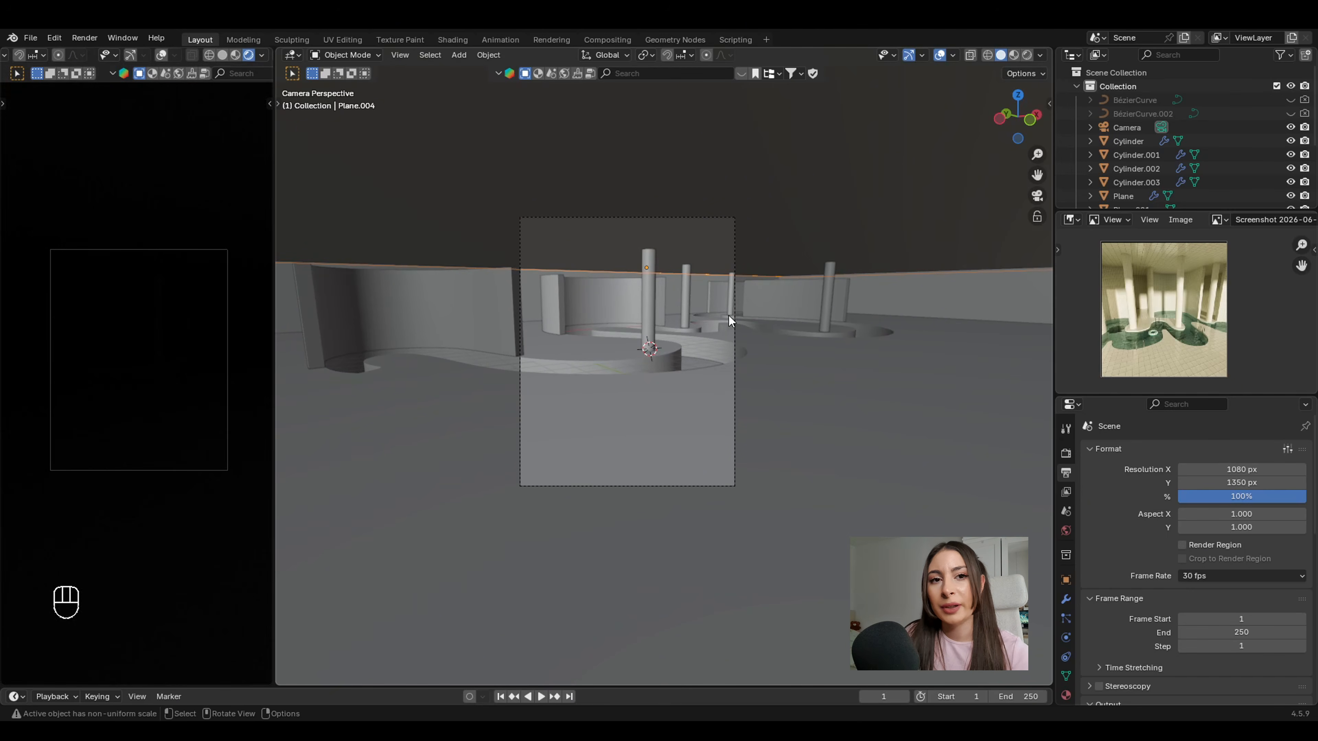
{"action": "key", "text": "ctrl+s"}
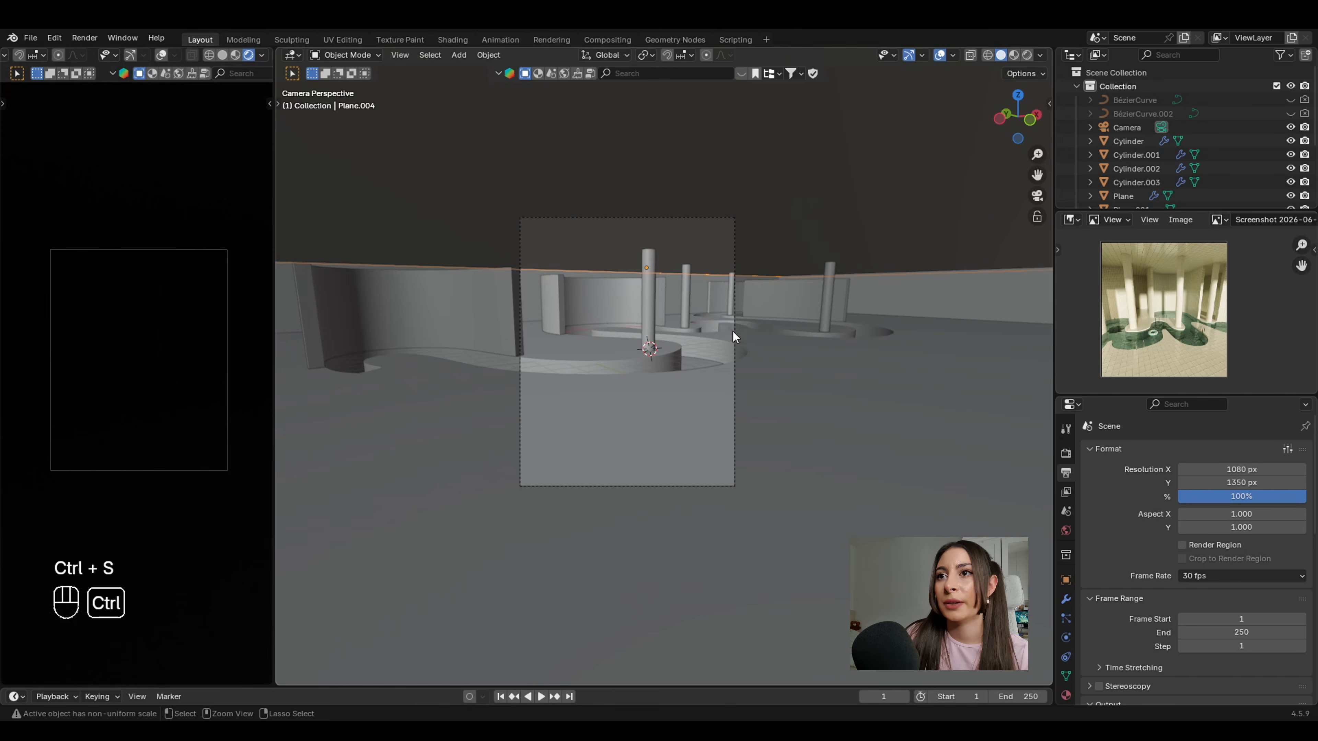
{"action": "scroll", "coordinate": [922, 95], "scroll_direction": "up", "scroll_amount": 2}
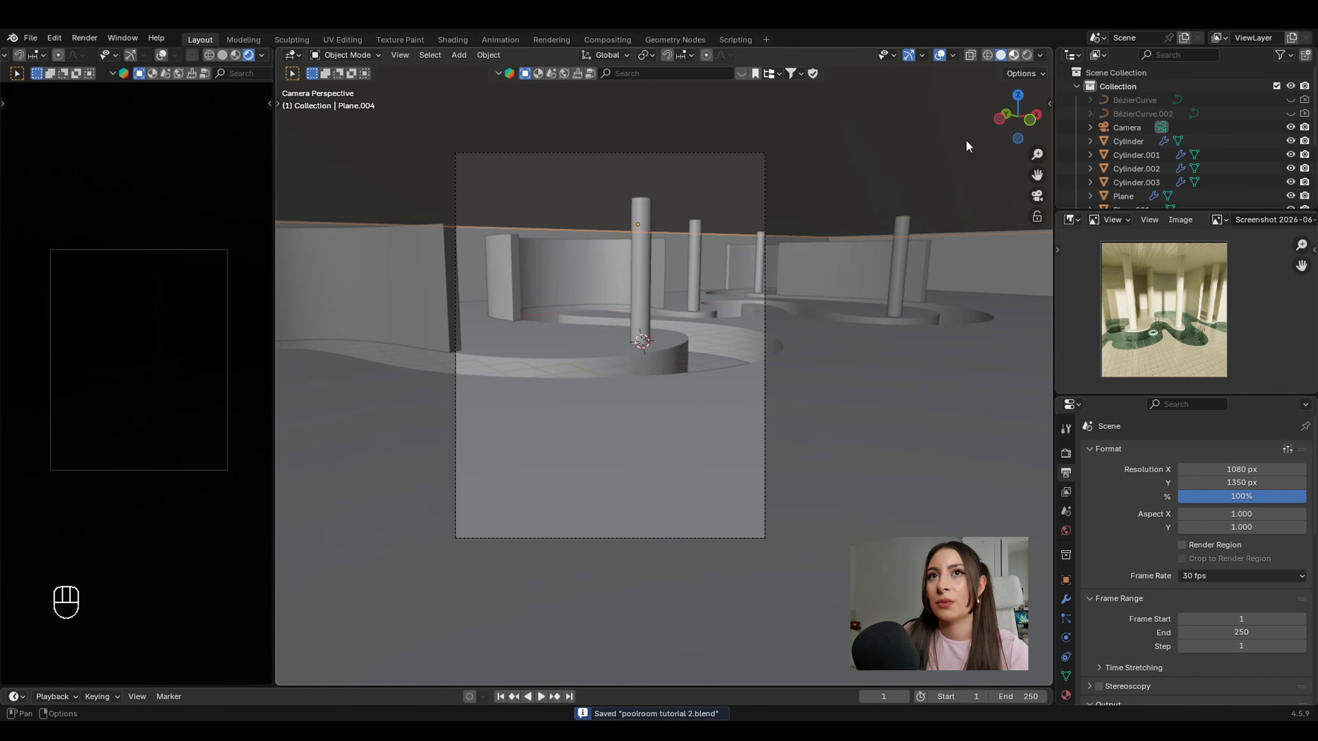
Switch the main viewport to Material Preview shading and slightly widen the rendered preview beside it.
{"action": "left_click", "coordinate": [1014, 54]}
{"action": "left_click_drag", "start_coordinate": [291, 326], "coordinate": [311, 327]}
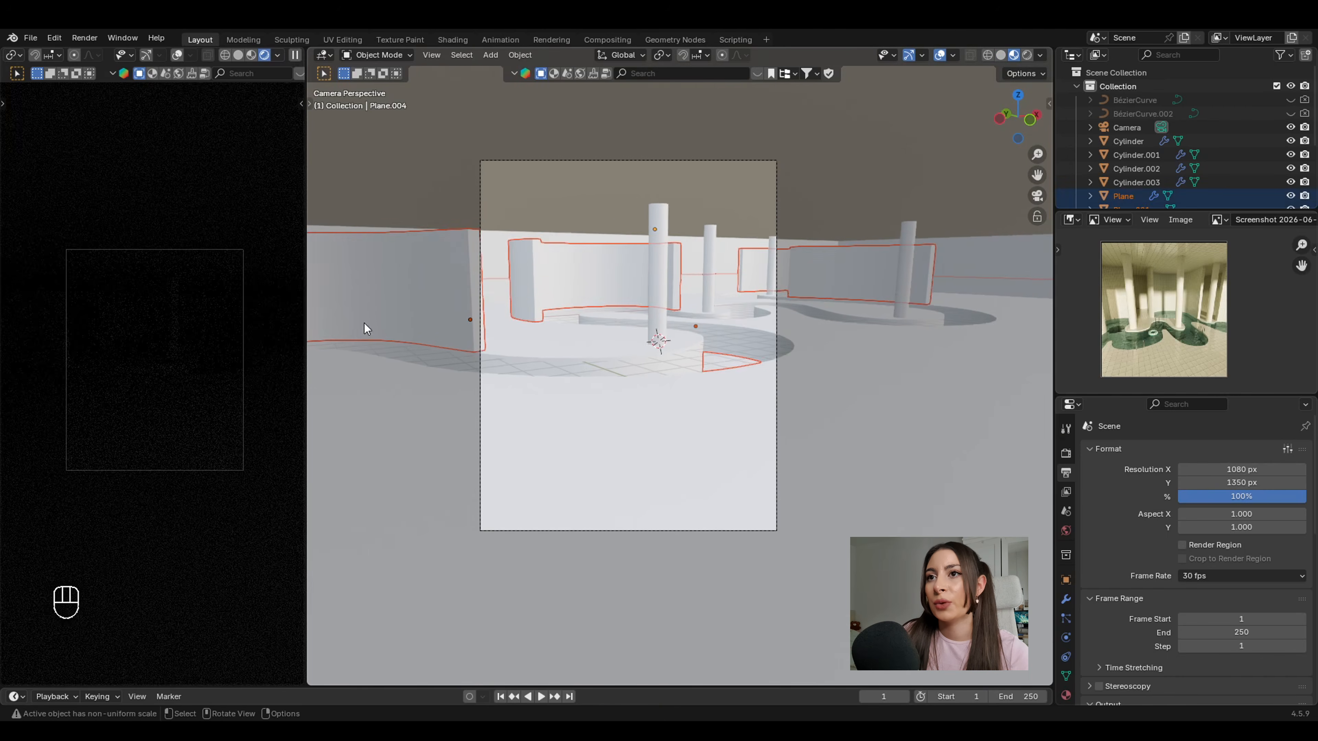
{"action": "scroll", "coordinate": [727, 327], "scroll_direction": "down", "scroll_amount": 4}
{"action": "mouse_move", "coordinate": [740, 328]}
{"action": "middle_mouse_down"}
{"action": "mouse_move", "coordinate": [749, 361]}
{"action": "mouse_move", "coordinate": [729, 335]}
{"action": "middle_mouse_up"}
{"action": "scroll", "coordinate": [748, 358], "scroll_direction": "down", "scroll_amount": 5}
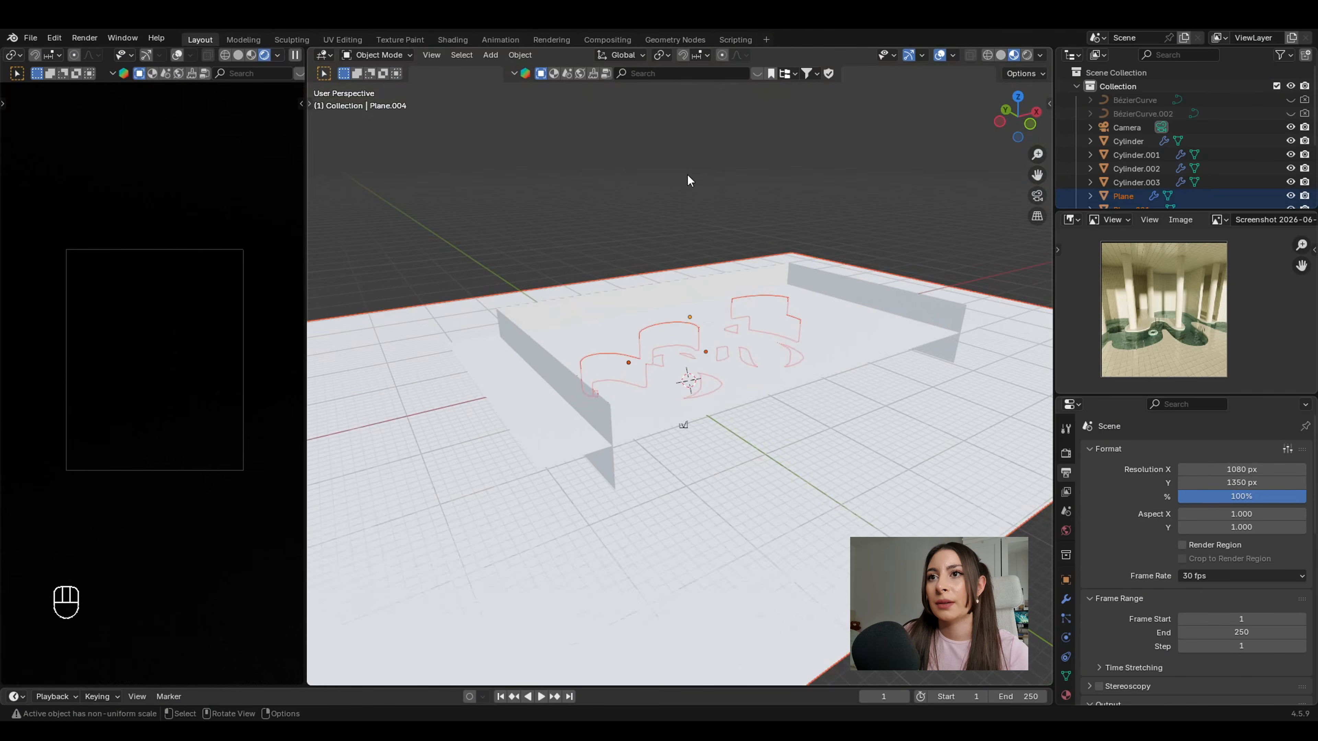
{"action": "left_click", "coordinate": [687, 175]}
{"action": "scroll", "coordinate": [727, 348], "scroll_direction": "up", "scroll_amount": 3}
{"action": "key", "text": "KP_0"}
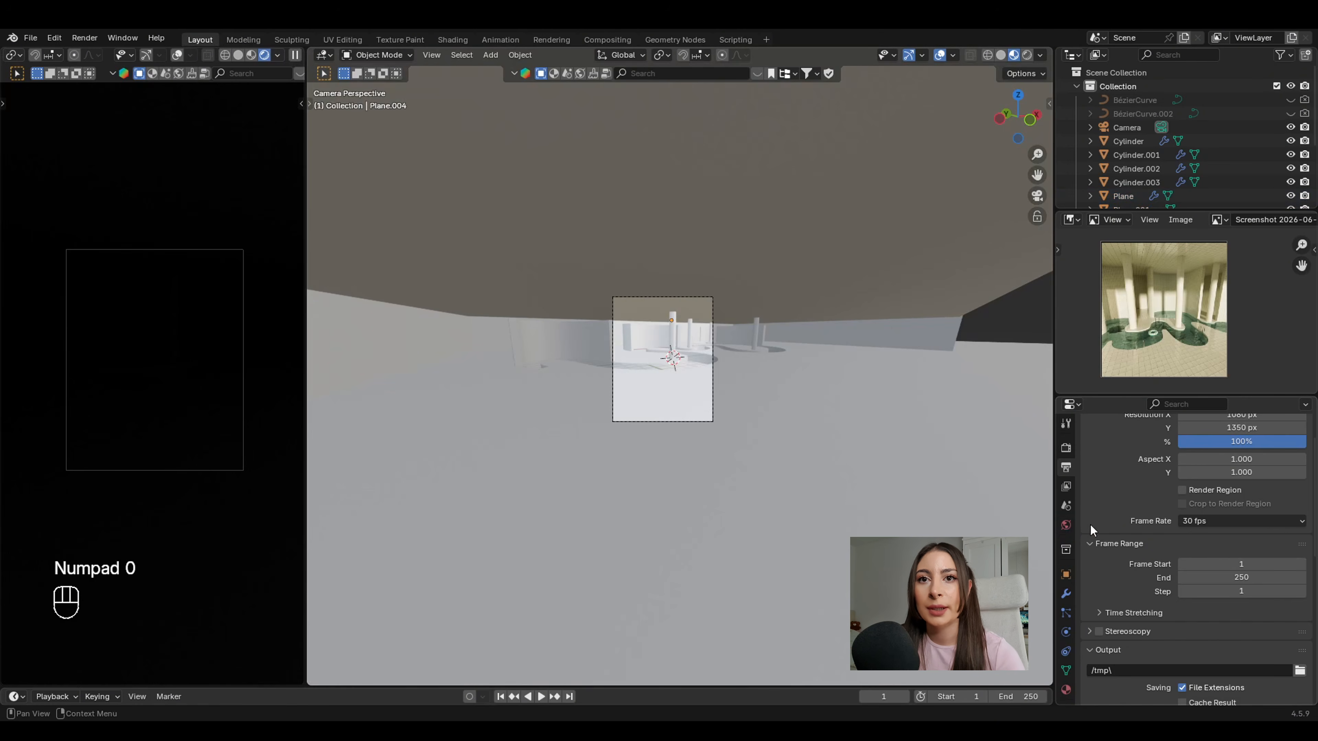
Use an environment texture as the world background colour and load the kloofendal puresky 4K EXR image.
{"action": "left_click", "coordinate": [1066, 525]}
{"action": "left_click", "coordinate": [1179, 502]}
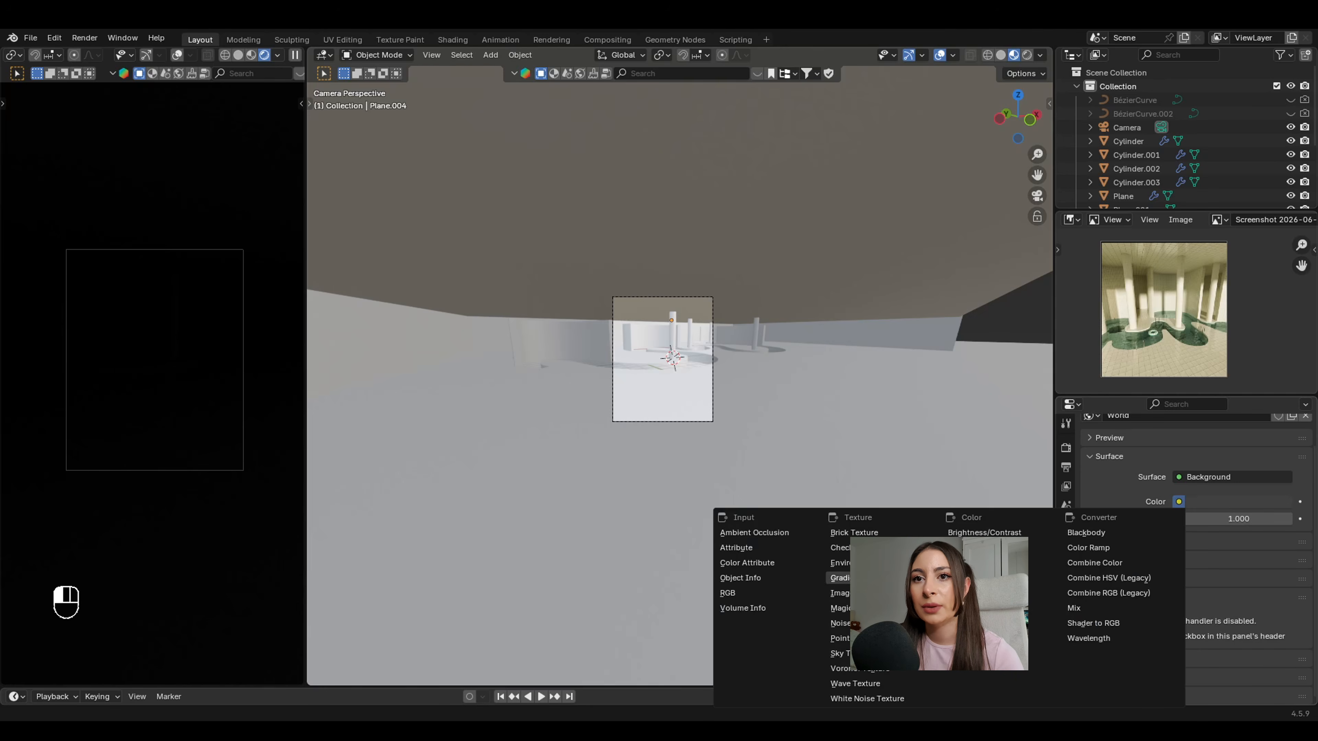
{"action": "left_click", "coordinate": [856, 563]}
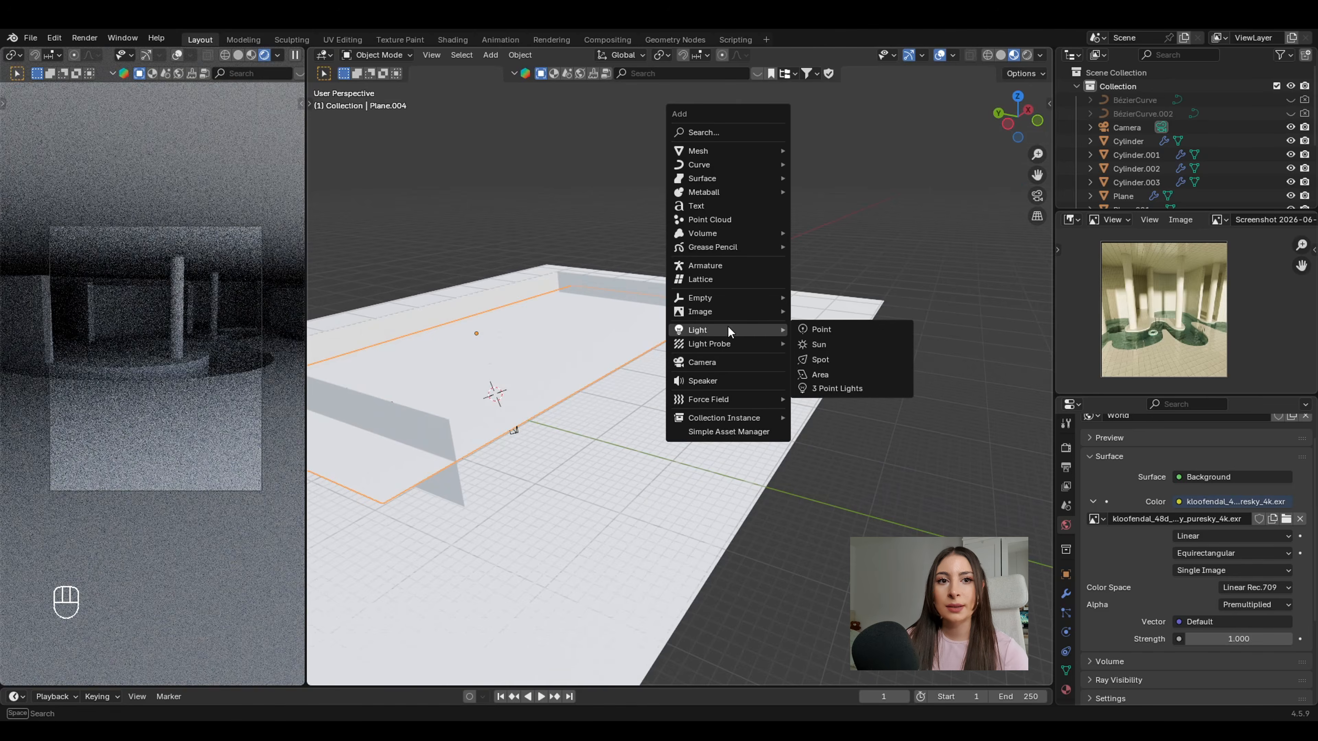
Add a sun light and move it away from the pool to the open side of the room.
{"action": "left_click", "coordinate": [846, 344]}
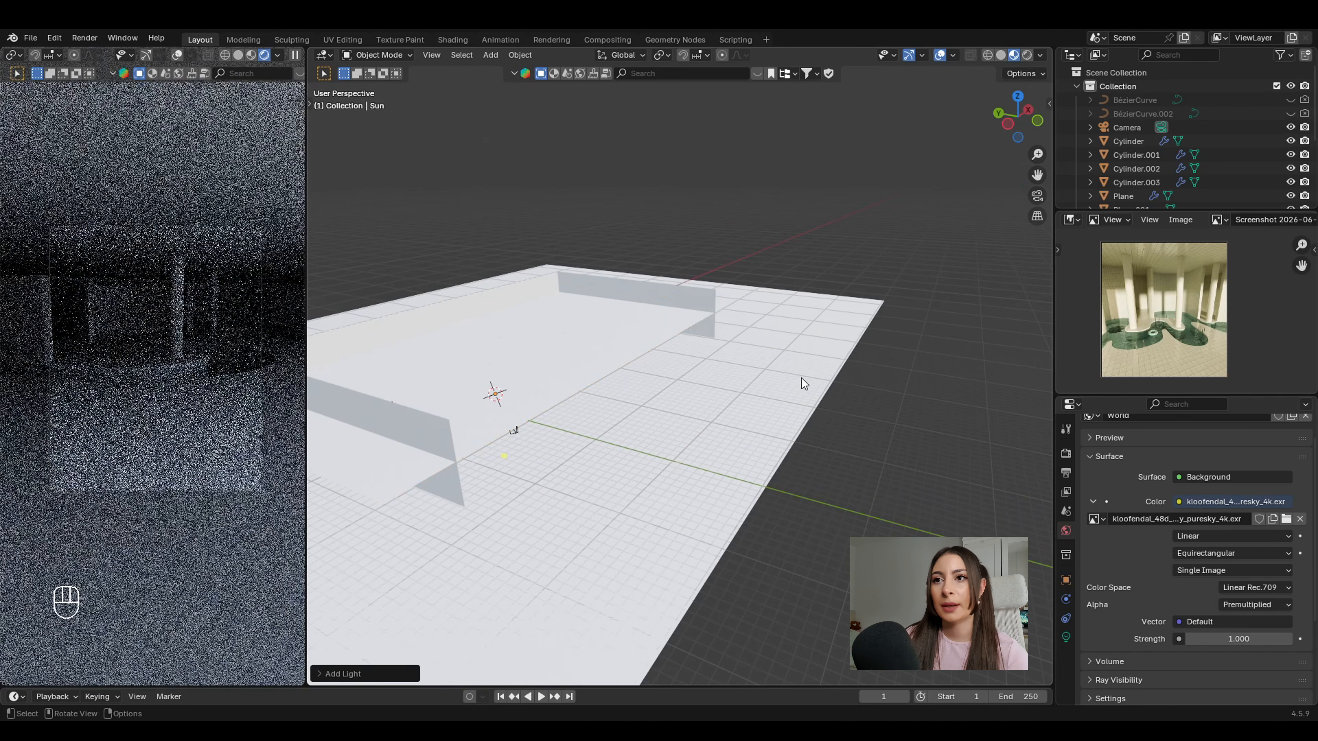
{"action": "key", "text": "g"}
{"action": "key", "text": "g"}
{"action": "left_click", "coordinate": [850, 368]}
Rotate the sun about the X and Z axes to shine into the room and increase its strength.
{"action": "key", "text": "r"}
{"action": "key", "text": "x"}
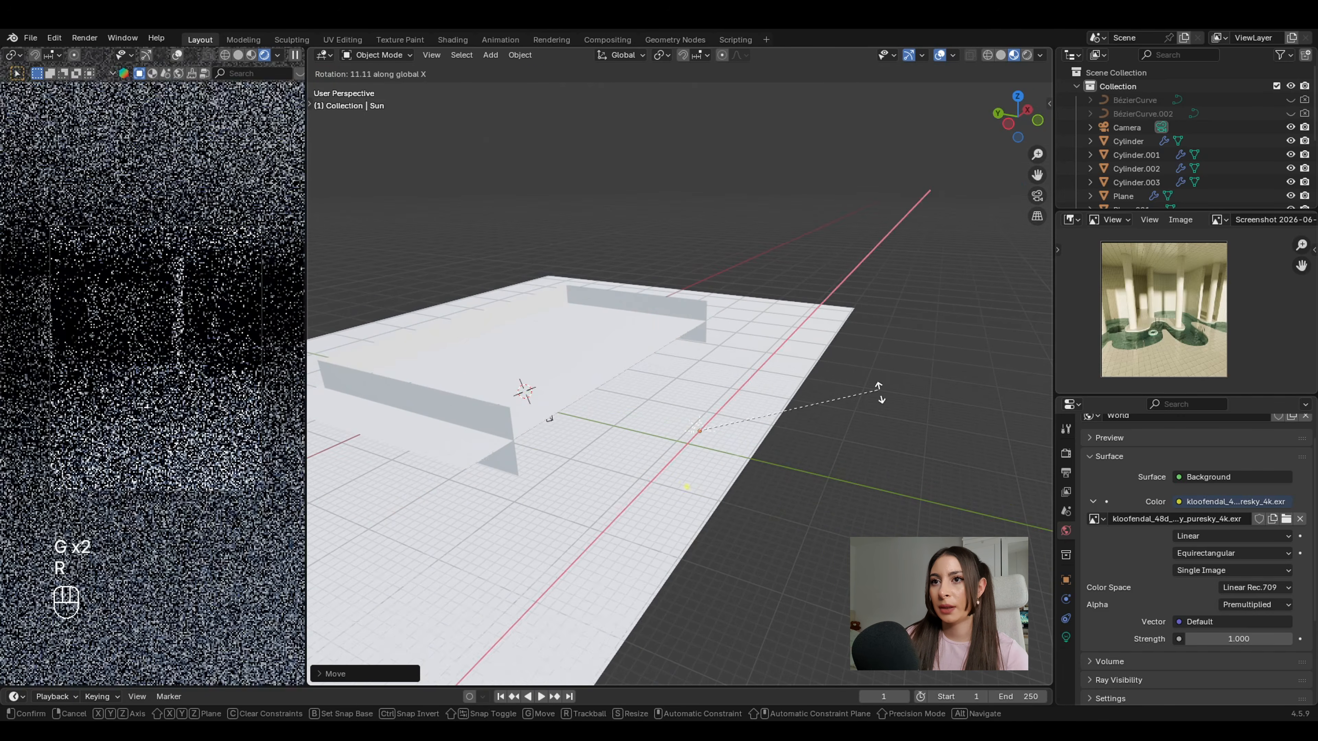
{"action": "key", "text": "z"}
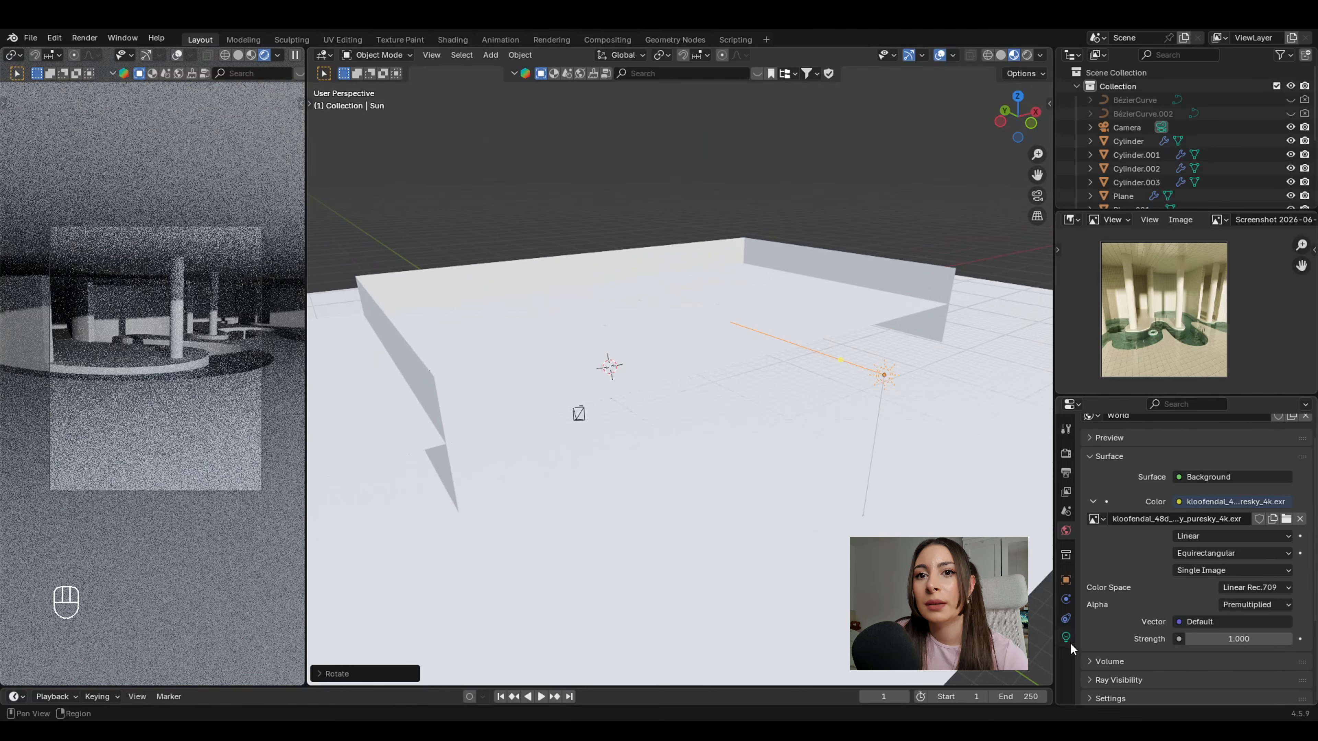
{"action": "left_click", "coordinate": [1069, 641]}
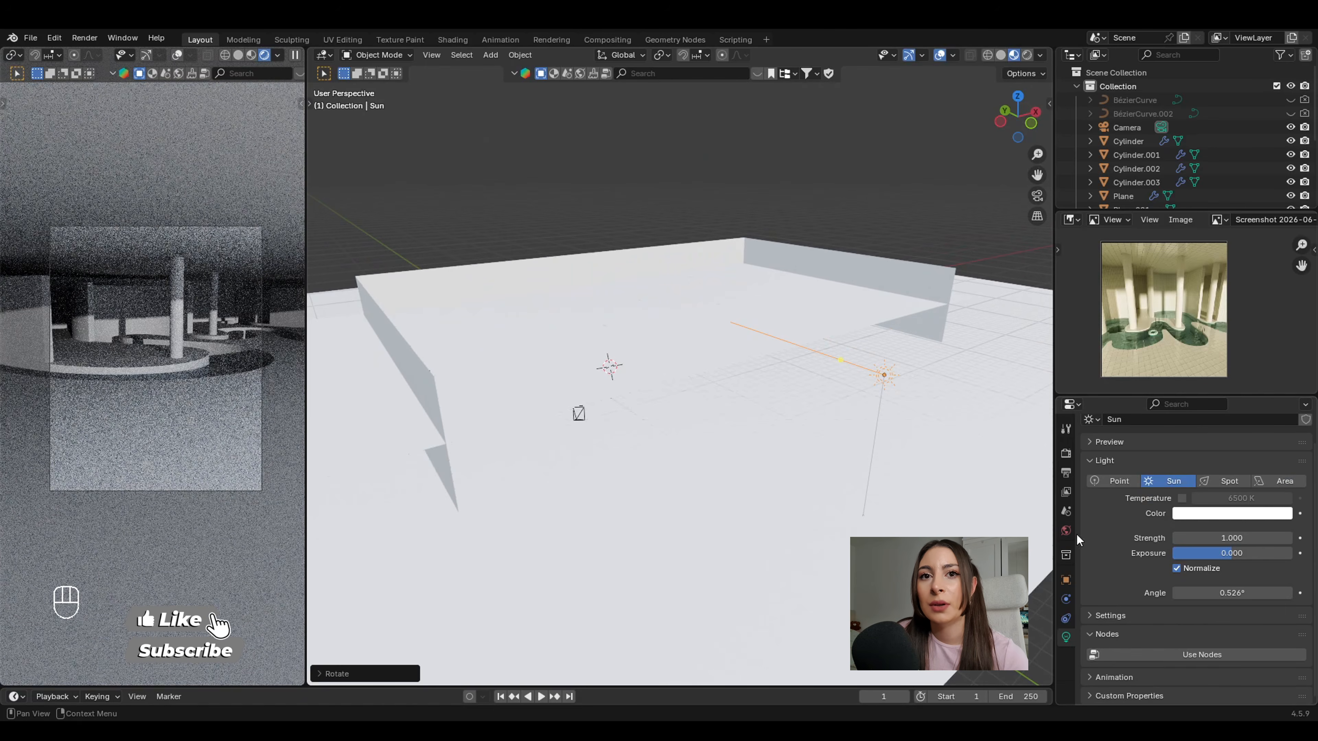
{"action": "left_click_drag", "start_coordinate": [1233, 538], "coordinate": [1292, 537]}
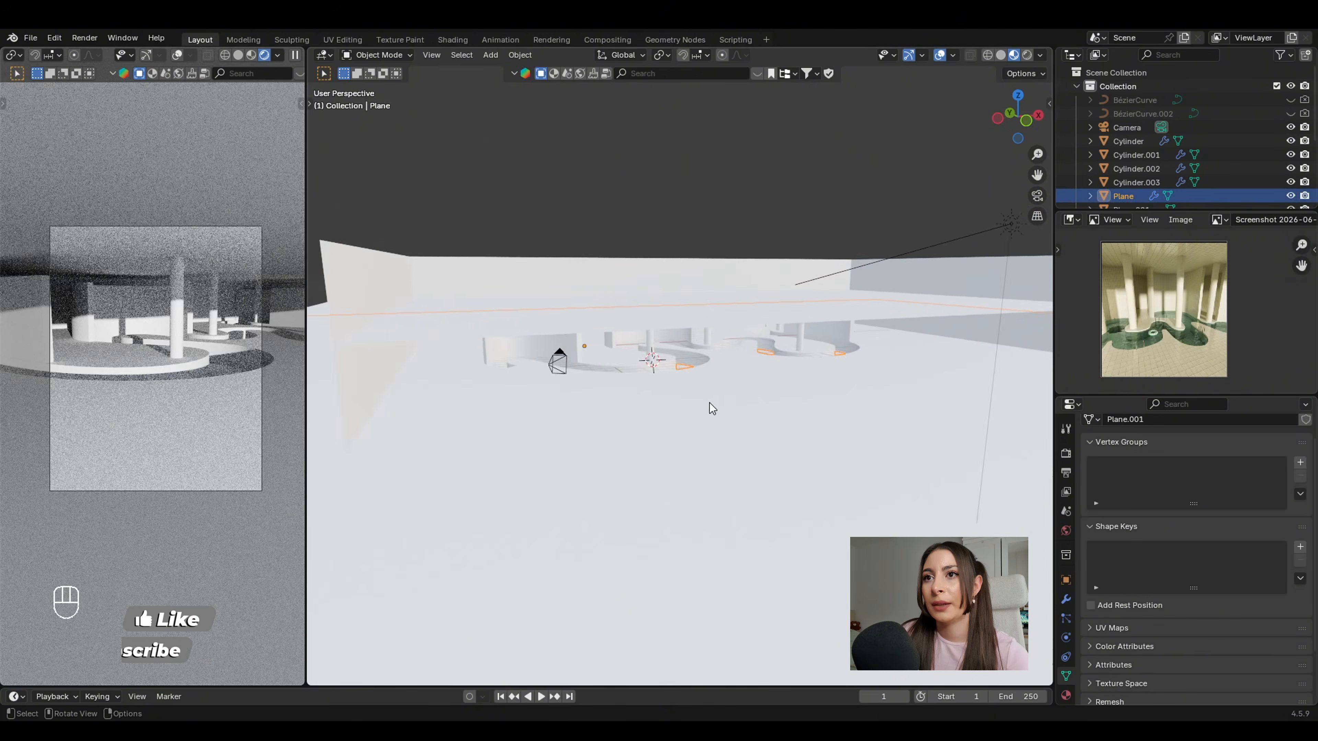
Apply the scale of the pool floor plane, the front column and other room objects.
{"action": "key", "text": "Tab"}
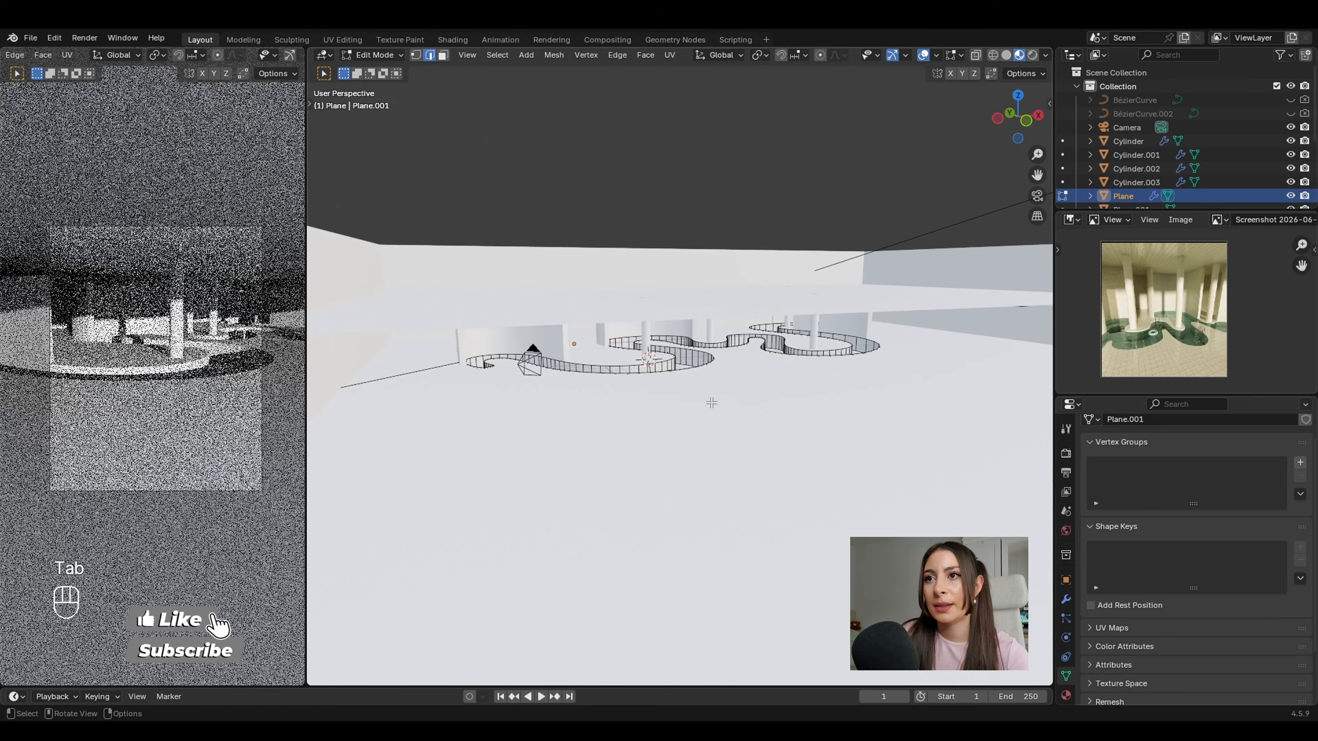
{"action": "key", "text": "Tab"}
{"action": "key", "text": "ctrl+a"}
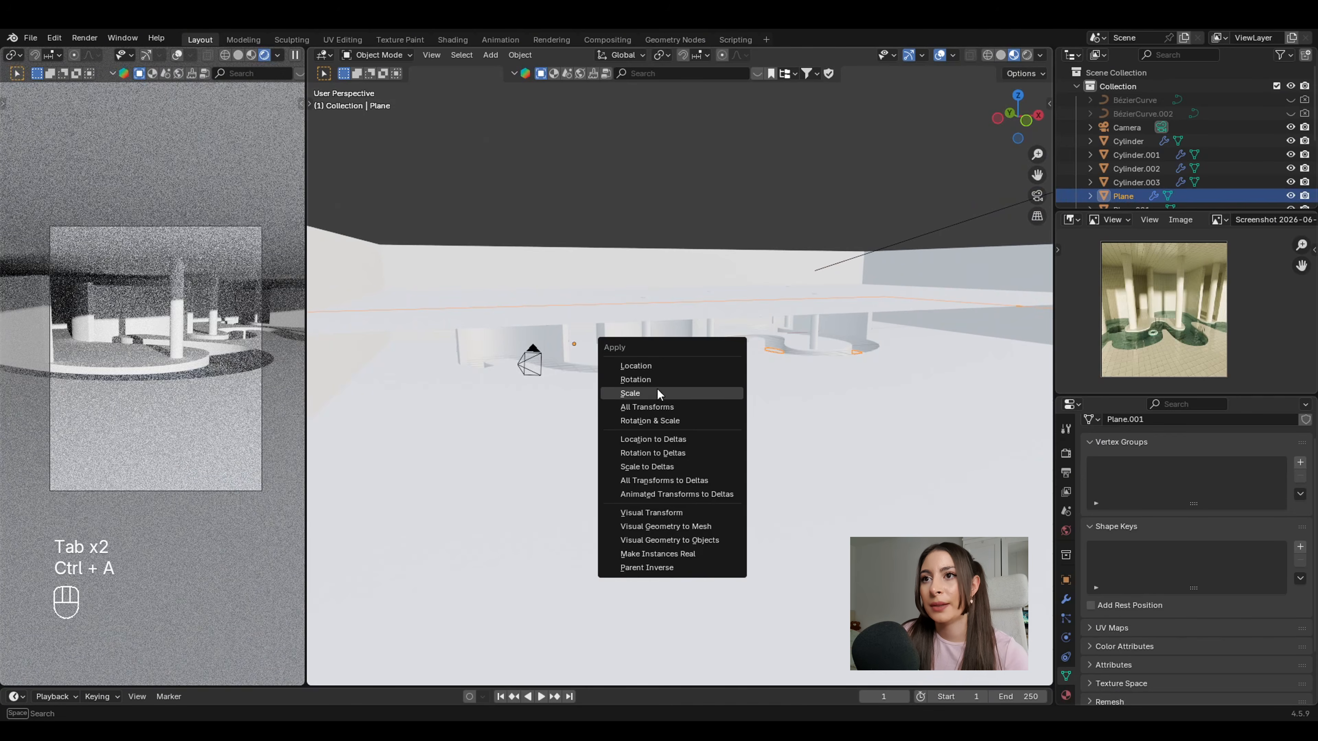
{"action": "left_click", "coordinate": [698, 393]}
{"action": "key", "text": "ctrl+a"}
{"action": "left_click", "coordinate": [666, 318]}
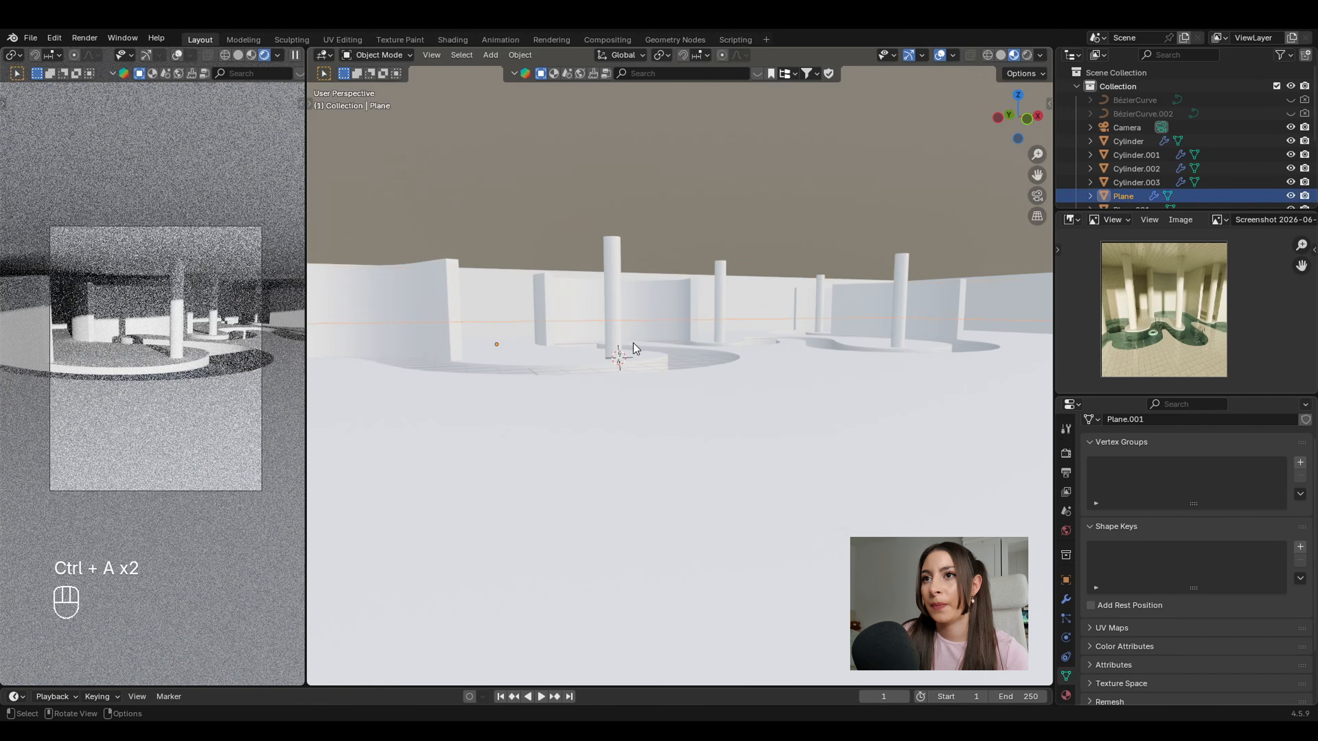
{"action": "left_click", "coordinate": [620, 332]}
{"action": "key", "text": "ctrl+a"}
{"action": "left_click", "coordinate": [624, 332]}
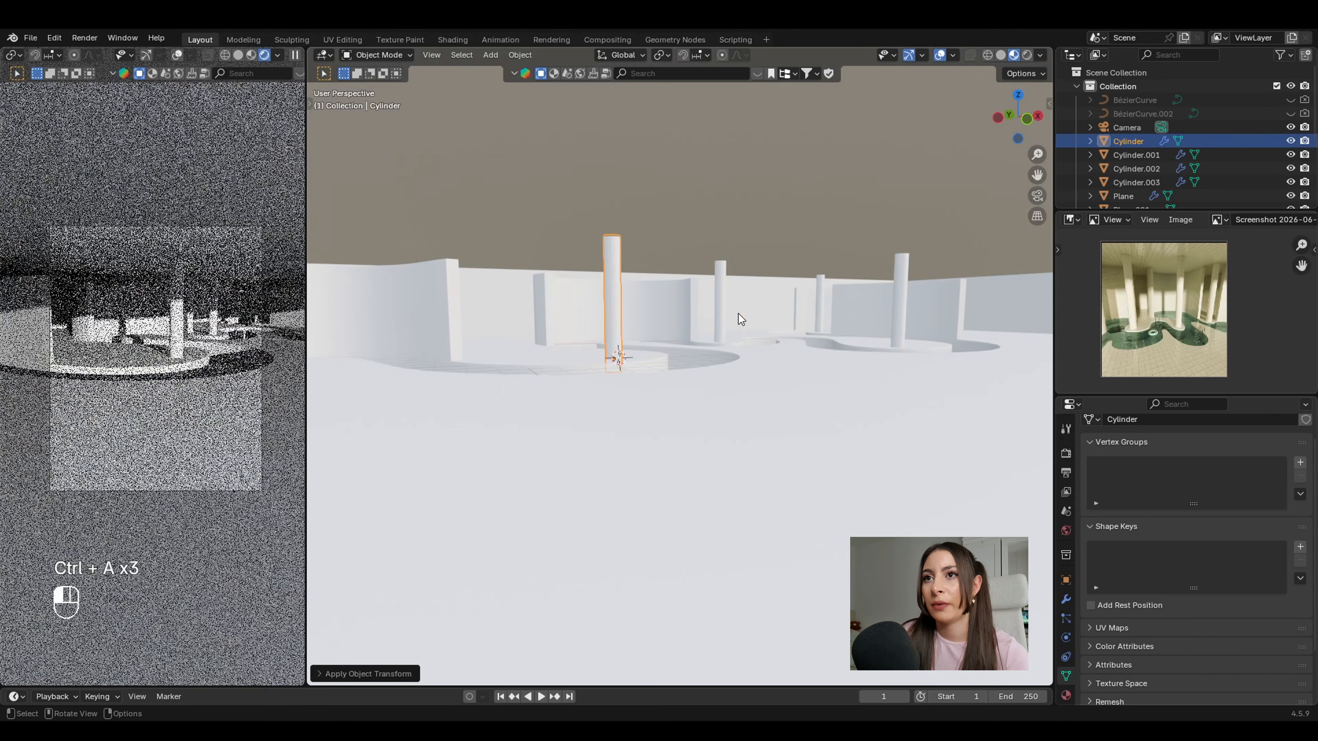
{"action": "key", "text": "ctrl+a"}
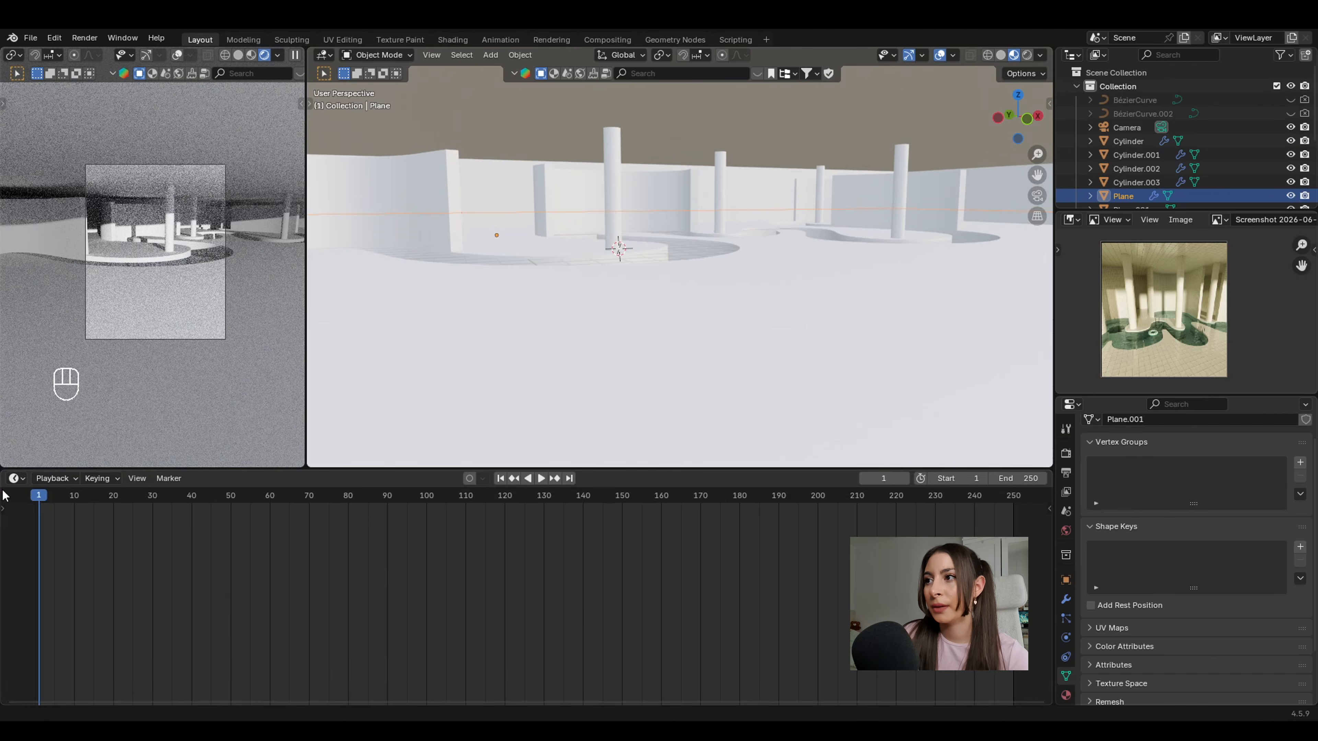
Turn the timeline area into a Shader Editor and give the pool floor a new material with Tiles107_2K textures.
{"action": "left_click", "coordinate": [15, 479]}
{"action": "left_click", "coordinate": [104, 594]}
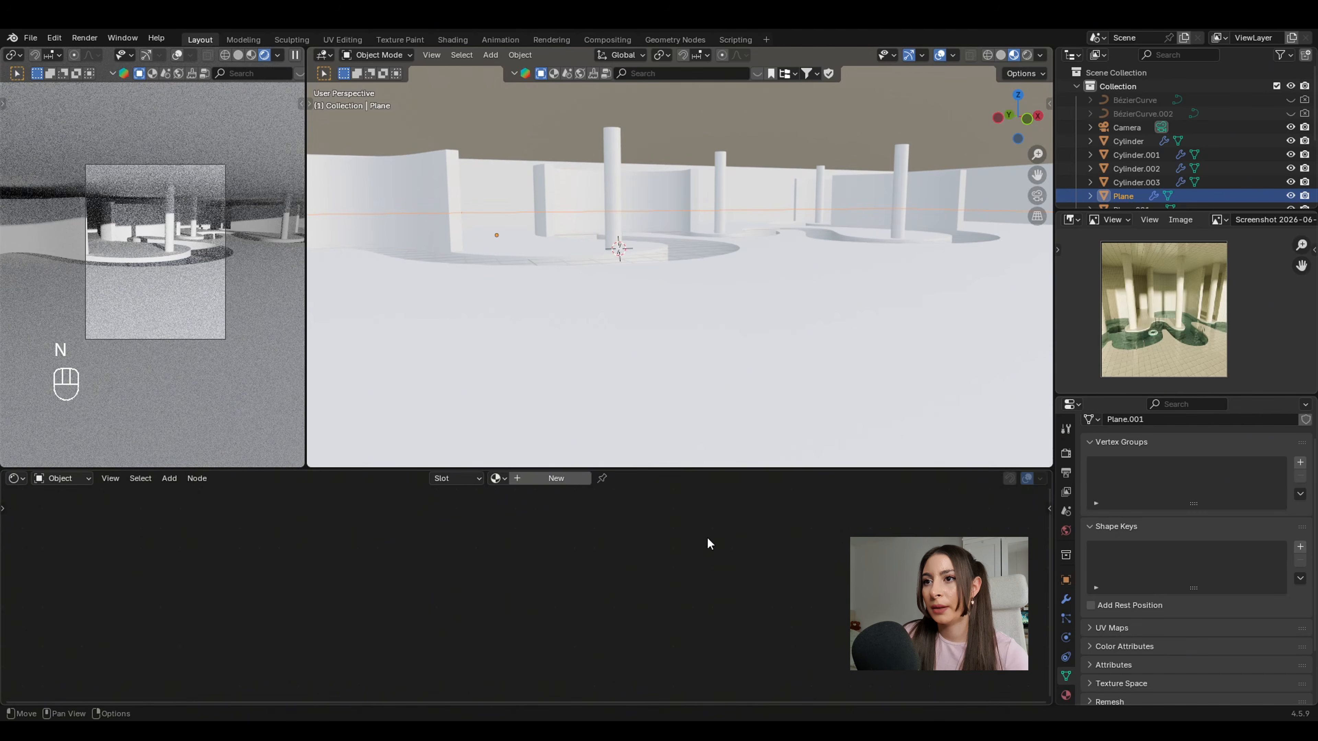
{"action": "left_click", "coordinate": [549, 483]}
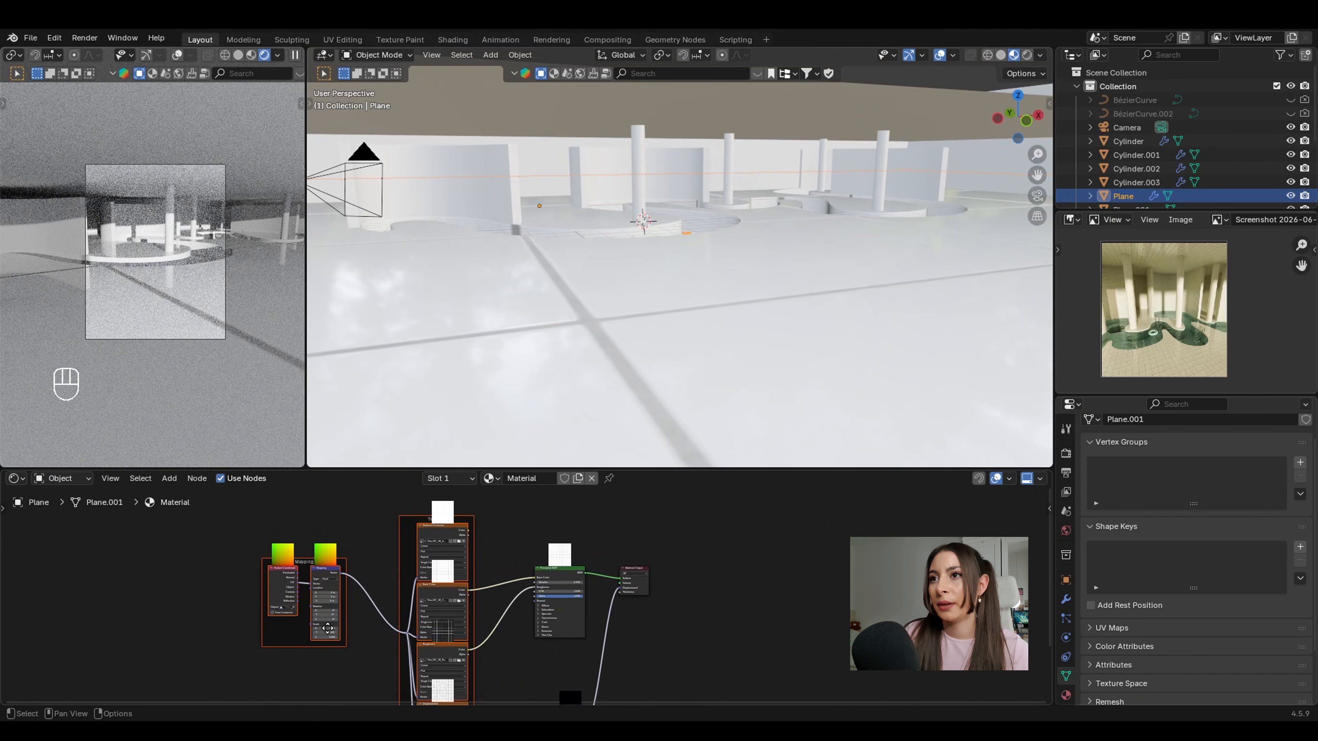
Set the tile mapping scale to -44.7 on all axes and unwrap the whole pool floor mesh with Minimum Stretch.
{"action": "scroll", "coordinate": [327, 629], "scroll_direction": "up", "scroll_amount": 7}
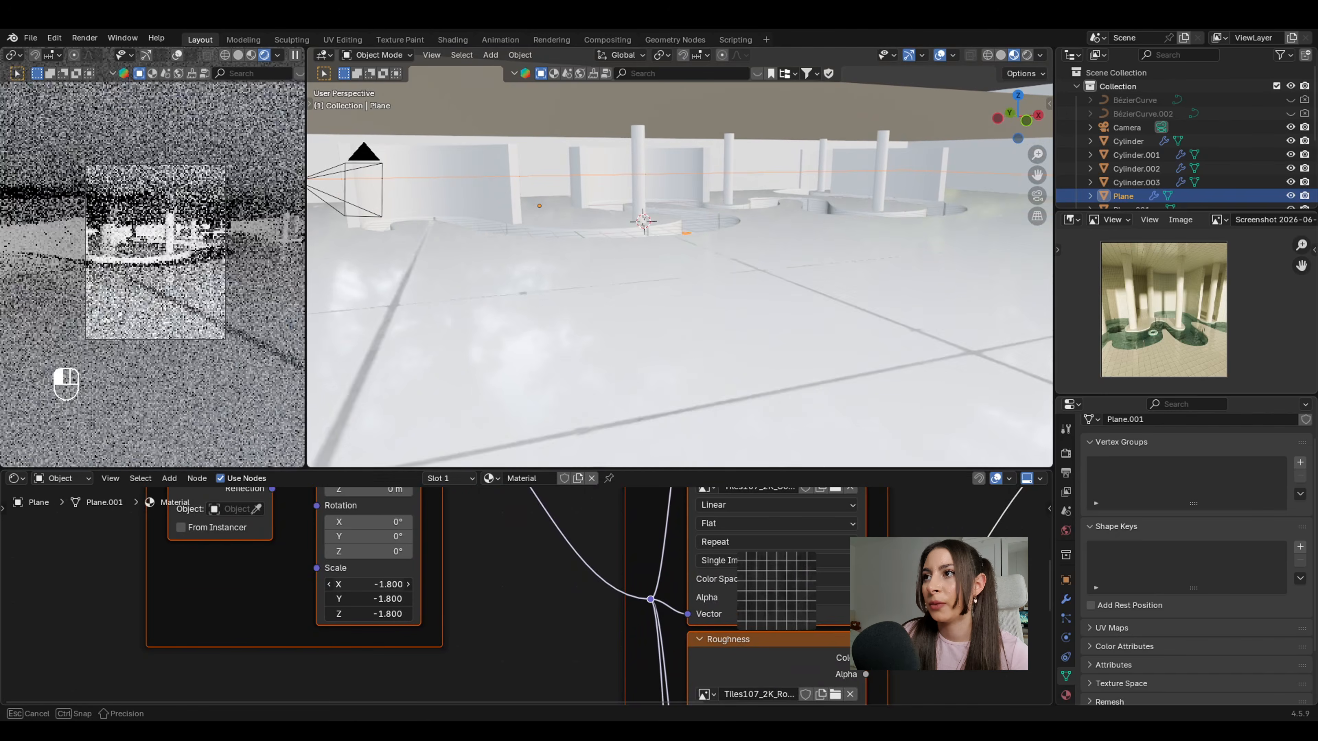
{"action": "key", "text": "Tab"}
{"action": "key", "text": "a"}
{"action": "key", "text": "u"}
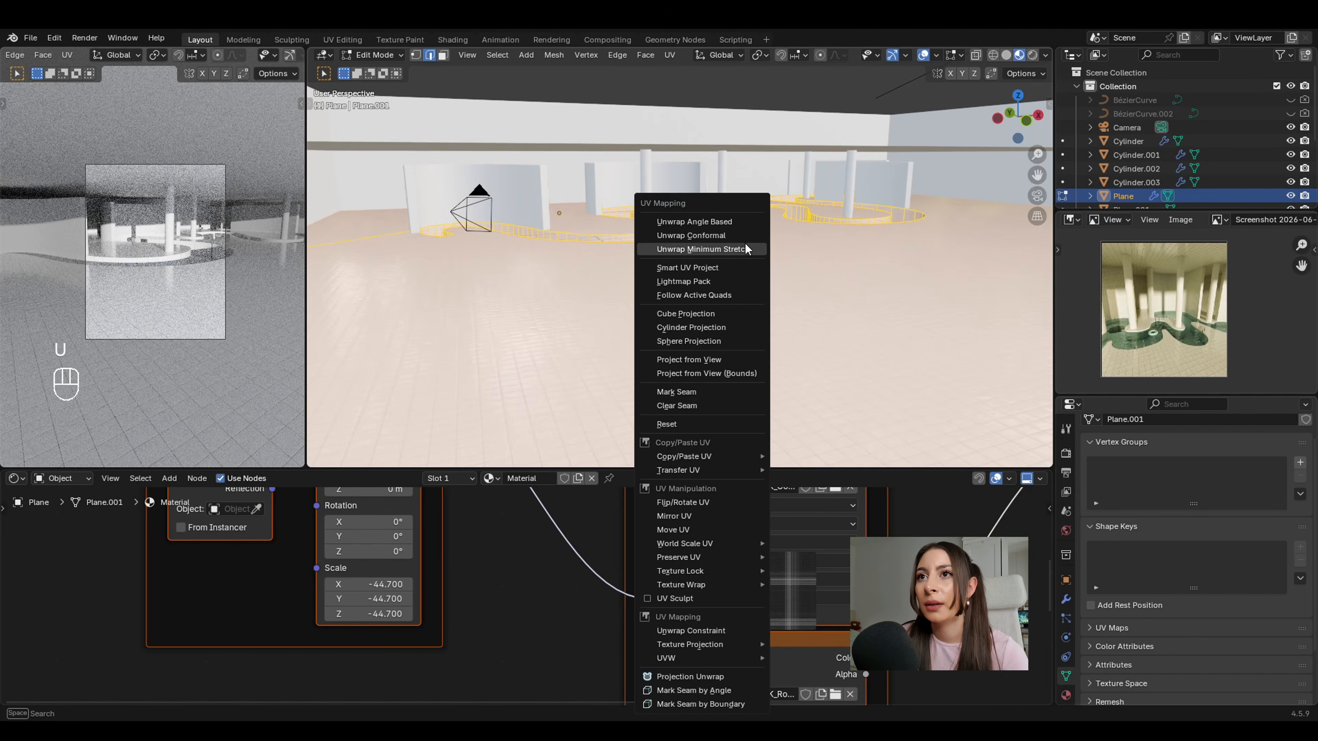
{"action": "left_click", "coordinate": [744, 249]}
{"action": "scroll", "coordinate": [747, 301], "scroll_direction": "up", "scroll_amount": 6}
{"action": "key", "text": "Tab"}
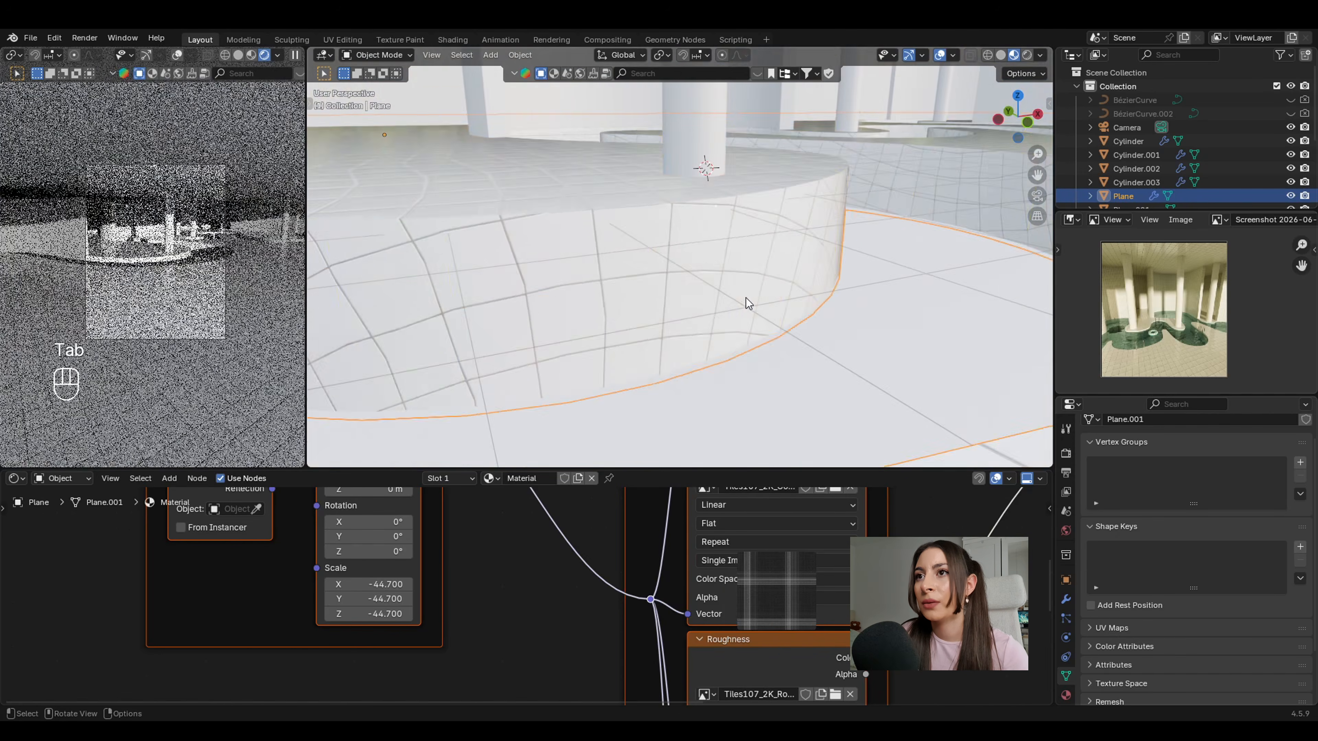
{"action": "key", "text": "Tab"}
{"action": "scroll", "coordinate": [771, 297], "scroll_direction": "down", "scroll_amount": 6}
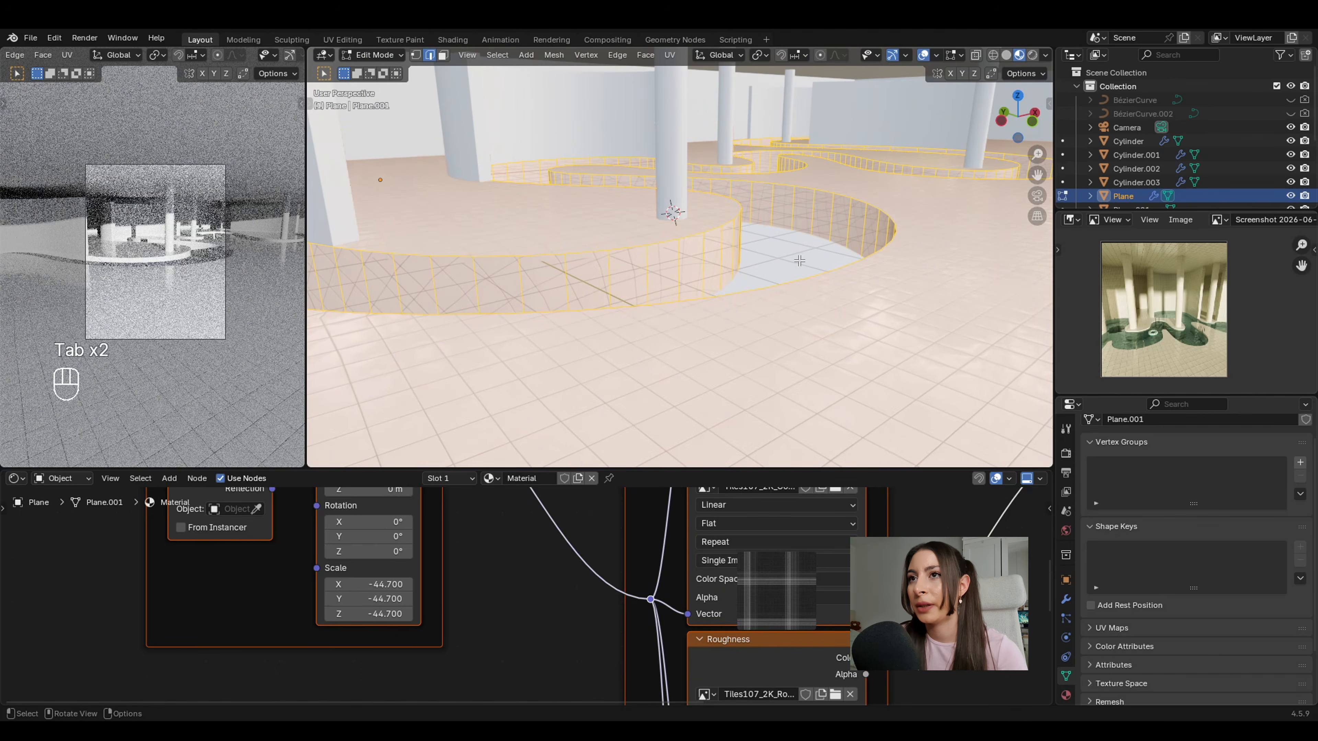
Remap the pool floor mesh's UVs with Cube Projection and return to Object Mode.
{"action": "key", "text": "u"}
{"action": "left_click", "coordinate": [778, 314]}
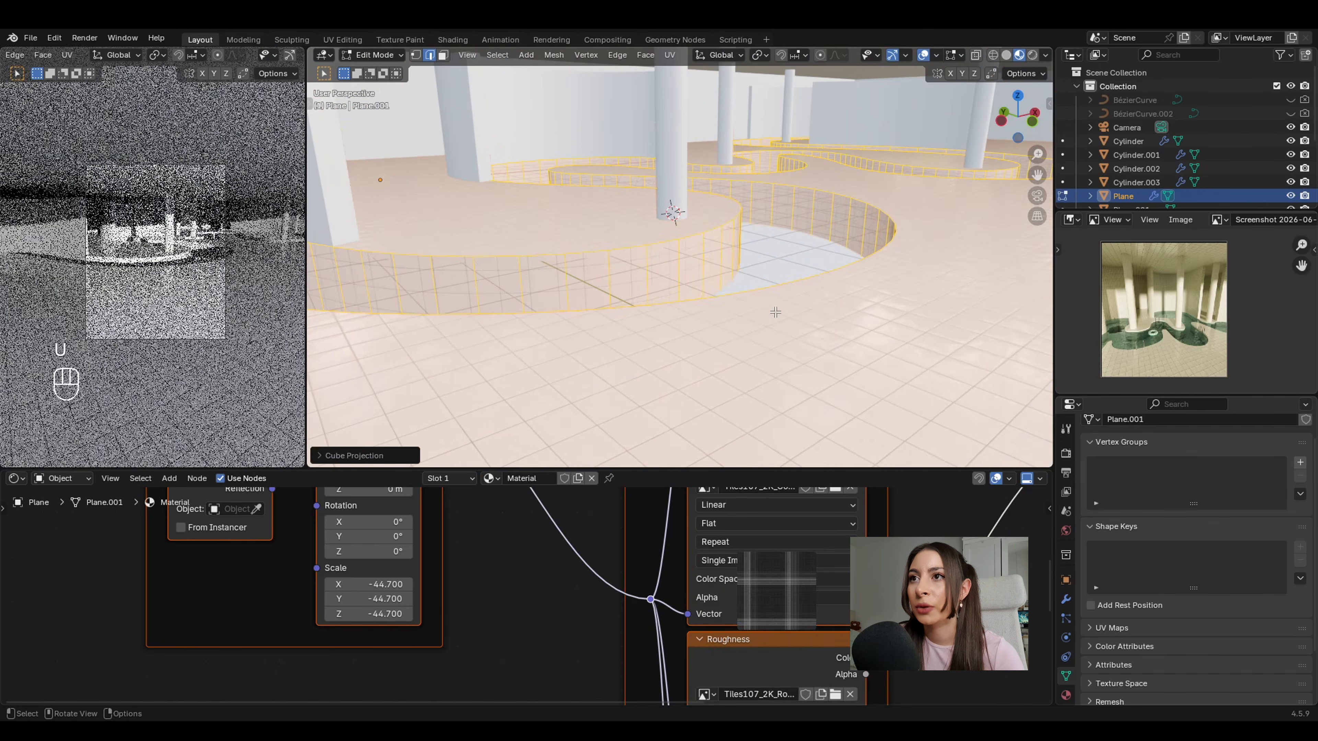
{"action": "scroll", "coordinate": [775, 312], "scroll_direction": "up", "scroll_amount": 5}
{"action": "key", "text": "Tab"}
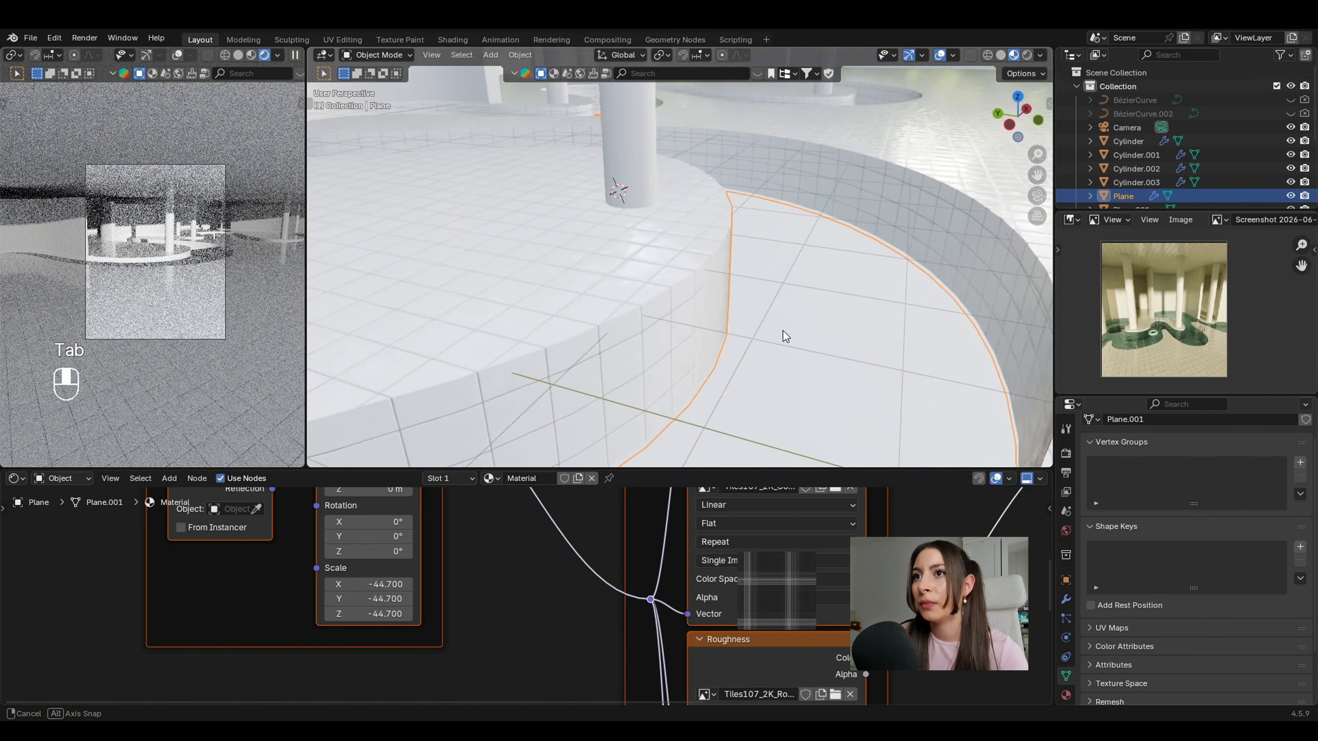
{"action": "middle_click_drag", "start_coordinate": [783, 331], "coordinate": [808, 331]}
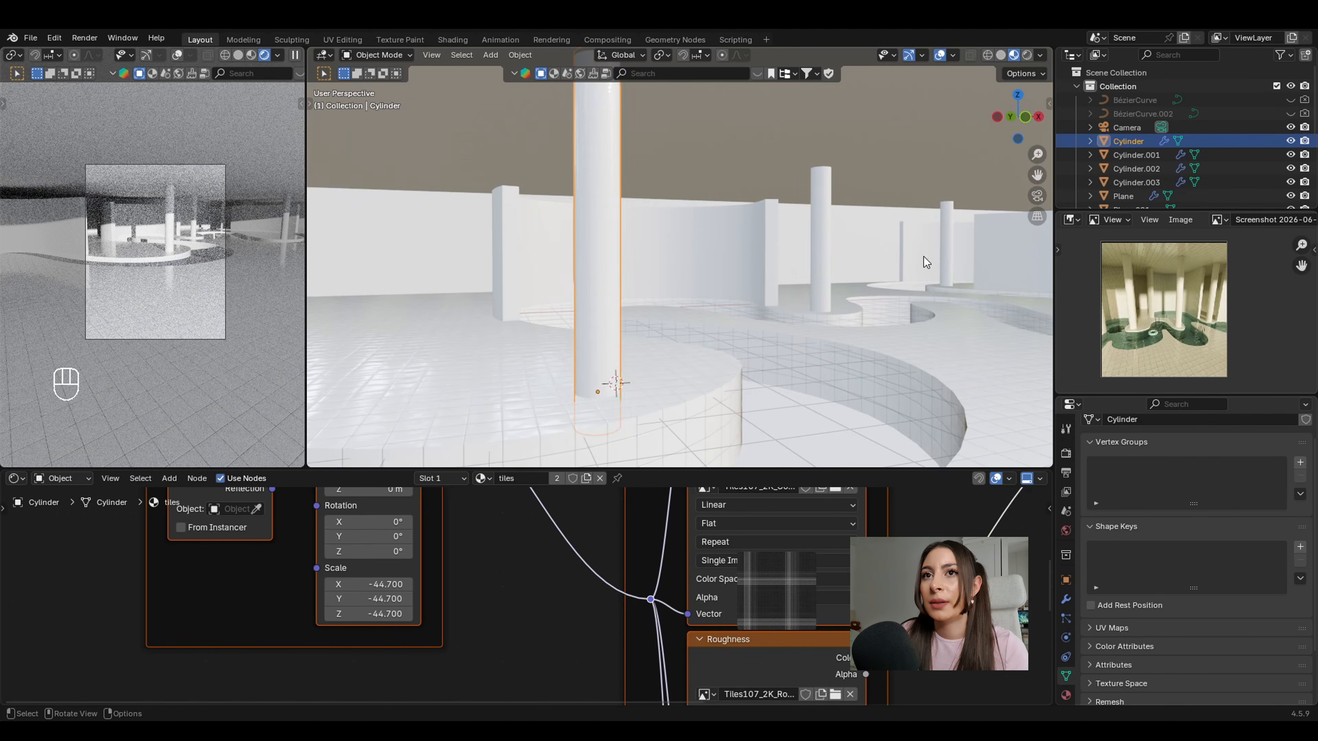
Link the pool floor's tiles material to the two back columns and the curved partition walls.
{"action": "left_click", "coordinate": [946, 253]}
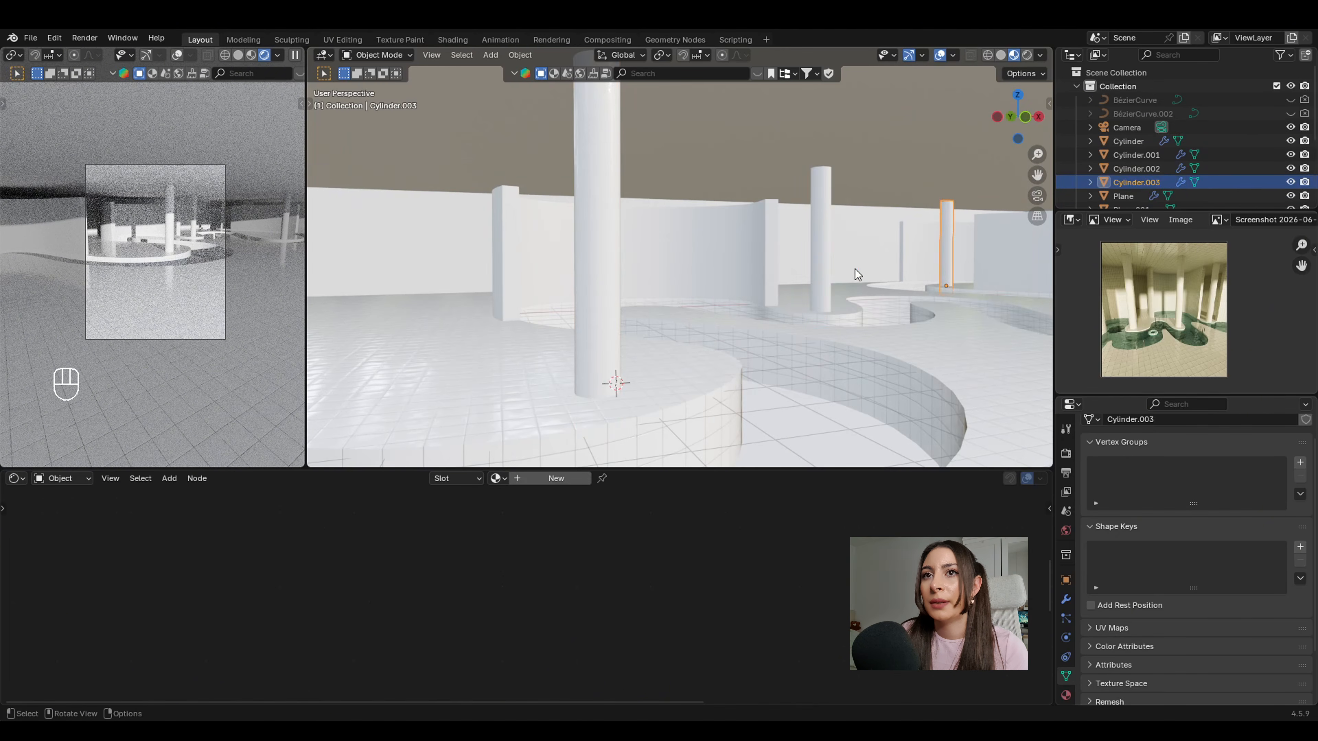
{"action": "left_click", "coordinate": [820, 279], "text": "shift"}
{"action": "left_click", "coordinate": [734, 266], "text": "shift"}
{"action": "scroll", "coordinate": [746, 295], "scroll_direction": "down", "scroll_amount": 5}
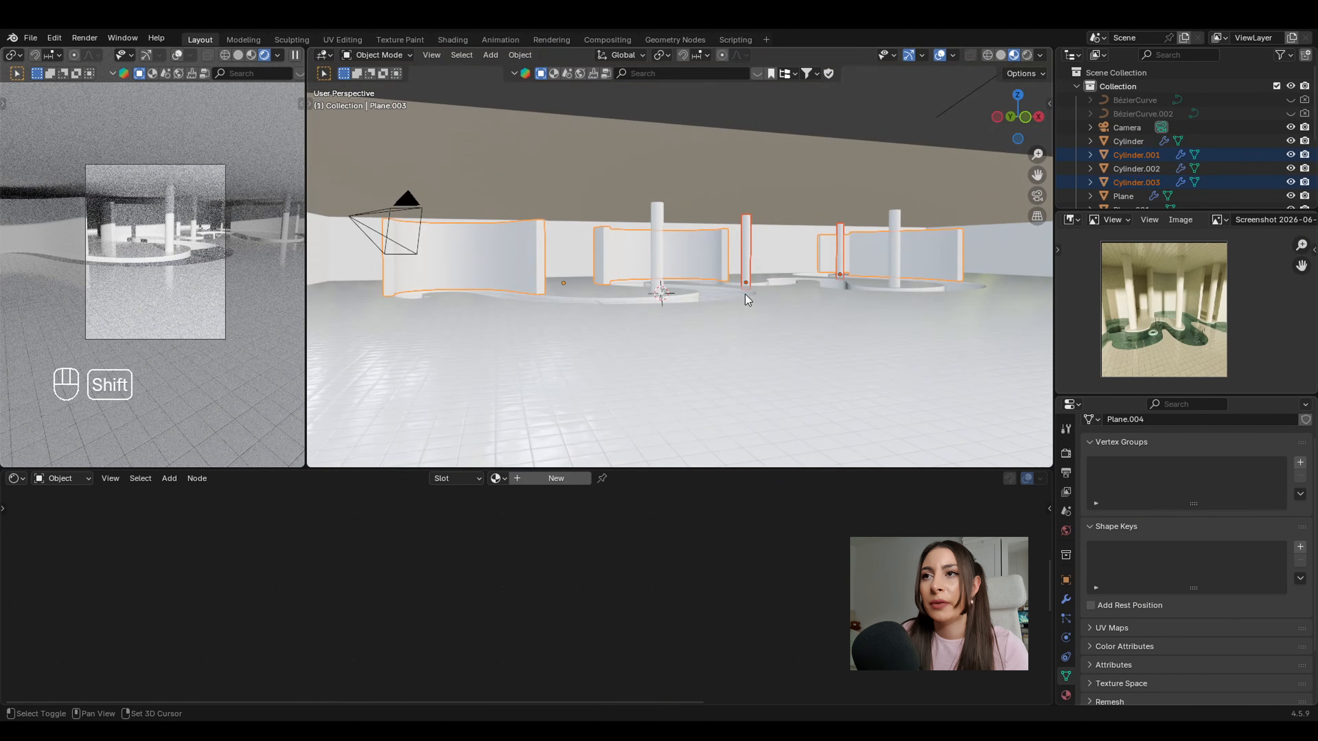
{"action": "scroll", "coordinate": [737, 292], "scroll_direction": "up", "scroll_amount": 5}
{"action": "left_click", "coordinate": [557, 380], "text": "shift"}
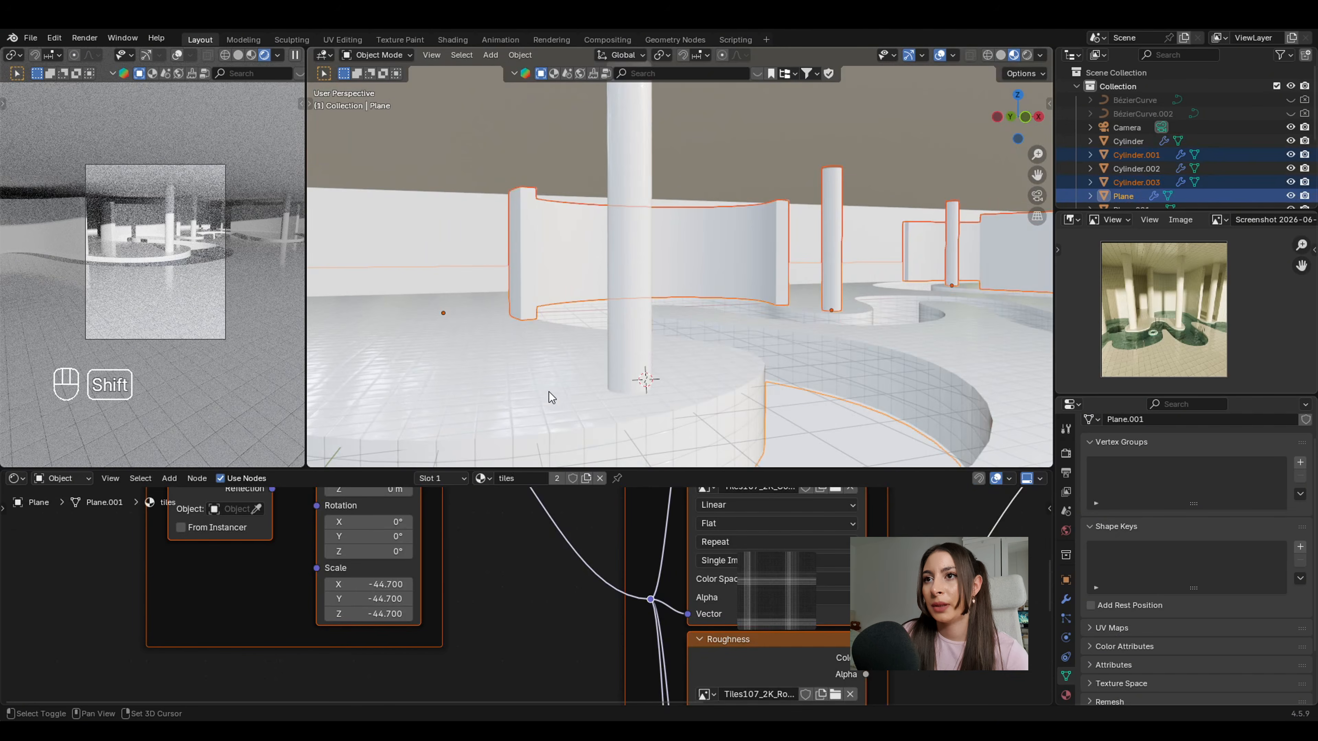
{"action": "scroll", "coordinate": [554, 390], "scroll_direction": "down", "scroll_amount": 1}
{"action": "key", "text": "ctrl+l"}
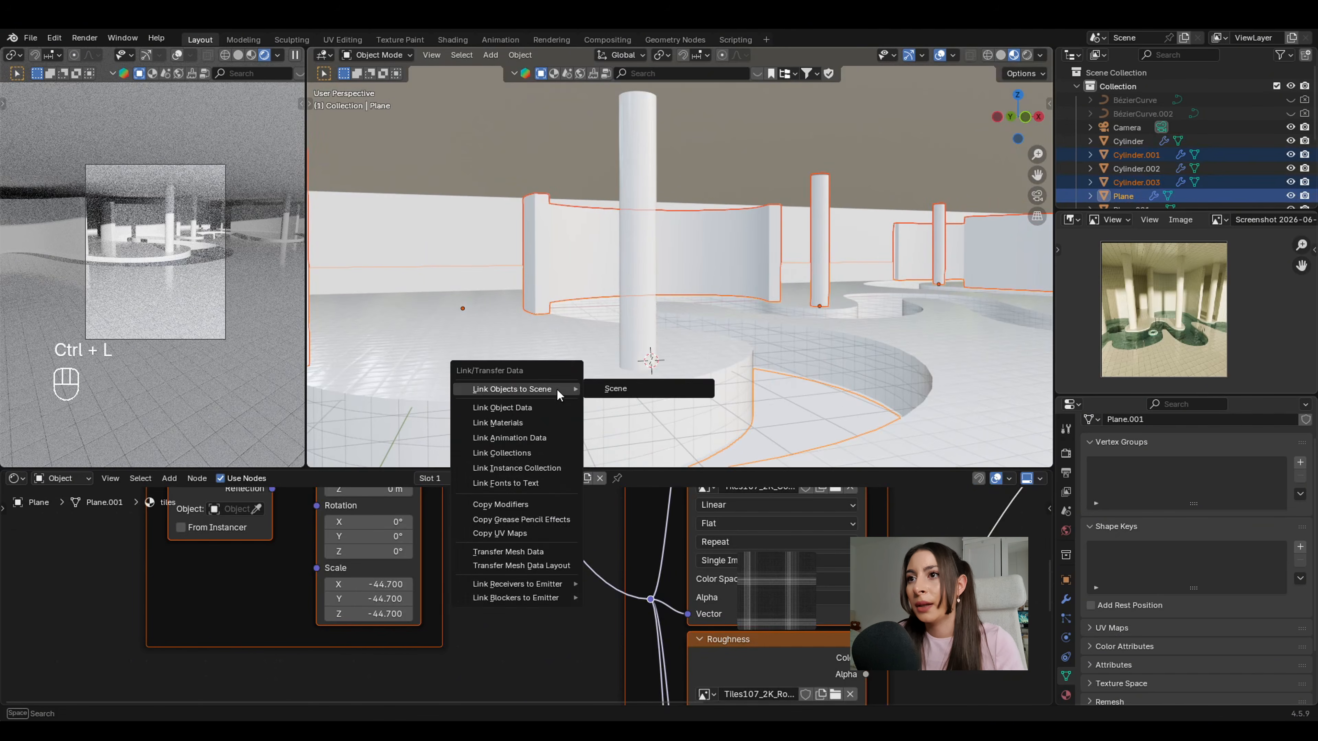
{"action": "left_click", "coordinate": [551, 420]}
Make the front column's tiles material a separate copy and name it "tiles pillars".
{"action": "left_click", "coordinate": [655, 305]}
{"action": "scroll", "coordinate": [652, 306], "scroll_direction": "up", "scroll_amount": 10}
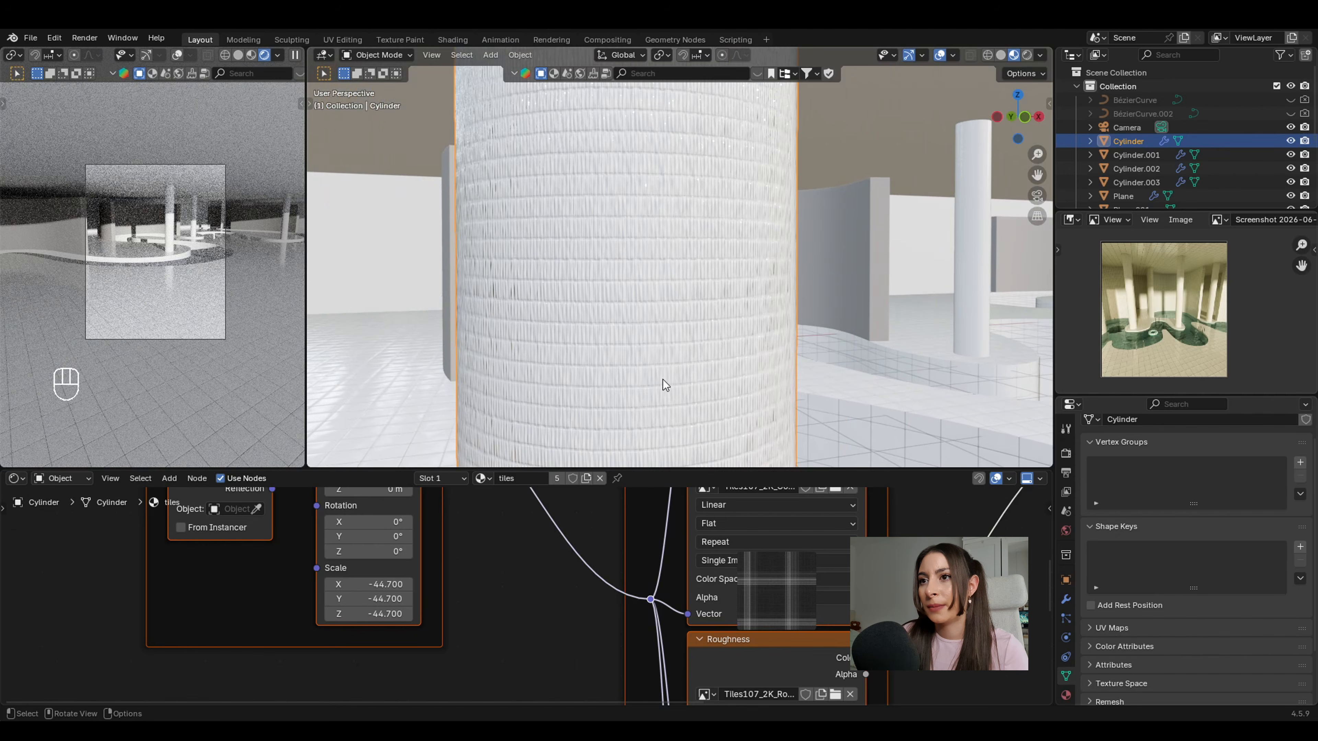
{"action": "left_click", "coordinate": [586, 478]}
{"action": "left_click", "coordinate": [534, 478]}
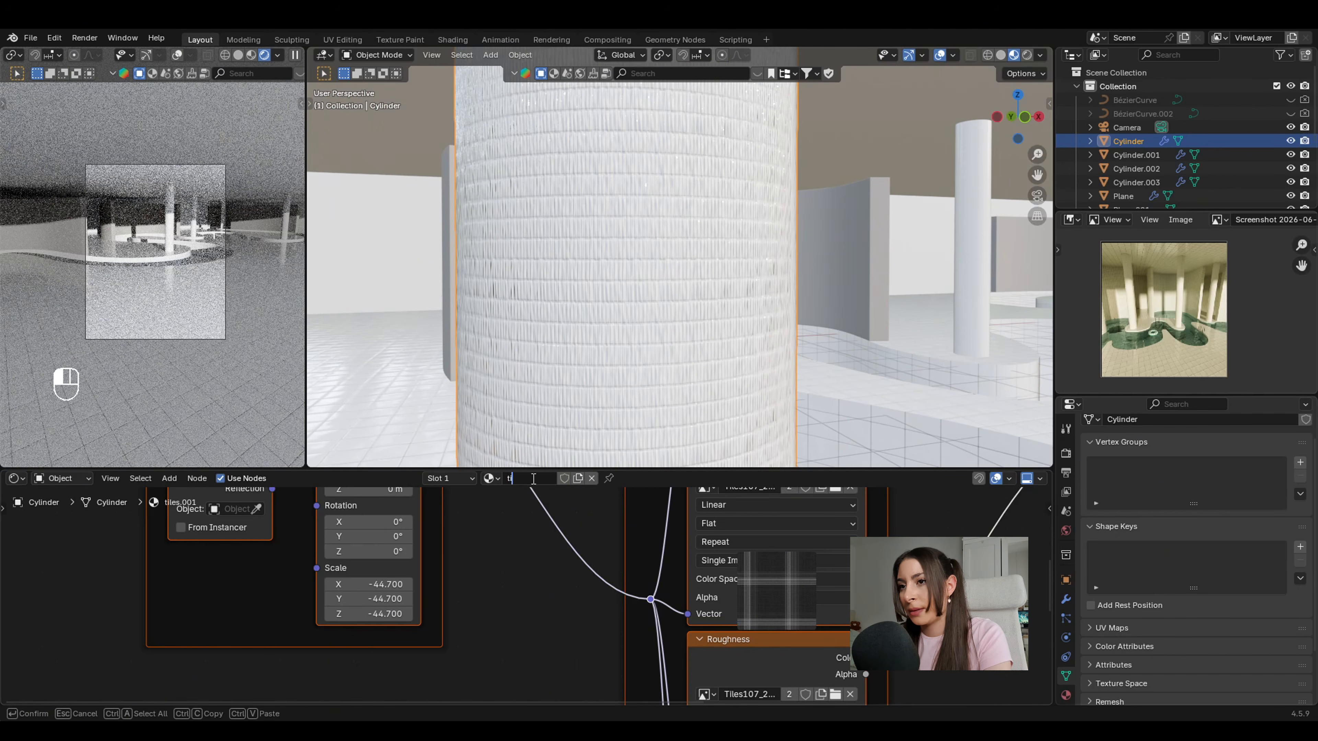
{"action": "type", "text": "tiles p"}
{"action": "type", "text": "illars"}
{"action": "key", "text": "Return"}
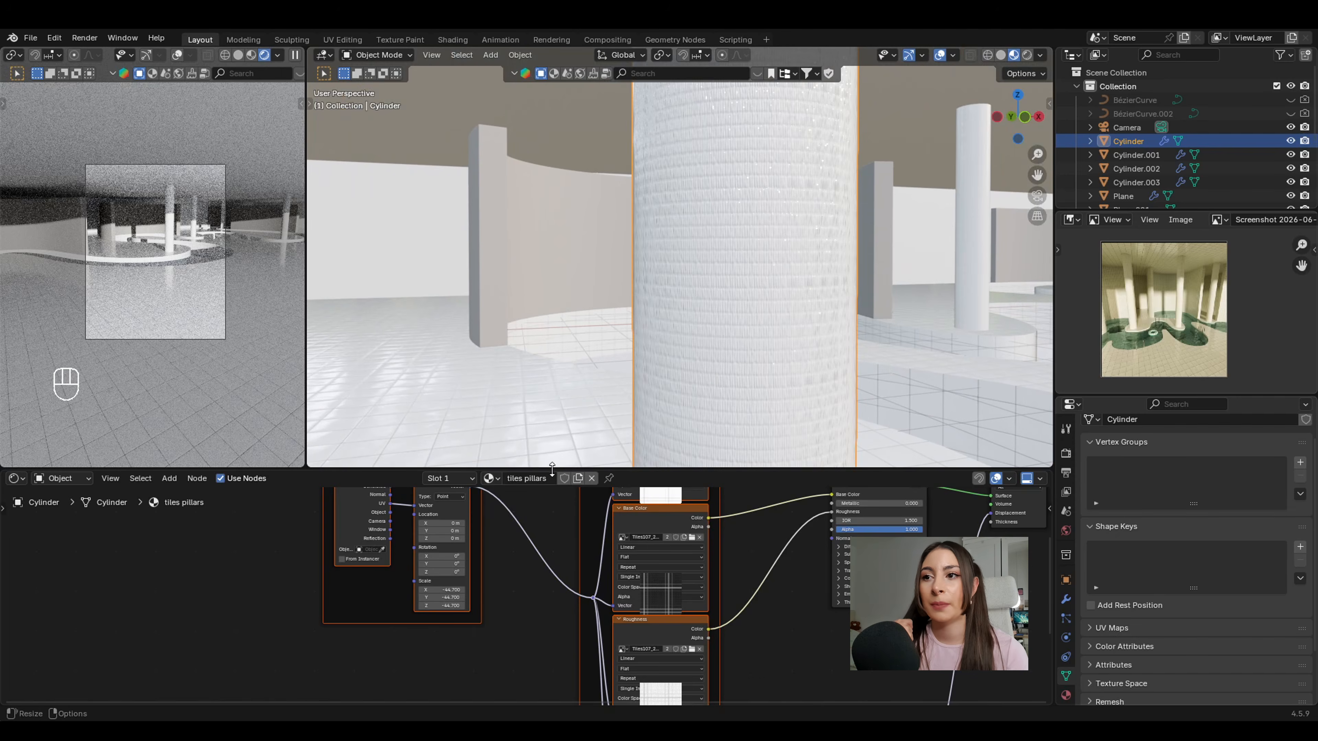
Set the mapping scale of the tiles pillars material to -5 on all axes.
{"action": "scroll", "coordinate": [531, 579], "scroll_direction": "up", "scroll_amount": 5}
{"action": "left_click_drag", "start_coordinate": [488, 518], "coordinate": [457, 554]}
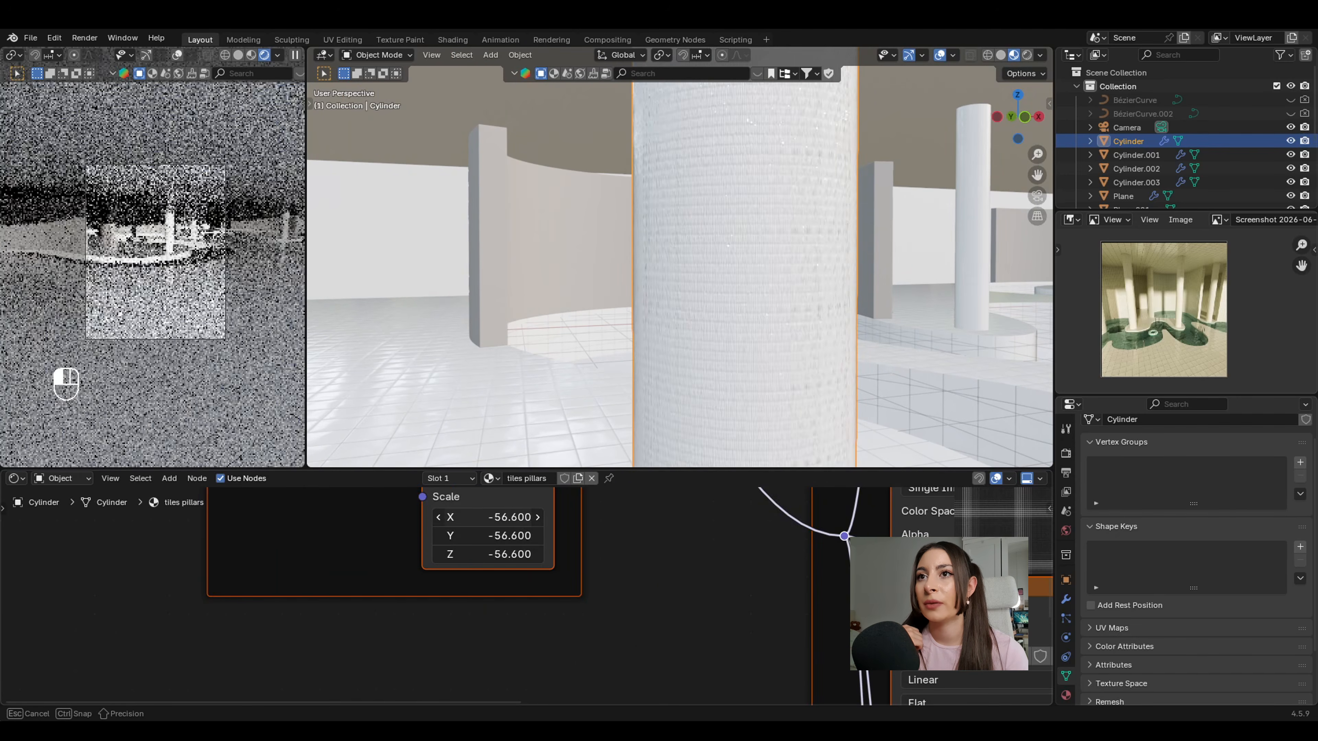
{"action": "key", "text": "Escape"}
{"action": "scroll", "coordinate": [859, 340], "scroll_direction": "down", "scroll_amount": 9}
{"action": "scroll", "coordinate": [760, 299], "scroll_direction": "up", "scroll_amount": 8}
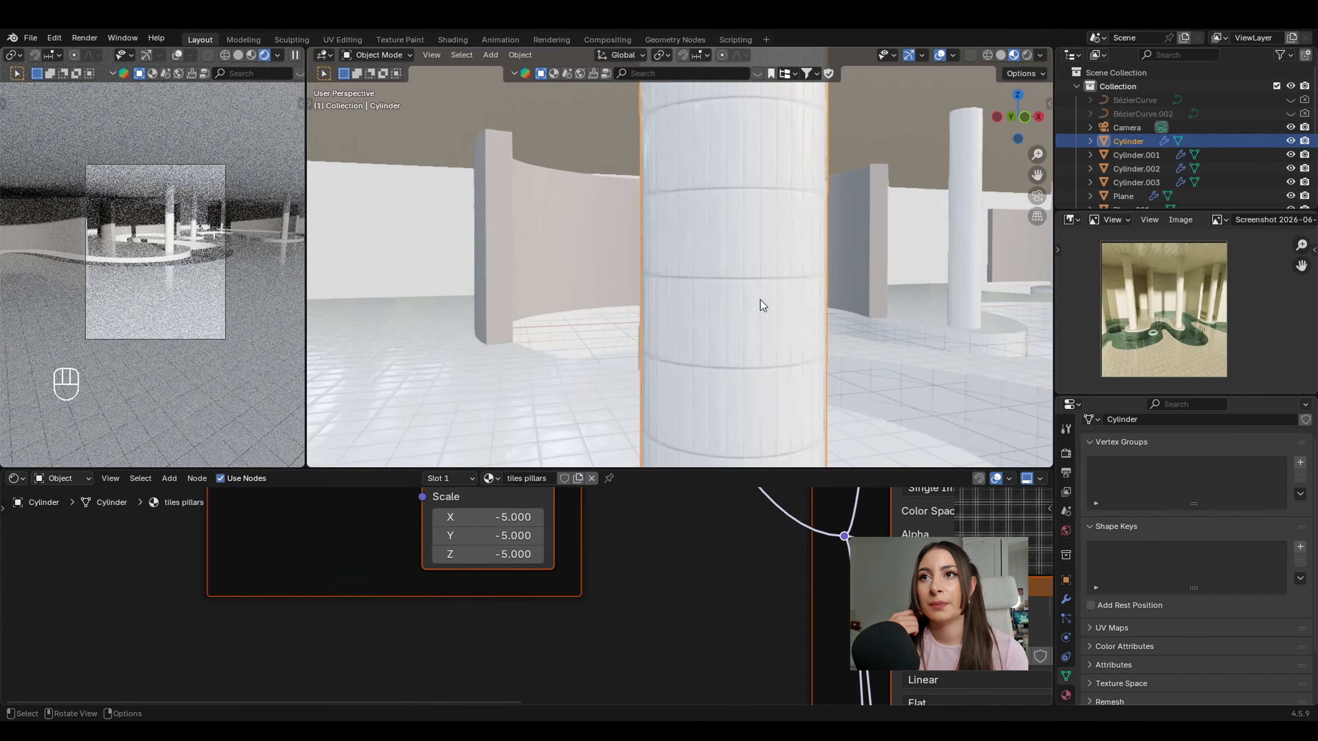
Try a conformal unwrap on the whole front column mesh and replace it with a Cylinder Projection.
{"action": "key", "text": "a"}
{"action": "key", "text": "Tab"}
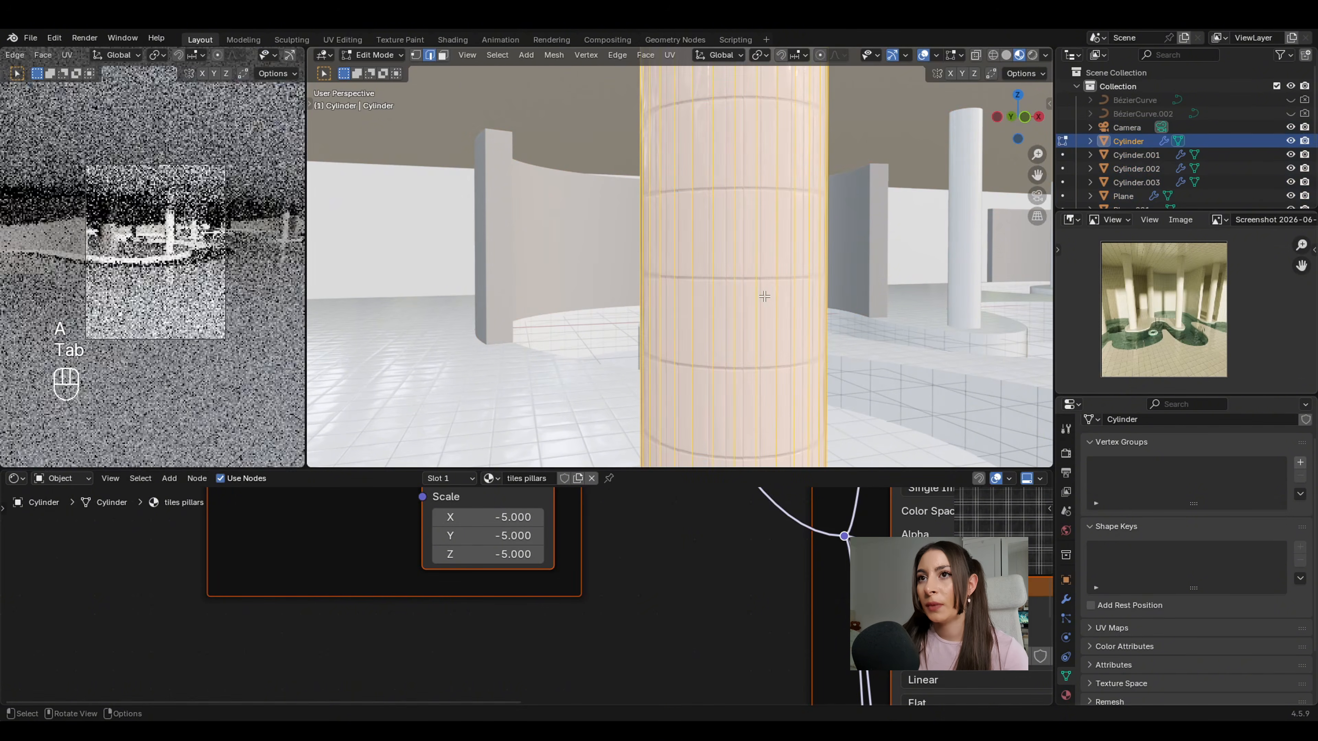
{"action": "key", "text": "a"}
{"action": "key", "text": "u"}
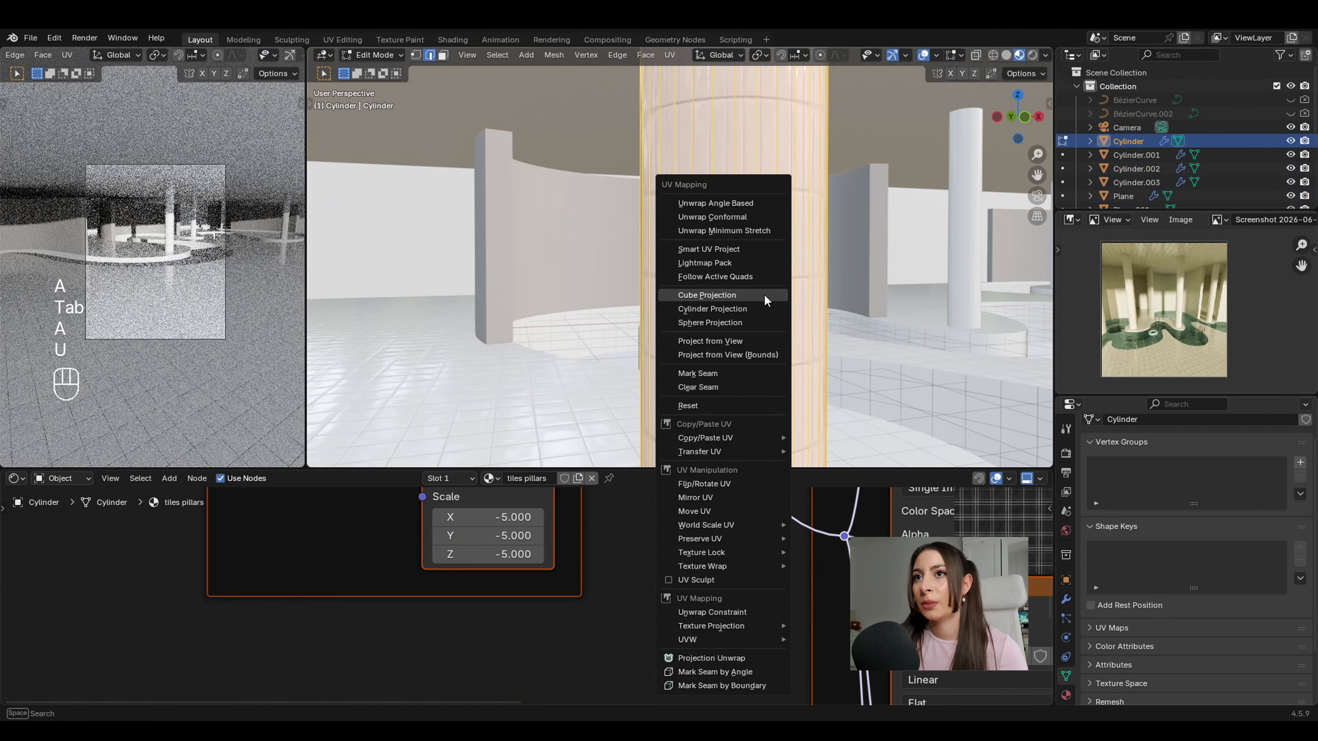
{"action": "left_click", "coordinate": [749, 217]}
{"action": "scroll", "coordinate": [762, 254], "scroll_direction": "up", "scroll_amount": 1}
{"action": "key", "text": "u"}
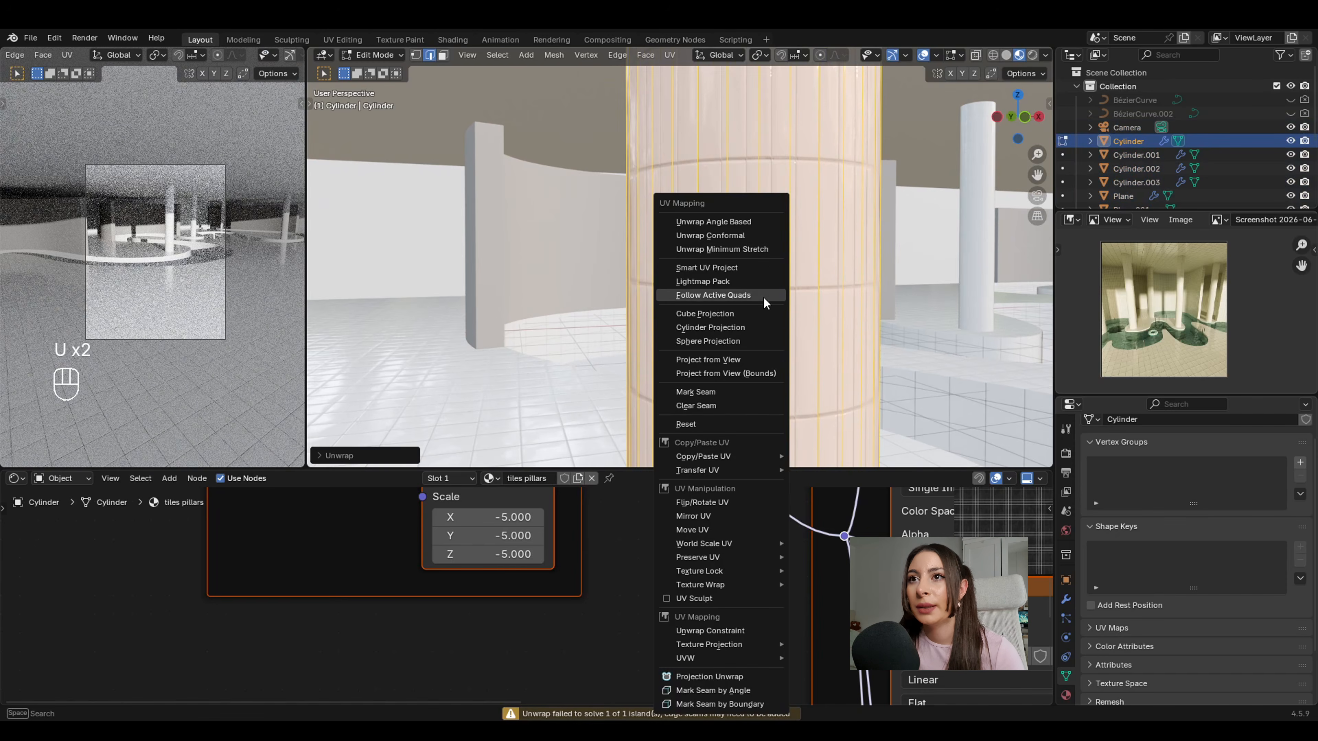
{"action": "left_click", "coordinate": [754, 327]}
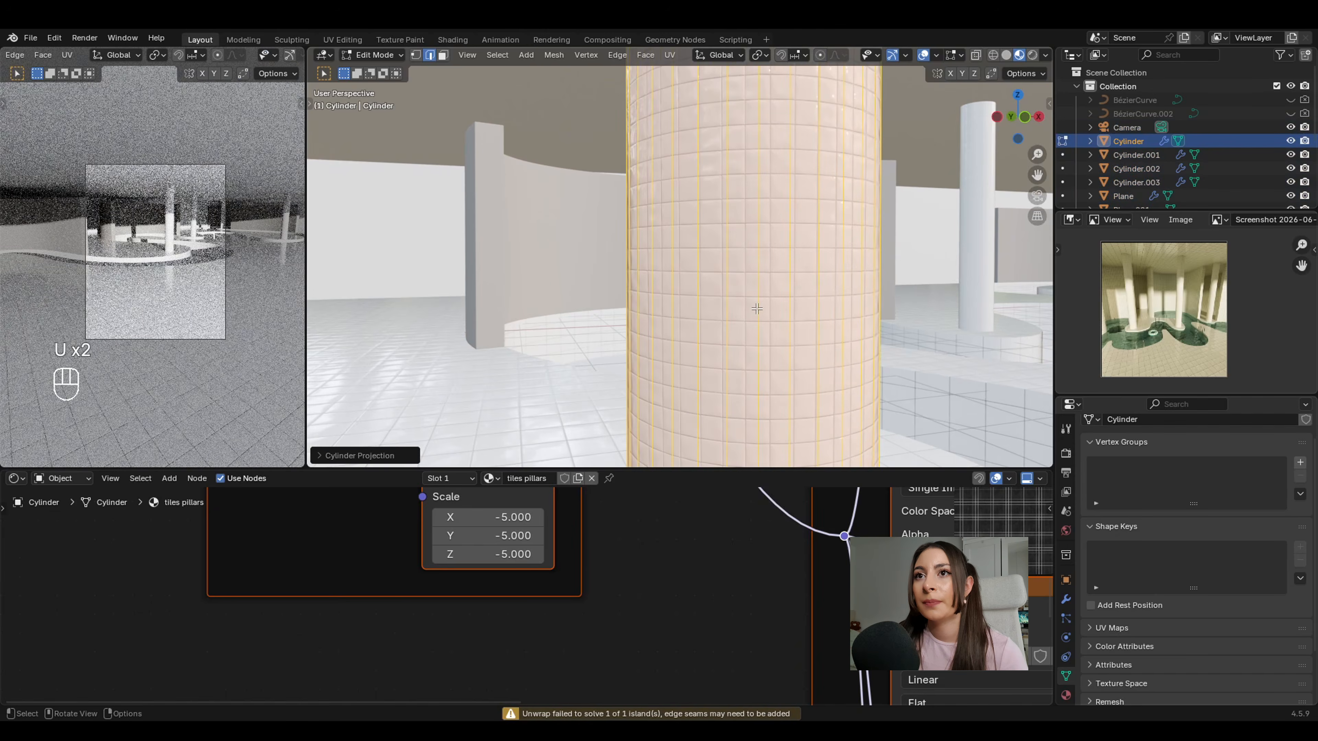
{"action": "key", "text": "Tab"}
{"action": "scroll", "coordinate": [760, 307], "scroll_direction": "down", "scroll_amount": 5}
{"action": "scroll", "coordinate": [750, 322], "scroll_direction": "up", "scroll_amount": 4}
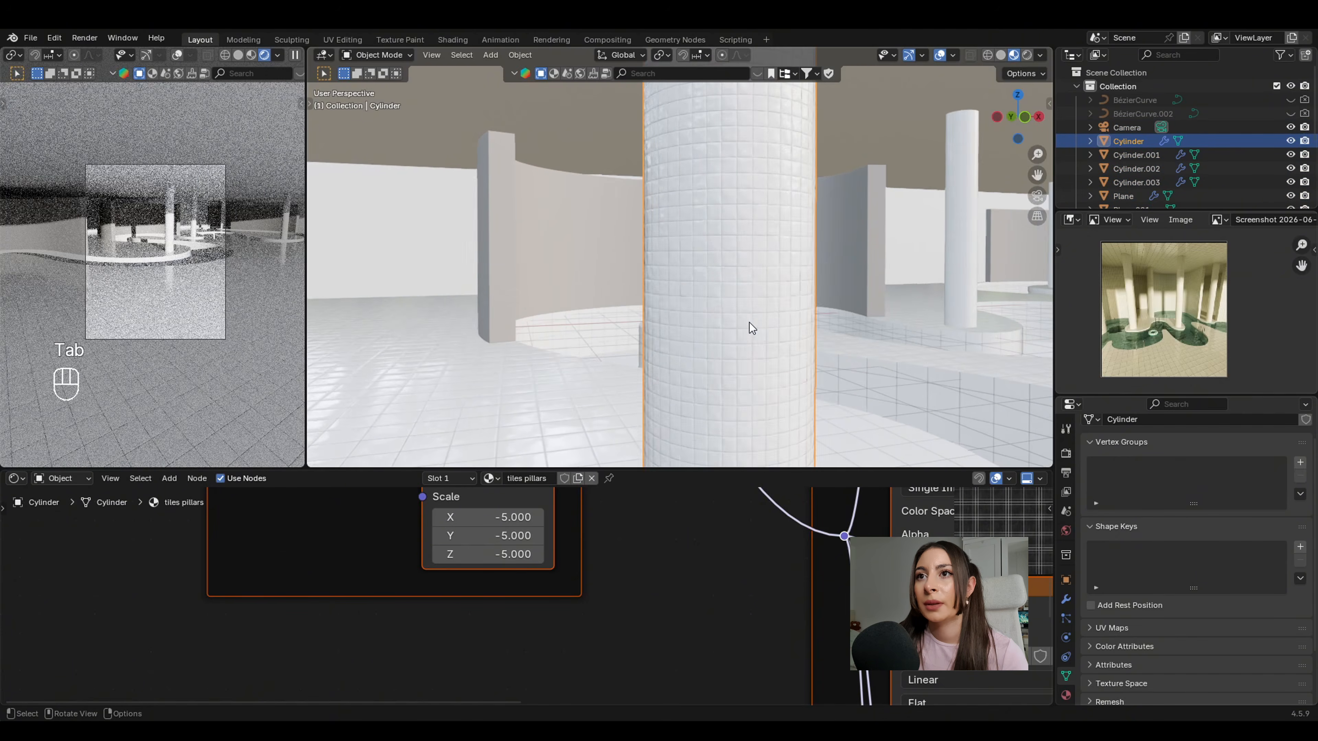
Apply the front column's object transform and adjust the tiles pillars mapping scale so the tiles get larger.
{"action": "key", "text": "ctrl+a"}
{"action": "left_click", "coordinate": [774, 301]}
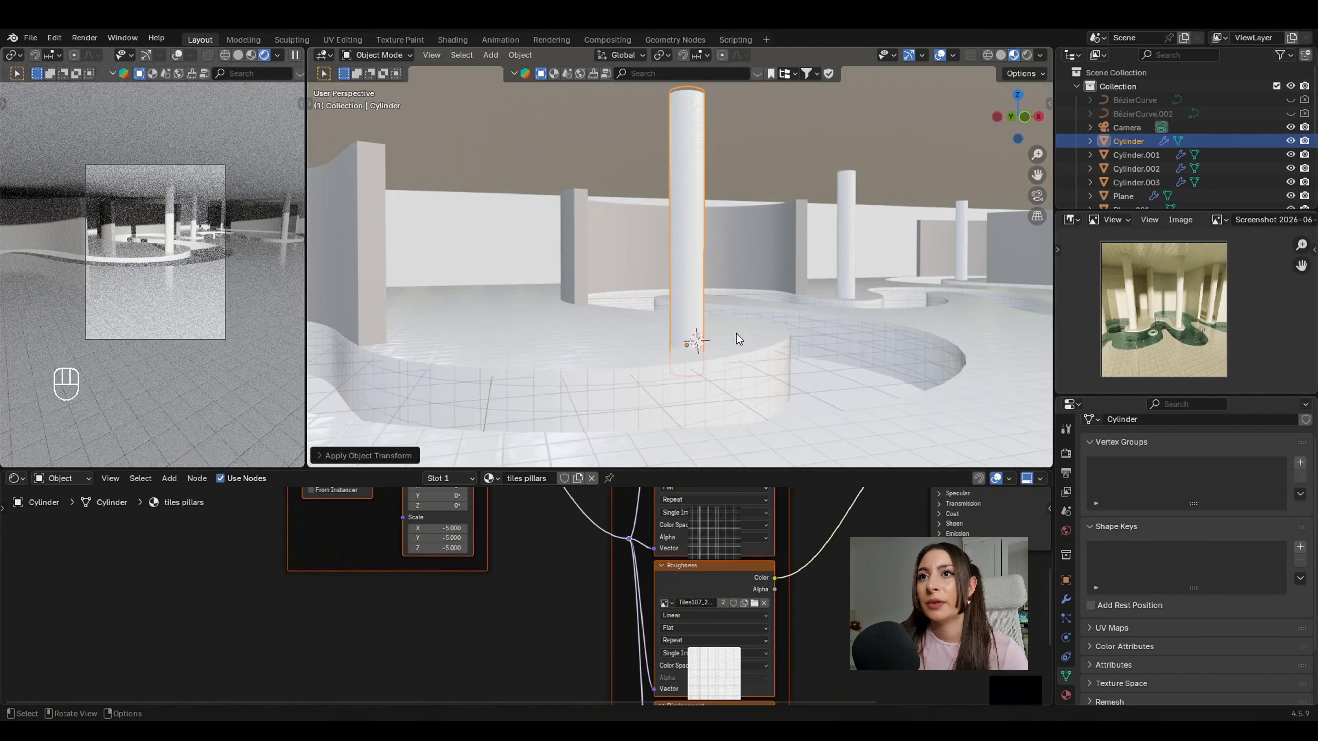
{"action": "scroll", "coordinate": [737, 340], "scroll_direction": "up", "scroll_amount": 6}
{"action": "scroll", "coordinate": [459, 598], "scroll_direction": "up", "scroll_amount": 3}
{"action": "middle_click_drag", "start_coordinate": [440, 567], "coordinate": [507, 622], "text": "shift"}
{"action": "scroll", "coordinate": [507, 622], "scroll_direction": "up", "scroll_amount": 2}
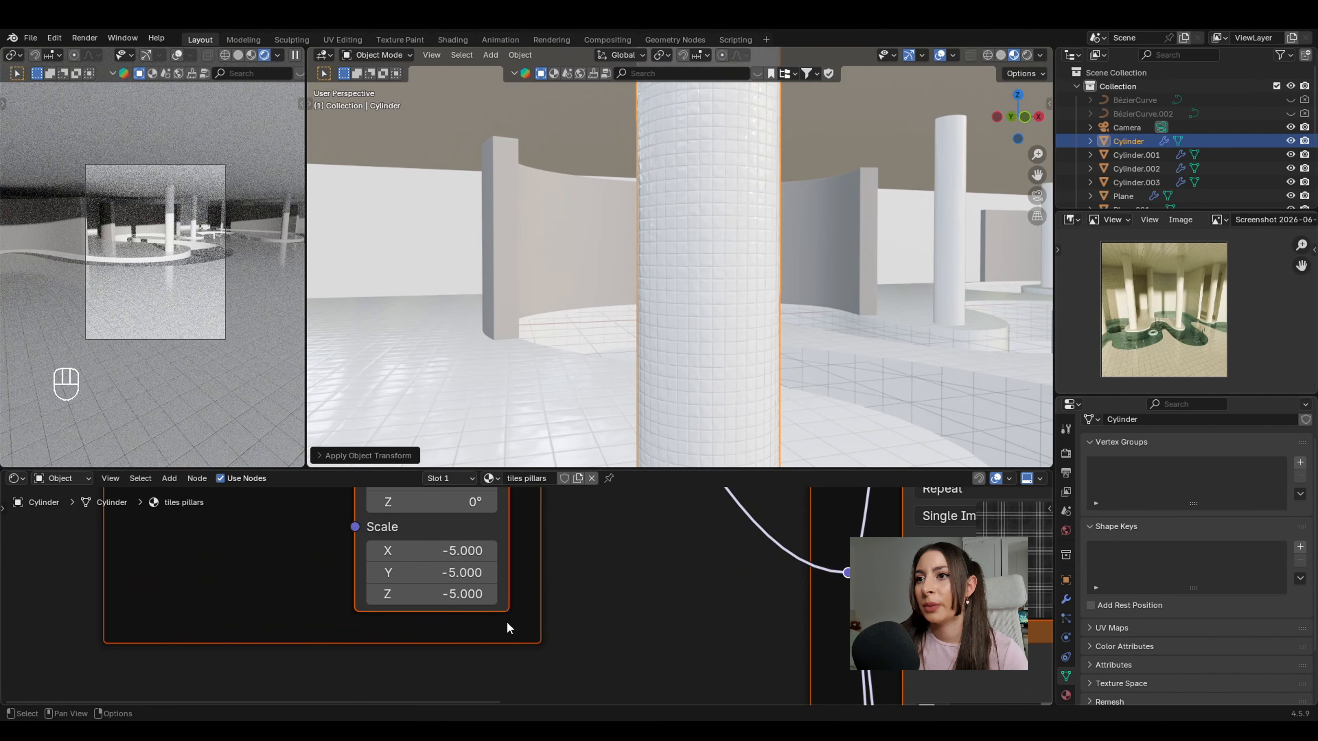
{"action": "left_click_drag", "start_coordinate": [450, 554], "coordinate": [524, 554], "text": "shift"}
Link the front column's tiles pillars material to the two back columns.
{"action": "scroll", "coordinate": [604, 390], "scroll_direction": "down", "scroll_amount": 4}
{"action": "middle_click_drag", "start_coordinate": [644, 354], "coordinate": [695, 342]}
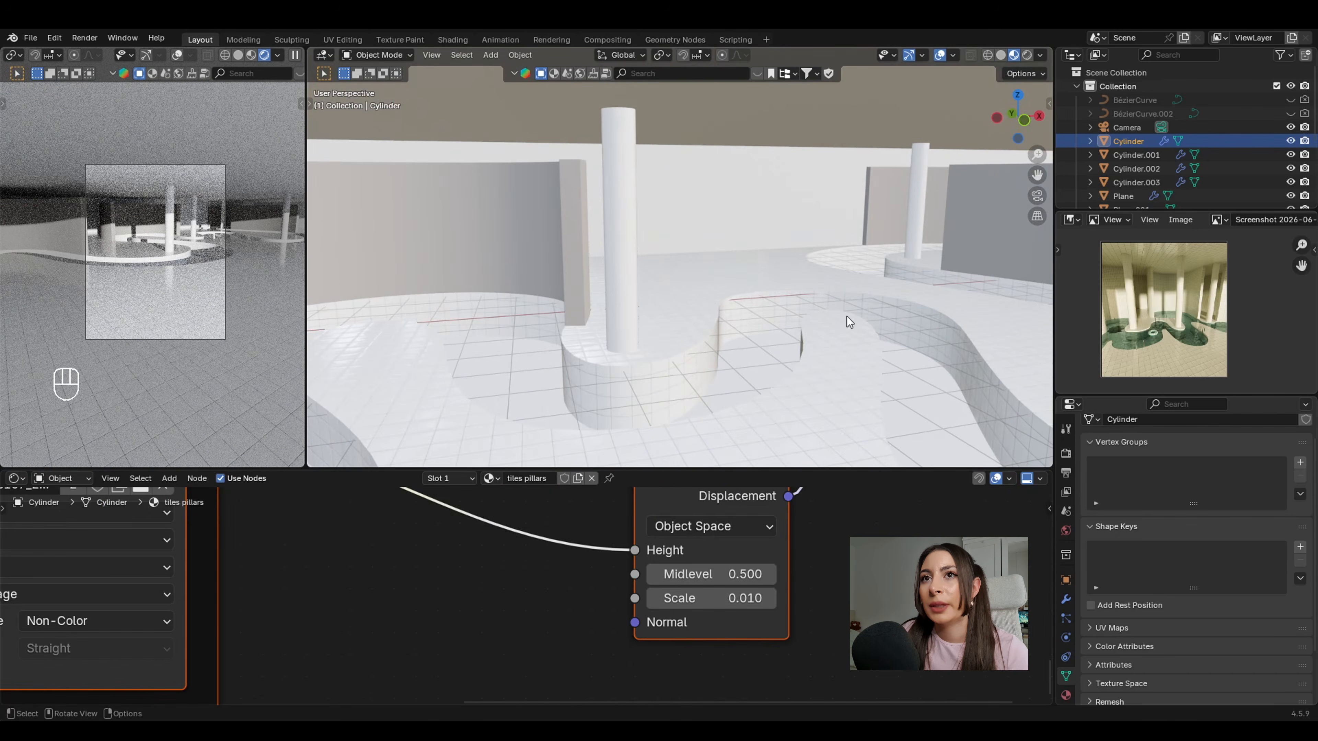
{"action": "left_click", "coordinate": [909, 208]}
{"action": "left_click", "coordinate": [612, 266], "text": "shift"}
{"action": "scroll", "coordinate": [581, 334], "scroll_direction": "down", "scroll_amount": 1}
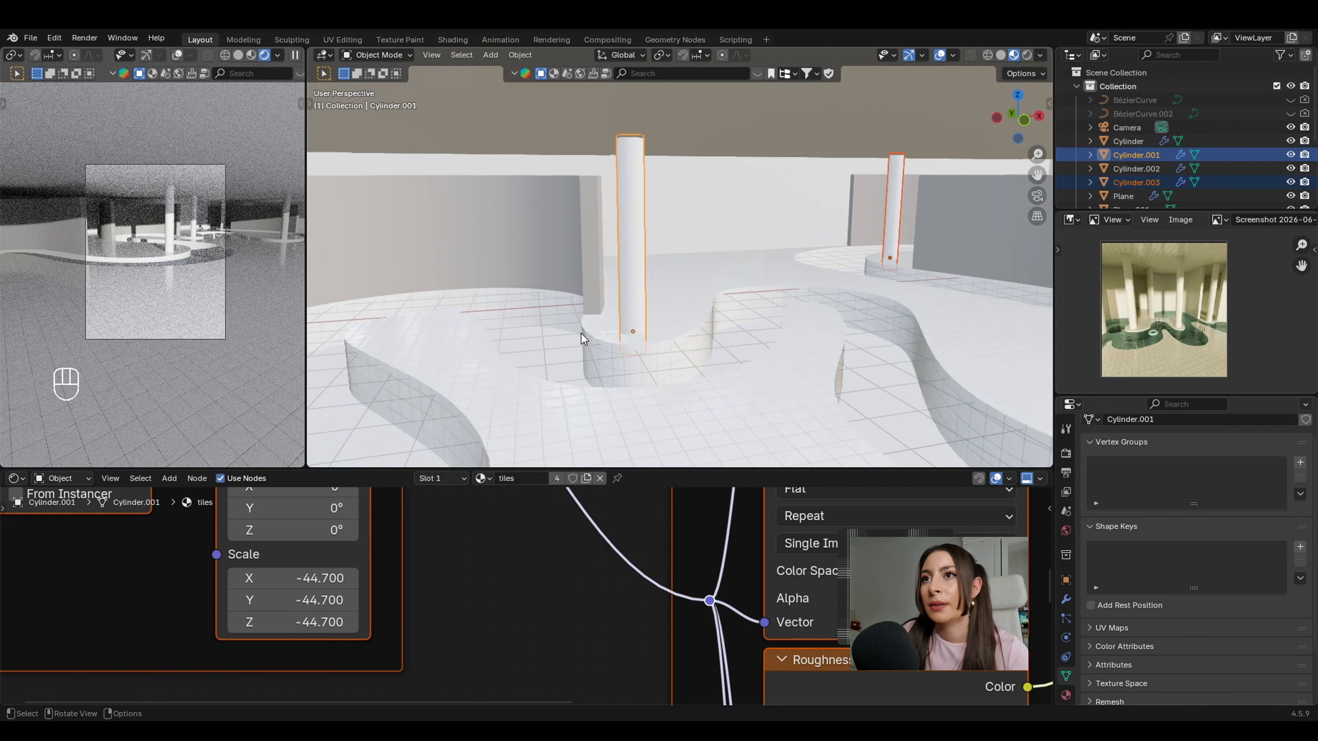
{"action": "middle_click_drag", "start_coordinate": [581, 334], "coordinate": [779, 264], "text": "shift"}
{"action": "left_click", "coordinate": [508, 243], "text": "shift"}
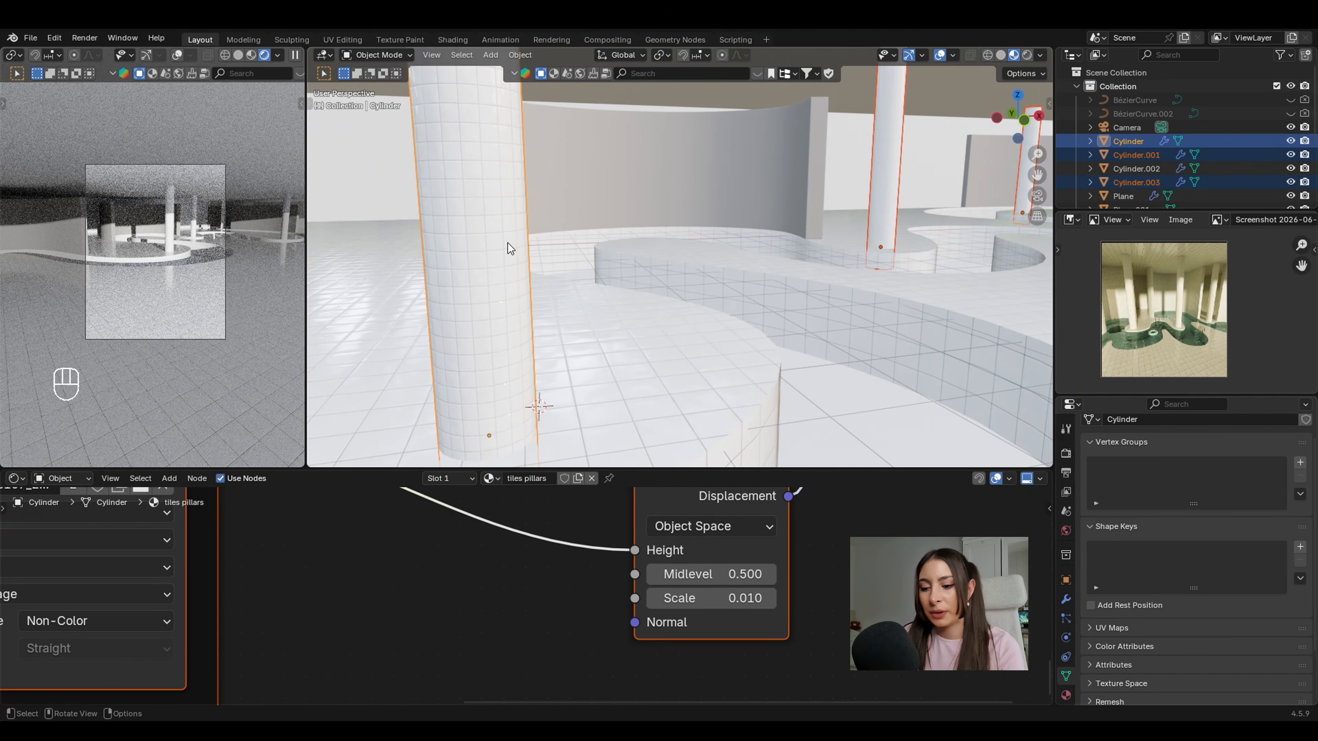
{"action": "key", "text": "ctrl+l"}
{"action": "left_click", "coordinate": [507, 243]}
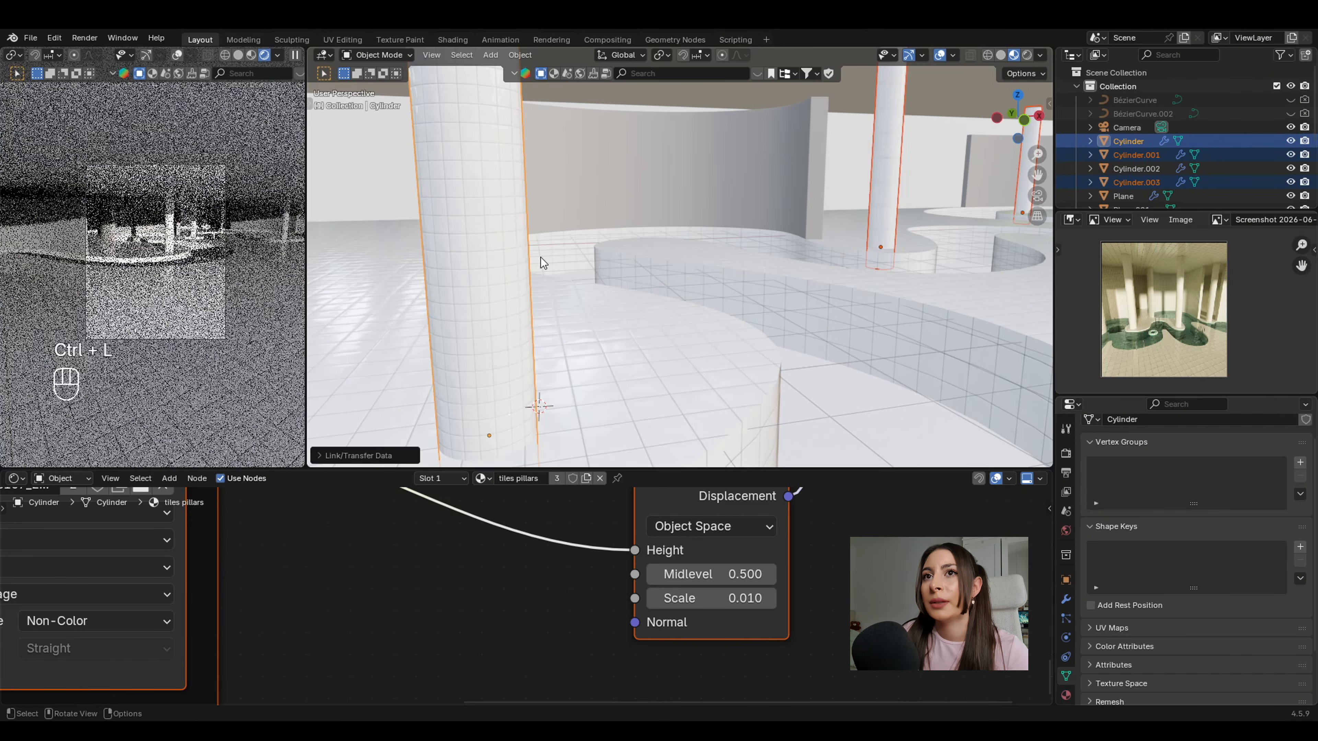
Apply the nearer back column's object transform and re-project its tile mapping.
{"action": "middle_click_drag", "start_coordinate": [937, 206], "coordinate": [840, 249], "text": "shift"}
{"action": "scroll", "coordinate": [836, 250], "scroll_direction": "up", "scroll_amount": 3}
{"action": "left_click", "coordinate": [708, 242]}
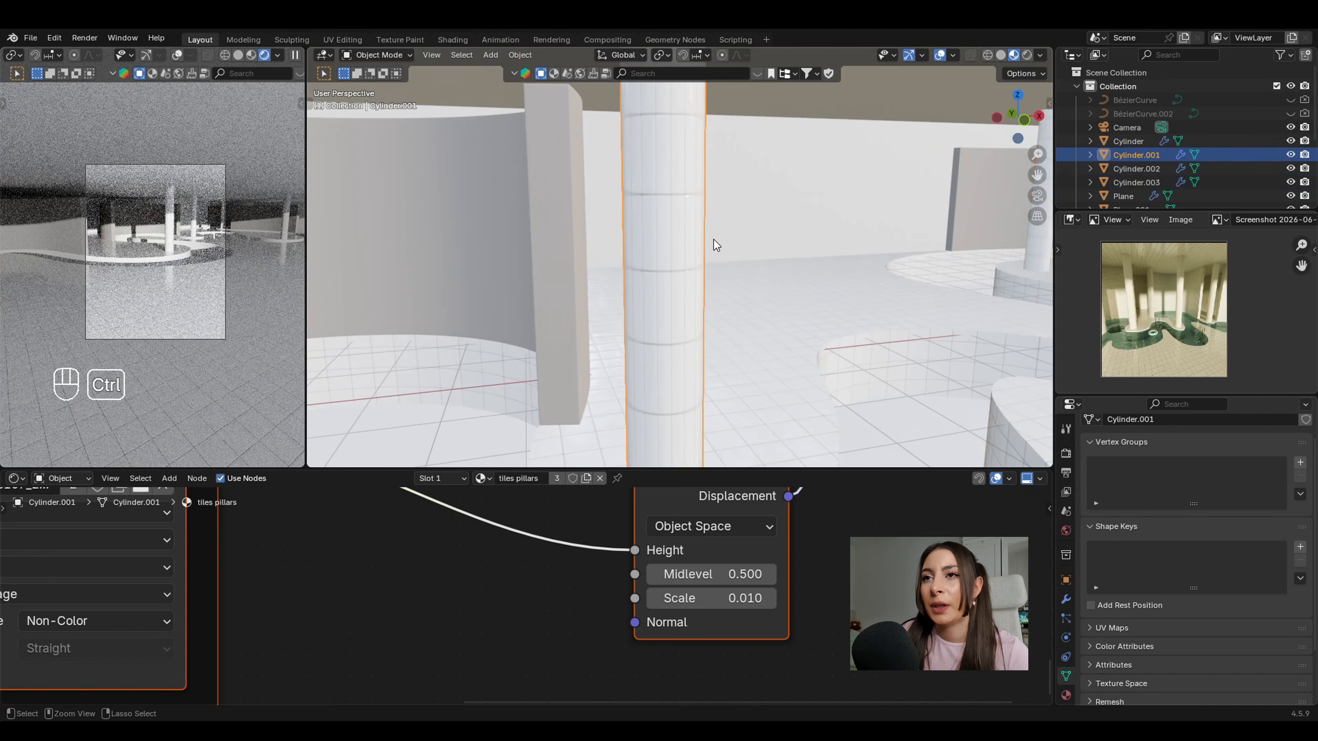
{"action": "key", "text": "a"}
{"action": "left_click", "coordinate": [705, 242]}
{"action": "key", "text": "ctrl+a"}
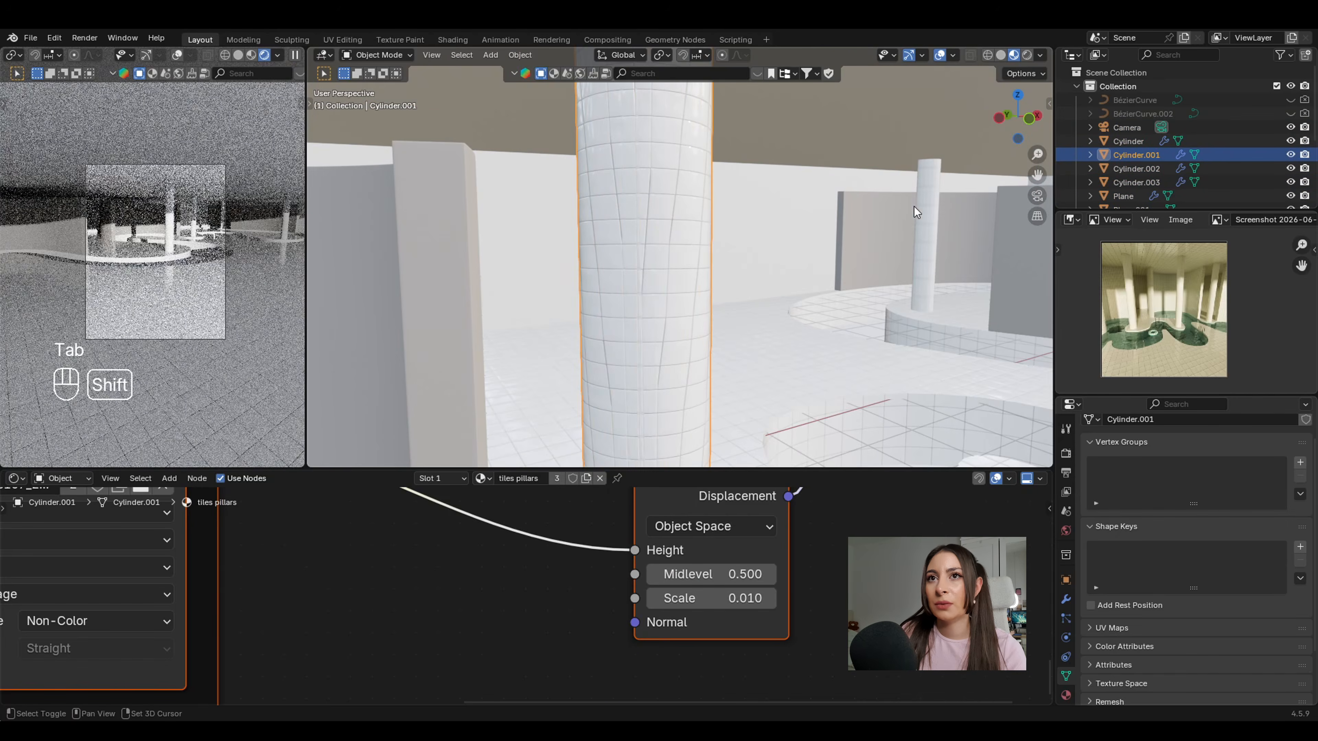
Isolate the two back columns in Local View and select both of them.
{"action": "left_click", "coordinate": [929, 209], "text": "shift"}
{"action": "key", "text": "KP_Divide"}
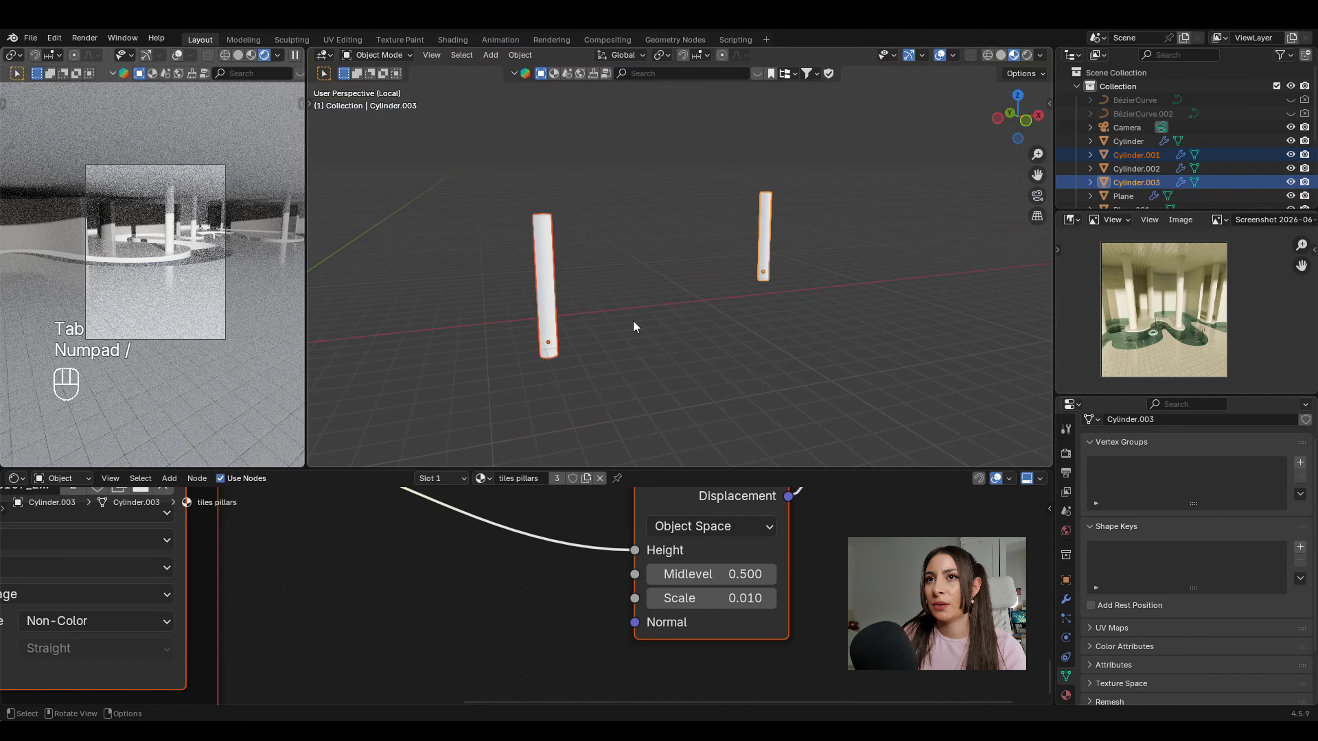
{"action": "middle_click_drag", "start_coordinate": [633, 320], "coordinate": [702, 304], "text": "shift"}
{"action": "scroll", "coordinate": [723, 304], "scroll_direction": "up", "scroll_amount": 3}
{"action": "left_click", "coordinate": [660, 295]}
{"action": "left_click", "coordinate": [923, 191], "text": "shift"}
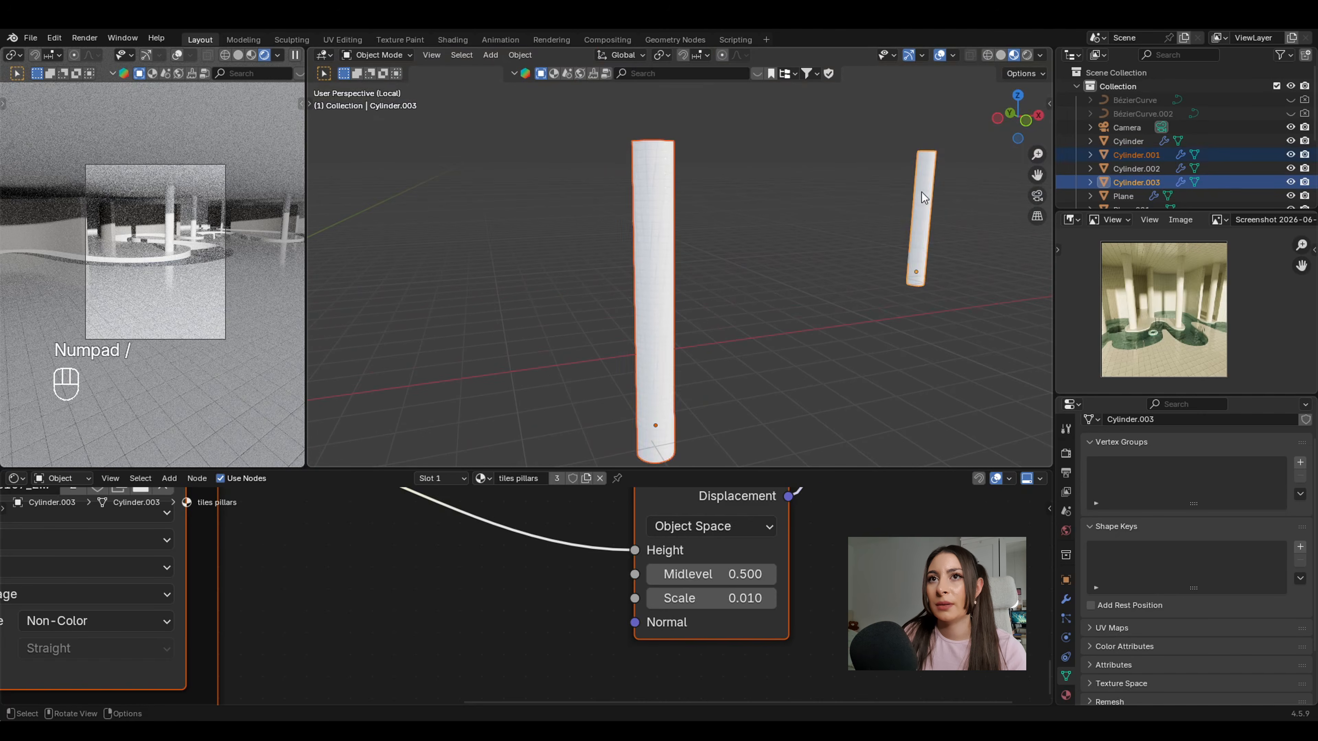
Select the sharp edges of both isolated column meshes in Edit Mode and mark them as seams.
{"action": "key", "text": "Tab"}
{"action": "left_click", "coordinate": [765, 219]}
{"action": "scroll", "coordinate": [765, 220], "scroll_direction": "down", "scroll_amount": 2}
{"action": "left_click", "coordinate": [497, 55]}
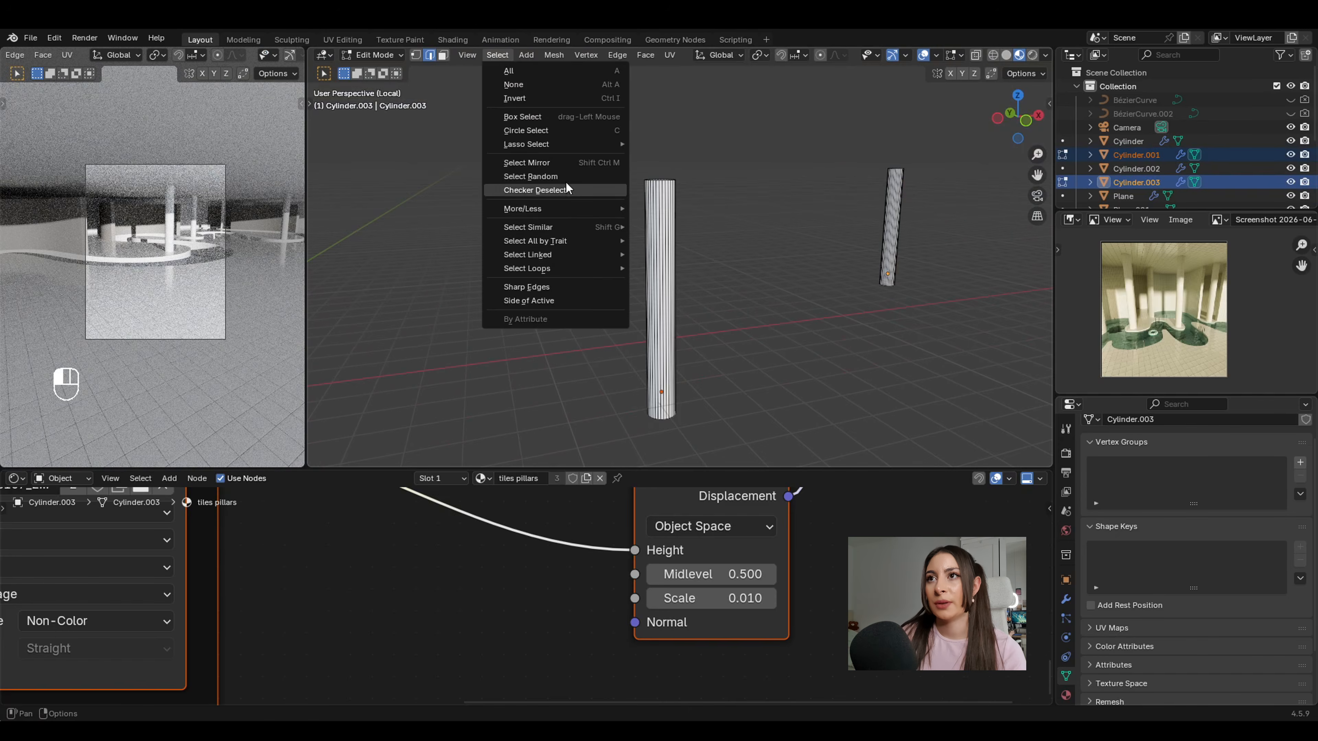
{"action": "left_click", "coordinate": [530, 287]}
{"action": "right_click", "coordinate": [759, 222]}
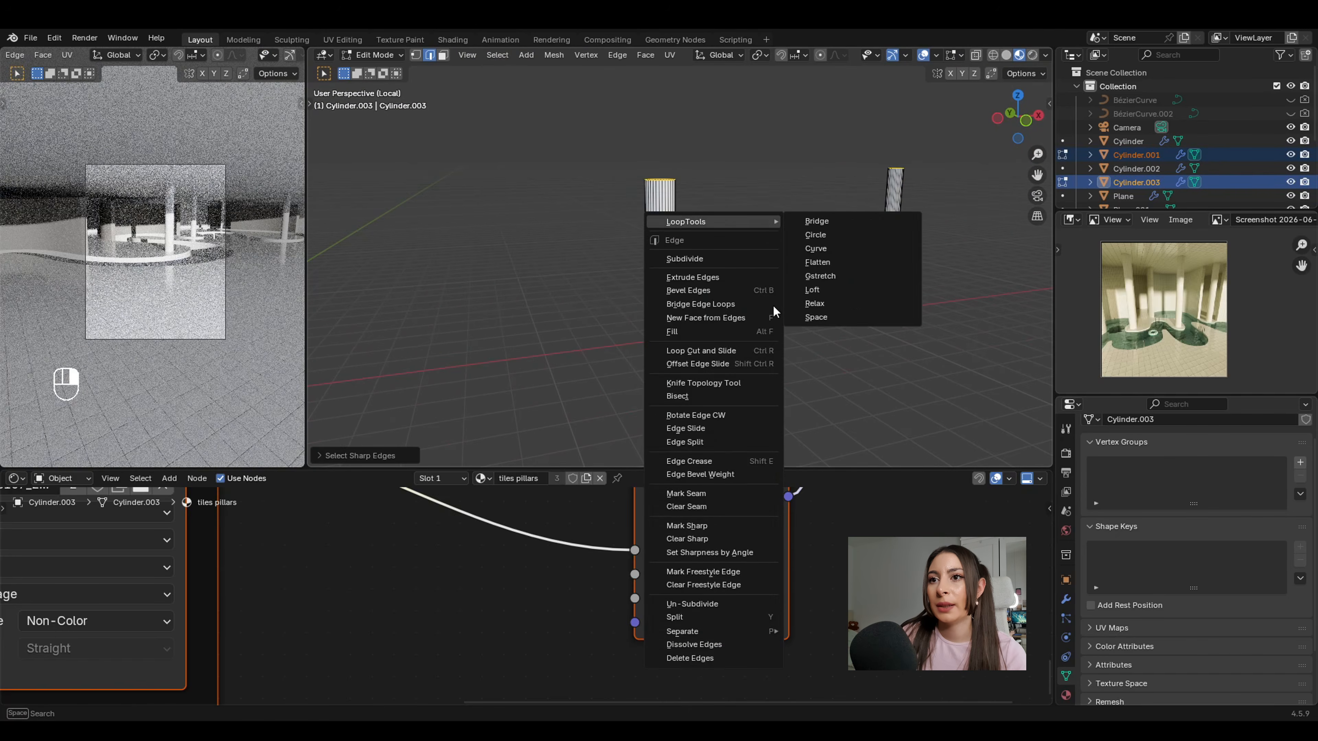
{"action": "left_click", "coordinate": [720, 493]}
{"action": "key", "text": "a"}
{"action": "key", "text": "u"}
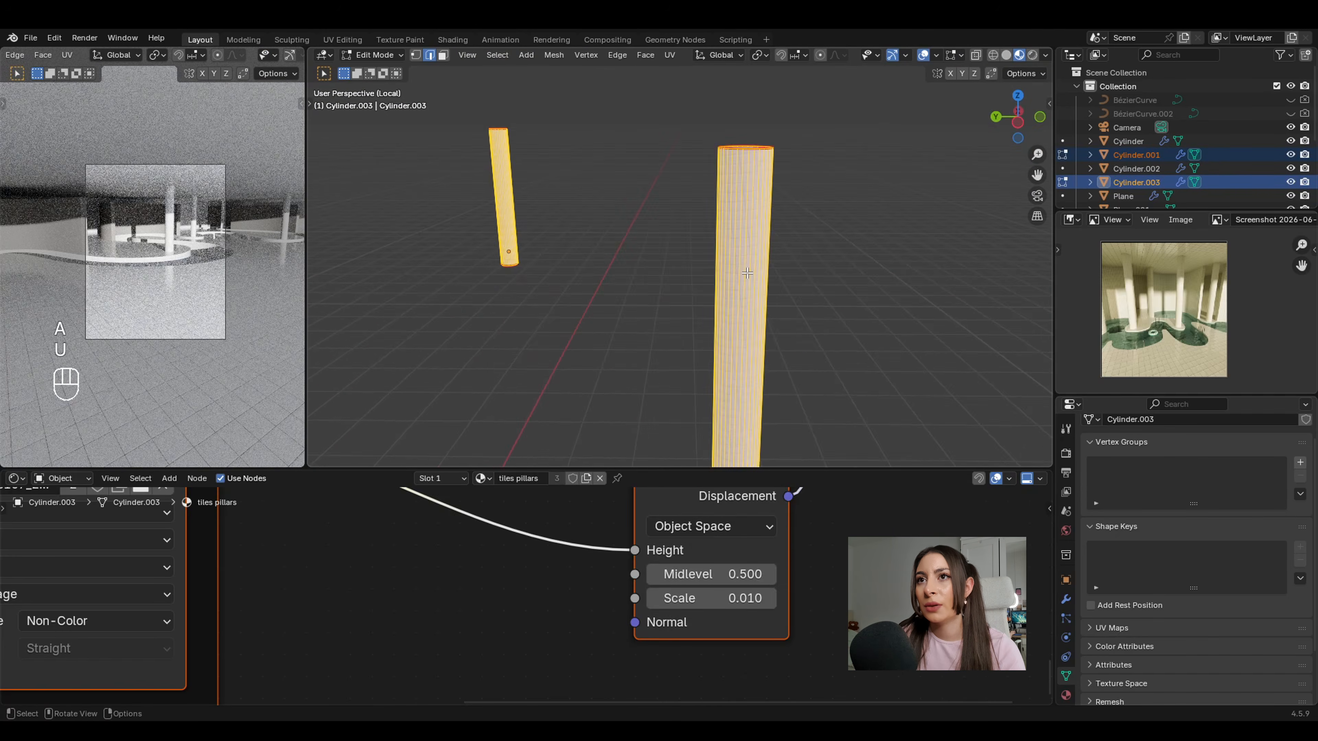
Select one vertical edge on each of the two isolated columns and mark both edges as seams.
{"action": "left_click", "coordinate": [721, 226]}
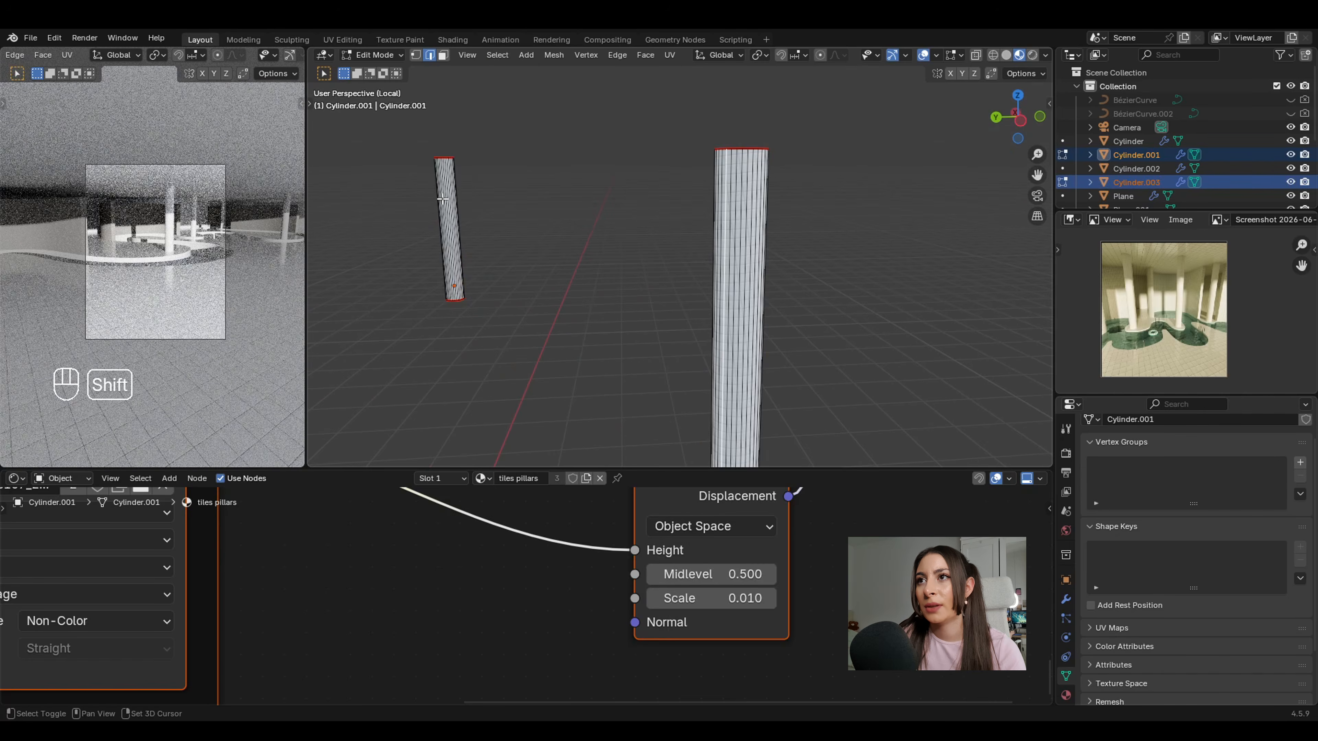
{"action": "left_click", "coordinate": [442, 198], "text": "shift"}
{"action": "scroll", "coordinate": [692, 272], "scroll_direction": "down", "scroll_amount": 1}
{"action": "middle_click_drag", "start_coordinate": [692, 271], "coordinate": [673, 271]}
{"action": "scroll", "coordinate": [675, 272], "scroll_direction": "down", "scroll_amount": 1}
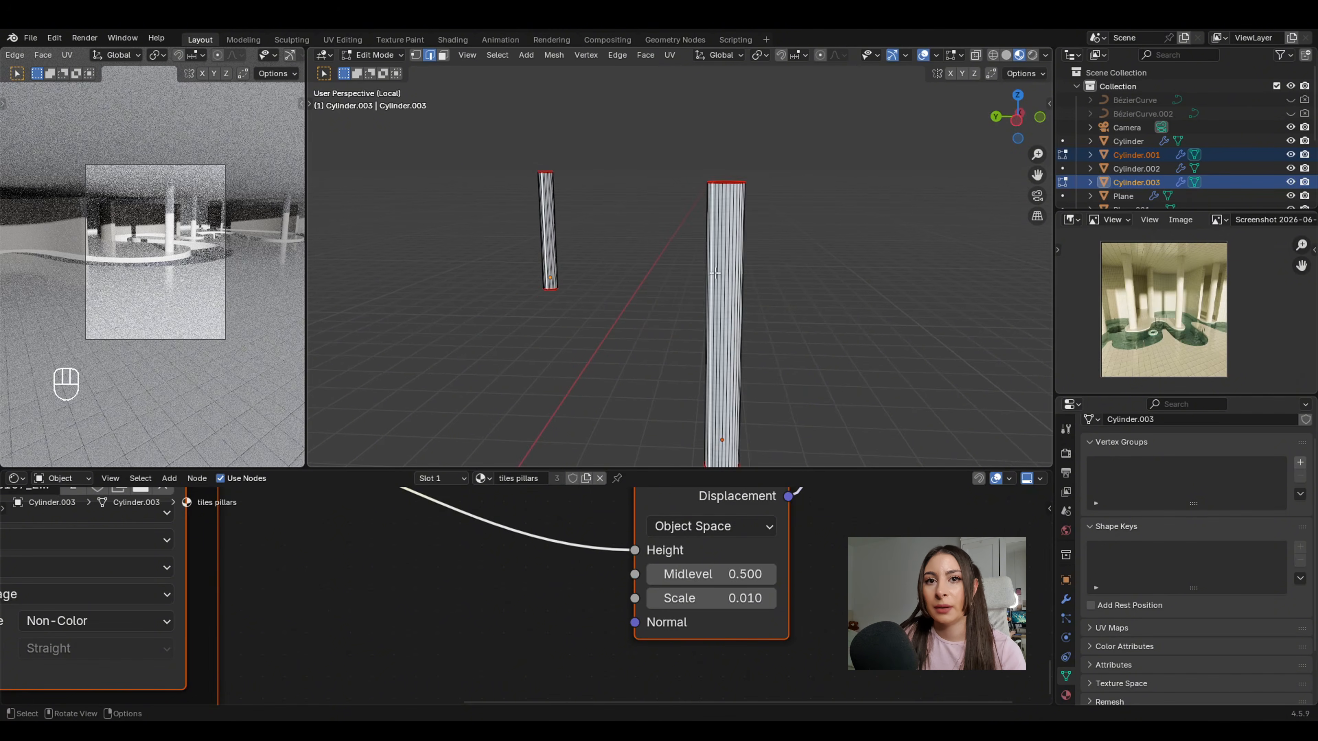
{"action": "right_click", "coordinate": [745, 273]}
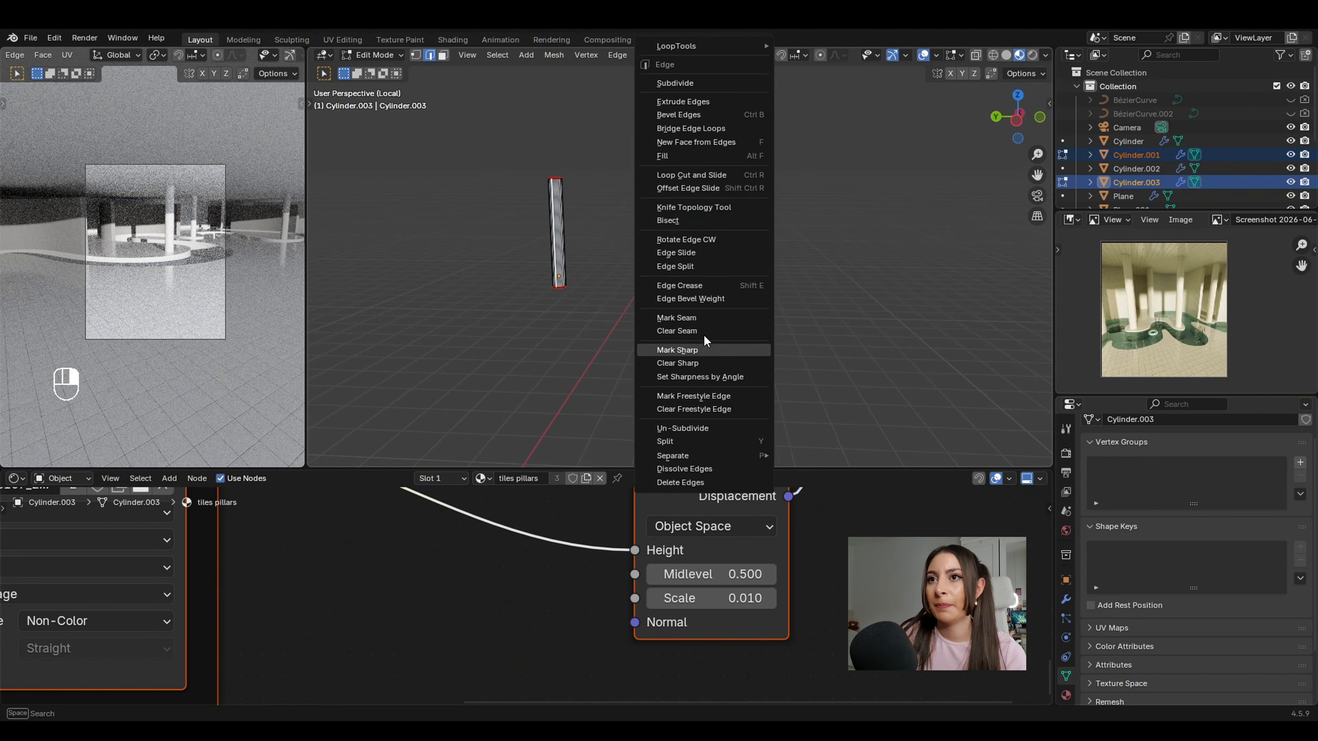
{"action": "left_click", "coordinate": [700, 318]}
Unwrap the complete meshes of both isolated columns along their seams and check the tile mapping.
{"action": "key", "text": "a"}
{"action": "key", "text": "u"}
{"action": "left_click", "coordinate": [758, 118]}
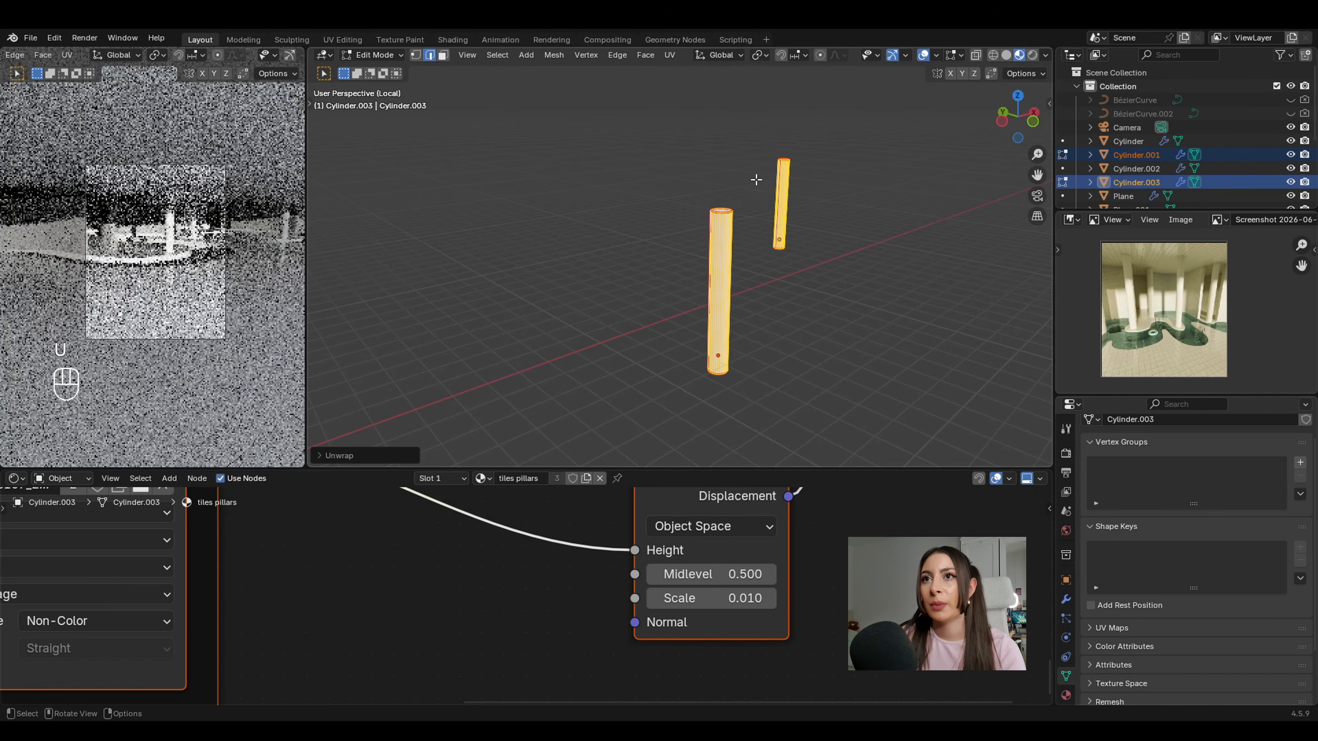
{"action": "scroll", "coordinate": [756, 180], "scroll_direction": "up", "scroll_amount": 4}
{"action": "scroll", "coordinate": [679, 382], "scroll_direction": "up", "scroll_amount": 3}
{"action": "middle_click_drag", "start_coordinate": [786, 247], "coordinate": [687, 343]}
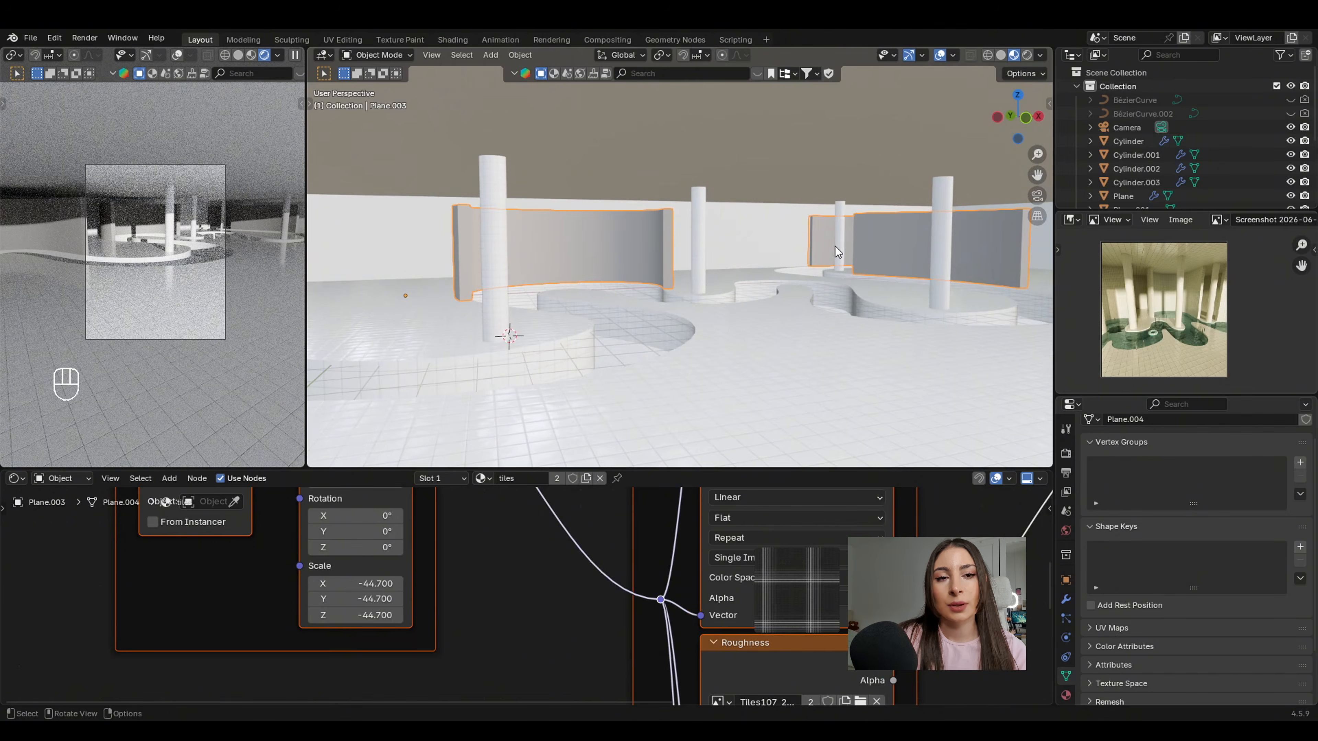
Unwrap the isolated curved partition walls along their sharp edges and give them the tiles walls material with a mapping scale of -11.790.
{"action": "key", "text": "KP_Divide"}
{"action": "middle_click_drag", "start_coordinate": [813, 261], "coordinate": [745, 231]}
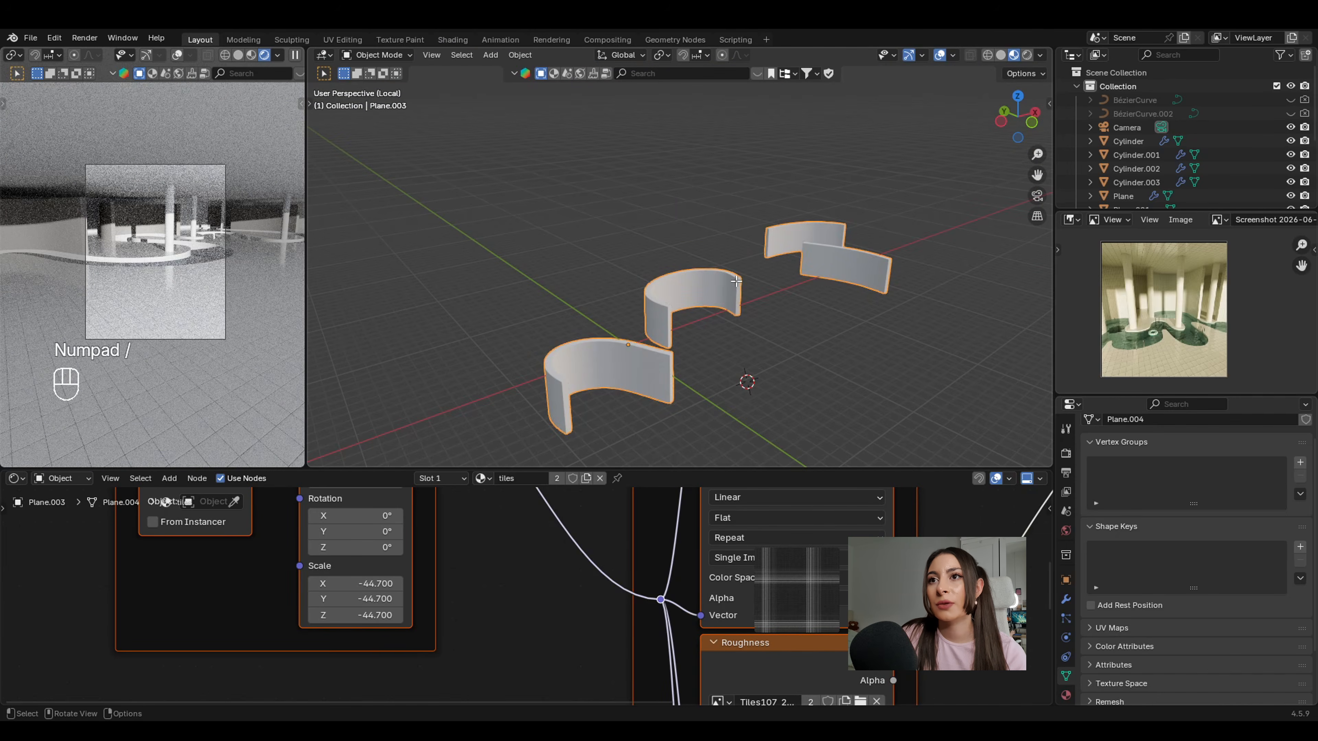
{"action": "key", "text": "Tab"}
{"action": "left_click", "coordinate": [498, 55]}
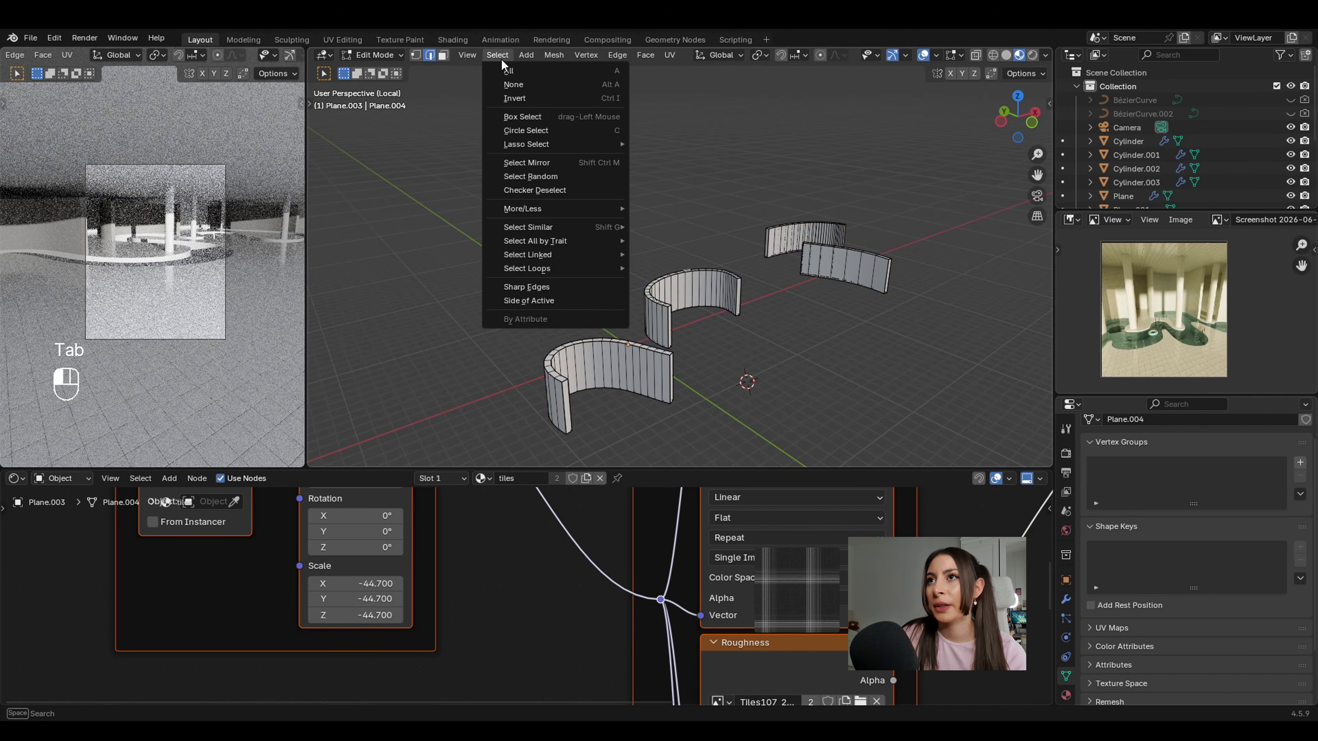
{"action": "key", "text": "ctrl+r"}
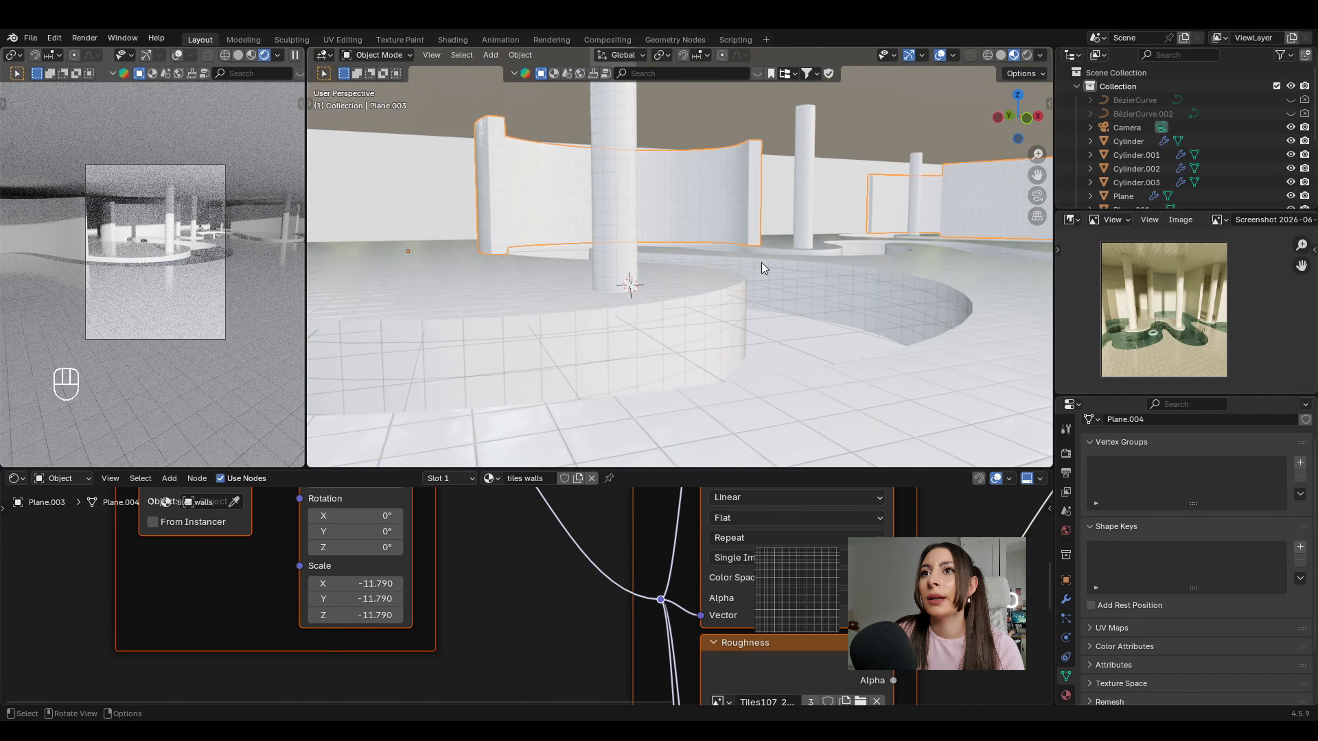
Duplicate the ceiling plane and lower the copy along Z to water level inside the pool.
{"action": "mouse_move", "coordinate": [762, 263]}
{"action": "middle_mouse_down"}
{"action": "mouse_move", "coordinate": [738, 270]}
{"action": "mouse_move", "coordinate": [790, 285]}
{"action": "mouse_move", "coordinate": [770, 279]}
{"action": "middle_mouse_up"}
{"action": "left_click", "coordinate": [804, 228]}
{"action": "scroll", "coordinate": [803, 228], "scroll_direction": "down", "scroll_amount": 4}
{"action": "scroll", "coordinate": [770, 280], "scroll_direction": "up", "scroll_amount": 2}
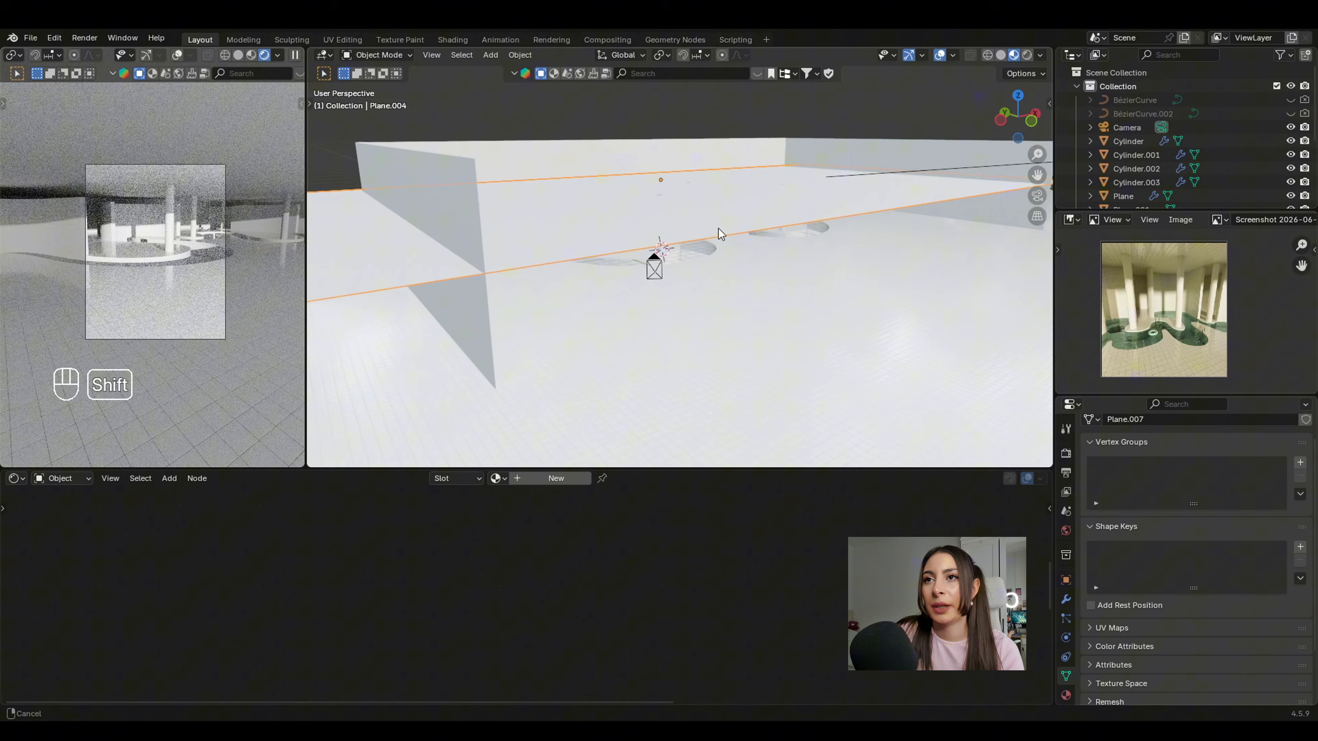
{"action": "middle_click_drag", "start_coordinate": [719, 228], "coordinate": [774, 204]}
{"action": "scroll", "coordinate": [721, 227], "scroll_direction": "up", "scroll_amount": 3}
{"action": "key", "text": "shift+d"}
{"action": "right_click", "coordinate": [750, 199]}
{"action": "scroll", "coordinate": [750, 199], "scroll_direction": "up", "scroll_amount": 5}
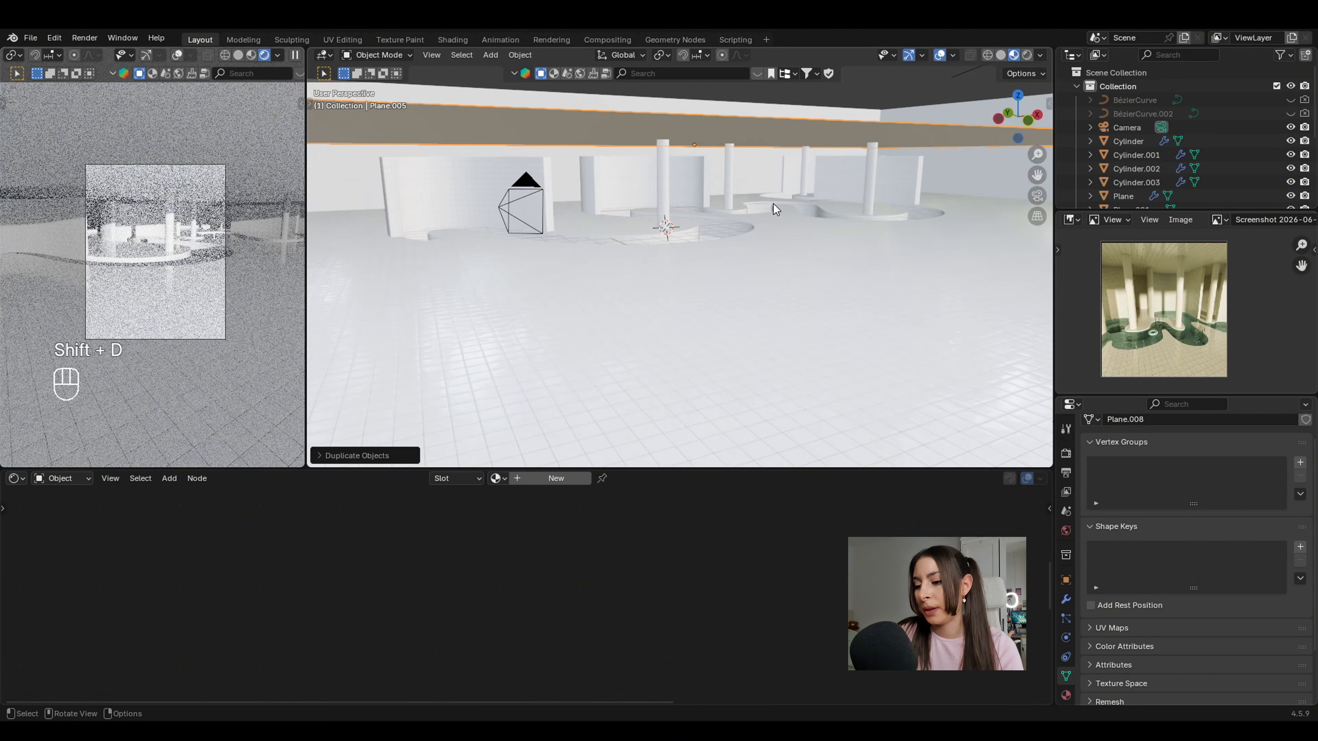
{"action": "key", "text": "g"}
{"action": "key", "text": "z"}
{"action": "left_click", "coordinate": [777, 260]}
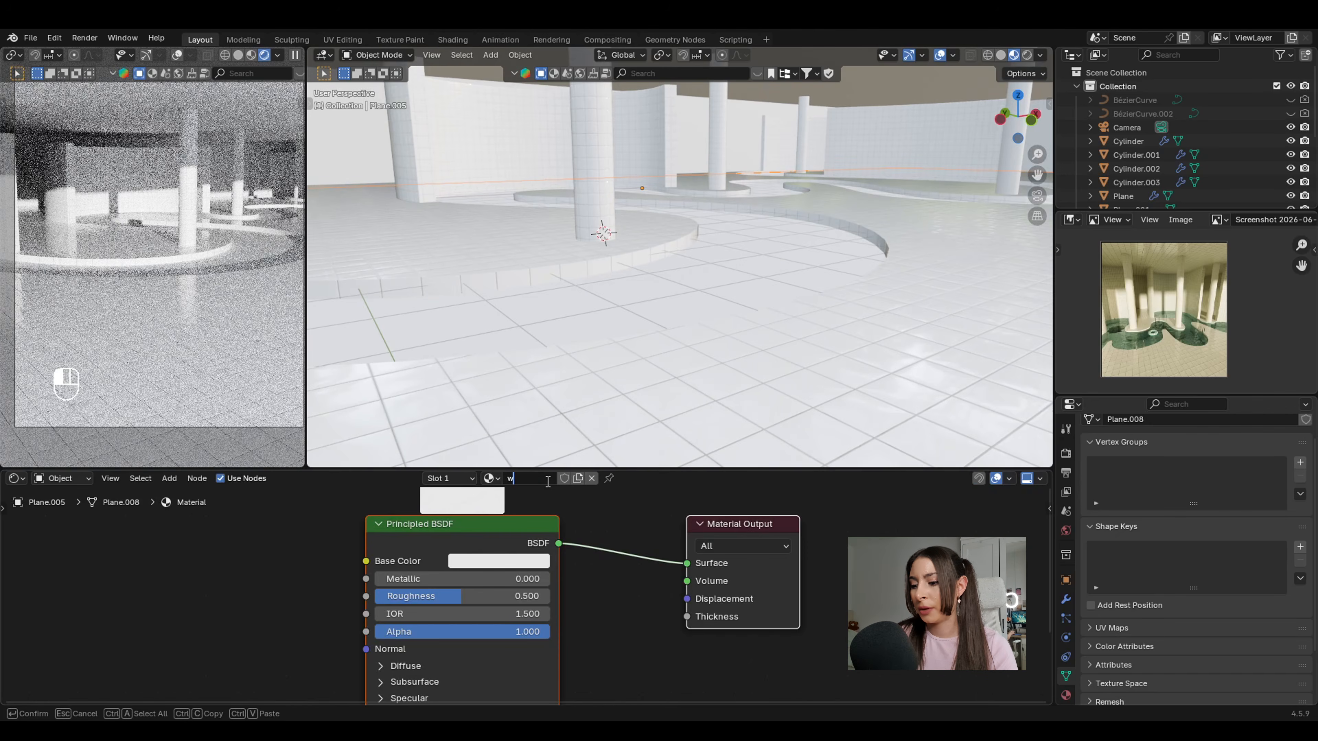
Create a material named water on the duplicated plane and connect a Bump node to the Principled BSDF's Normal input.
{"action": "key", "text": "shift+a"}
{"action": "type", "text": "bump"}
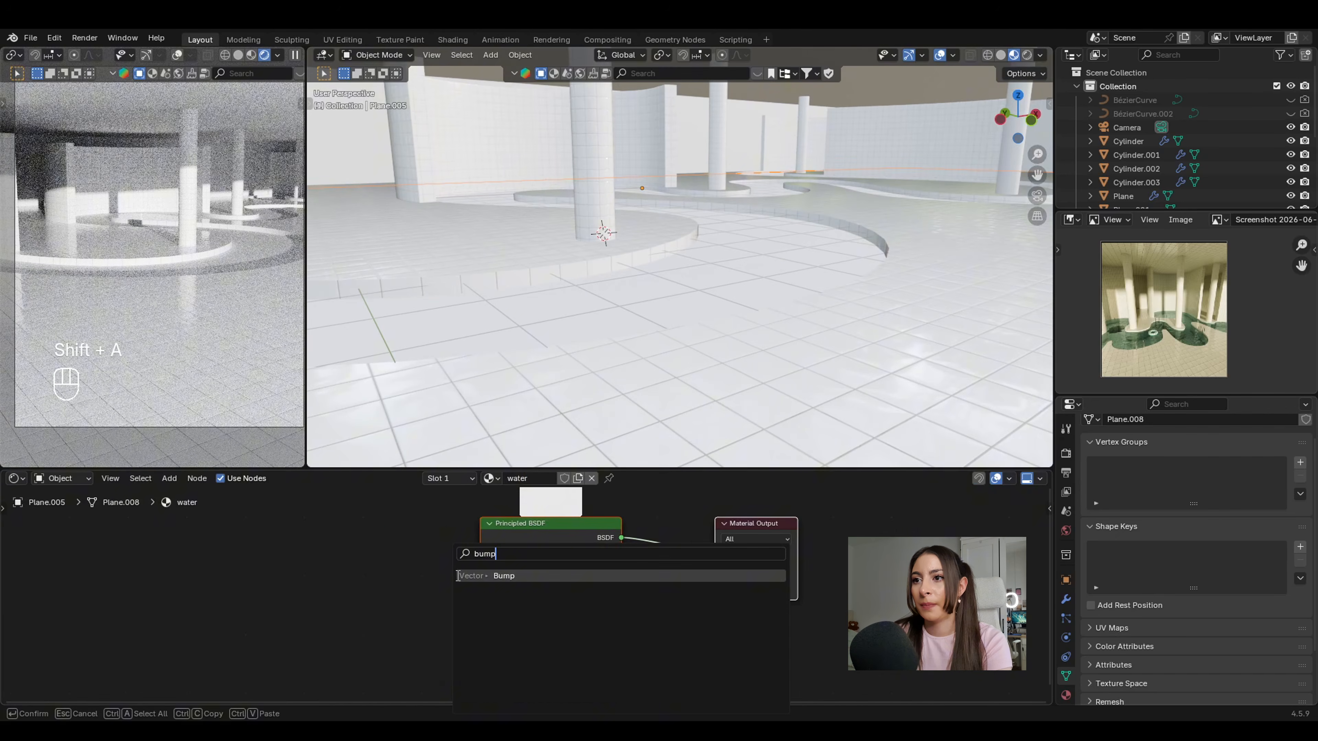
{"action": "left_click", "coordinate": [458, 575]}
{"action": "left_click", "coordinate": [454, 627]}
{"action": "left_click_drag", "start_coordinate": [472, 614], "coordinate": [478, 615]}
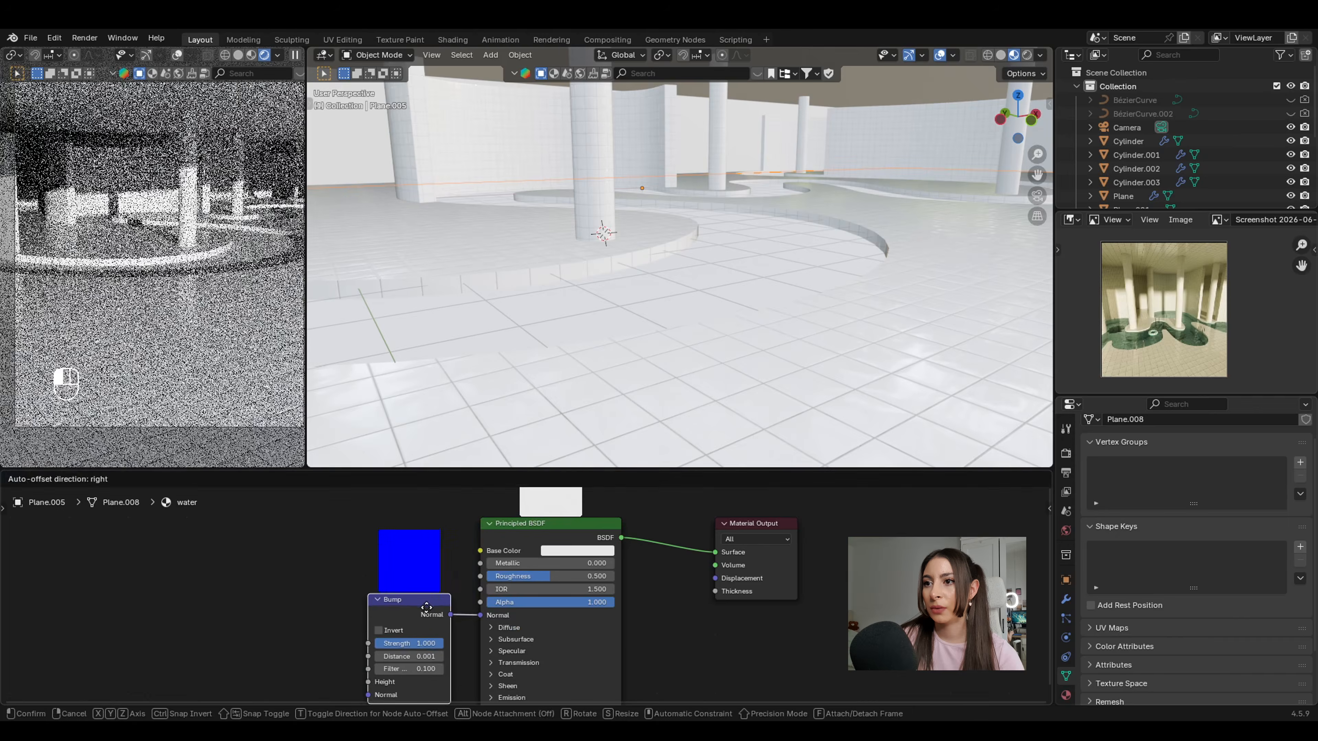
Add a Noise Texture to the water material and connect its Color output to the Bump node's Height.
{"action": "middle_click_drag", "start_coordinate": [333, 610], "coordinate": [441, 603]}
{"action": "key", "text": "shift+a"}
{"action": "mouse_move", "coordinate": [415, 608]}
{"action": "type", "text": "noi"}
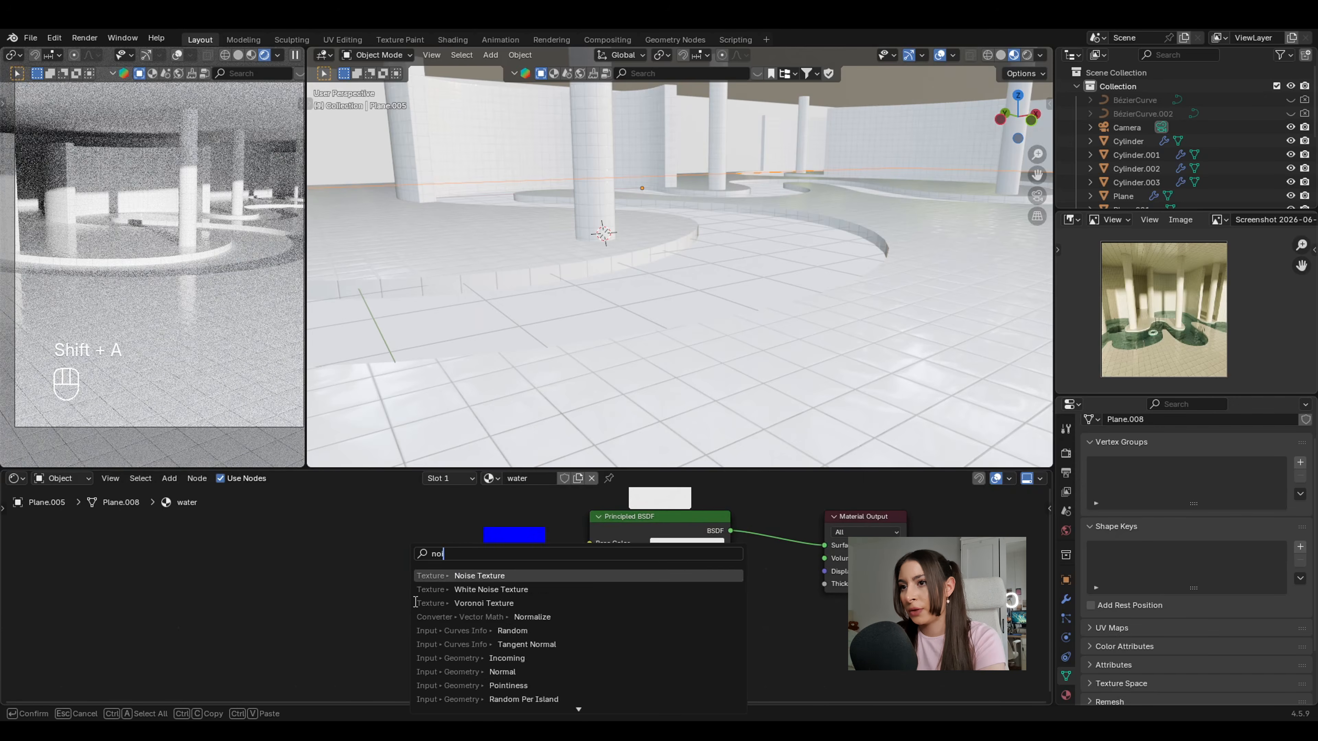
{"action": "key", "text": "Return"}
{"action": "left_click", "coordinate": [365, 574]}
{"action": "left_click_drag", "start_coordinate": [460, 680], "coordinate": [469, 679]}
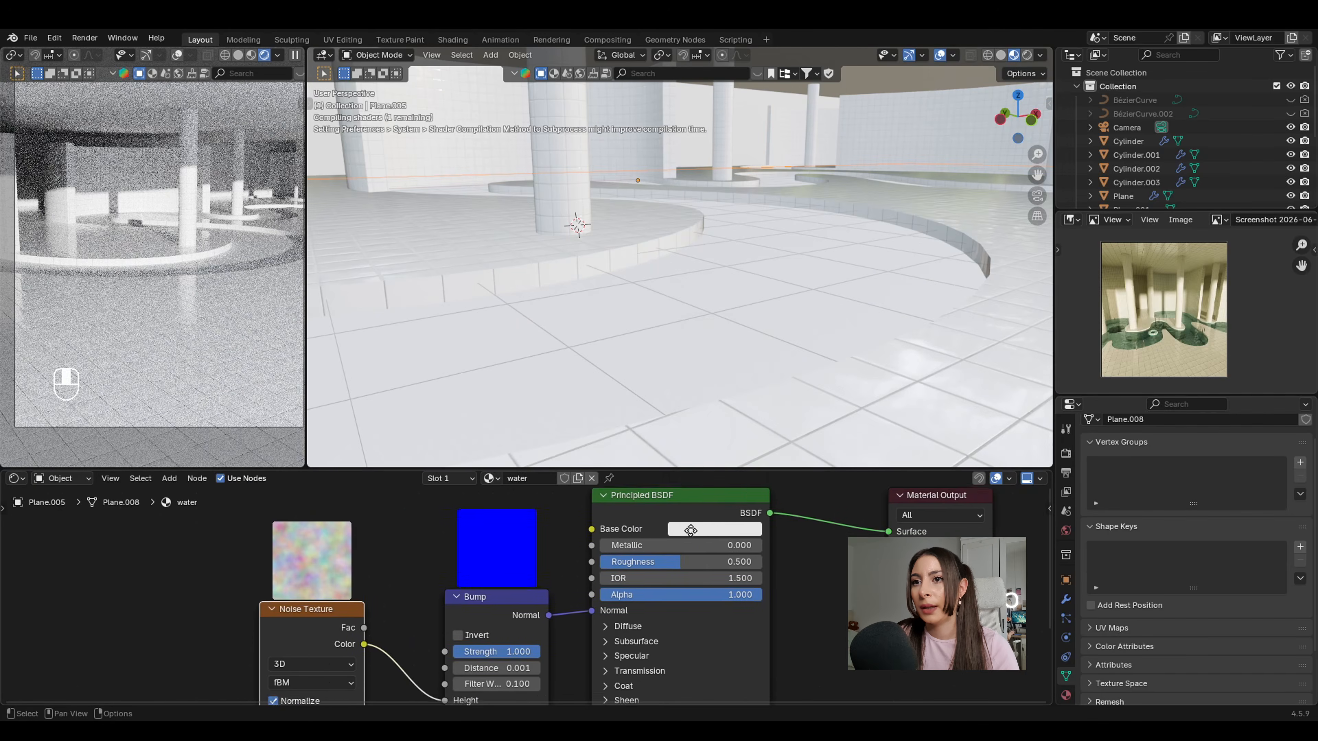
Give the water shader a light cyan base color and set its roughness to 0.027.
{"action": "middle_click_drag", "start_coordinate": [692, 532], "coordinate": [666, 537]}
{"action": "left_click", "coordinate": [669, 537]}
{"action": "left_click_drag", "start_coordinate": [716, 359], "coordinate": [711, 328]}
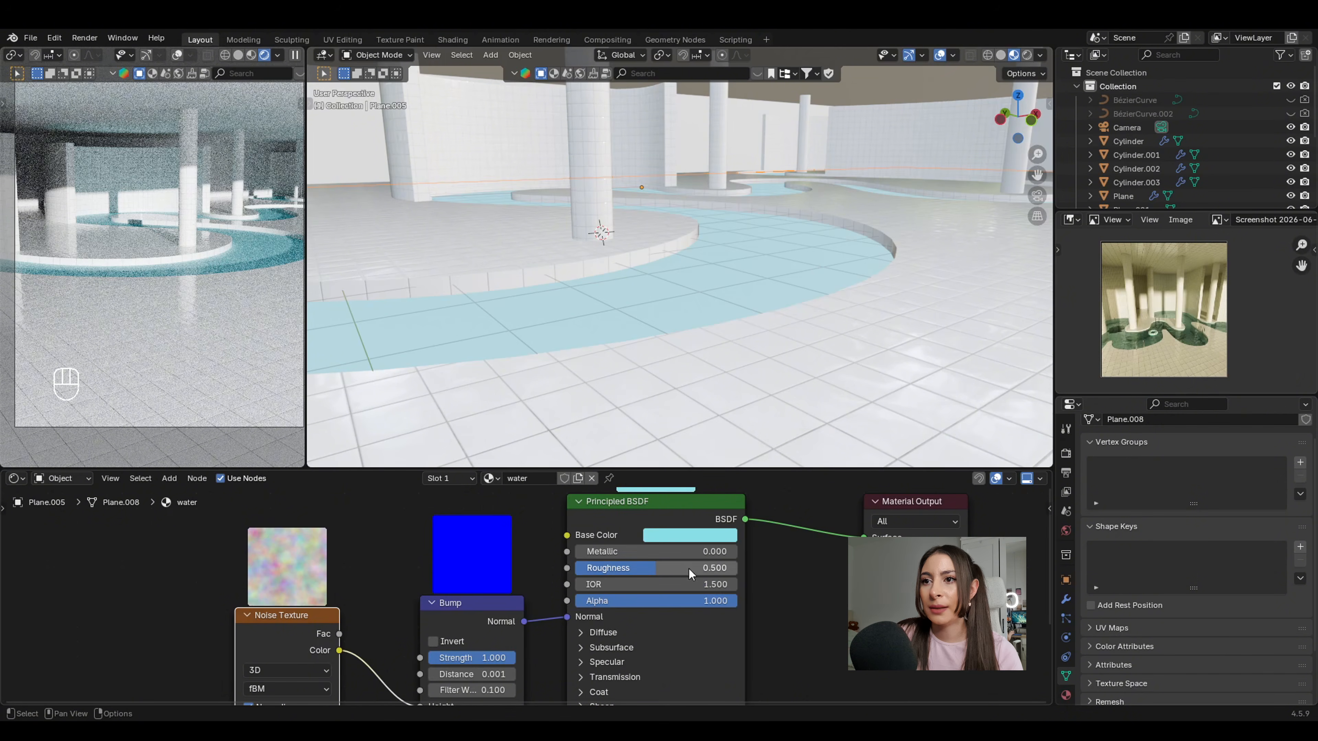
{"action": "left_click_drag", "start_coordinate": [652, 568], "coordinate": [580, 568]}
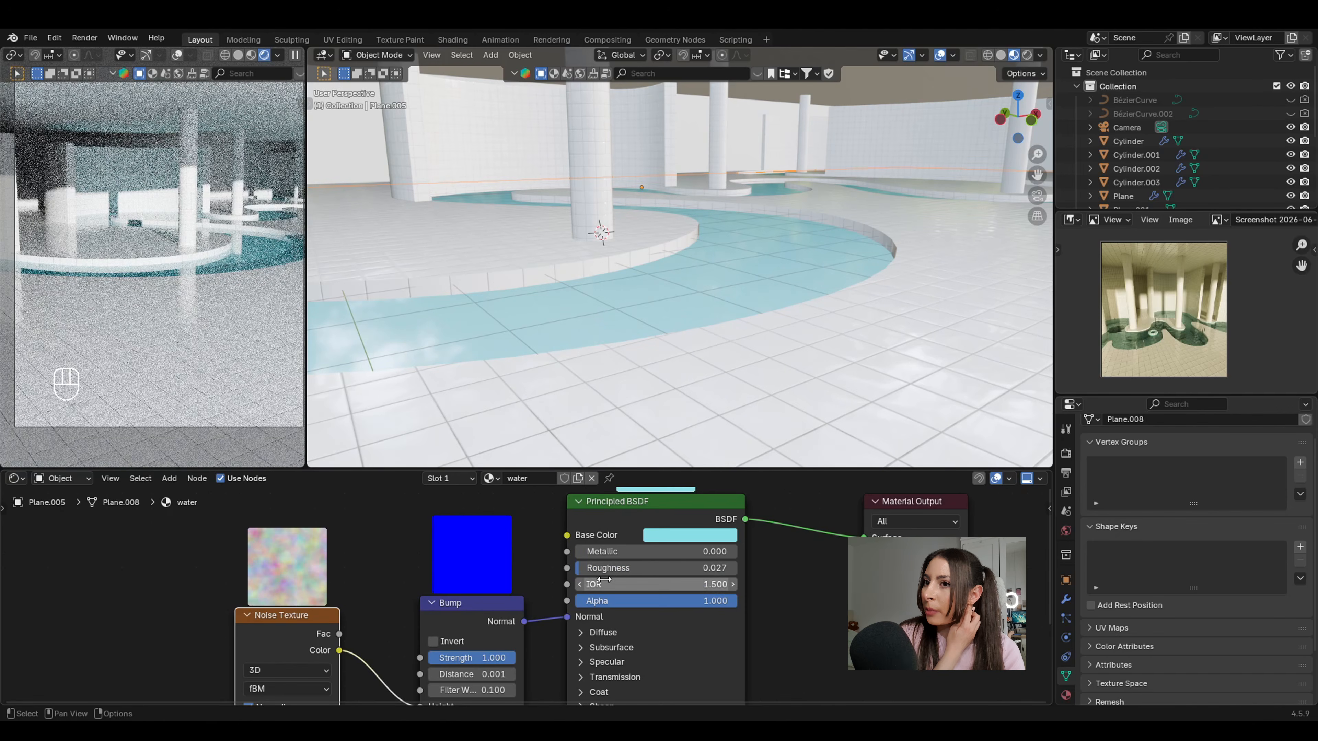
Set the water shader's transmission weight to 1.000 and its IOR to 1.333.
{"action": "middle_click_drag", "start_coordinate": [725, 634], "coordinate": [710, 597]}
{"action": "scroll", "coordinate": [675, 623], "scroll_direction": "up", "scroll_amount": 1}
{"action": "left_click", "coordinate": [622, 644]}
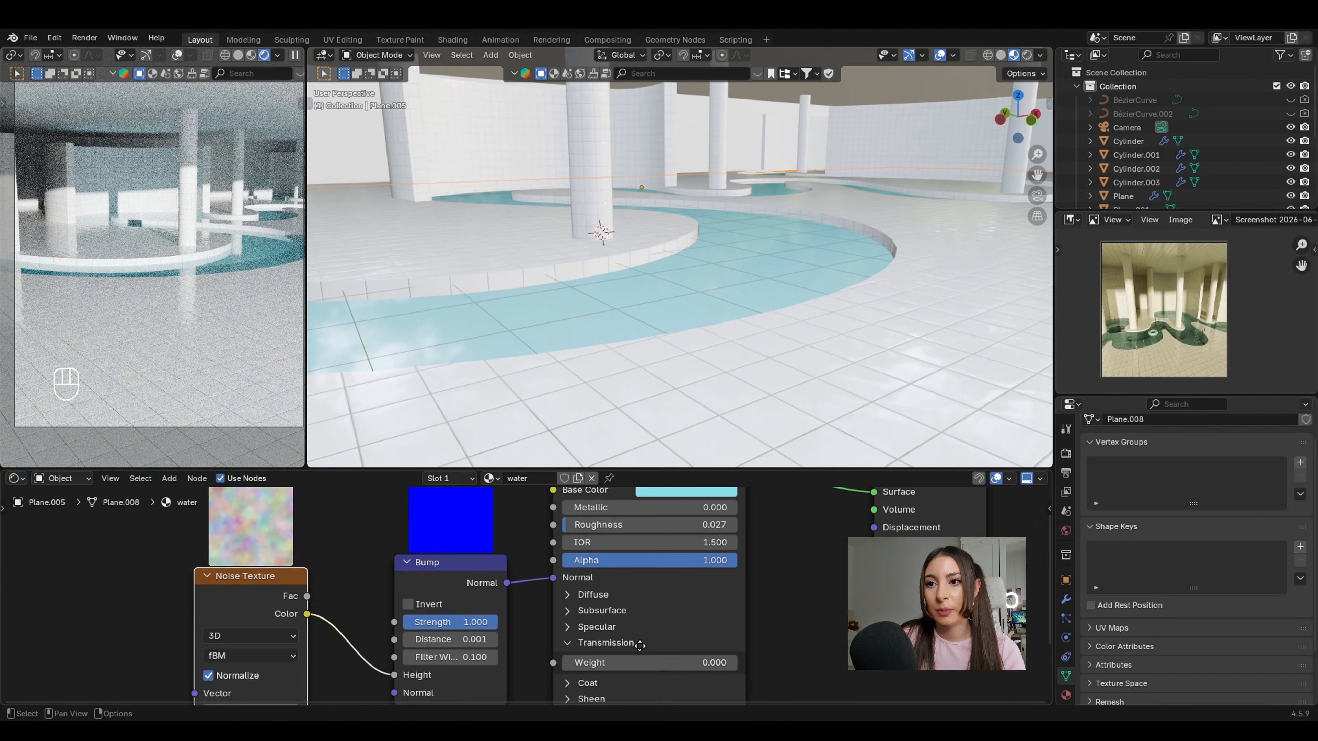
{"action": "middle_click_drag", "start_coordinate": [640, 646], "coordinate": [650, 623]}
{"action": "scroll", "coordinate": [650, 624], "scroll_direction": "up", "scroll_amount": 1}
{"action": "left_click_drag", "start_coordinate": [610, 643], "coordinate": [757, 644]}
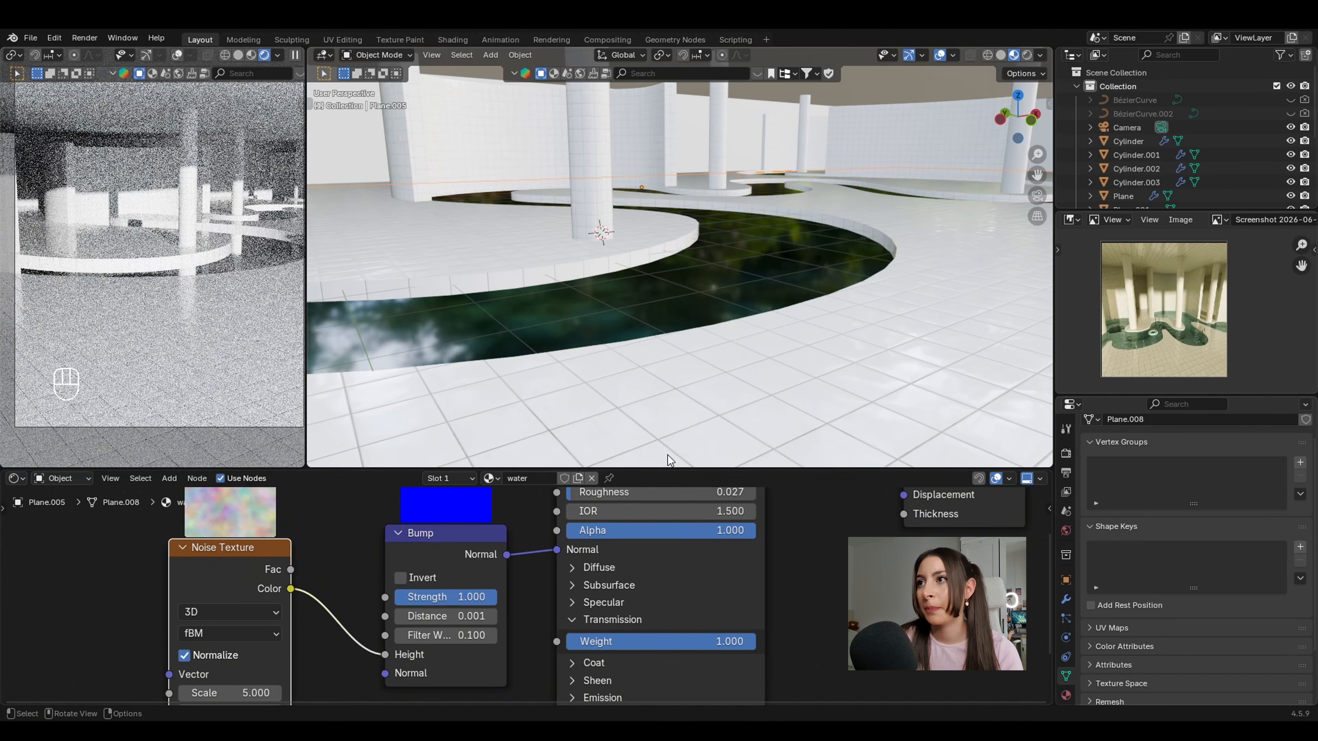
{"action": "middle_click_drag", "start_coordinate": [693, 493], "coordinate": [653, 566]}
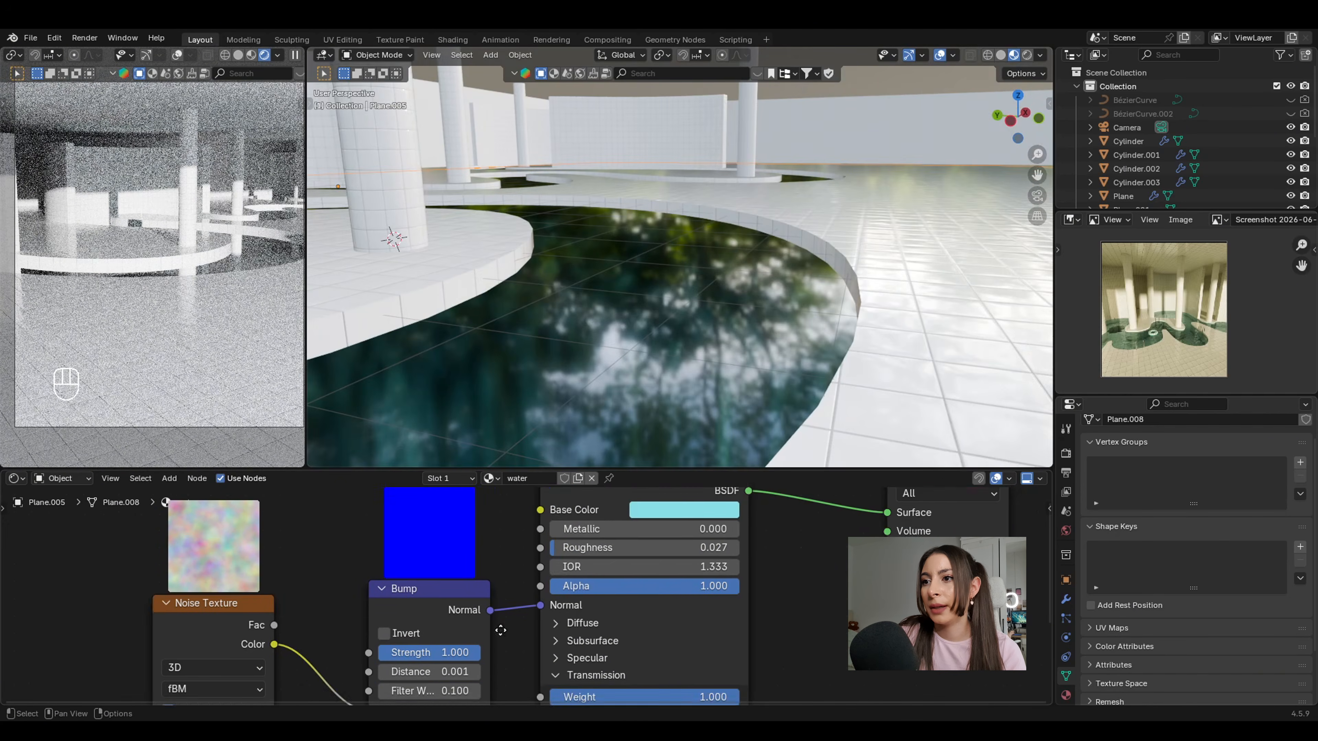
Tune the water ripples with noise scale 56.900 and detail 2.600, and Bump strength 0.101 and distance 0.081.
{"action": "scroll", "coordinate": [485, 652], "scroll_direction": "up", "scroll_amount": 1}
{"action": "middle_click_drag", "start_coordinate": [485, 654], "coordinate": [562, 596]}
{"action": "mouse_move", "coordinate": [509, 611]}
{"action": "left_mouse_down", "text": "shift"}
{"action": "mouse_move", "coordinate": [540, 611]}
{"action": "mouse_move", "coordinate": [493, 599]}
{"action": "left_mouse_up", "text": "shift"}
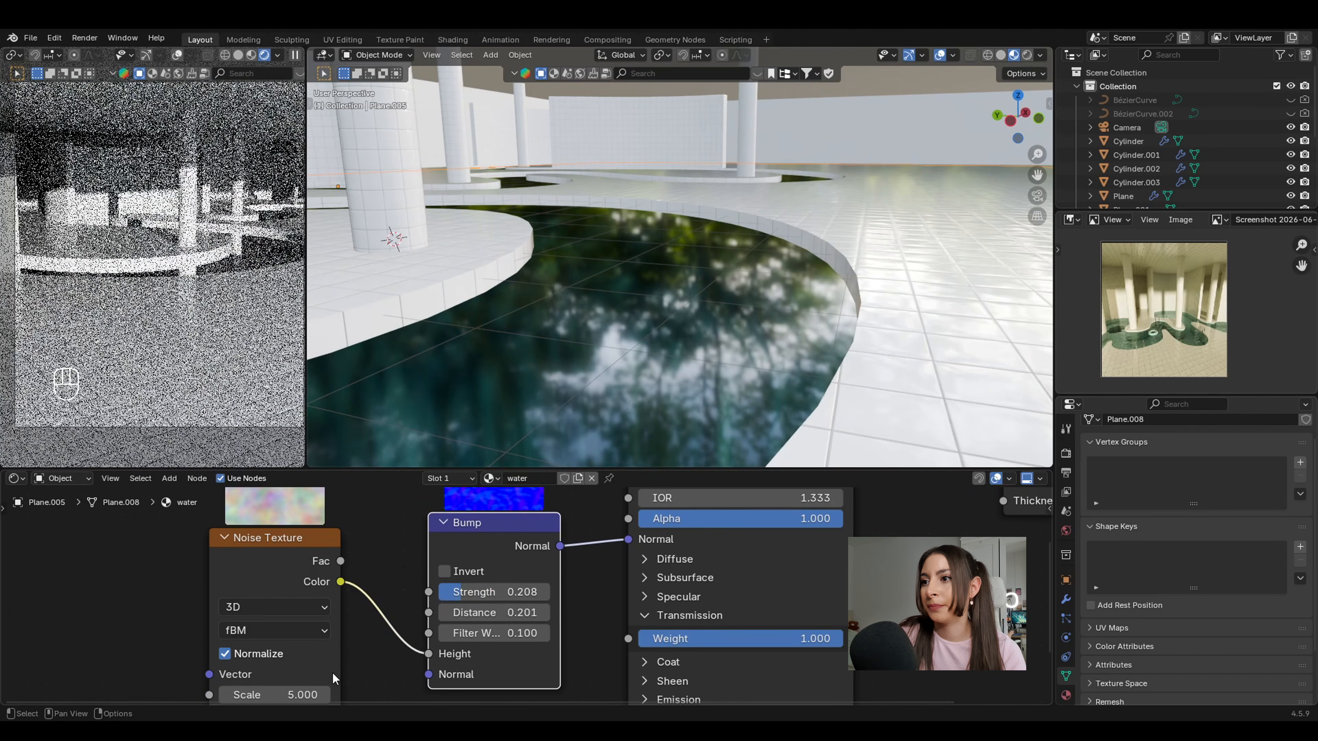
{"action": "scroll", "coordinate": [333, 675], "scroll_direction": "up", "scroll_amount": 1}
{"action": "middle_click_drag", "start_coordinate": [334, 675], "coordinate": [429, 612]}
{"action": "left_click_drag", "start_coordinate": [412, 631], "coordinate": [480, 631]}
{"action": "scroll", "coordinate": [409, 686], "scroll_direction": "up", "scroll_amount": 1}
{"action": "middle_click_drag", "start_coordinate": [409, 685], "coordinate": [445, 610]}
{"action": "left_click_drag", "start_coordinate": [445, 610], "coordinate": [415, 585]}
{"action": "left_click_drag", "start_coordinate": [394, 656], "coordinate": [421, 656]}
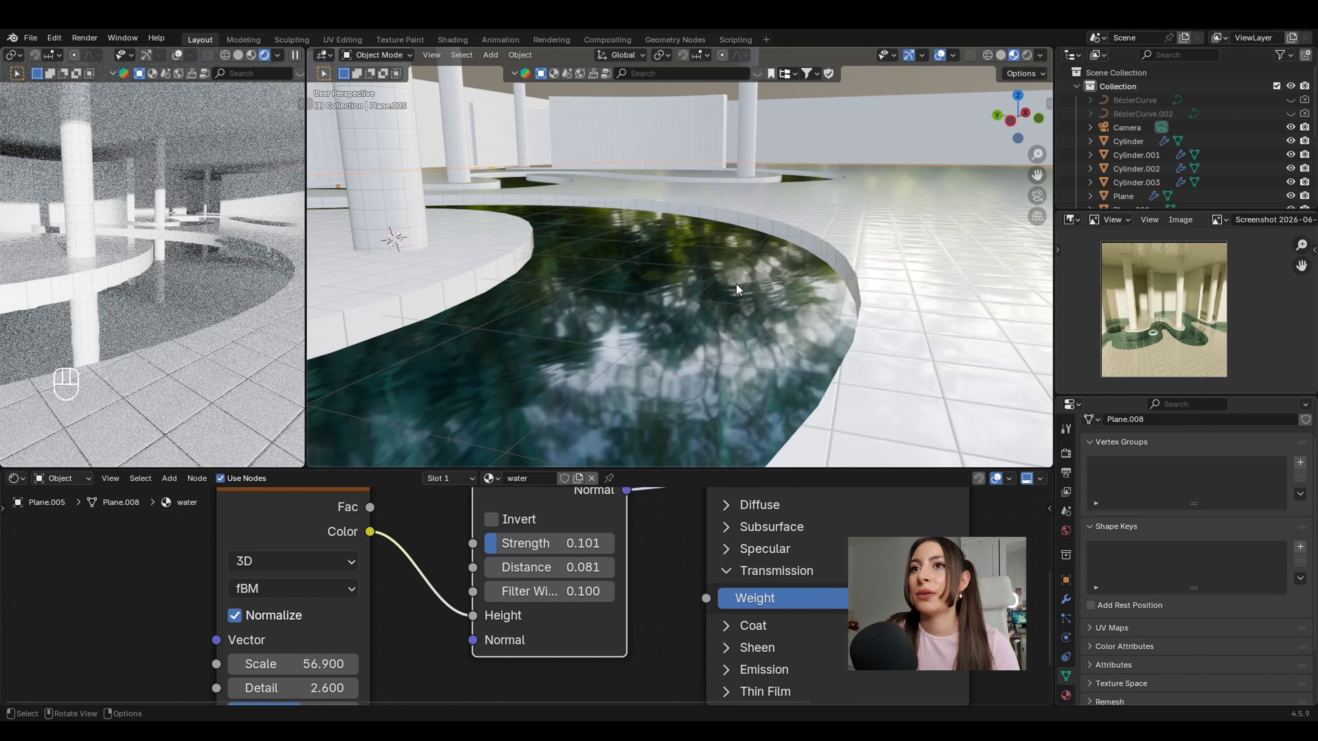
Check the water plane with the Face Orientation overlay and flip its normals in Edit Mode.
{"action": "left_click", "coordinate": [953, 54]}
{"action": "left_click", "coordinate": [880, 352]}
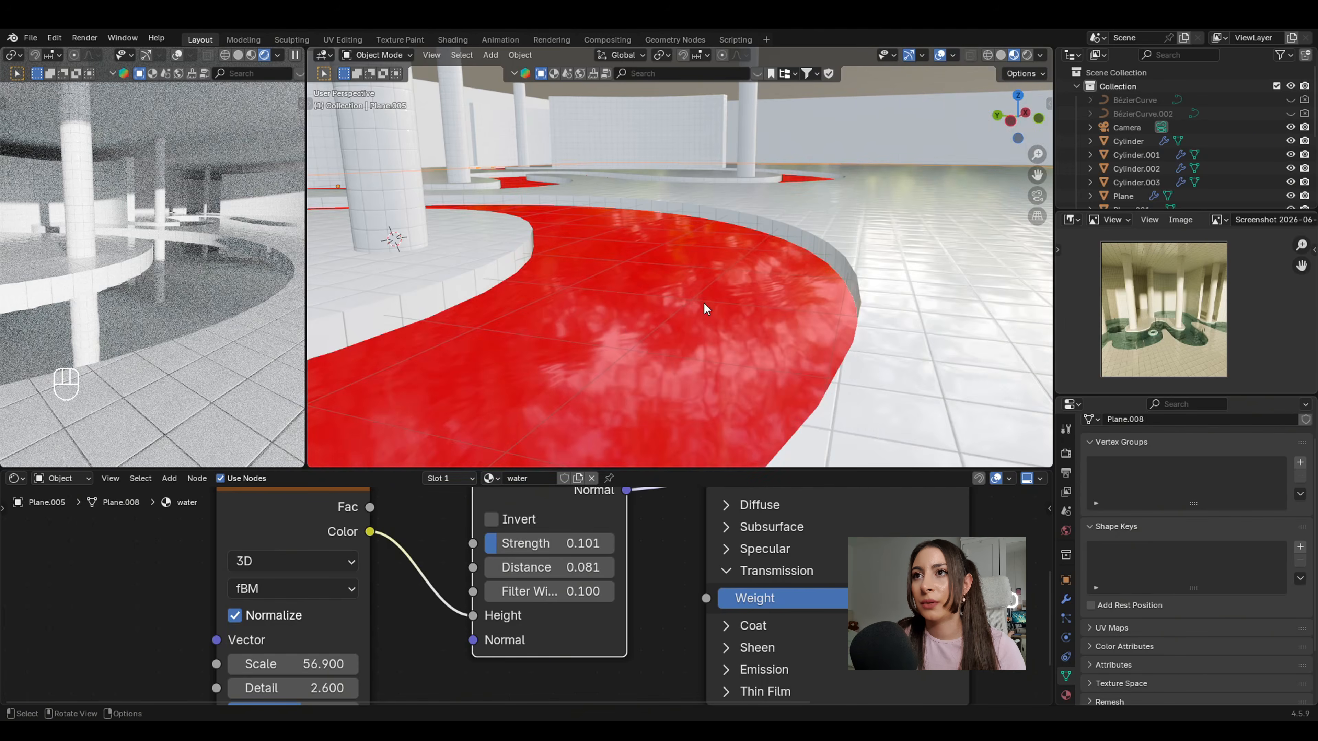
{"action": "middle_click_drag", "start_coordinate": [703, 302], "coordinate": [745, 271]}
{"action": "key", "text": "Tab"}
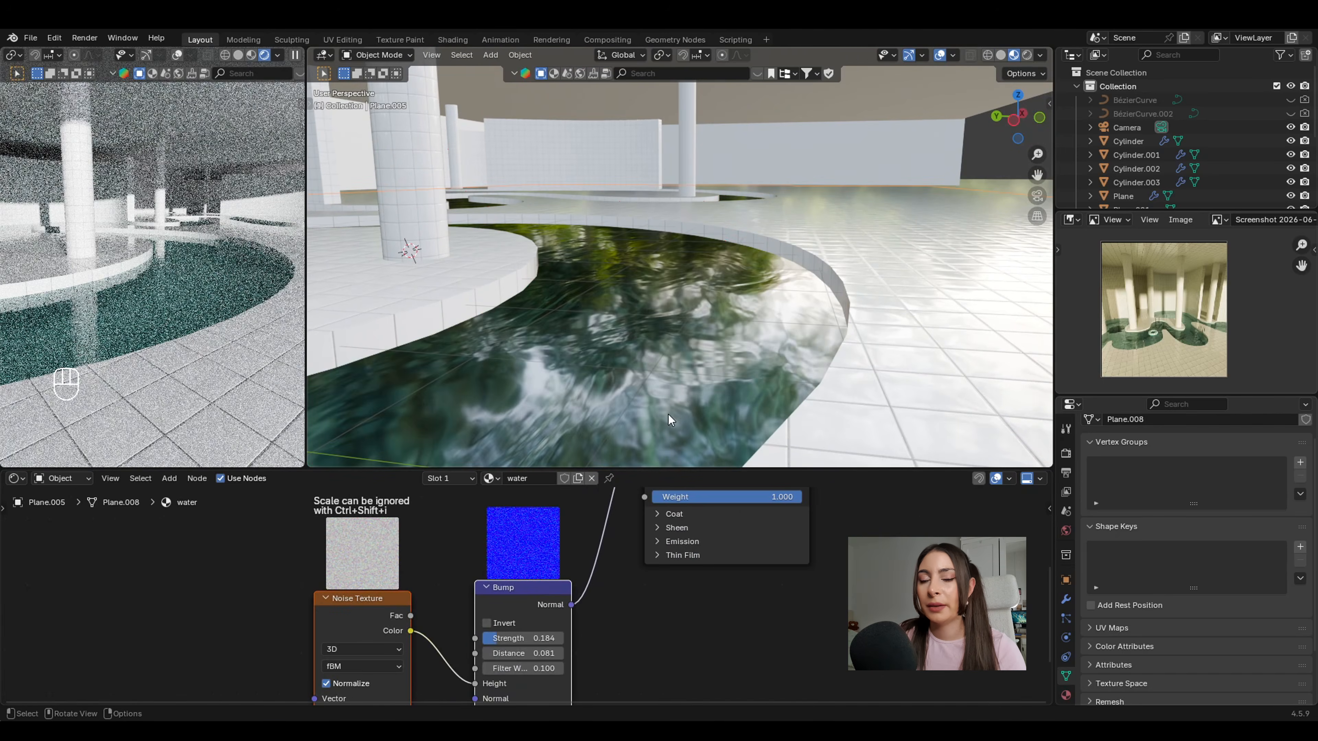
Add a Light Path node to the water material and link it to the Principled BSDF's Alpha input.
{"action": "scroll", "coordinate": [597, 515], "scroll_direction": "down", "scroll_amount": 3}
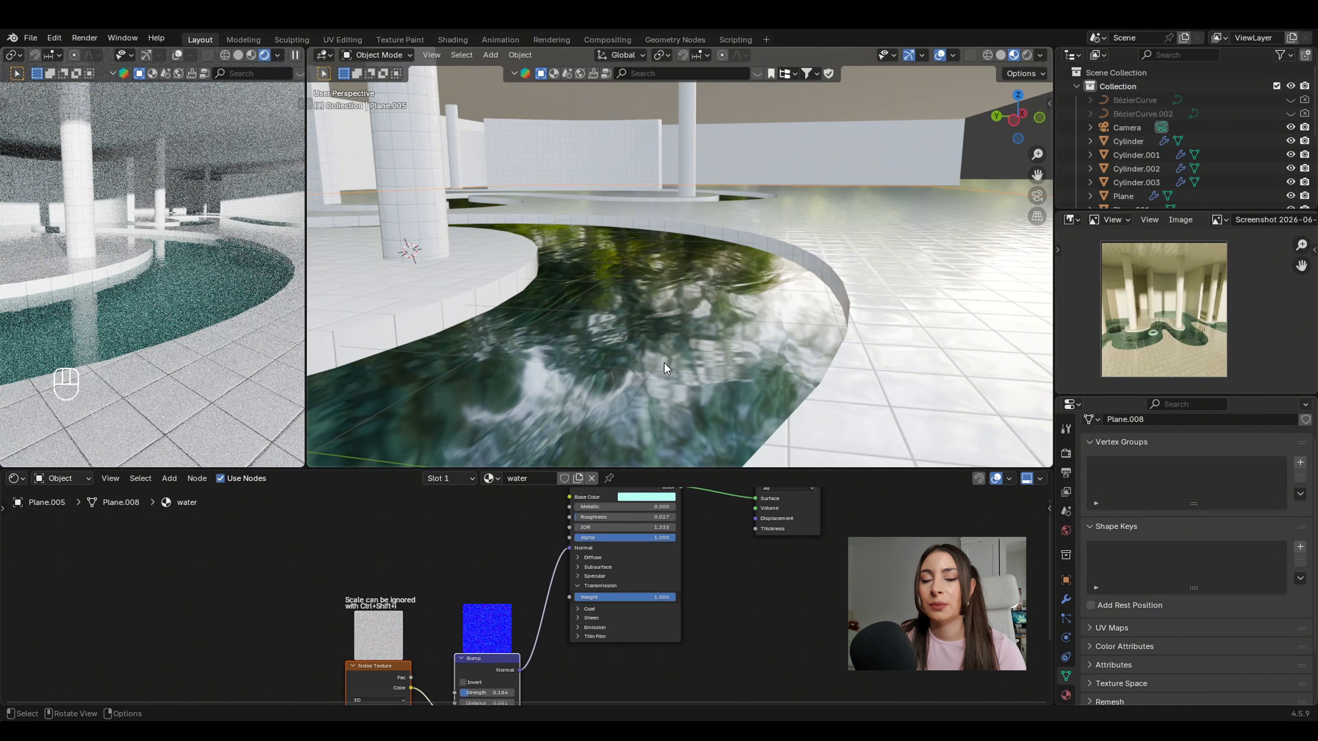
{"action": "scroll", "coordinate": [571, 616], "scroll_direction": "down", "scroll_amount": 2}
{"action": "key", "text": "shift+a"}
{"action": "mouse_move", "coordinate": [485, 580]}
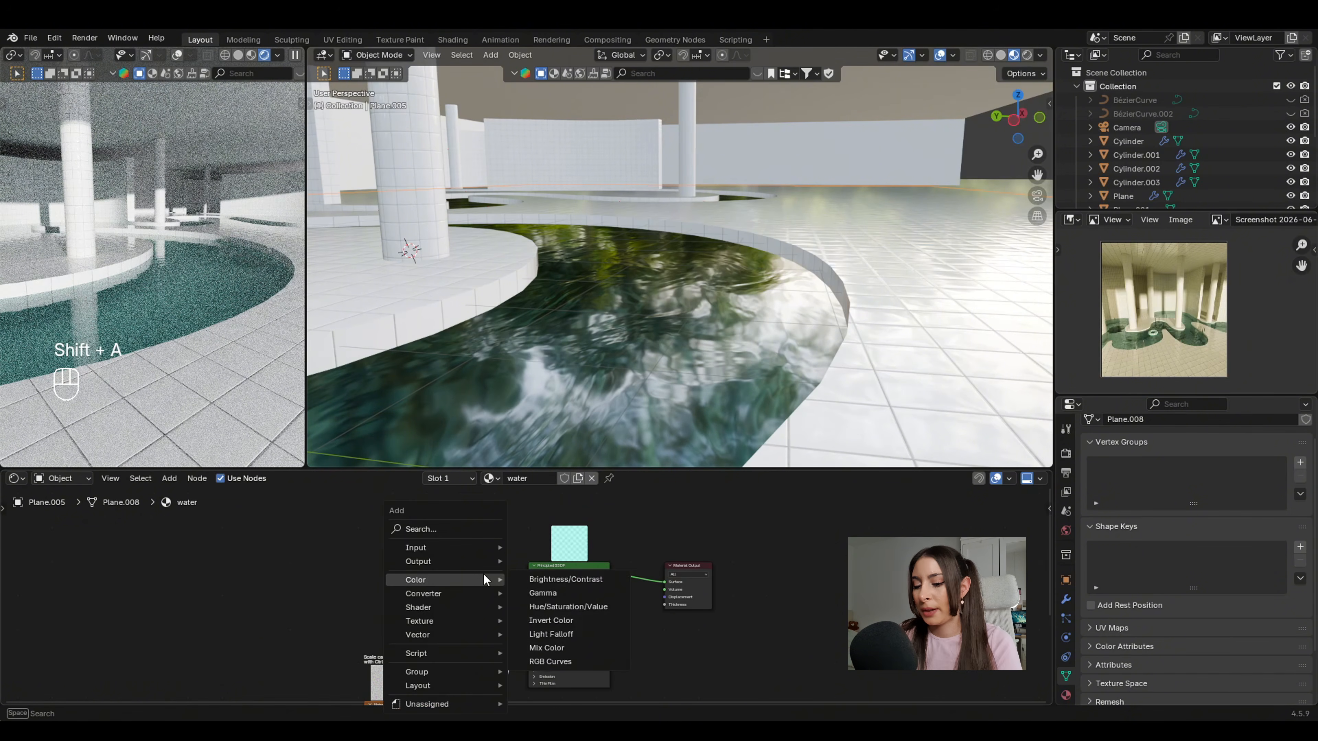
{"action": "type", "text": "light p"}
{"action": "key", "text": "Return"}
{"action": "left_click", "coordinate": [461, 544]}
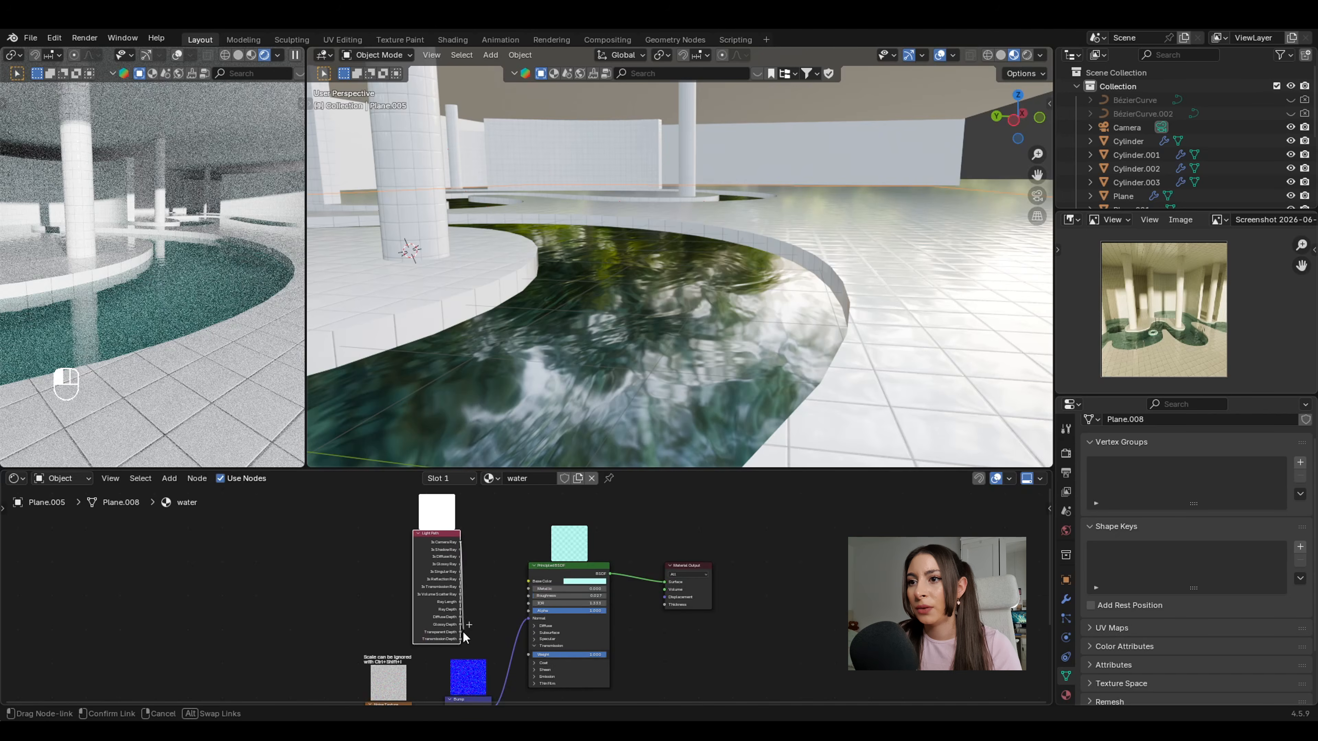
{"action": "left_click_drag", "start_coordinate": [525, 619], "coordinate": [528, 612]}
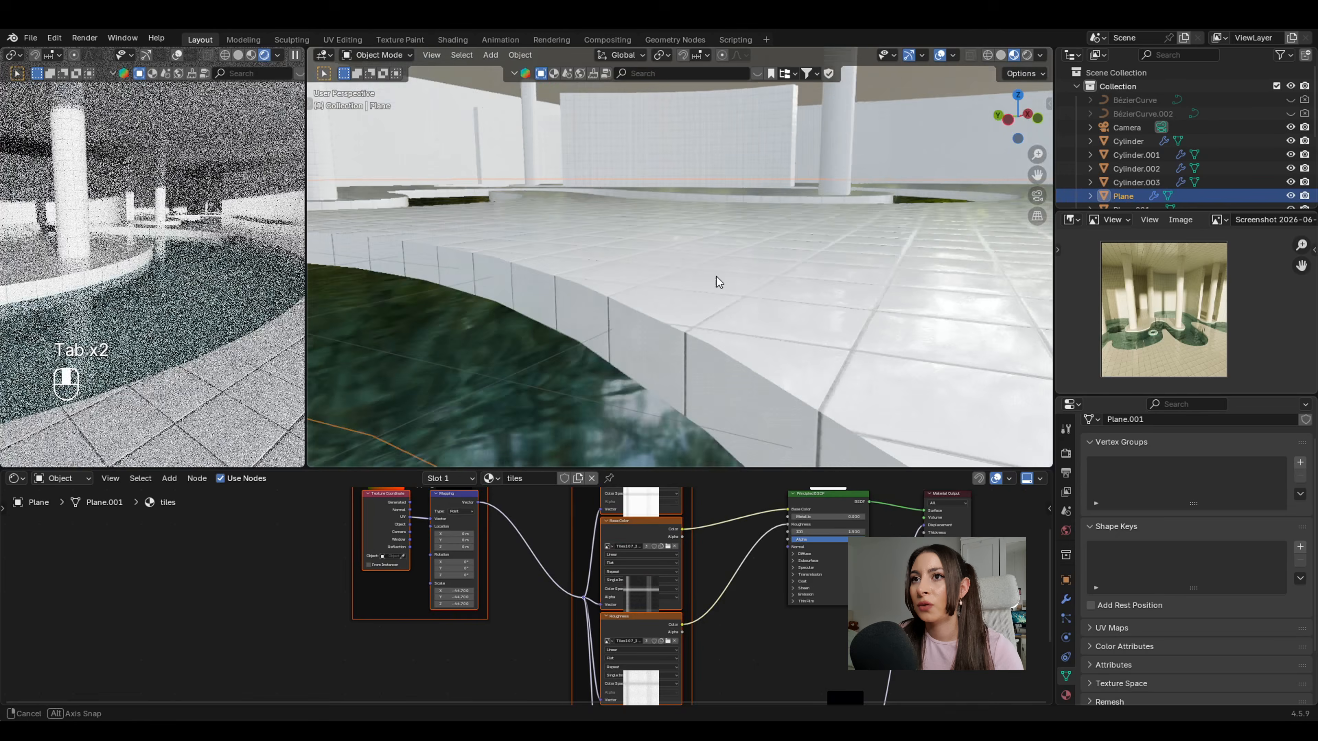
Select a piece of the floor mesh at the pool rim in Edit Mode and snap the 3D cursor to it.
{"action": "middle_click_drag", "start_coordinate": [717, 276], "coordinate": [659, 325]}
{"action": "key", "text": "Tab"}
{"action": "left_click", "coordinate": [650, 326]}
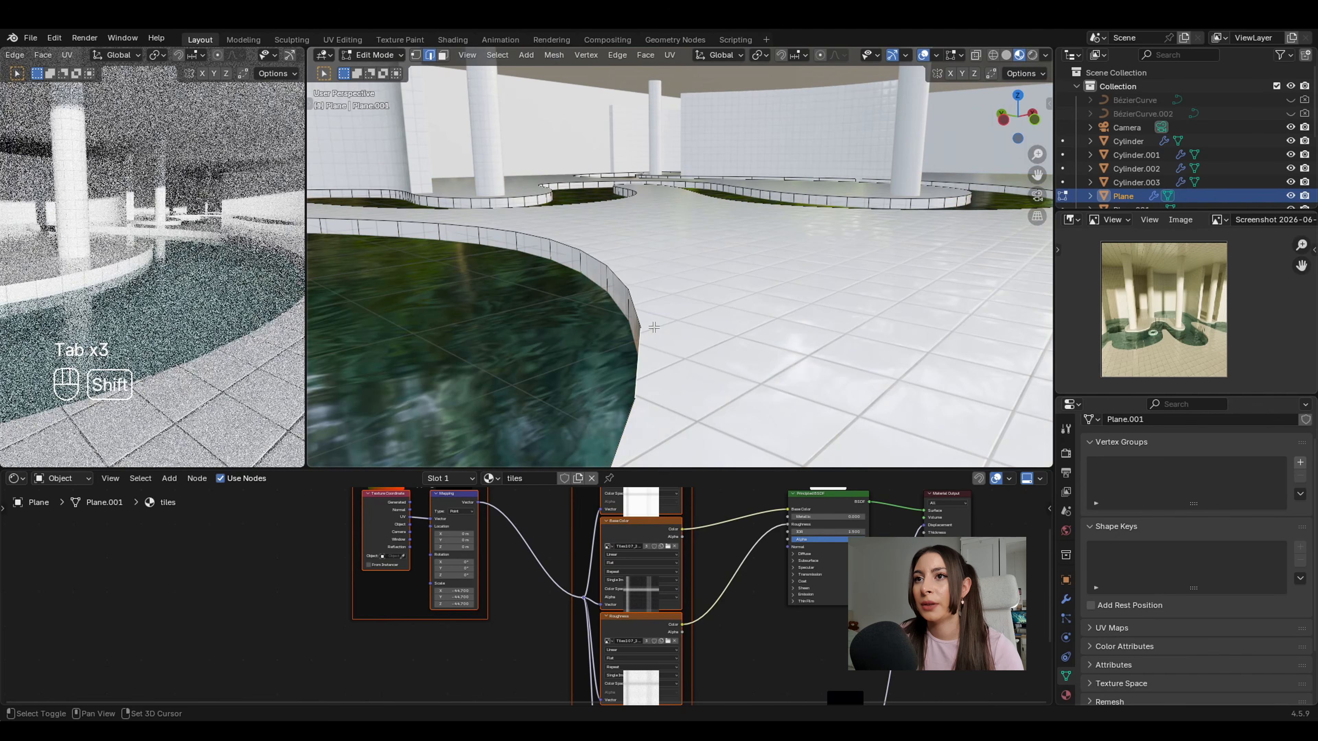
{"action": "key", "text": "shift+s"}
{"action": "left_click", "coordinate": [654, 385]}
{"action": "middle_click_drag", "start_coordinate": [646, 348], "coordinate": [670, 291]}
{"action": "key", "text": "Tab"}
Add a Path curve at the 3D cursor for the pool ladder rail and rotate it about Y to stand upright.
{"action": "key", "text": "shift+a"}
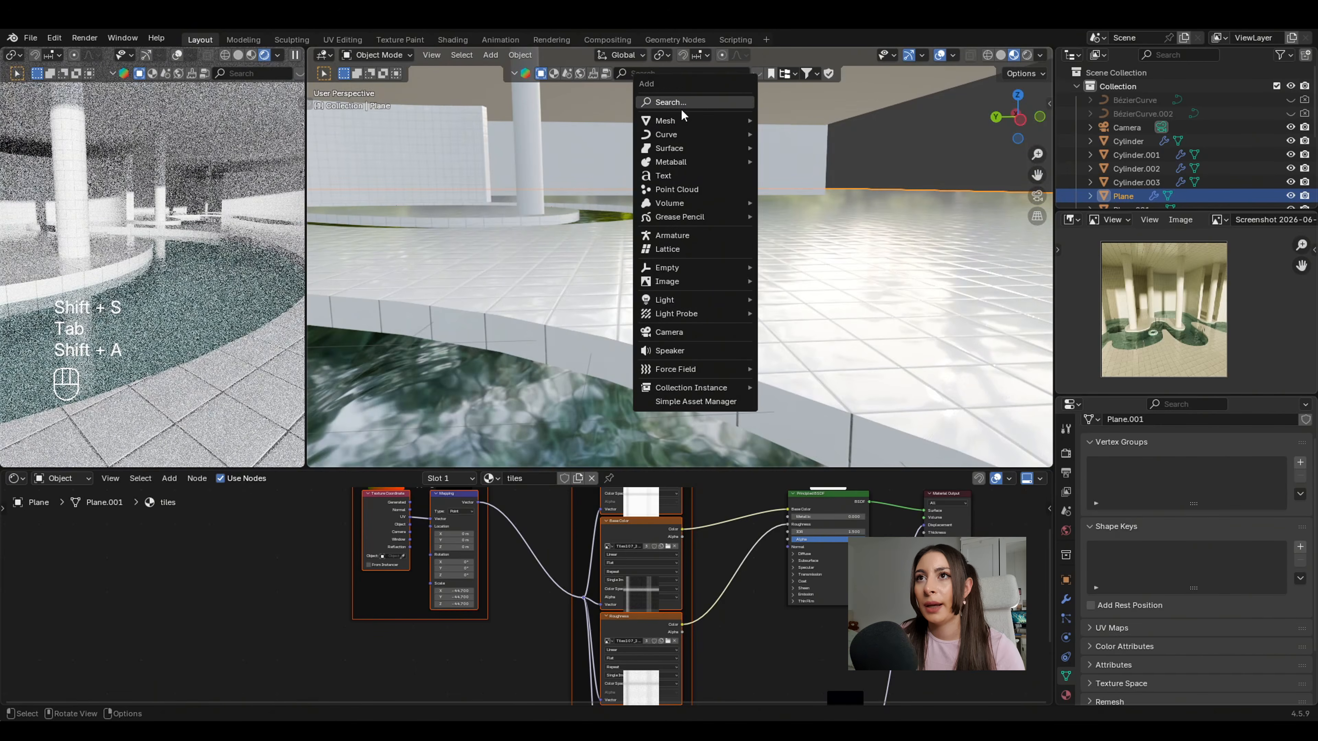
{"action": "mouse_move", "coordinate": [692, 126]}
{"action": "scroll", "coordinate": [1164, 357], "scroll_direction": "up", "scroll_amount": 6}
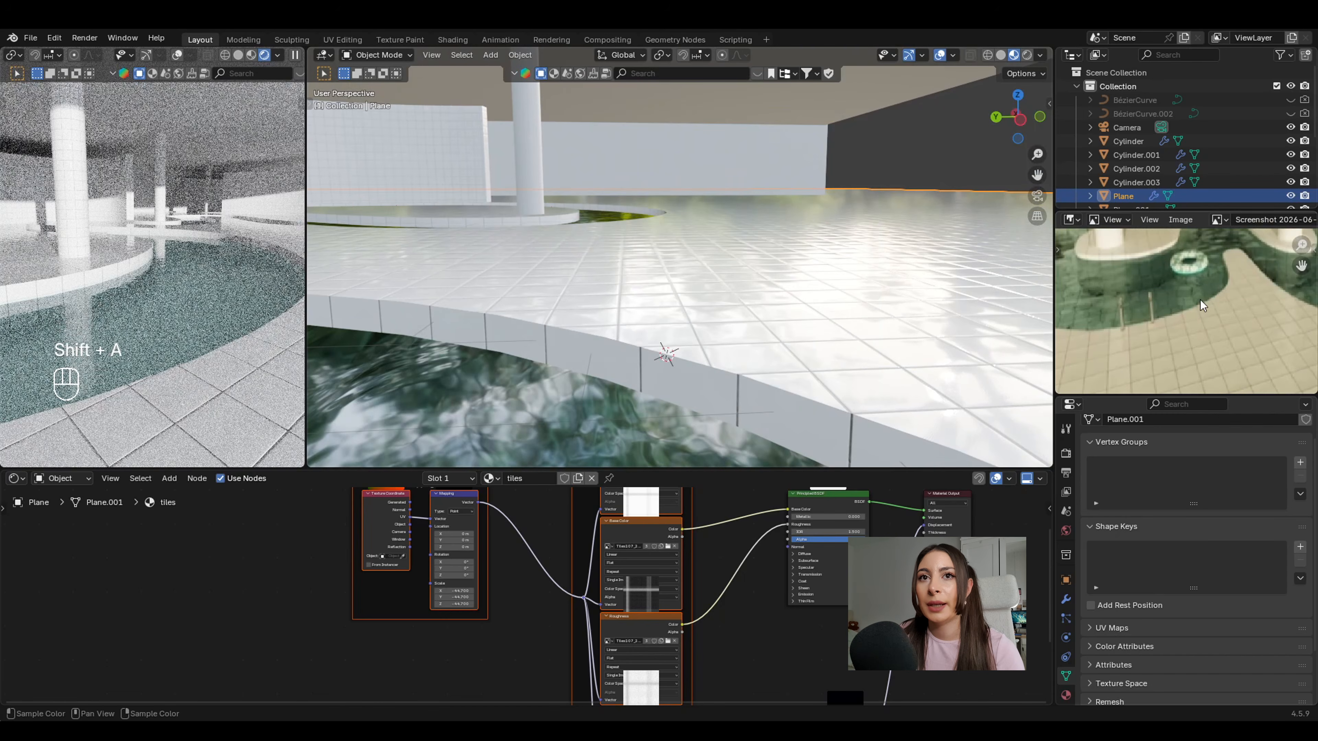
{"action": "mouse_move", "coordinate": [741, 96]}
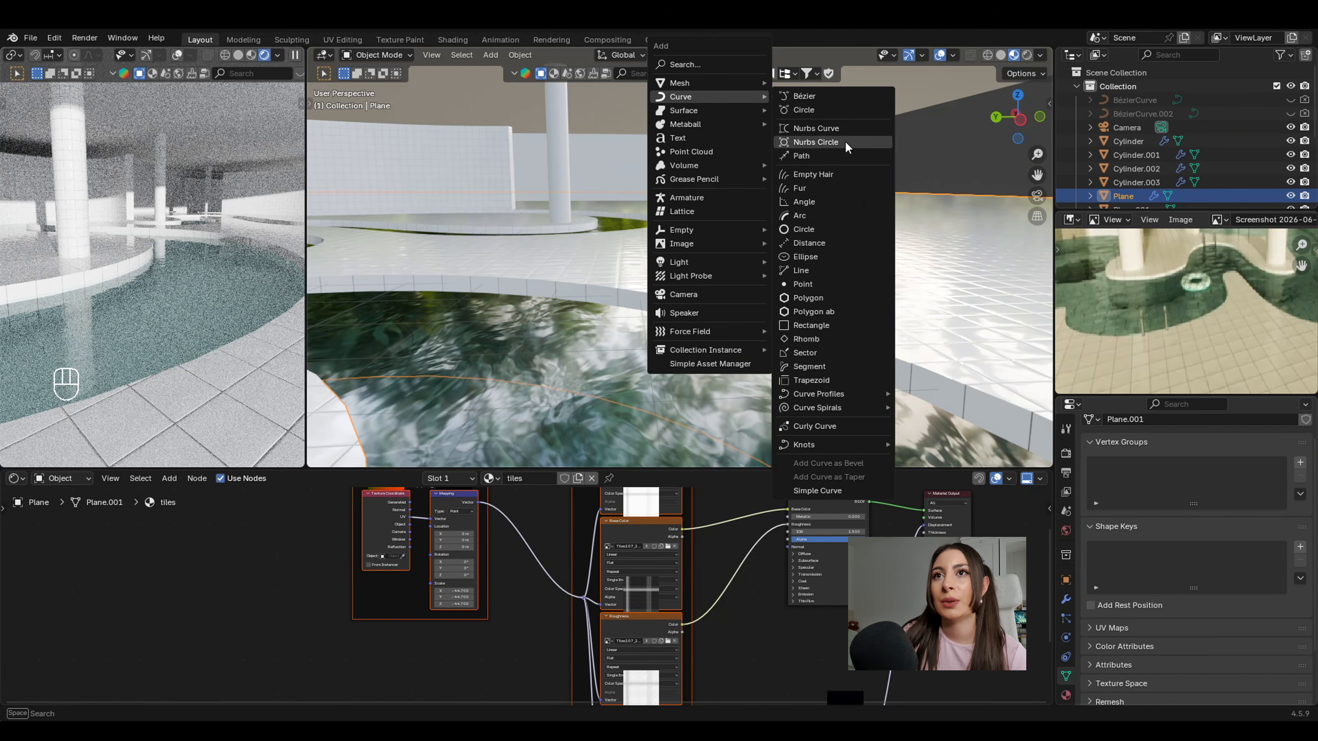
{"action": "left_click", "coordinate": [826, 154]}
{"action": "key", "text": "r"}
{"action": "key", "text": "r"}
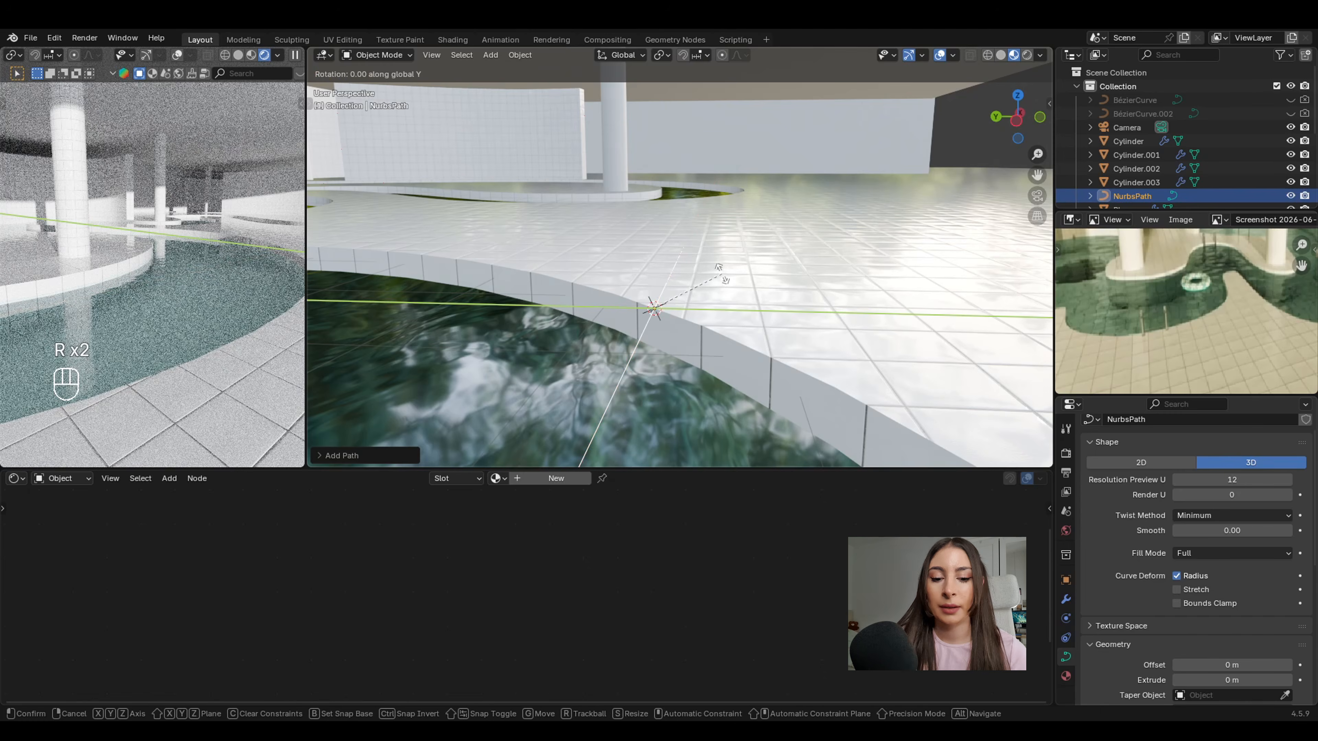
{"action": "key", "text": "Return"}
Scale the path's points down to handrail size in Edit Mode and move them to the pool's inner edge.
{"action": "key", "text": "Tab"}
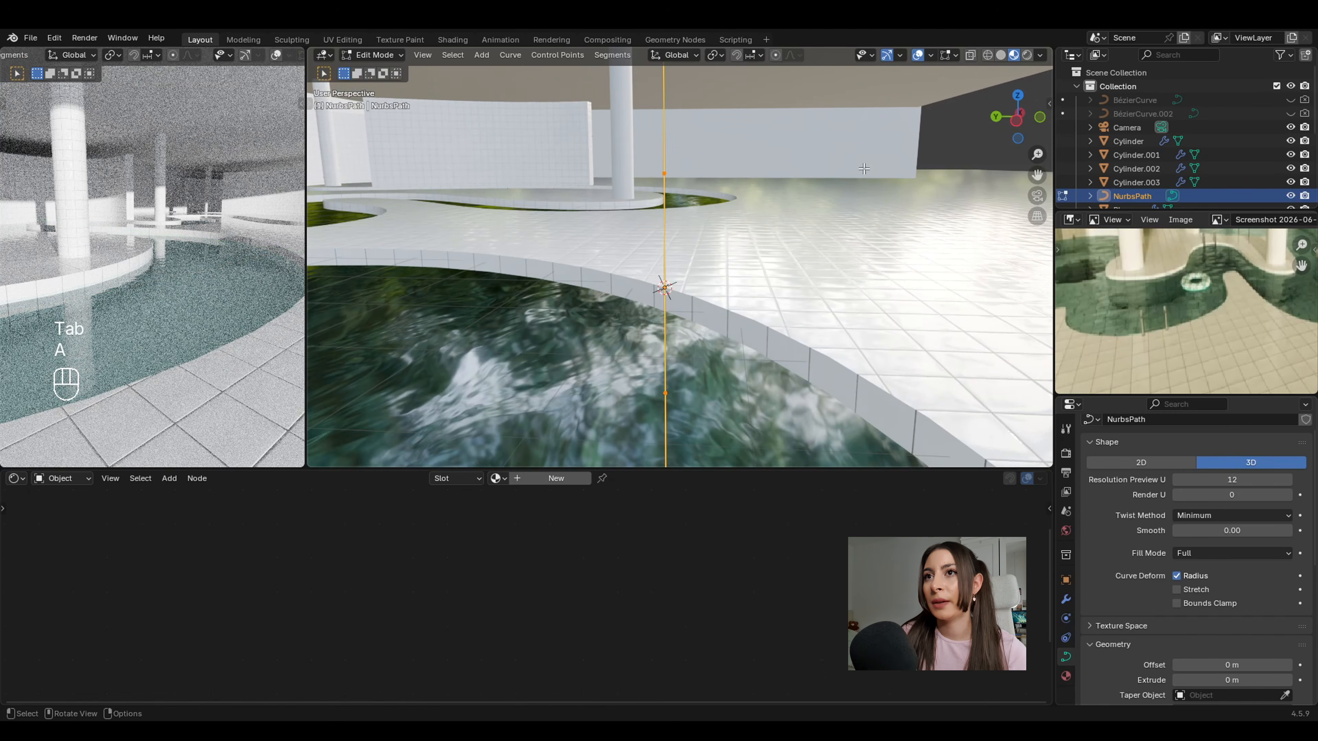
{"action": "key", "text": "s"}
{"action": "left_click", "coordinate": [726, 264]}
{"action": "middle_click_drag", "start_coordinate": [726, 264], "coordinate": [753, 291]}
{"action": "key", "text": "g"}
{"action": "left_click", "coordinate": [652, 281]}
Give the path a round bevel depth of 0.014 m and isolate it in Local View.
{"action": "scroll", "coordinate": [1215, 570], "scroll_direction": "down", "scroll_amount": 5}
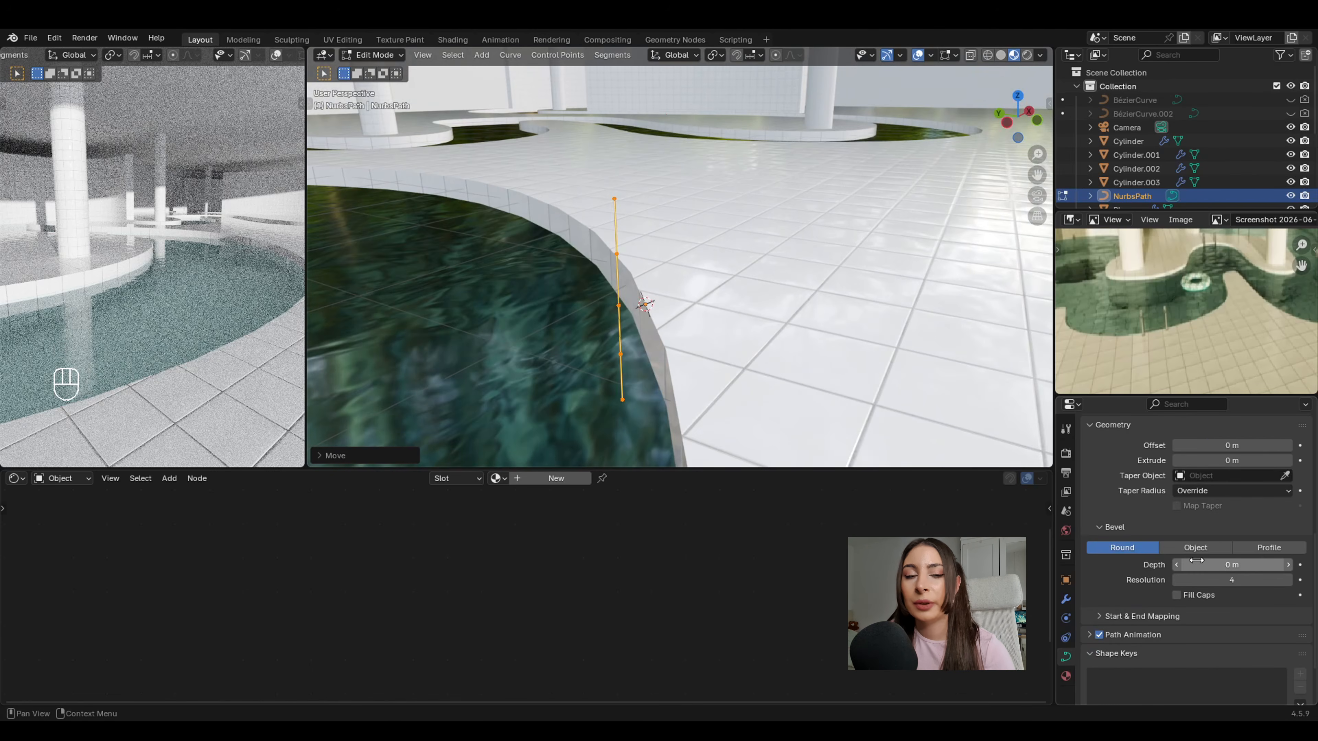
{"action": "left_click_drag", "start_coordinate": [1232, 565], "coordinate": [1247, 565], "text": "shift"}
{"action": "key", "text": "KP_Divide"}
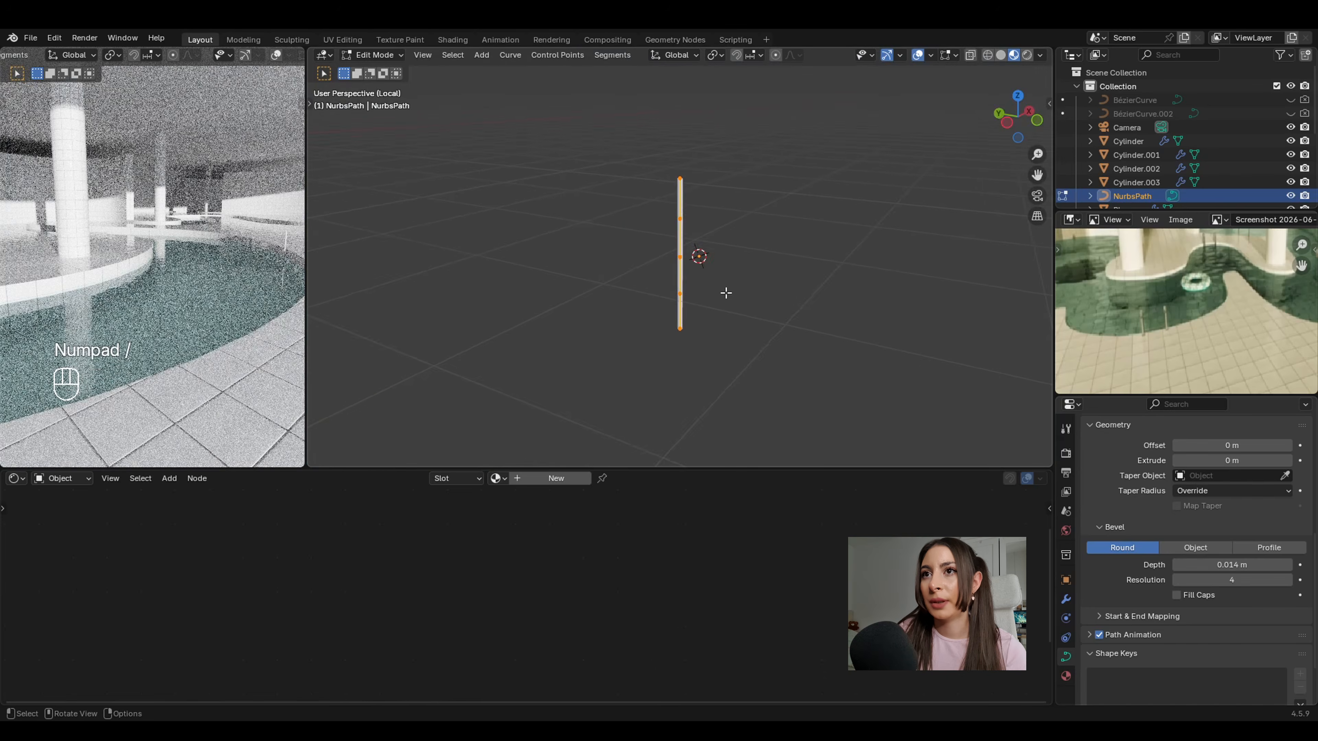
{"action": "scroll", "coordinate": [726, 293], "scroll_direction": "up", "scroll_amount": 1}
Extrude the path's upper end point repeatedly in the right orthographic view to bend the rail over into a hook.
{"action": "key", "text": "Tab"}
{"action": "key", "text": "e"}
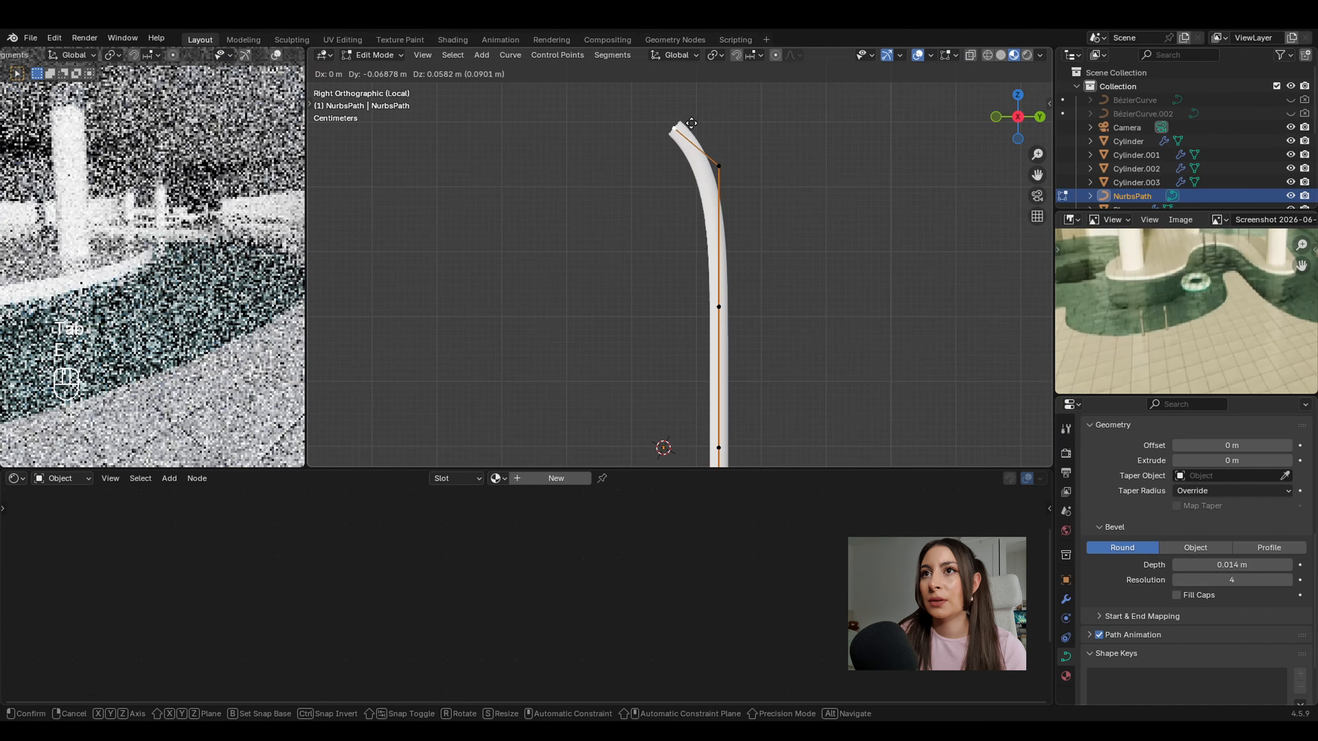
{"action": "left_click", "coordinate": [722, 137]}
{"action": "key", "text": "e"}
{"action": "left_click", "coordinate": [685, 128]}
{"action": "key", "text": "e"}
{"action": "left_click", "coordinate": [652, 146]}
{"action": "key", "text": "e"}
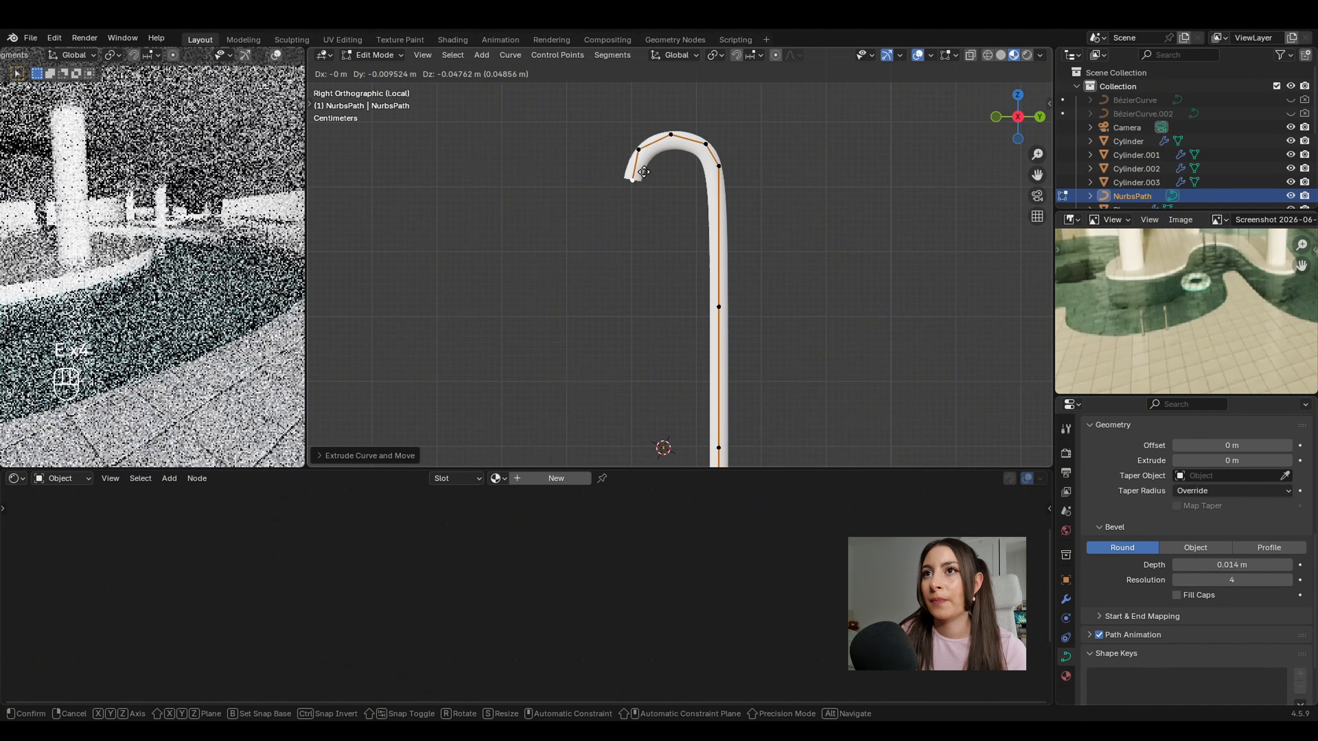
{"action": "left_click", "coordinate": [645, 186]}
Extrude the hook's free end straight downward several times to form the rail's shorter second leg.
{"action": "key", "text": "e"}
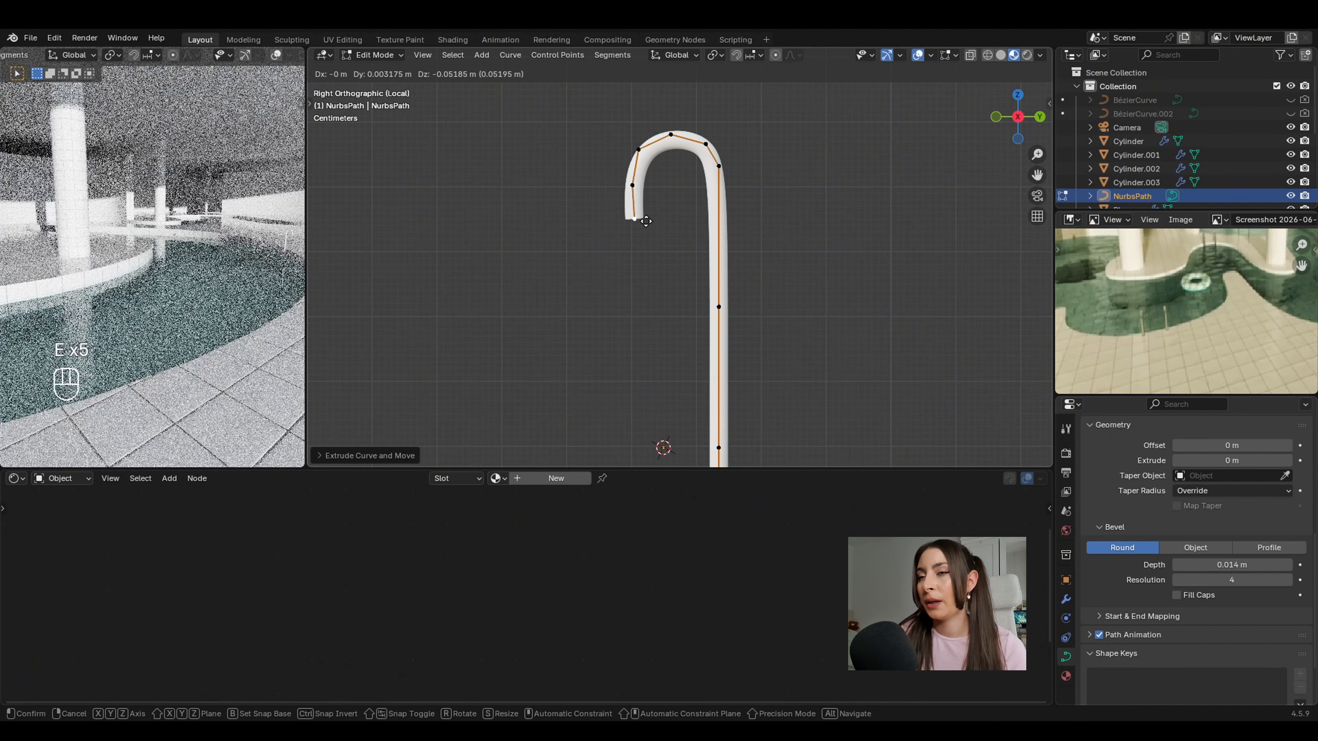
{"action": "key", "text": "z"}
{"action": "left_click", "coordinate": [647, 250]}
{"action": "key", "text": "e"}
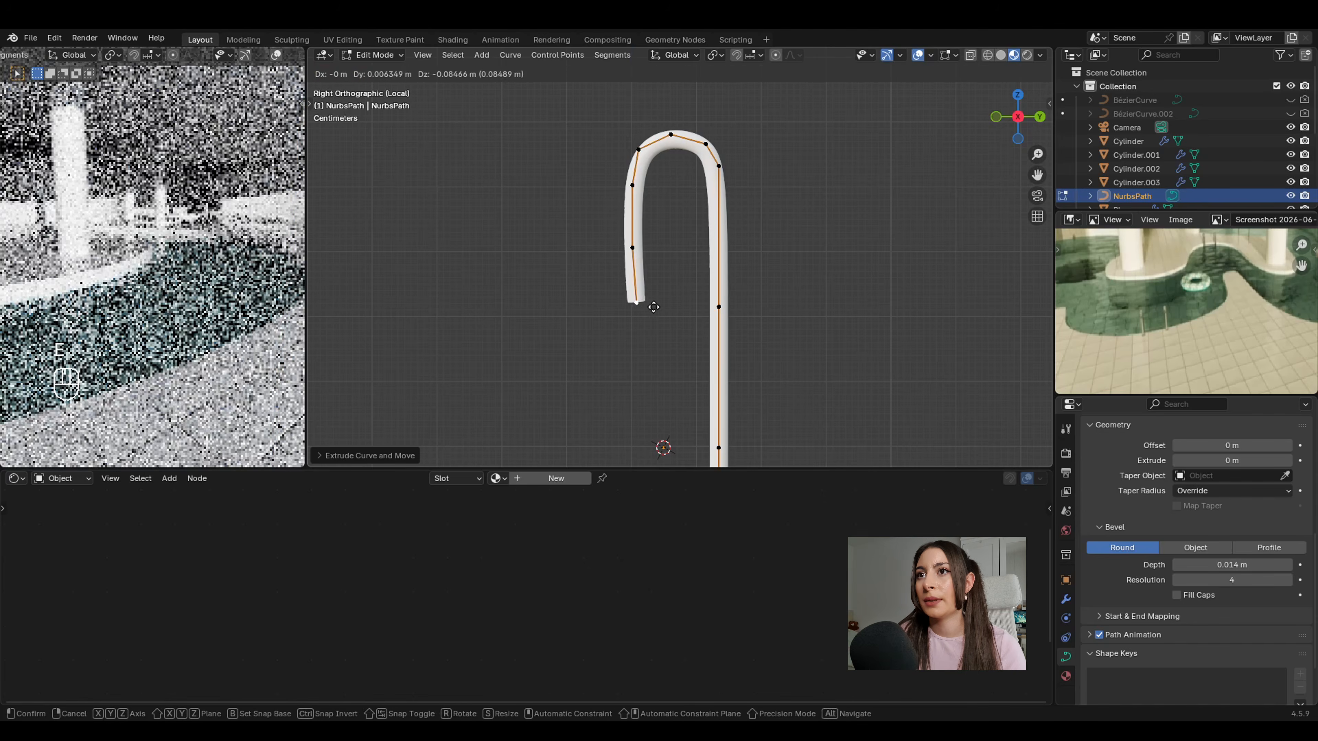
{"action": "left_click", "coordinate": [656, 360]}
Move the control points at the top of the hook to make the bend rounder and more symmetrical.
{"action": "scroll", "coordinate": [656, 363], "scroll_direction": "down", "scroll_amount": 2}
{"action": "key", "text": "s"}
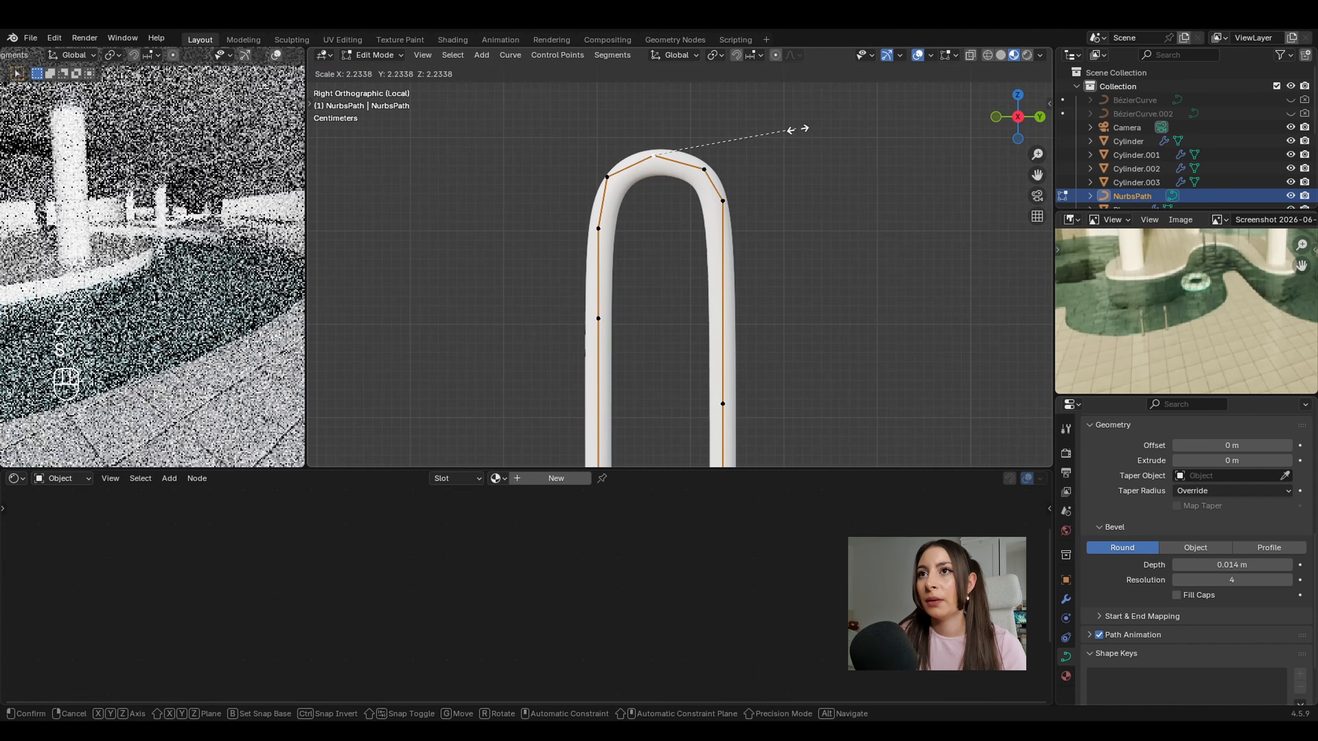
{"action": "right_click", "coordinate": [798, 128]}
{"action": "left_click", "coordinate": [606, 178]}
{"action": "key", "text": "g"}
{"action": "left_click", "coordinate": [595, 173]}
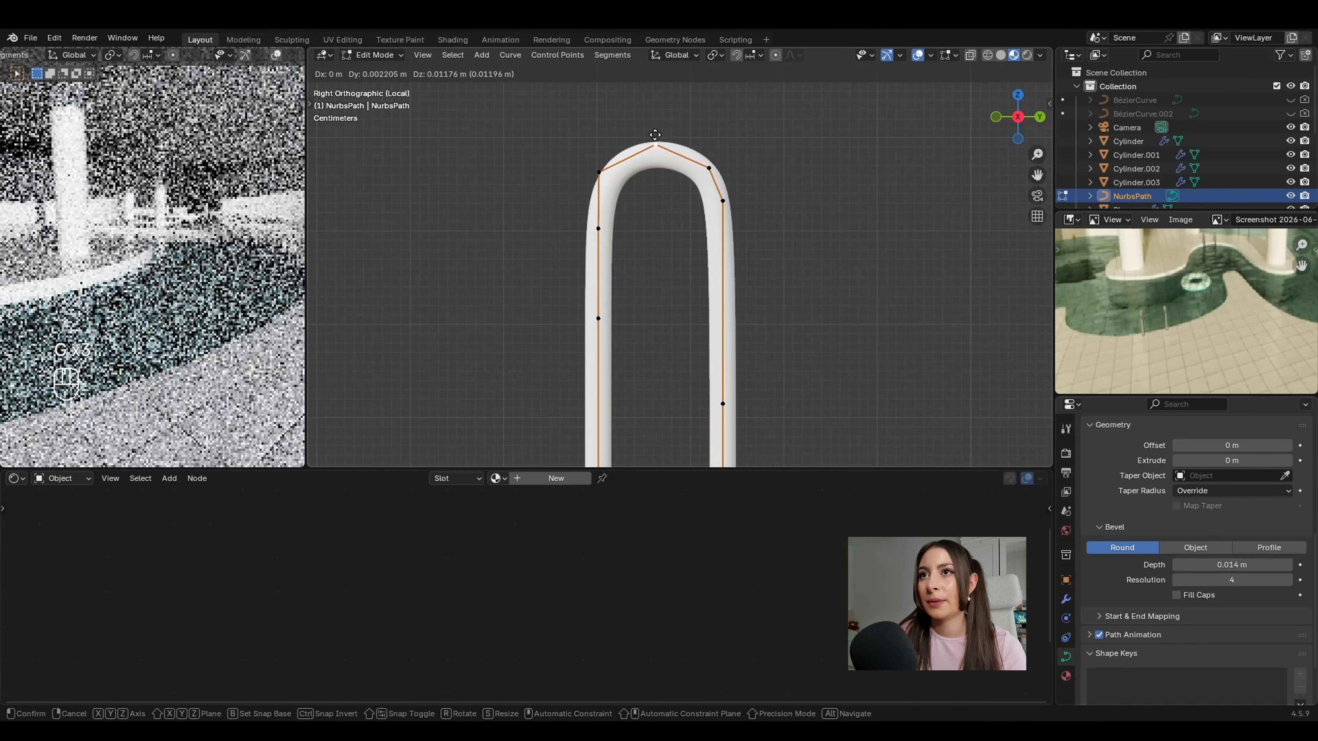
{"action": "key", "text": "Tab"}
Shrink the radius of all the rail's control points to make the tube thinner.
{"action": "middle_click_drag", "start_coordinate": [725, 150], "coordinate": [726, 203]}
{"action": "key", "text": "Tab"}
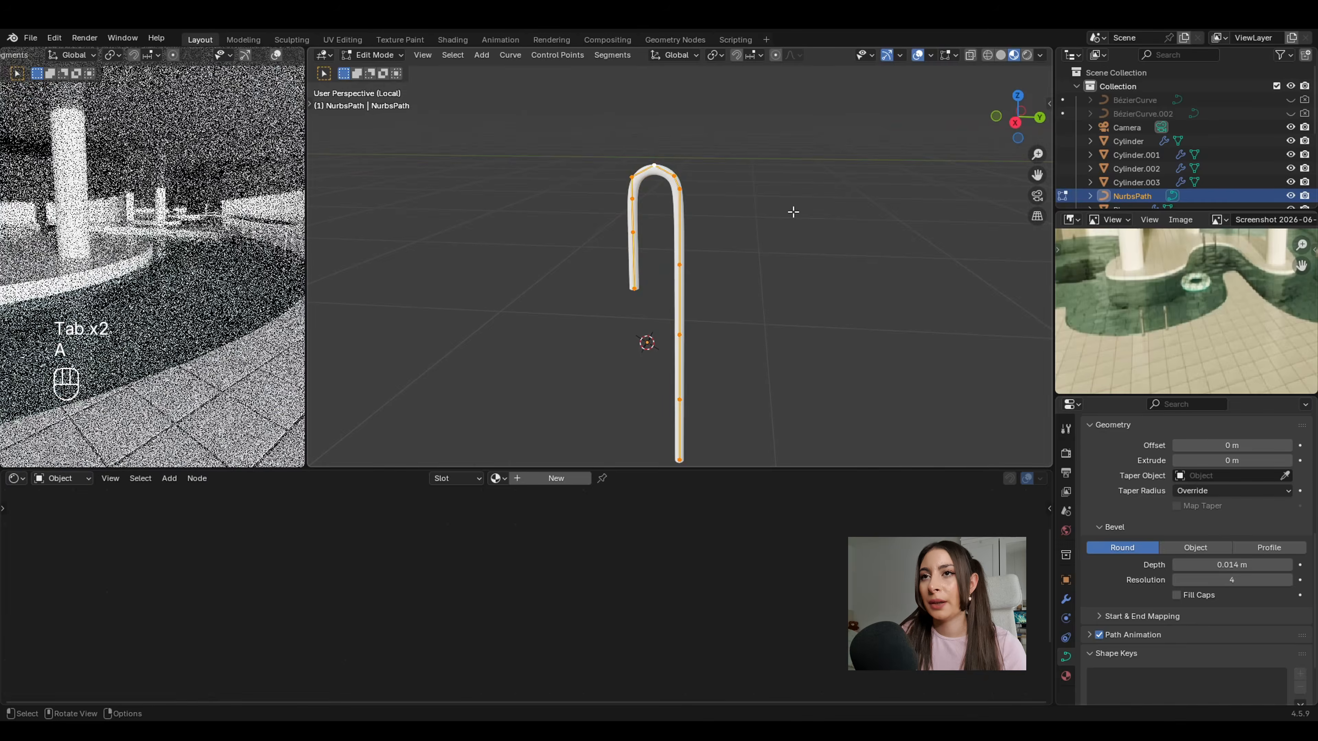
{"action": "key", "text": "alt+s"}
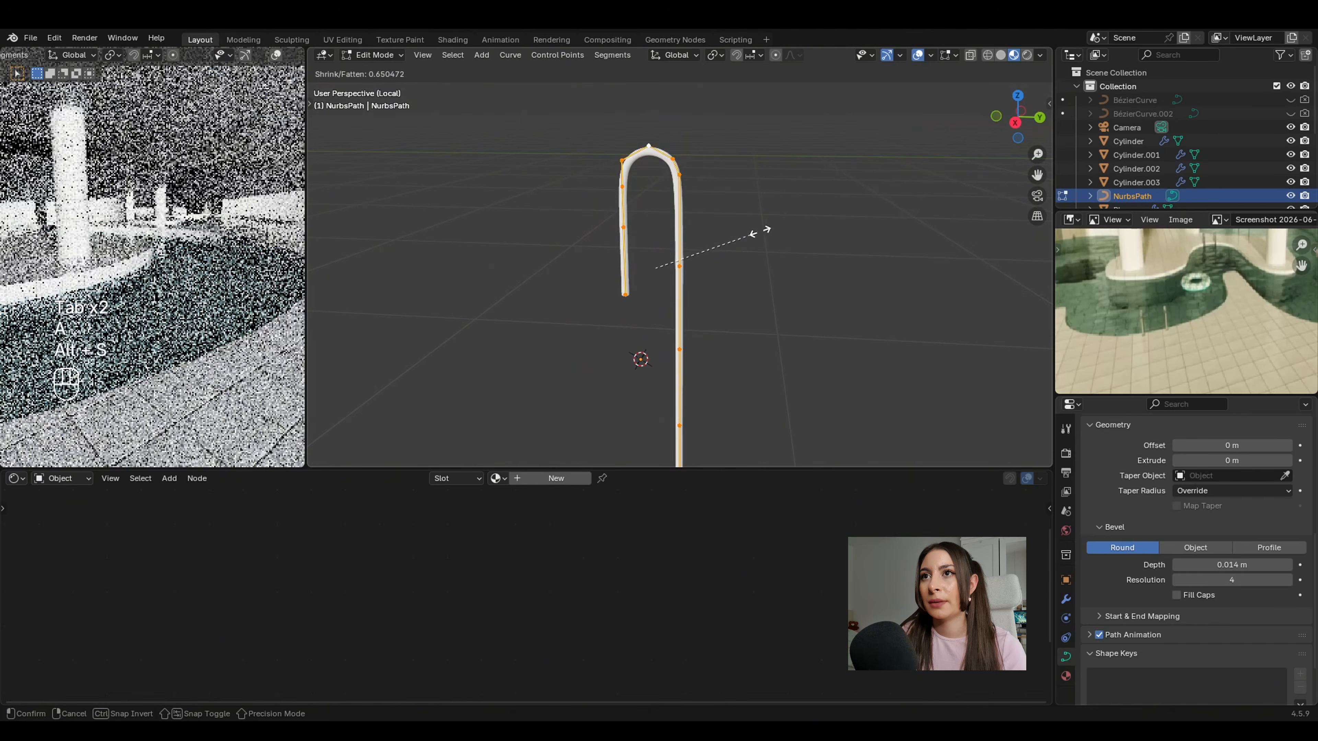
{"action": "left_click", "coordinate": [746, 231]}
{"action": "key", "text": "Tab"}
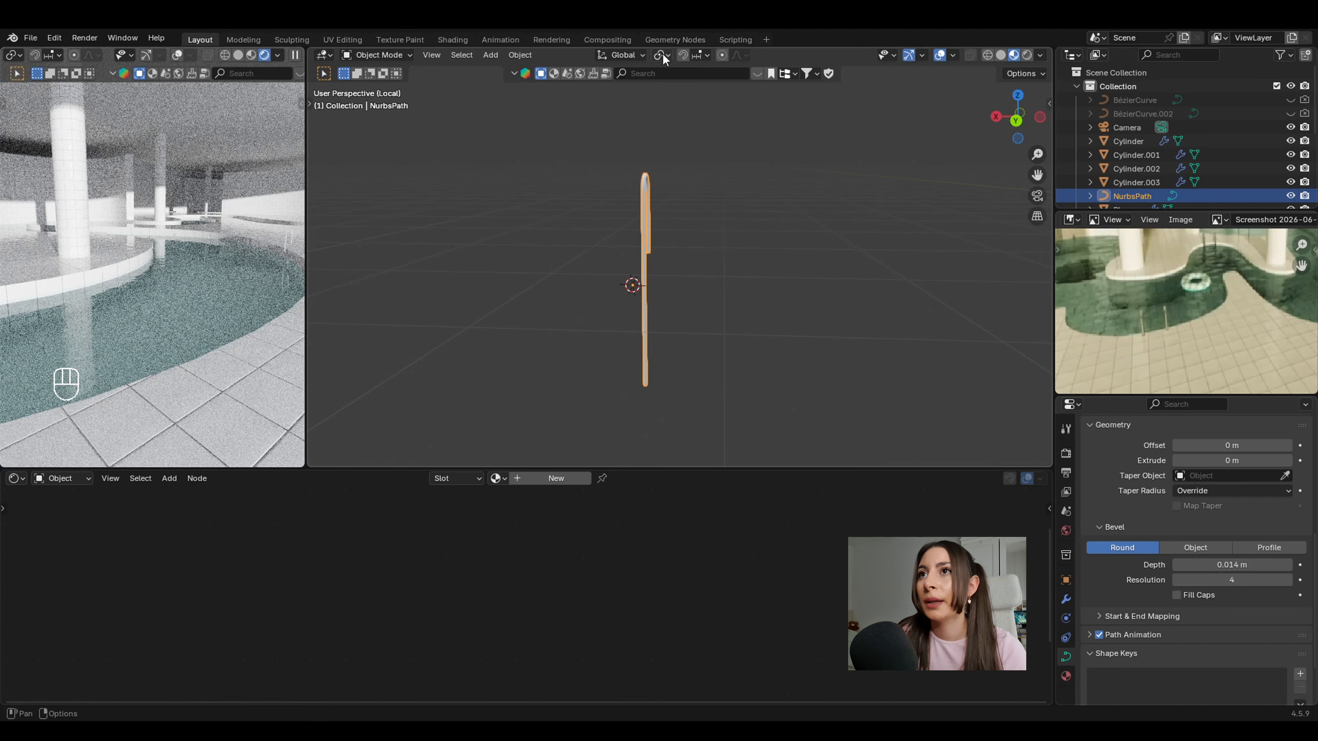
Set the transform orientation to Normal and duplicate the rail sideways along its local Z axis as the ladder's second rail.
{"action": "left_click", "coordinate": [644, 56]}
{"action": "left_click", "coordinate": [597, 126]}
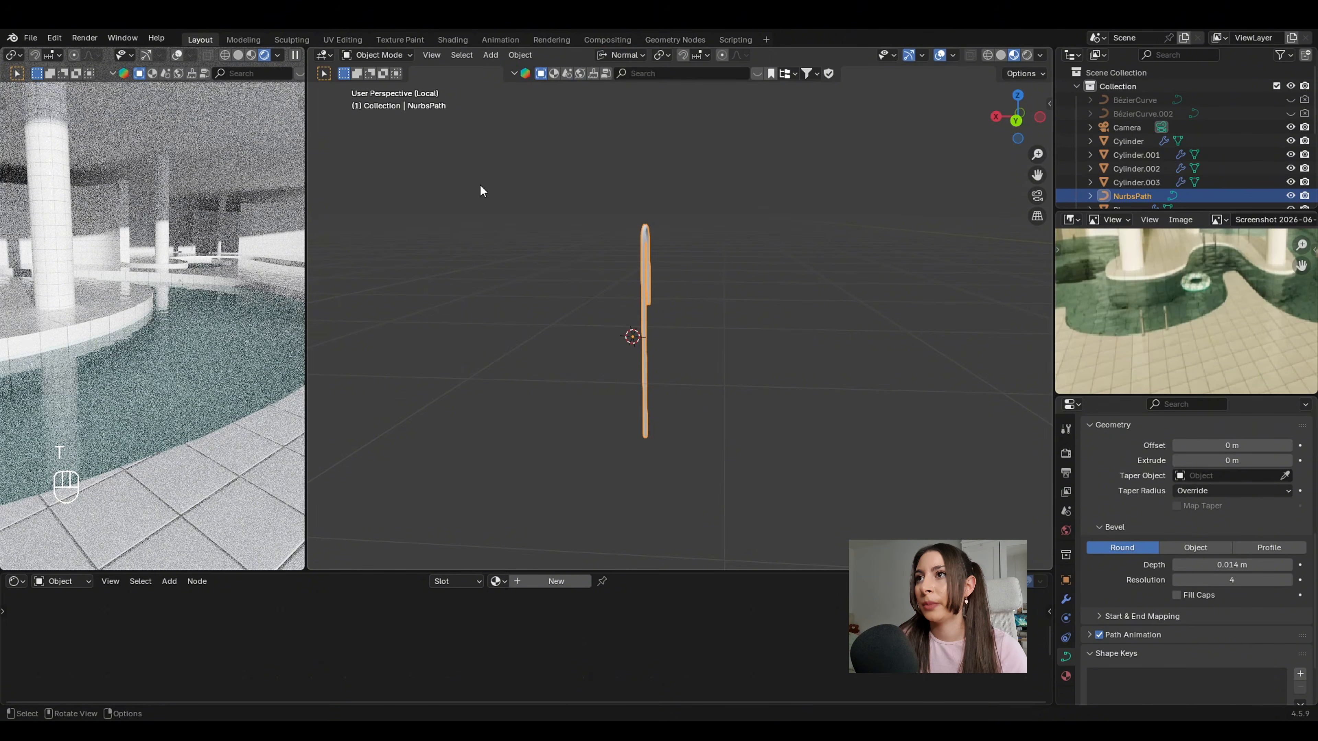
{"action": "left_click", "coordinate": [326, 151]}
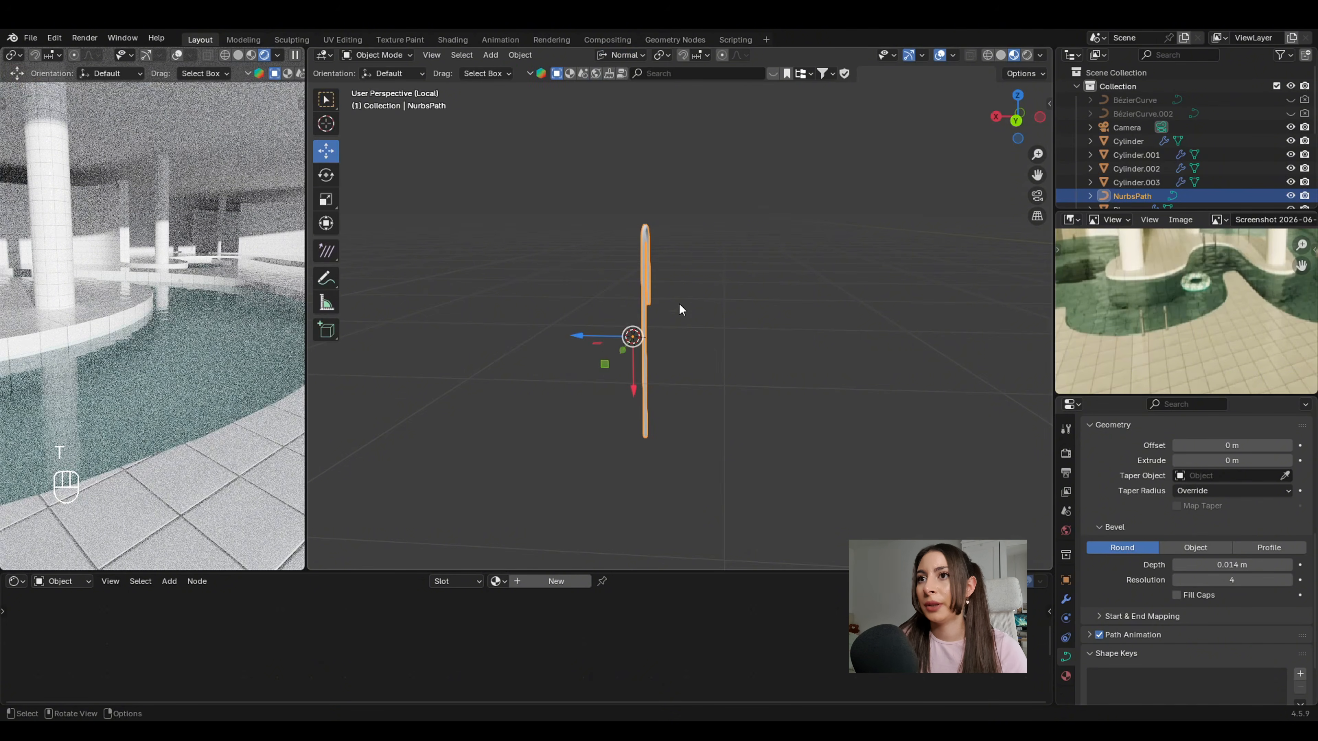
{"action": "key", "text": "shift+d"}
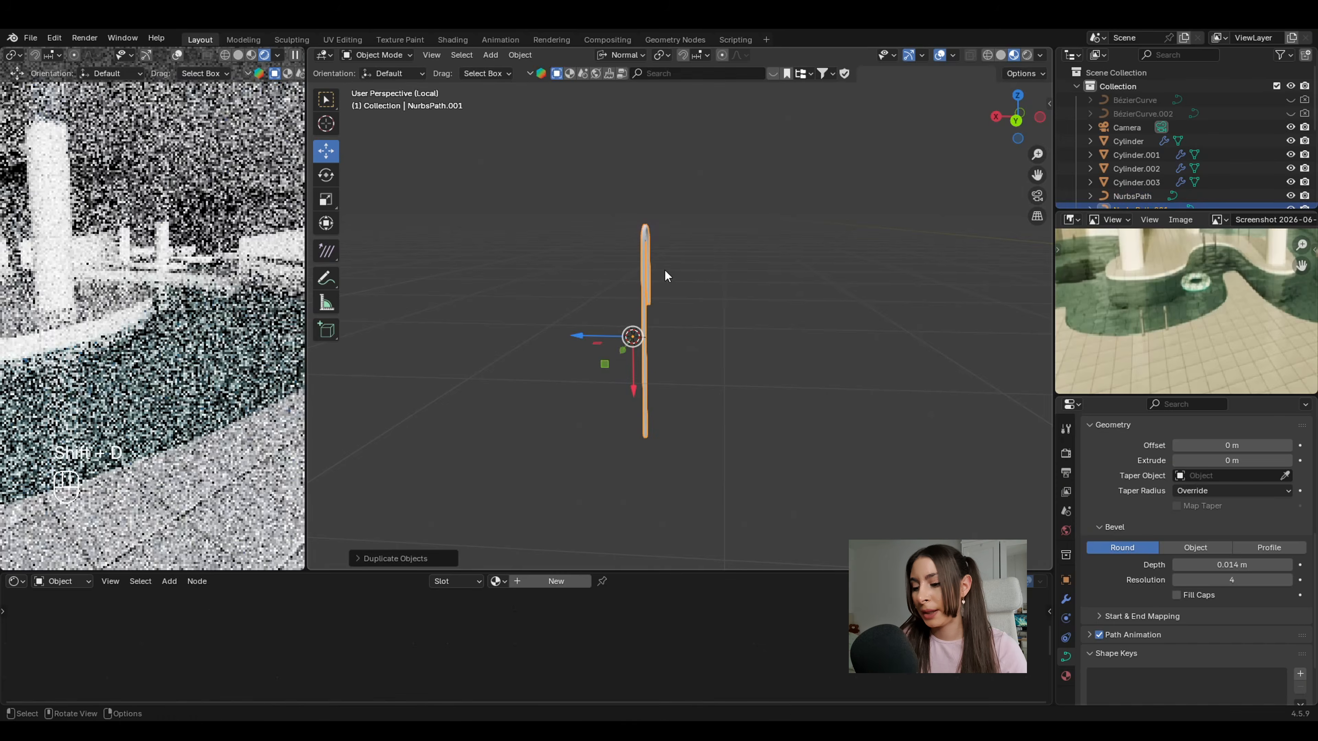
{"action": "key", "text": "g"}
{"action": "key", "text": "z"}
Duplicate the two lowest points of the second rail in Edit Mode and rotate the copied segment to horizontal as a rung.
{"action": "key", "text": "Tab"}
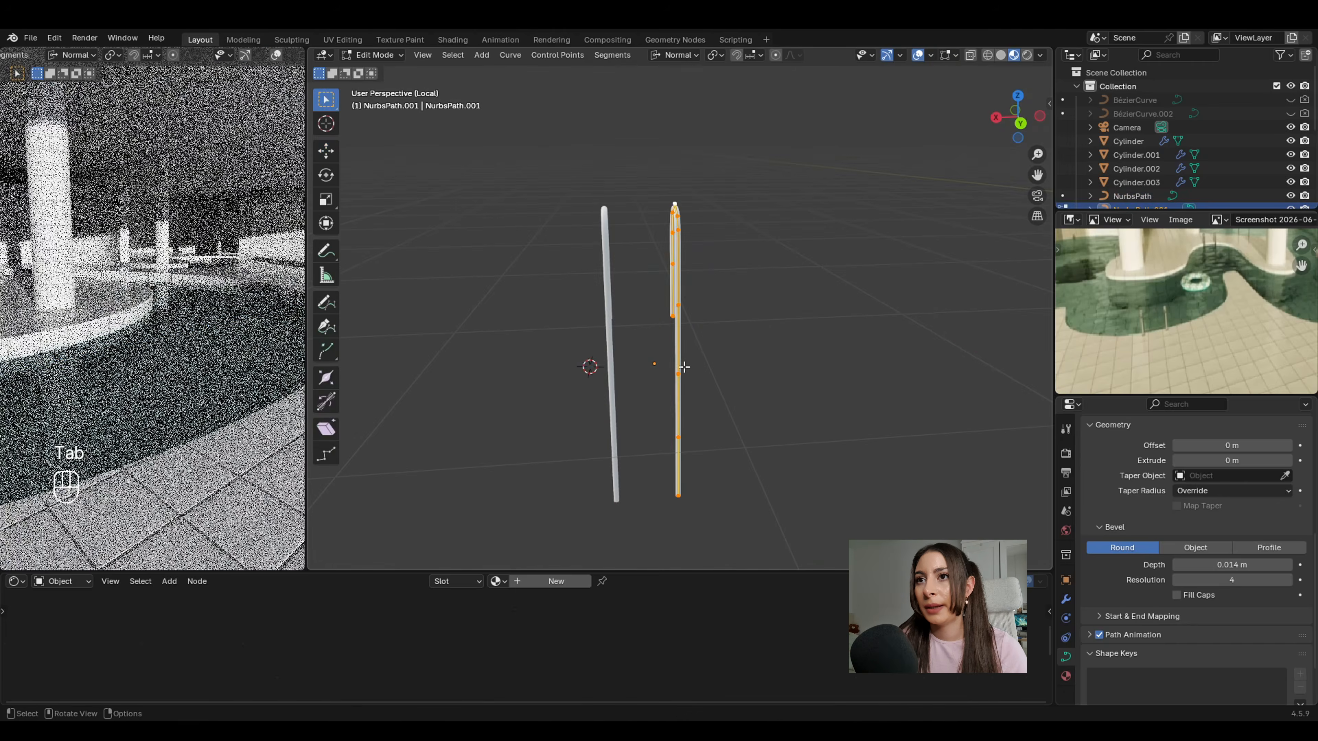
{"action": "scroll", "coordinate": [682, 317], "scroll_direction": "up", "scroll_amount": 1}
{"action": "middle_click_drag", "start_coordinate": [683, 316], "coordinate": [682, 278], "text": "shift"}
{"action": "left_click", "coordinate": [686, 415]}
{"action": "left_click", "coordinate": [684, 488], "text": "shift"}
{"action": "middle_click_drag", "start_coordinate": [703, 438], "coordinate": [712, 392]}
{"action": "scroll", "coordinate": [712, 392], "scroll_direction": "up", "scroll_amount": 1}
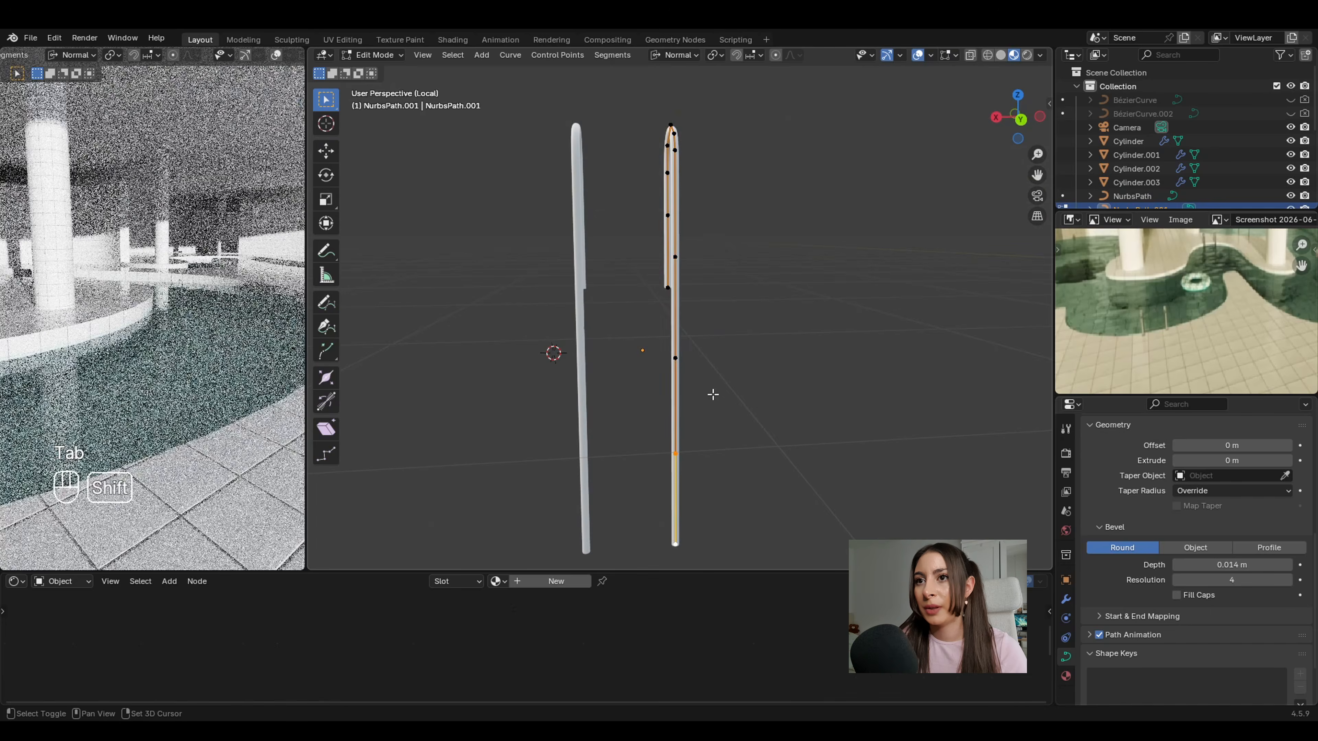
{"action": "key", "text": "shift+d"}
{"action": "right_click", "coordinate": [712, 366]}
{"action": "key", "text": "r"}
{"action": "key", "text": "x"}
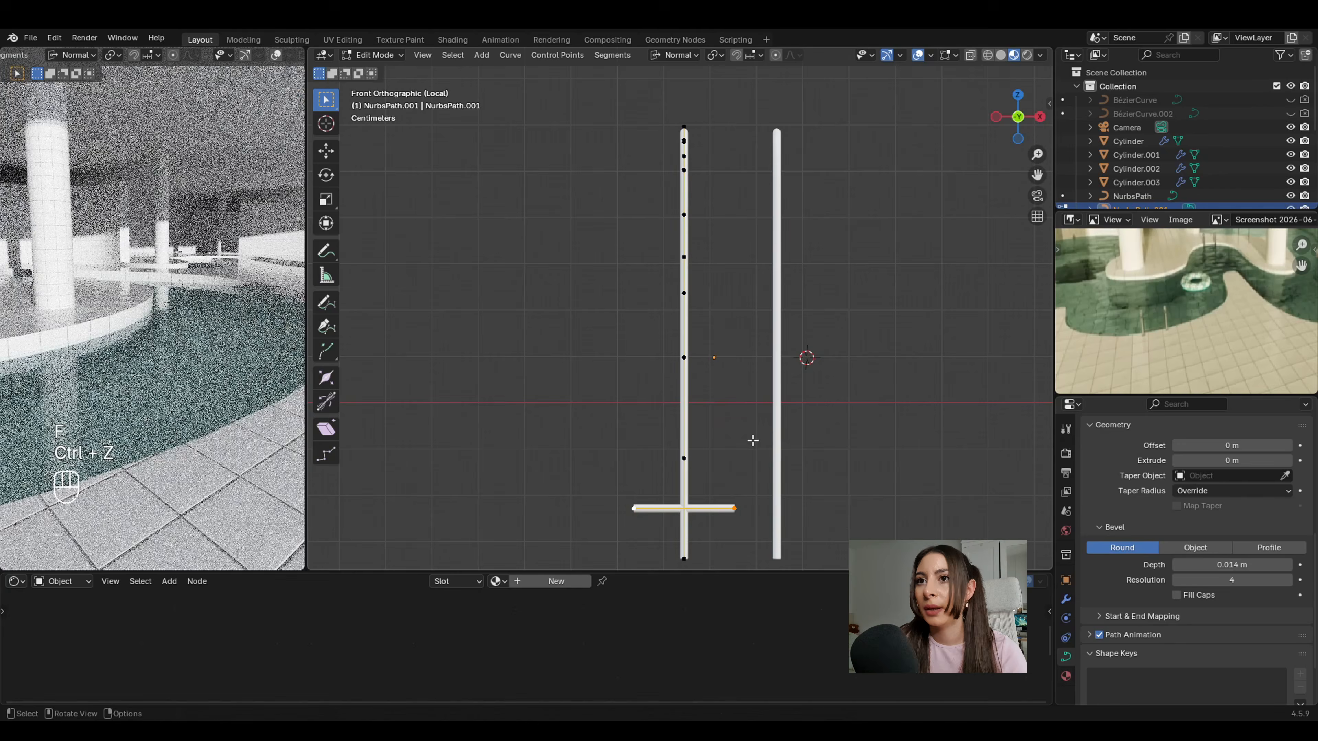
Move the rung between the two rails and, in Global orientation, scale it along X to fit between them.
{"action": "key", "text": "g"}
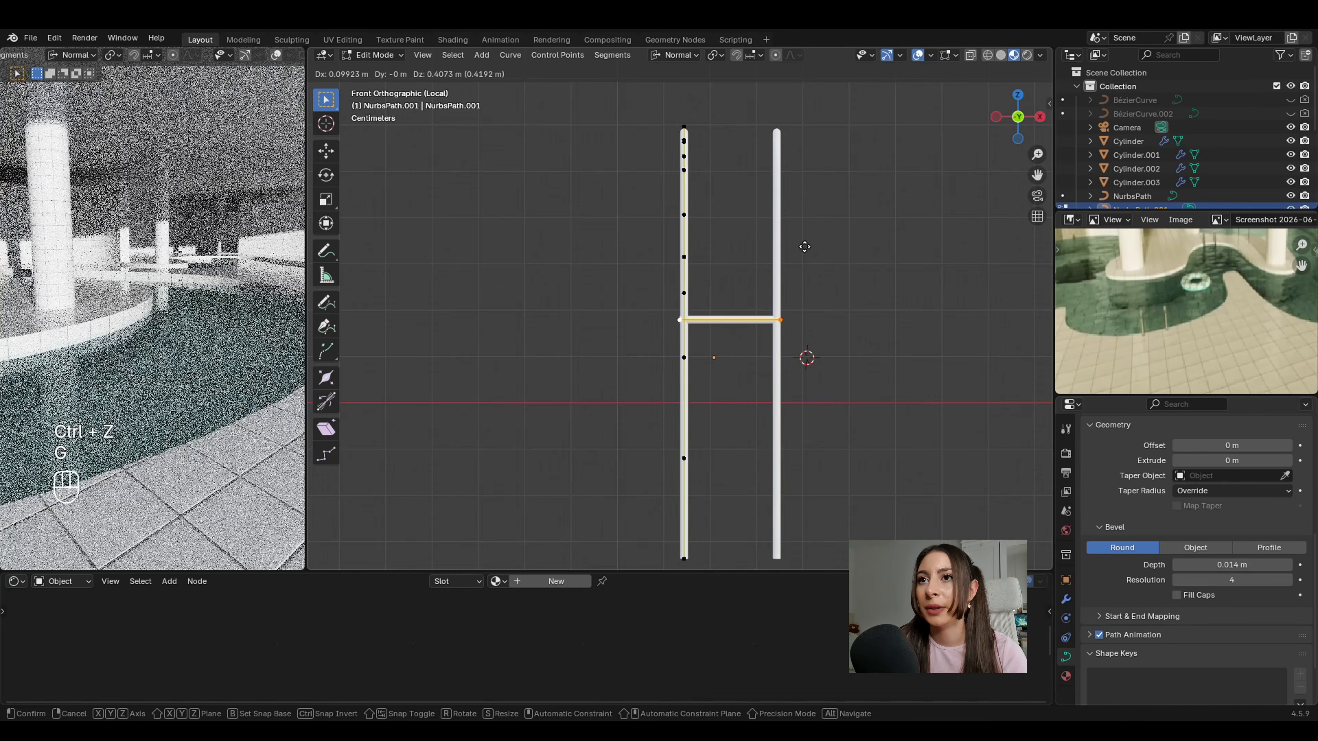
{"action": "left_click", "coordinate": [806, 248]}
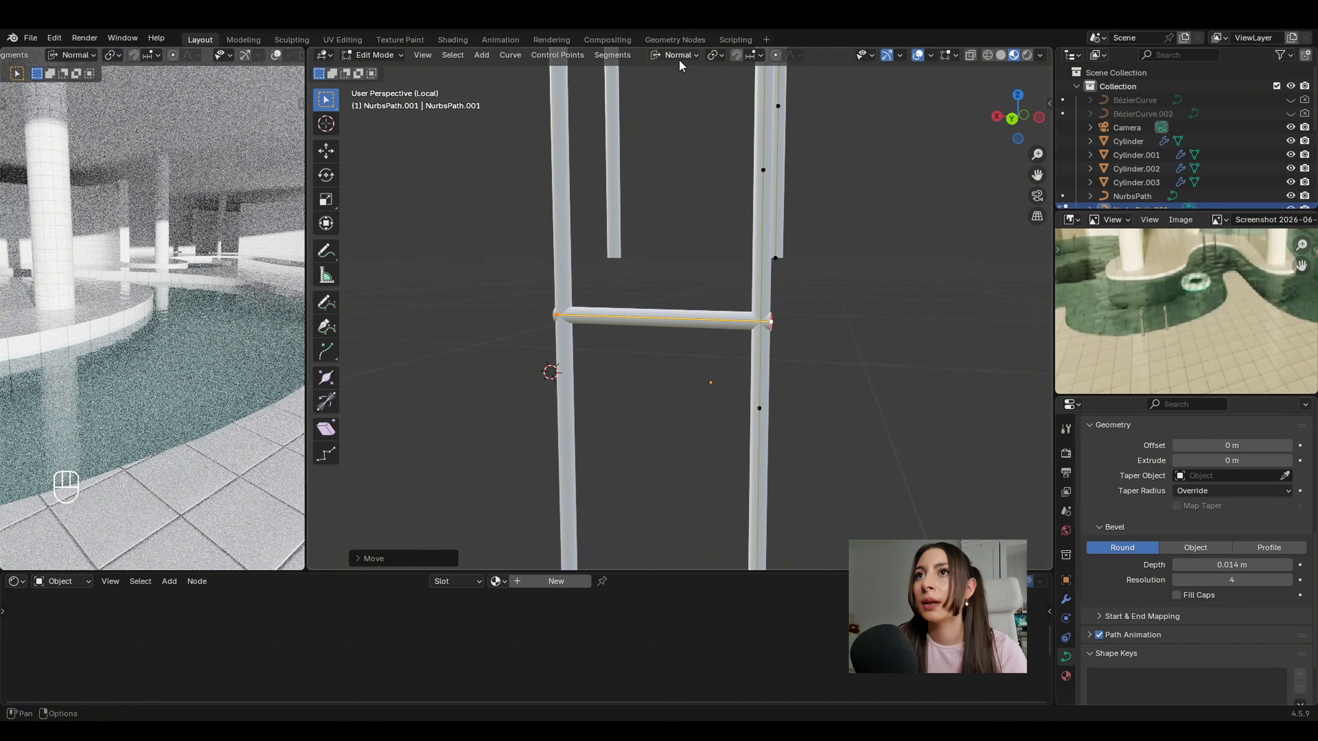
{"action": "left_click", "coordinate": [680, 59]}
{"action": "left_click", "coordinate": [669, 98]}
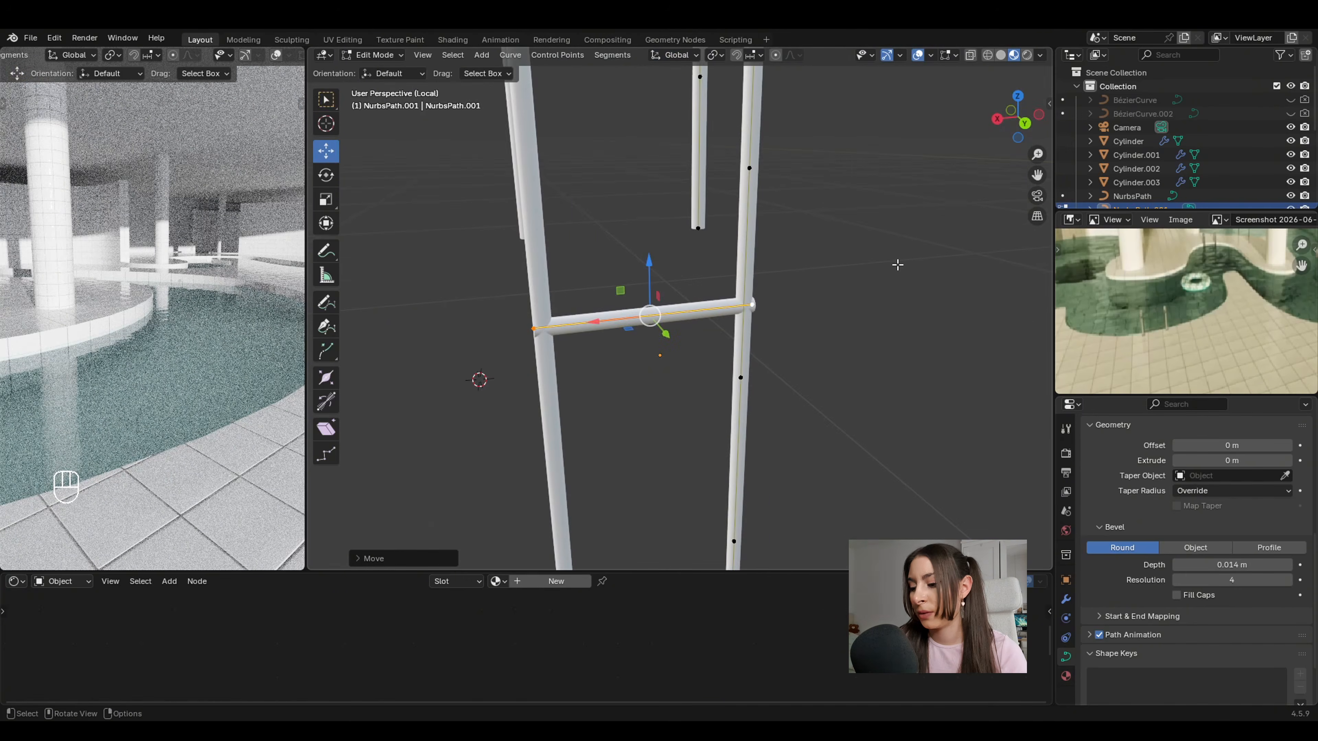
{"action": "key", "text": "s"}
{"action": "key", "text": "x"}
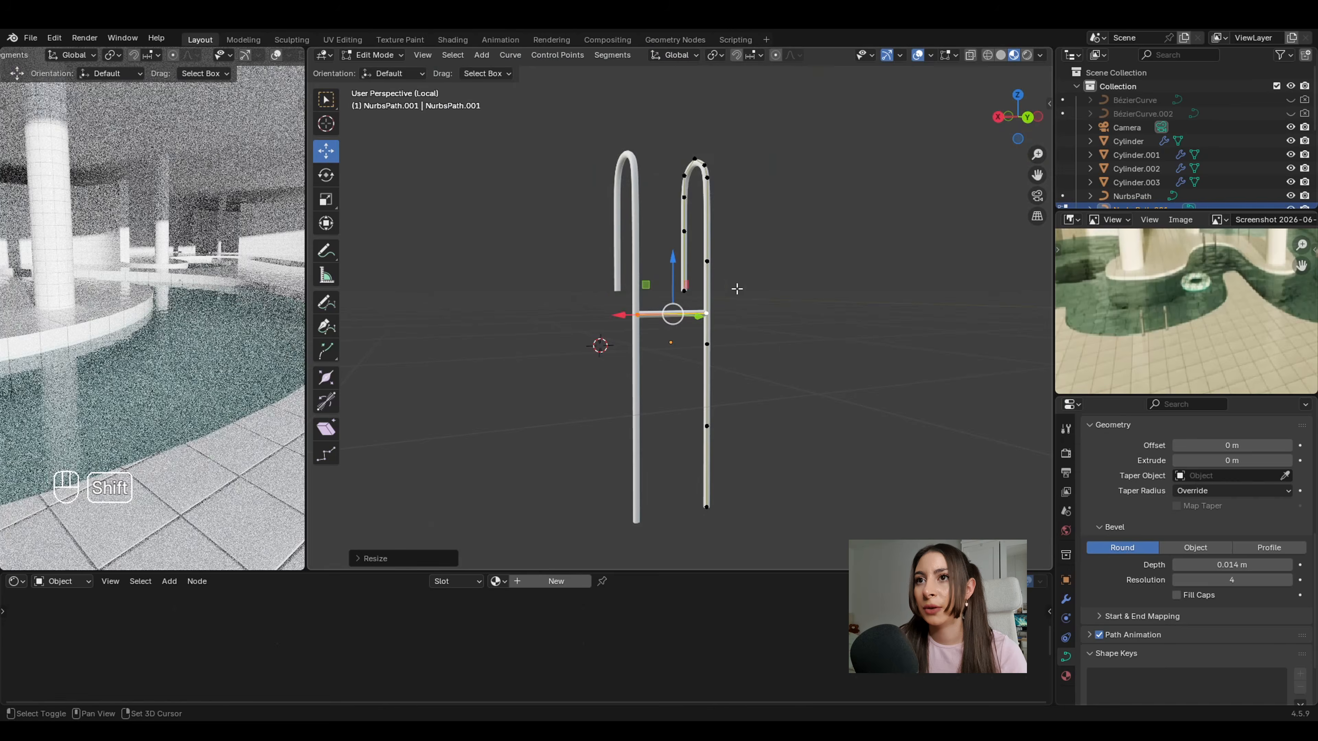
Duplicate the rung down along Z until the ladder has four rungs.
{"action": "key", "text": "Tab"}
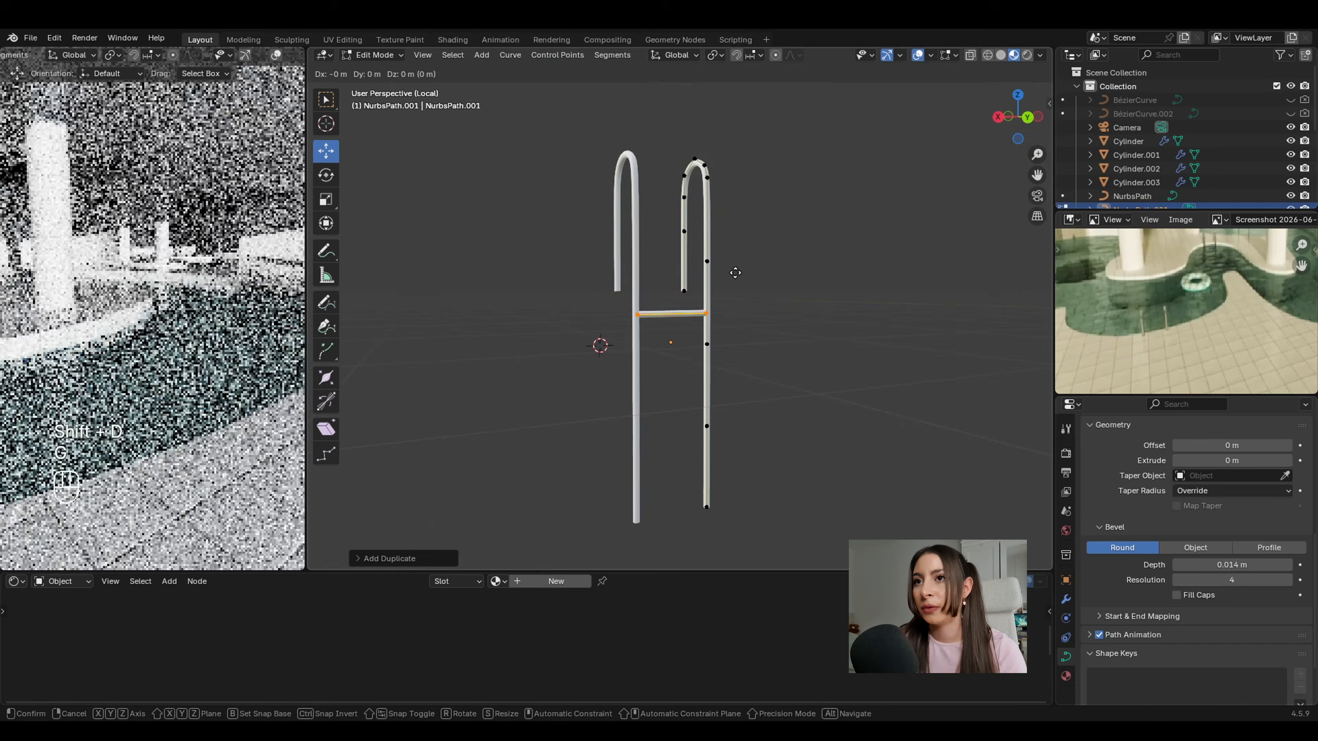
{"action": "key", "text": "shift+d"}
{"action": "key", "text": "z"}
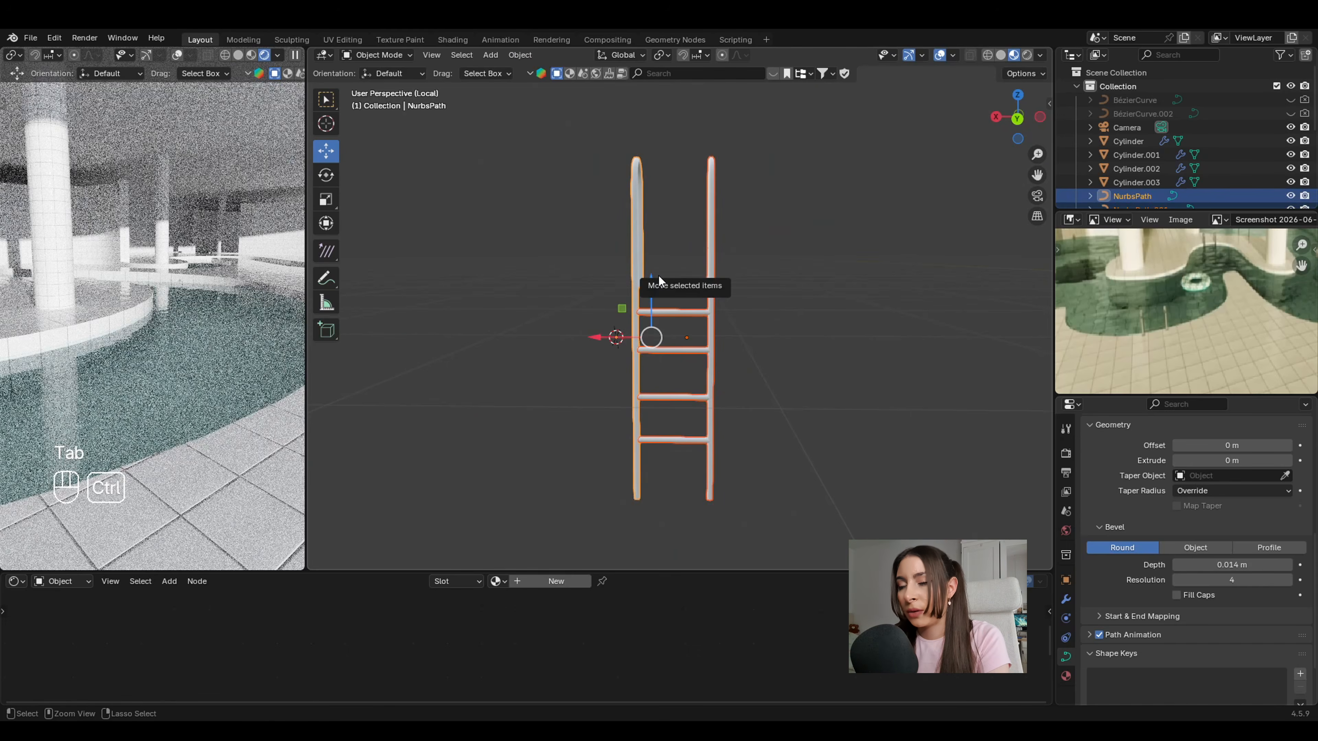
Join both rails and the rungs into one curve object and turn on Fill Caps.
{"action": "key", "text": "ctrl+j"}
{"action": "middle_click_drag", "start_coordinate": [660, 280], "coordinate": [742, 286]}
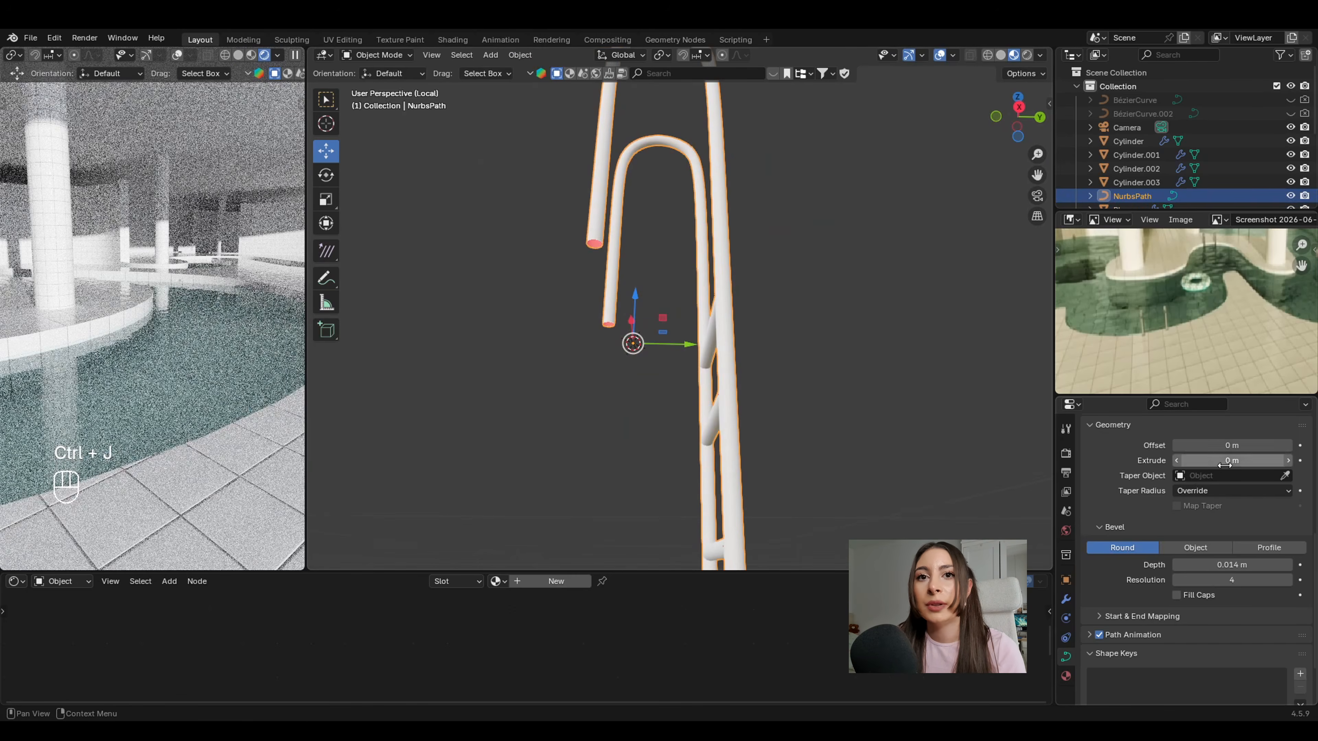
{"action": "scroll", "coordinate": [746, 403], "scroll_direction": "down", "scroll_amount": 3}
Leave Local View and rotate the ladder about 46° around Z to align it with the pool edge.
{"action": "key", "text": "KP_Divide"}
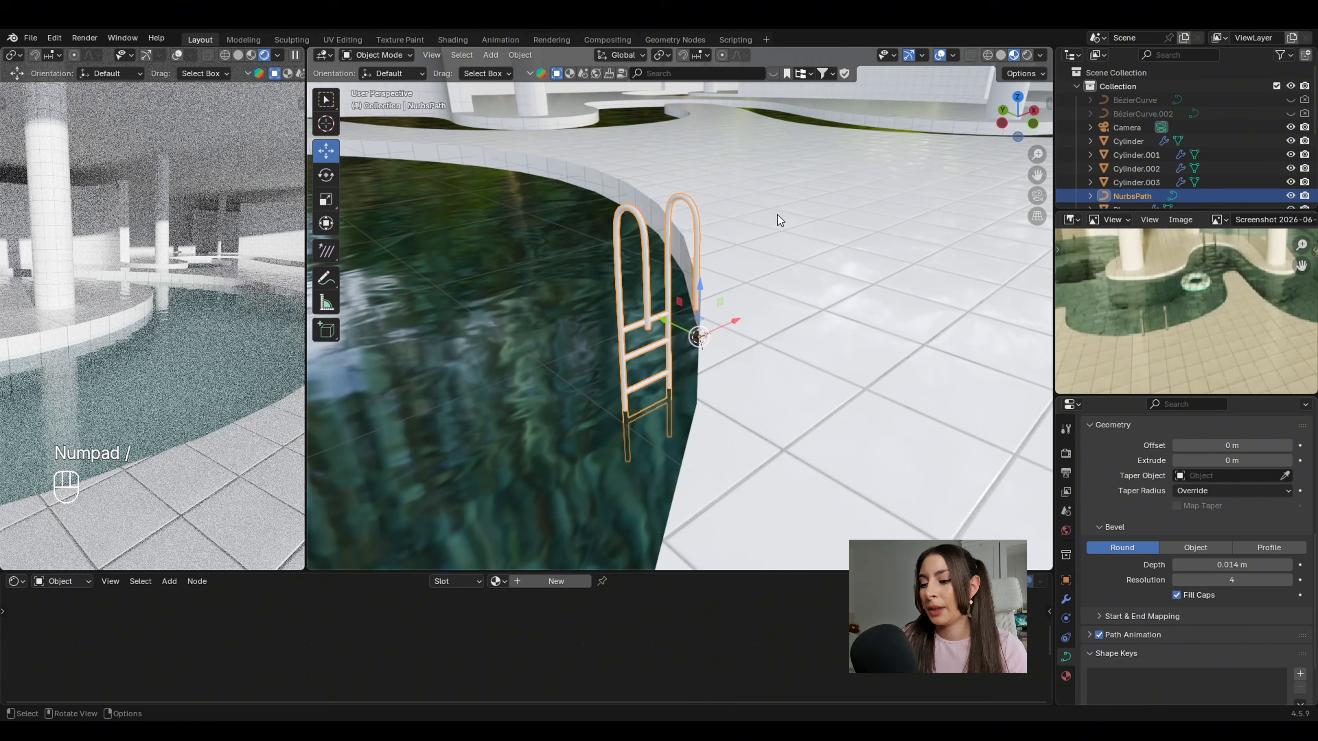
{"action": "key", "text": "r"}
{"action": "key", "text": "z"}
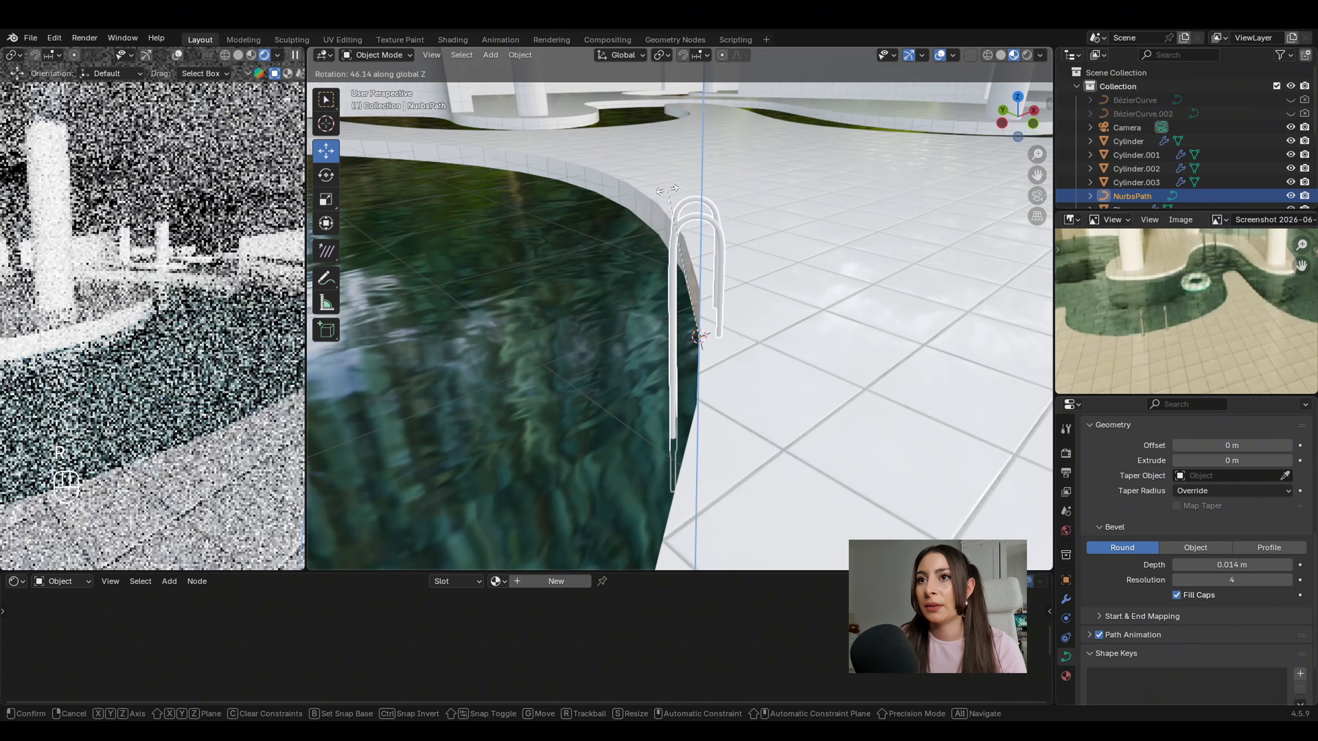
{"action": "left_click", "coordinate": [670, 195]}
{"action": "scroll", "coordinate": [752, 301], "scroll_direction": "up", "scroll_amount": 2}
{"action": "middle_click_drag", "start_coordinate": [752, 302], "coordinate": [832, 286]}
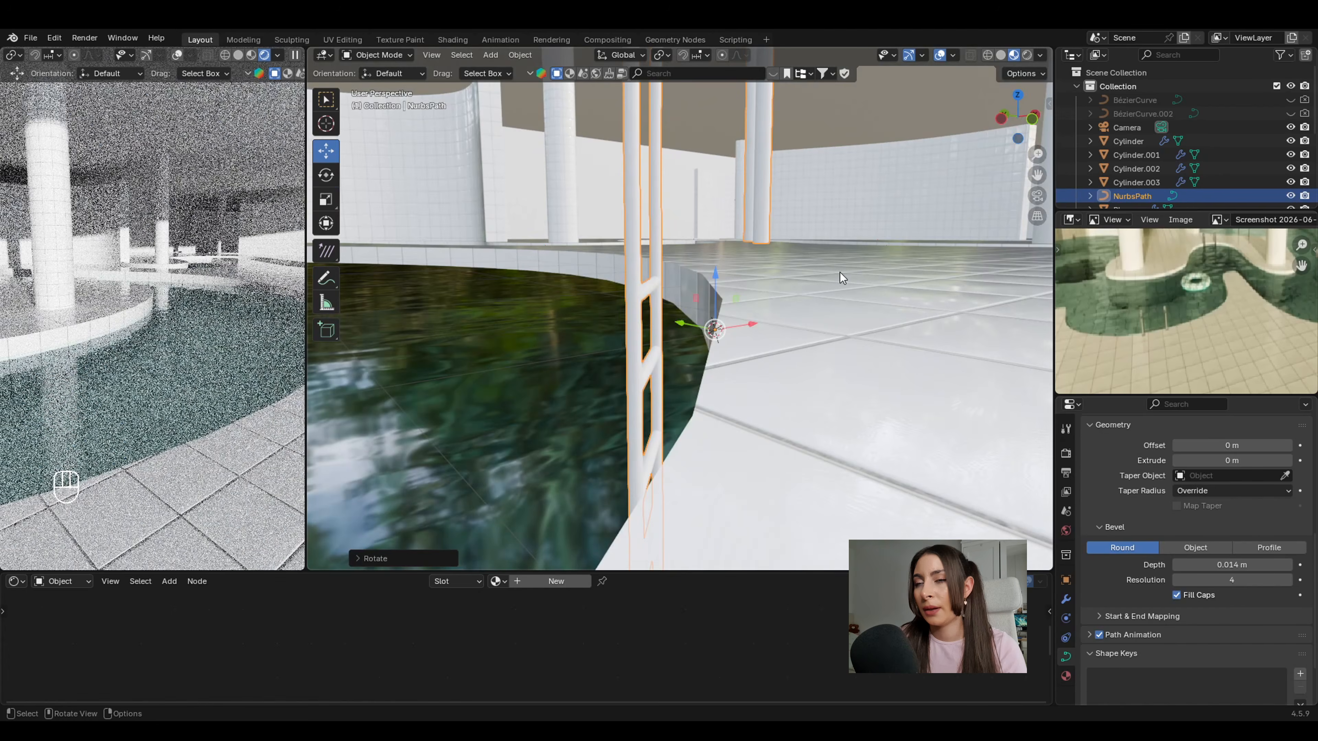
Lower the ladder along Z so the short rail ends meet the tiled floor at the pool's edge.
{"action": "key", "text": "g"}
{"action": "key", "text": "z"}
{"action": "left_click", "coordinate": [845, 370]}
{"action": "scroll", "coordinate": [845, 369], "scroll_direction": "down", "scroll_amount": 3}
{"action": "middle_click_drag", "start_coordinate": [618, 384], "coordinate": [811, 378]}
{"action": "scroll", "coordinate": [812, 378], "scroll_direction": "up", "scroll_amount": 3}
Create a new material for the ladder and name it latter.
{"action": "left_click_drag", "start_coordinate": [644, 574], "coordinate": [643, 537]}
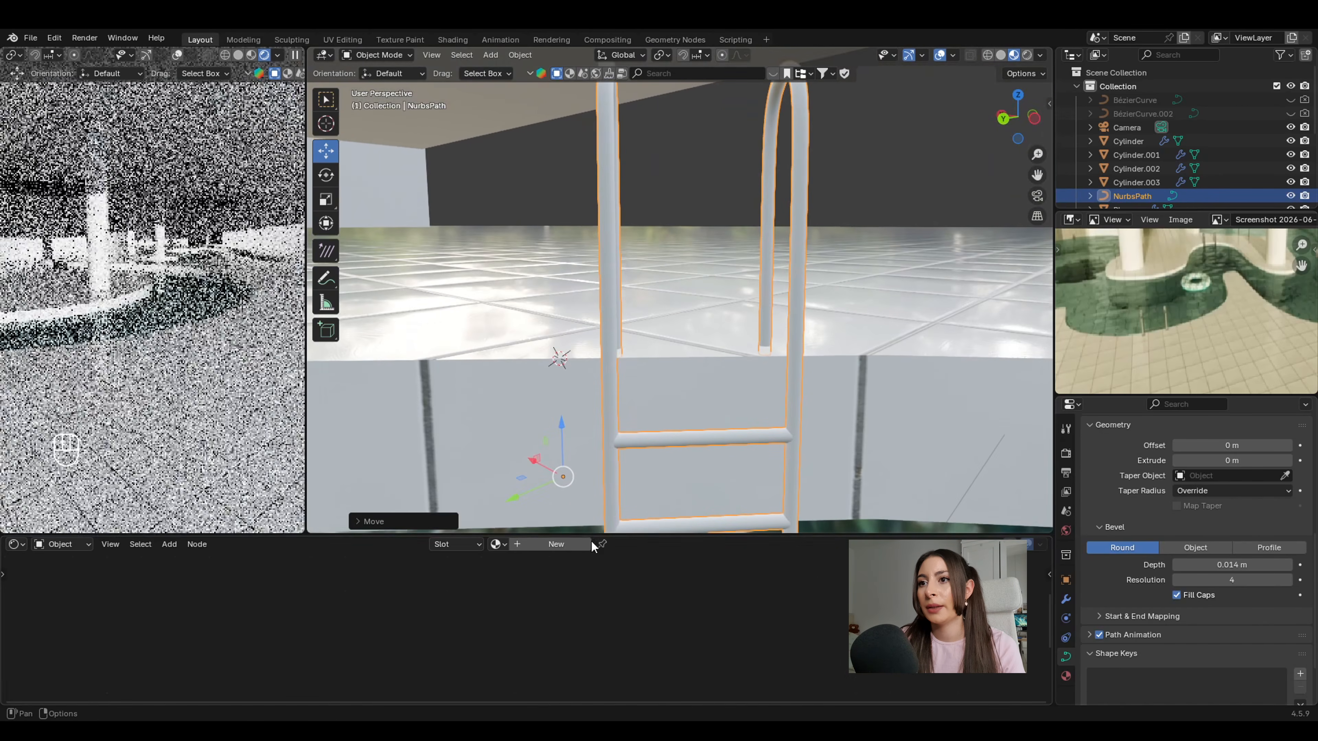
{"action": "left_click", "coordinate": [566, 544]}
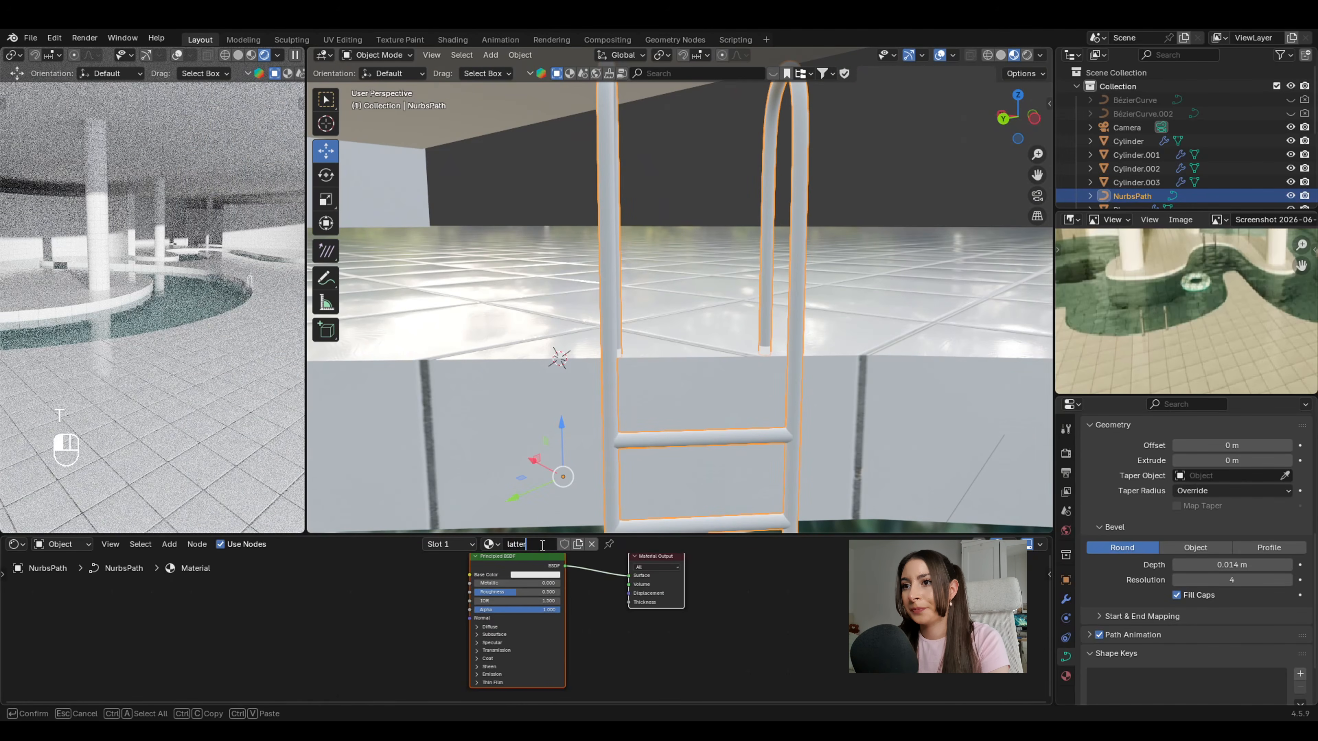
{"action": "key", "text": "Return"}
Set the ladder material's Metallic to 1.000 and Roughness to 0.200, and darken its base color to light grey.
{"action": "scroll", "coordinate": [519, 571], "scroll_direction": "up", "scroll_amount": 3}
{"action": "mouse_move", "coordinate": [458, 604]}
{"action": "left_mouse_down"}
{"action": "mouse_move", "coordinate": [540, 602]}
{"action": "mouse_move", "coordinate": [472, 613]}
{"action": "left_mouse_up"}
{"action": "middle_click_drag", "start_coordinate": [633, 400], "coordinate": [691, 406]}
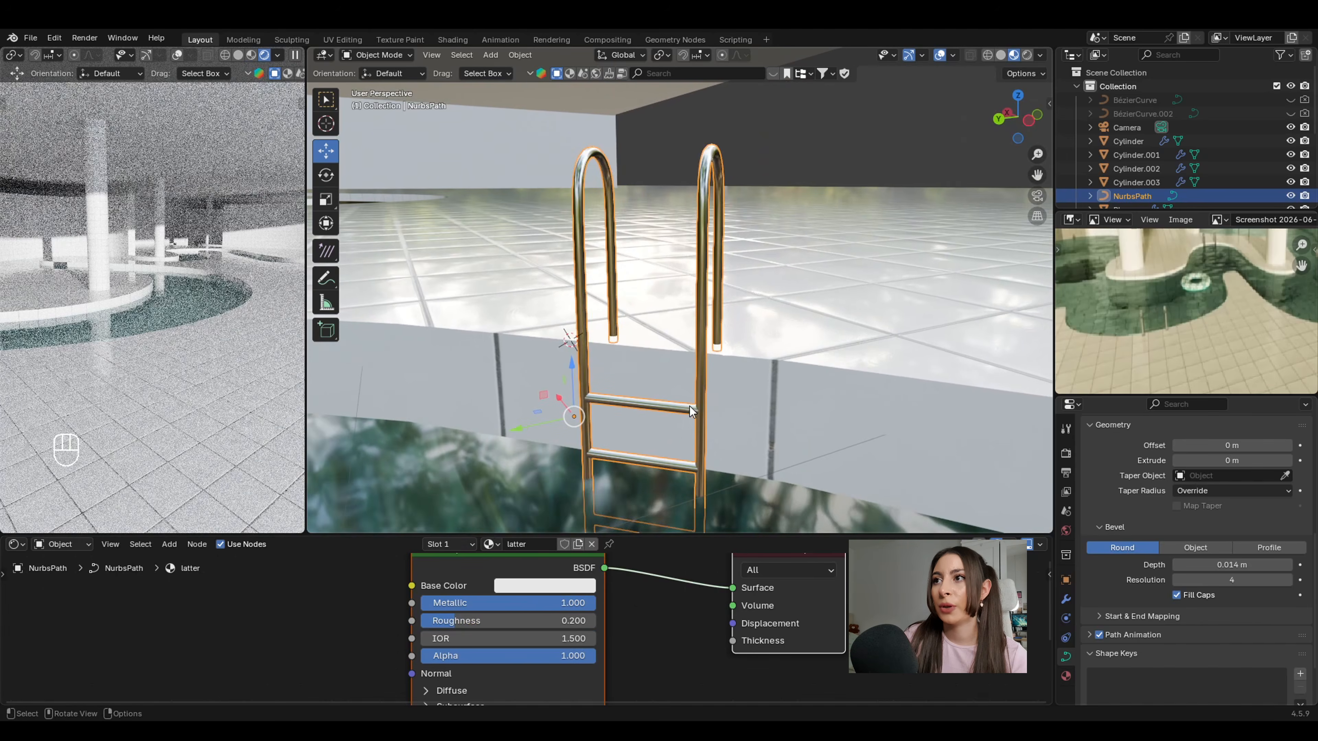
{"action": "left_click", "coordinate": [545, 586]}
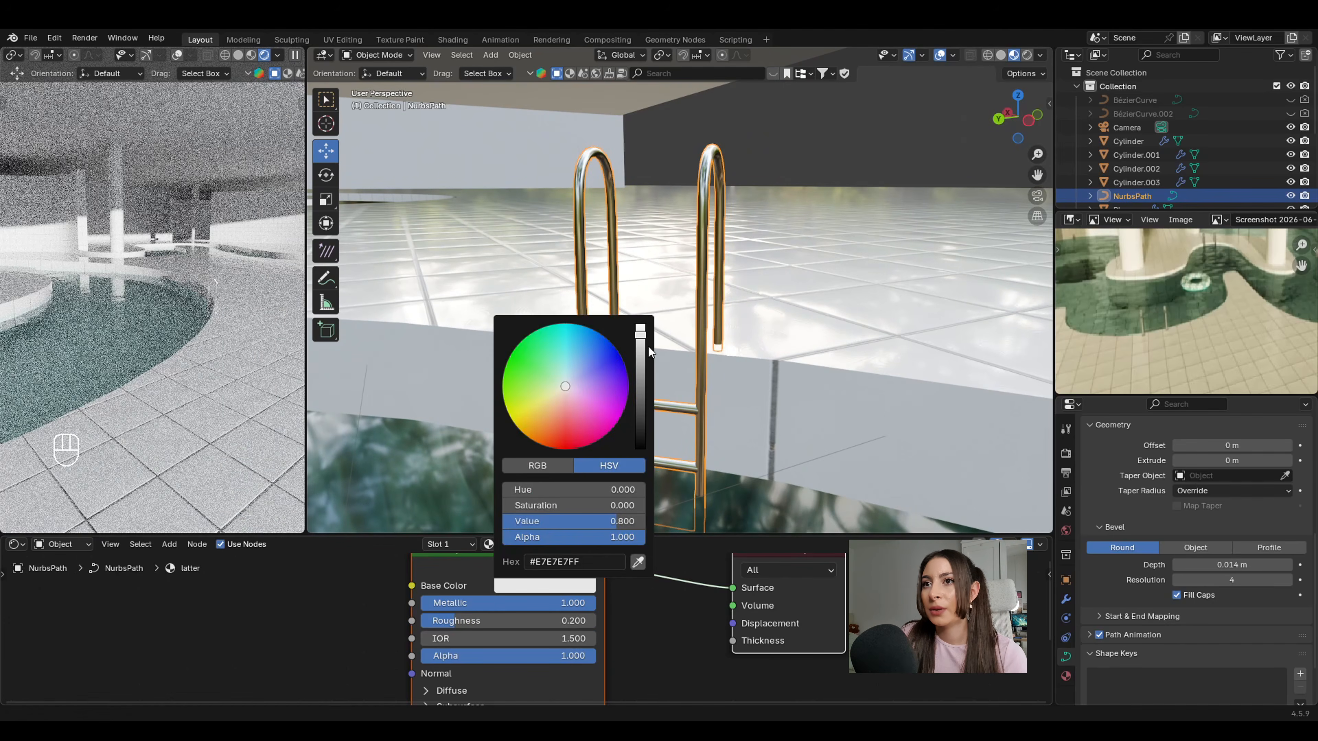
{"action": "left_click_drag", "start_coordinate": [643, 346], "coordinate": [641, 357]}
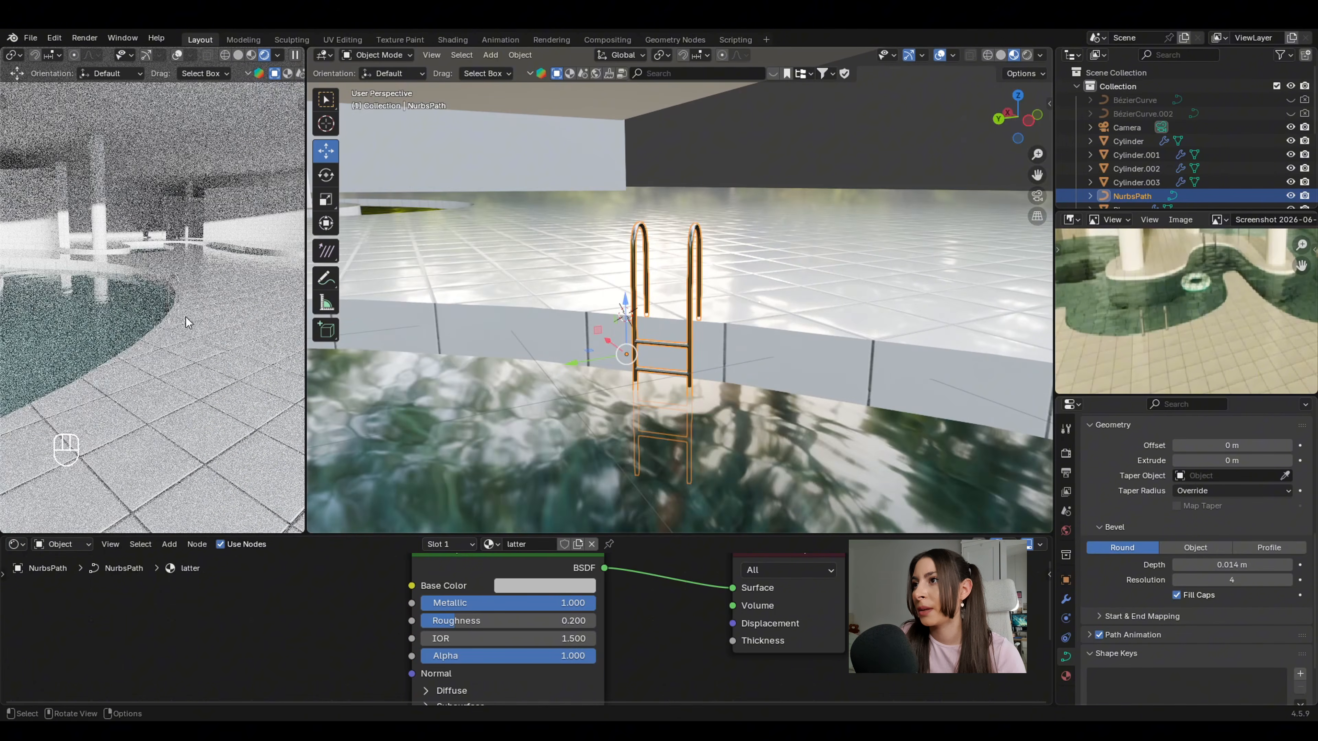
Scale all the ladder's points up by about 1.24 in Edit Mode and adjust the tube thickness with Shrink/Fatten.
{"action": "key", "text": "Tab"}
{"action": "key", "text": "a"}
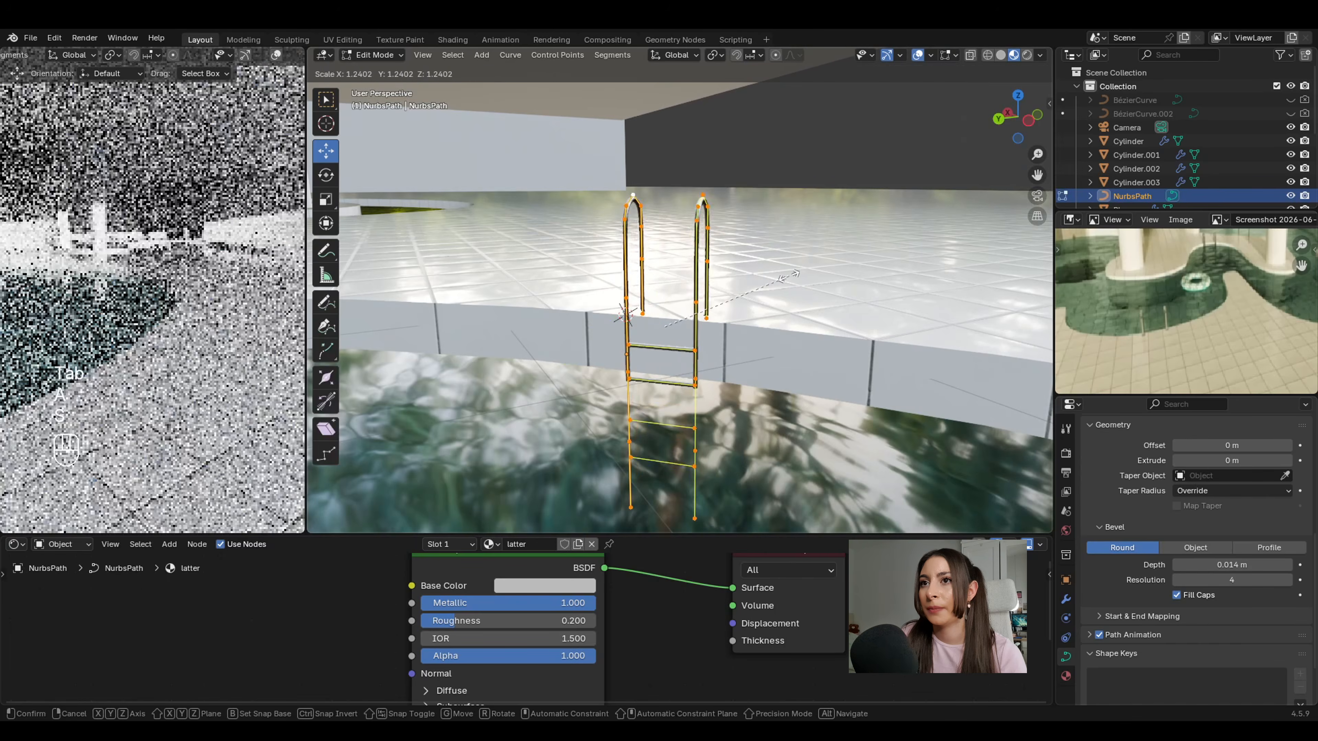
{"action": "middle_click_drag", "start_coordinate": [758, 272], "coordinate": [761, 254]}
{"action": "scroll", "coordinate": [784, 256], "scroll_direction": "up", "scroll_amount": 2}
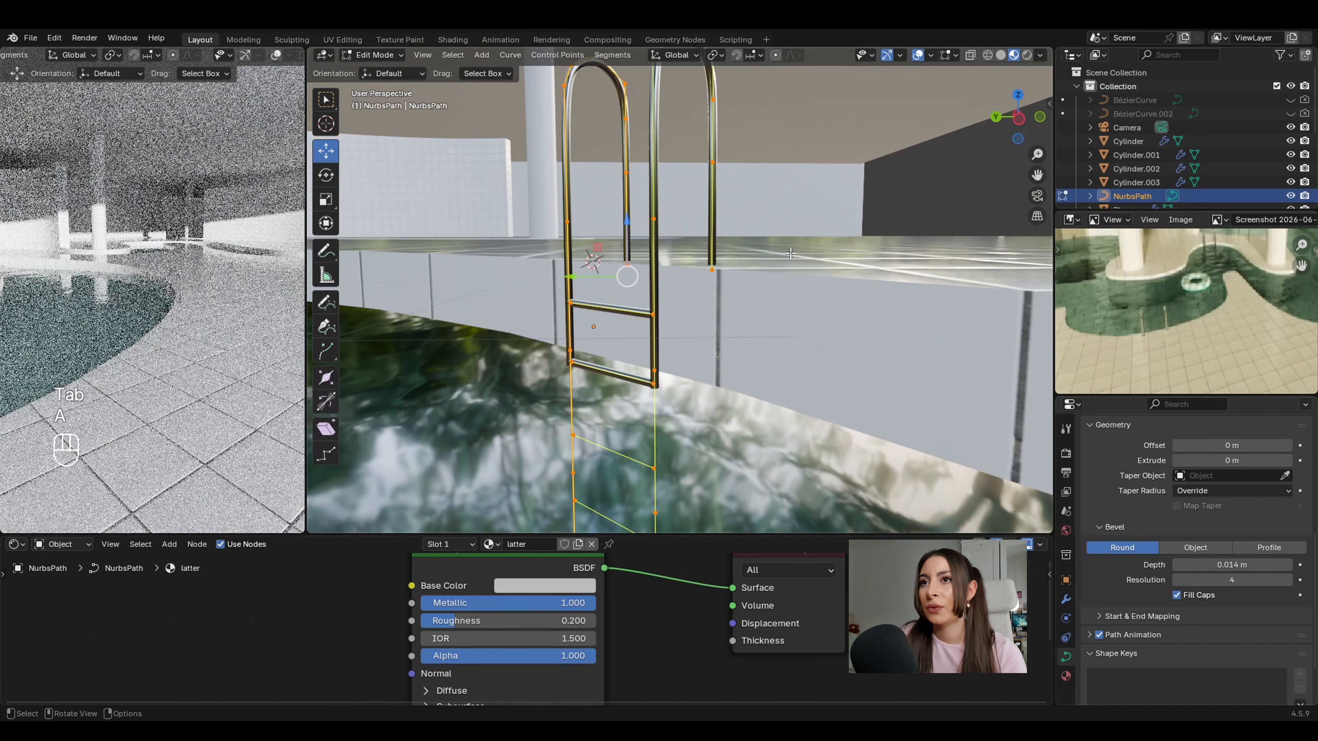
{"action": "key", "text": "alt+s"}
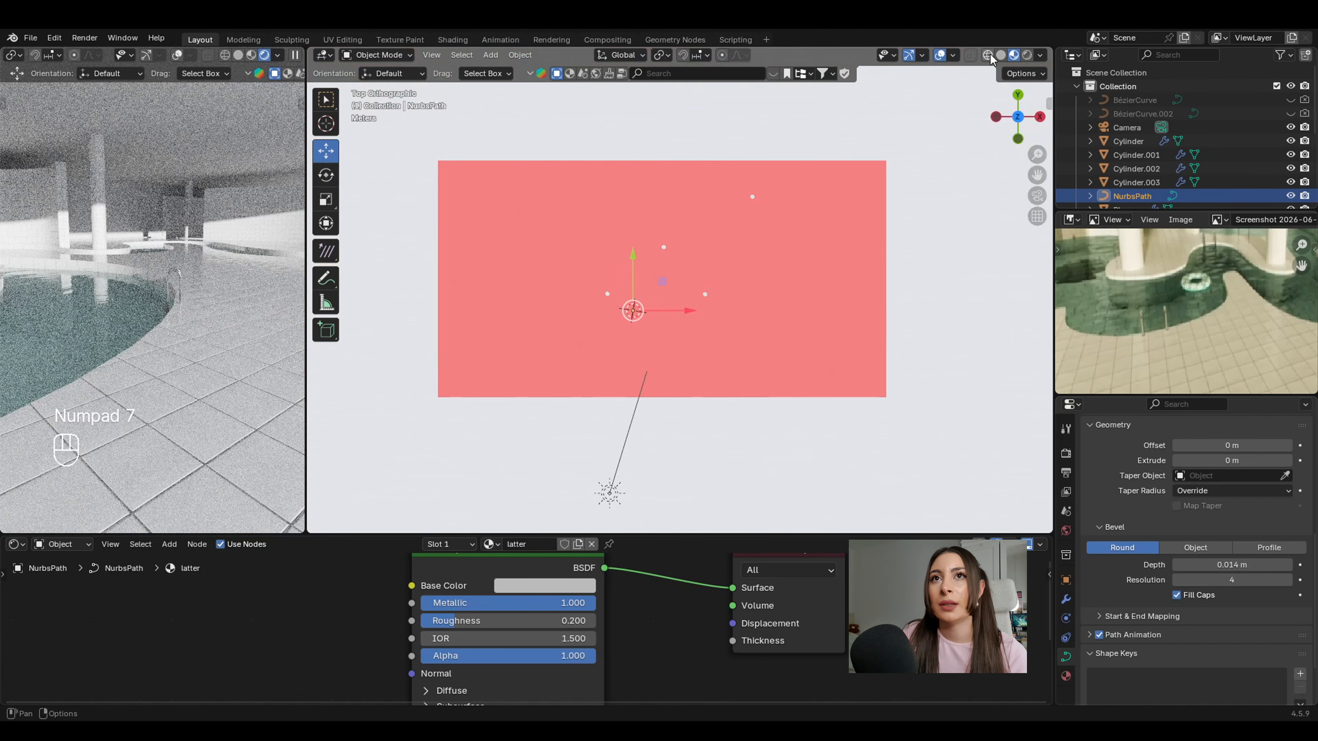
Duplicate the ladder in the wireframe top view, placing the copy on the curved inner pool edge and rotating it to match.
{"action": "left_click", "coordinate": [988, 55]}
{"action": "scroll", "coordinate": [731, 288], "scroll_direction": "up", "scroll_amount": 5}
{"action": "mouse_move", "coordinate": [742, 308]}
{"action": "middle_mouse_down", "text": "shift"}
{"action": "mouse_move", "coordinate": [732, 339]}
{"action": "mouse_move", "coordinate": [750, 348]}
{"action": "middle_mouse_up", "text": "shift"}
{"action": "key", "text": "shift+d"}
{"action": "left_click", "coordinate": [641, 253]}
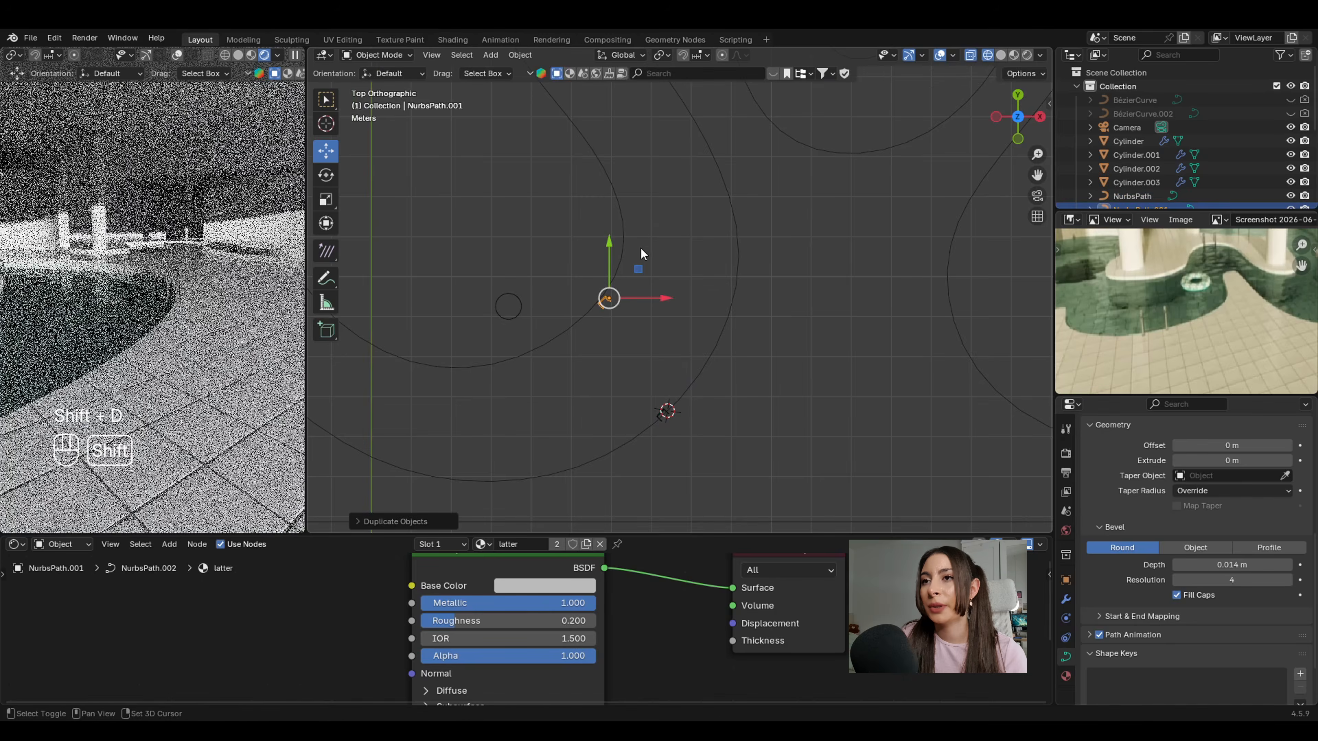
{"action": "scroll", "coordinate": [648, 270], "scroll_direction": "up", "scroll_amount": 4}
{"action": "key", "text": "r"}
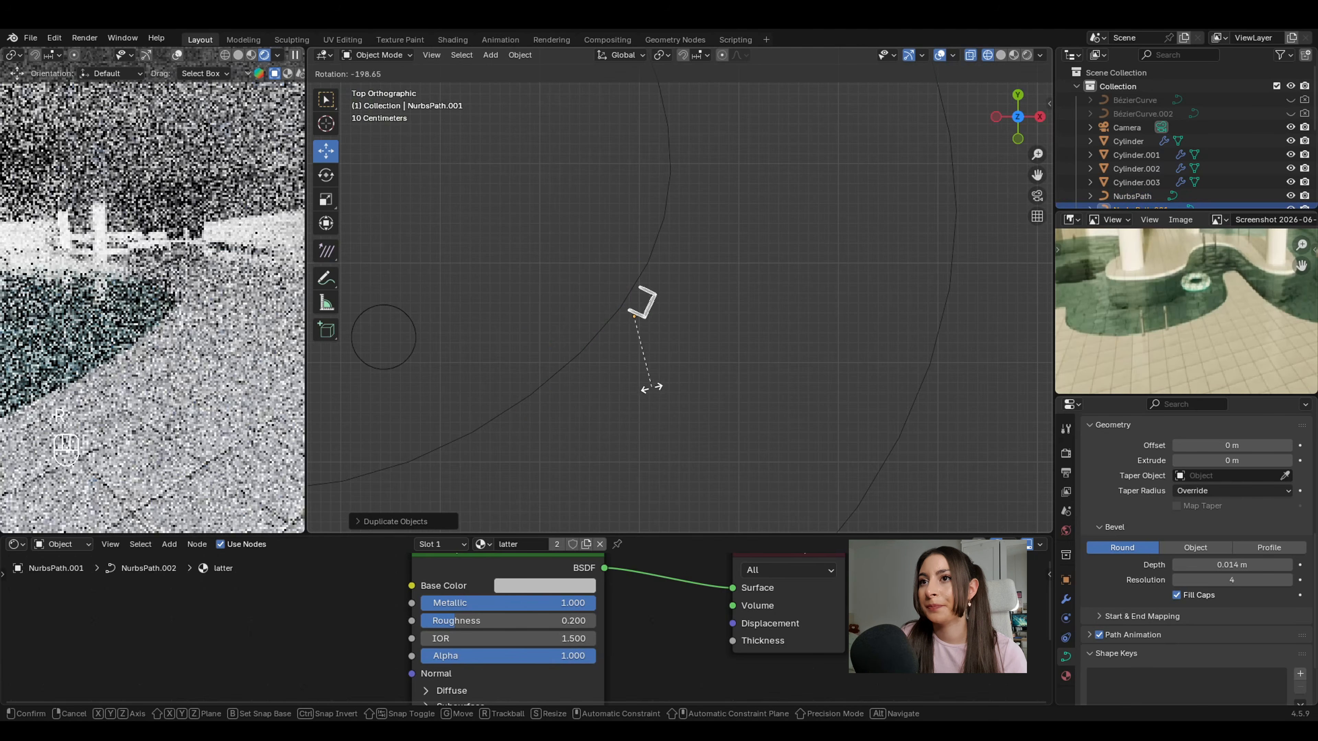
{"action": "left_click", "coordinate": [621, 374]}
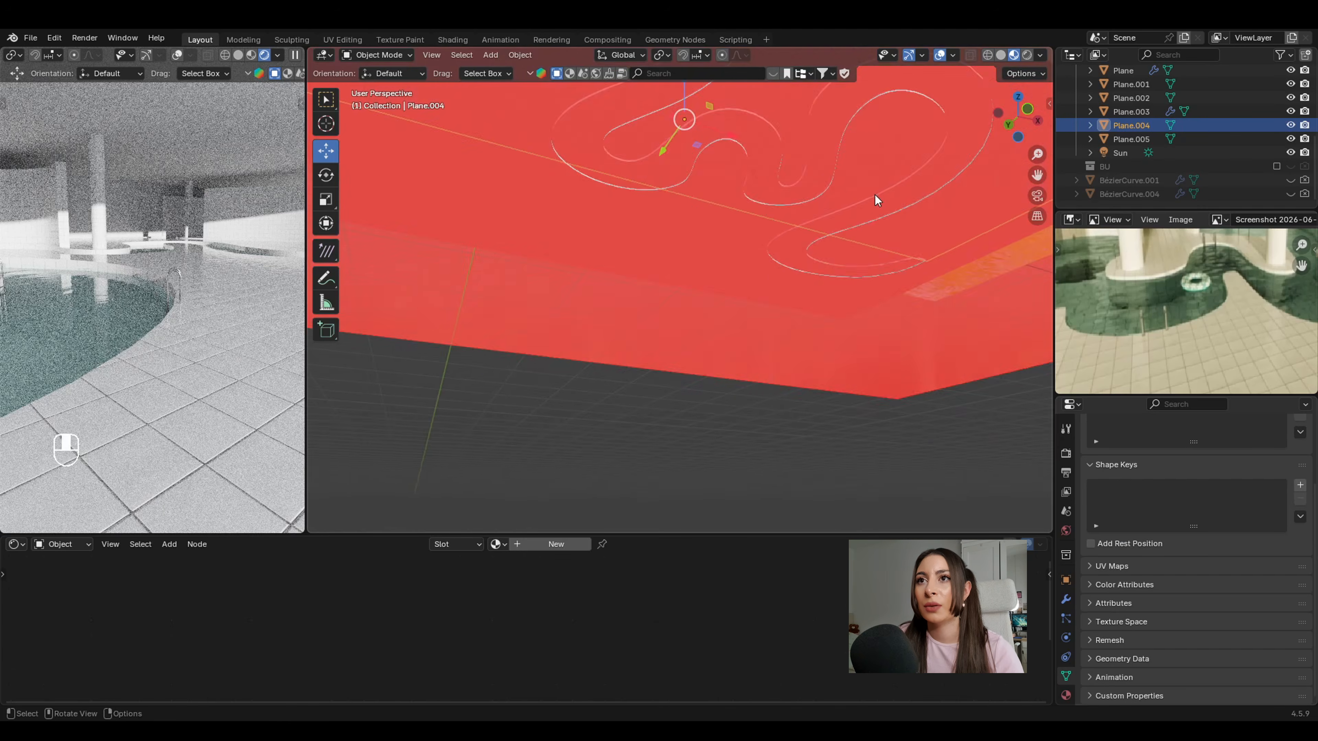
{"action": "middle_click_drag", "start_coordinate": [880, 191], "coordinate": [761, 260], "text": "shift"}
{"action": "scroll", "coordinate": [737, 249], "scroll_direction": "down", "scroll_amount": 6}
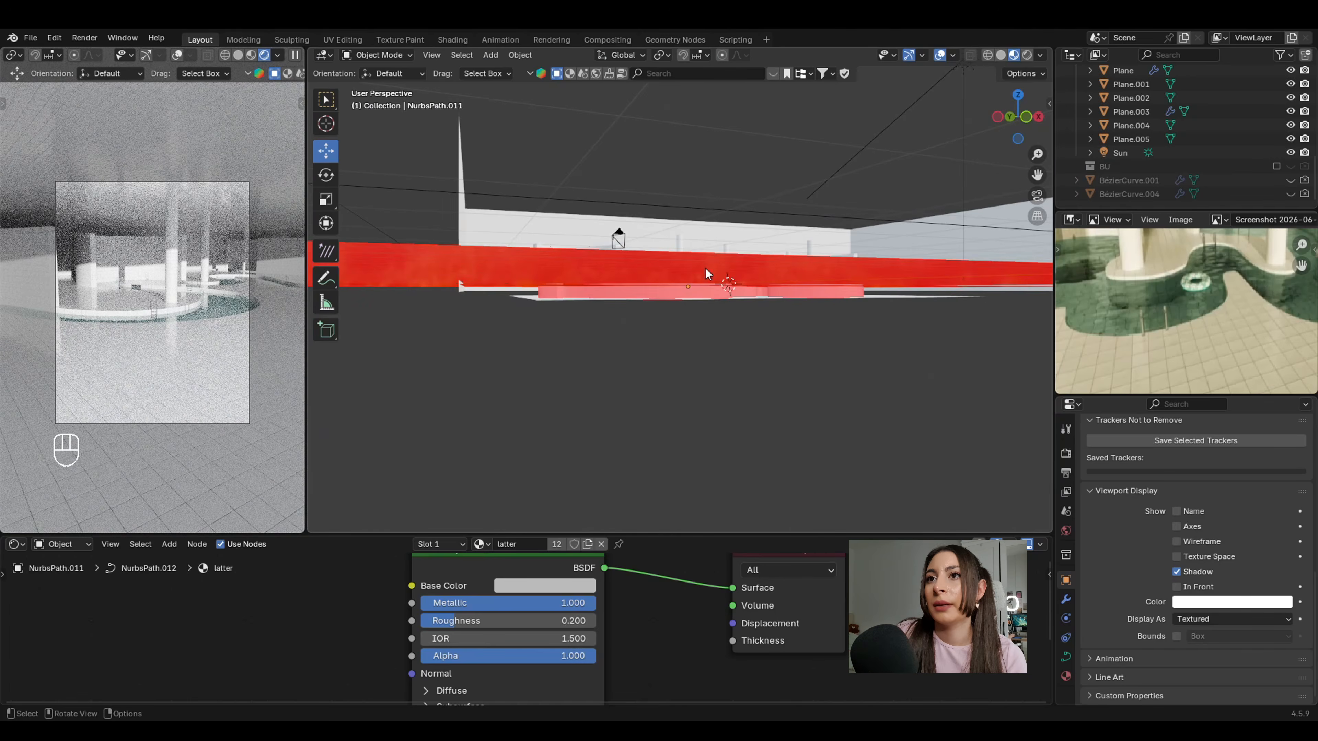
Select all geometry of the curved partition walls in Edit Mode and enable Correct Face Attributes and Live Unwrap.
{"action": "middle_click_drag", "start_coordinate": [705, 268], "coordinate": [704, 320], "text": "shift"}
{"action": "scroll", "coordinate": [709, 298], "scroll_direction": "up", "scroll_amount": 3}
{"action": "scroll", "coordinate": [691, 318], "scroll_direction": "up", "scroll_amount": 5}
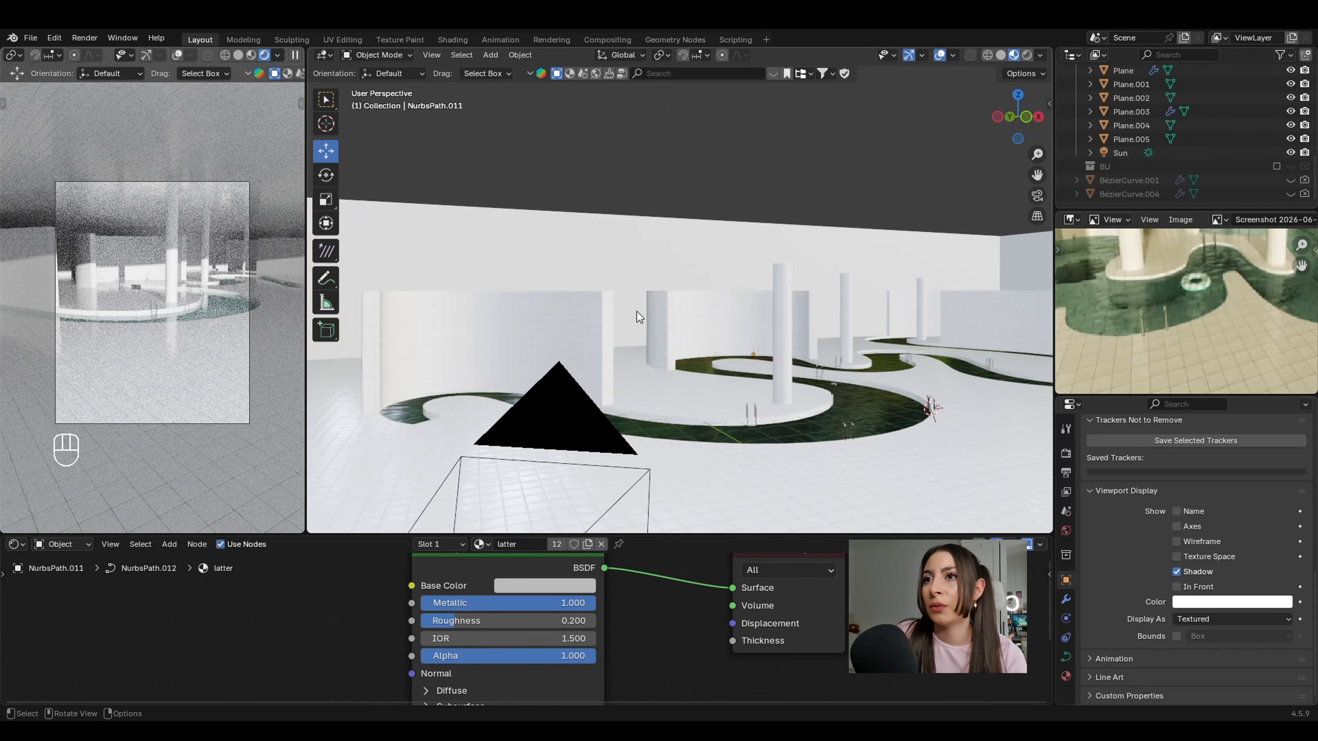
{"action": "left_click", "coordinate": [670, 314]}
{"action": "scroll", "coordinate": [737, 307], "scroll_direction": "up", "scroll_amount": 3}
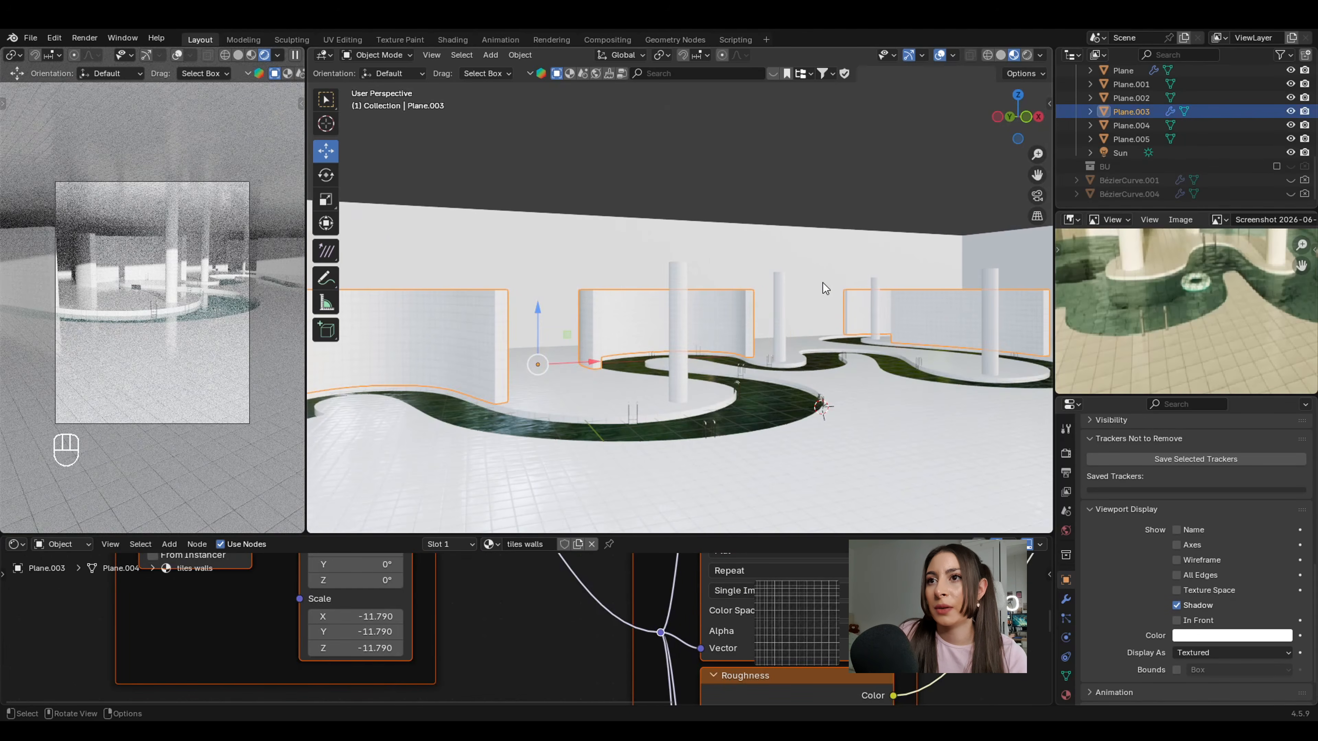
{"action": "scroll", "coordinate": [824, 283], "scroll_direction": "down", "scroll_amount": 3}
{"action": "key", "text": "Tab"}
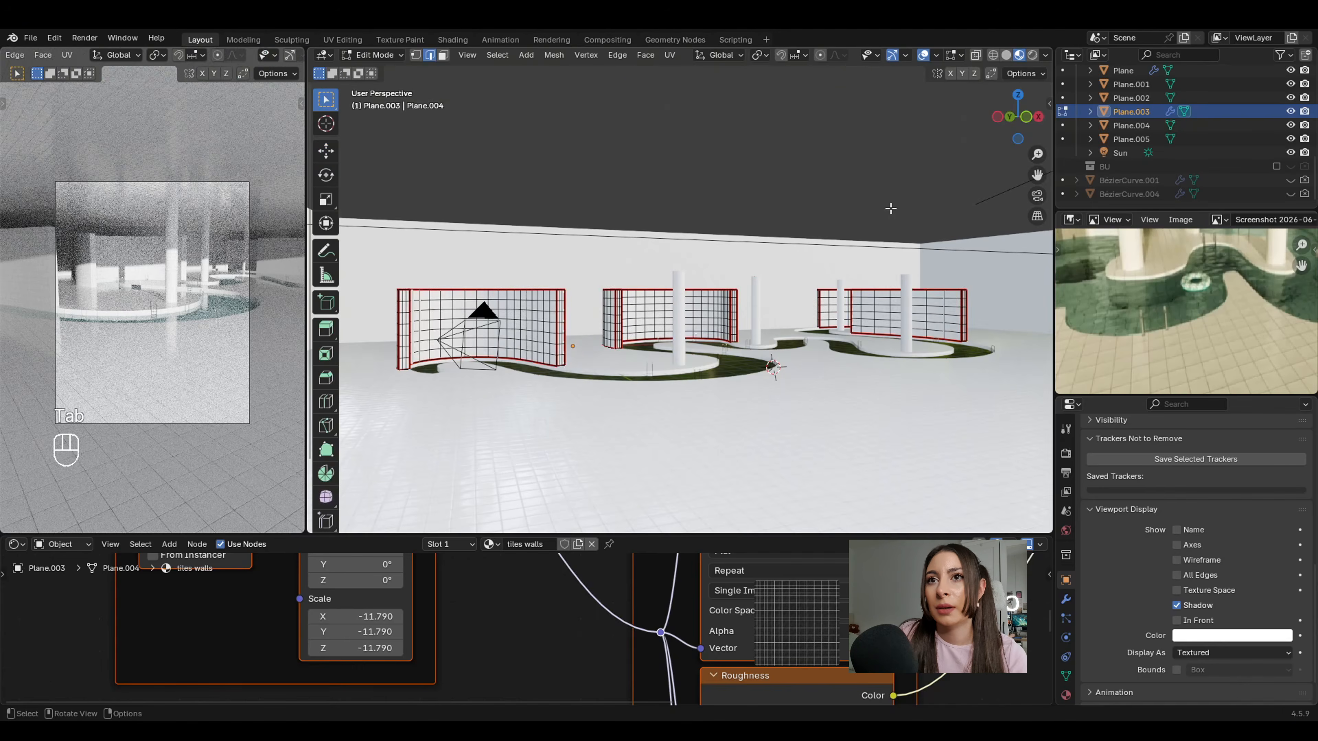
{"action": "key", "text": "a"}
{"action": "scroll", "coordinate": [889, 210], "scroll_direction": "up", "scroll_amount": 3}
{"action": "left_click", "coordinate": [1038, 74]}
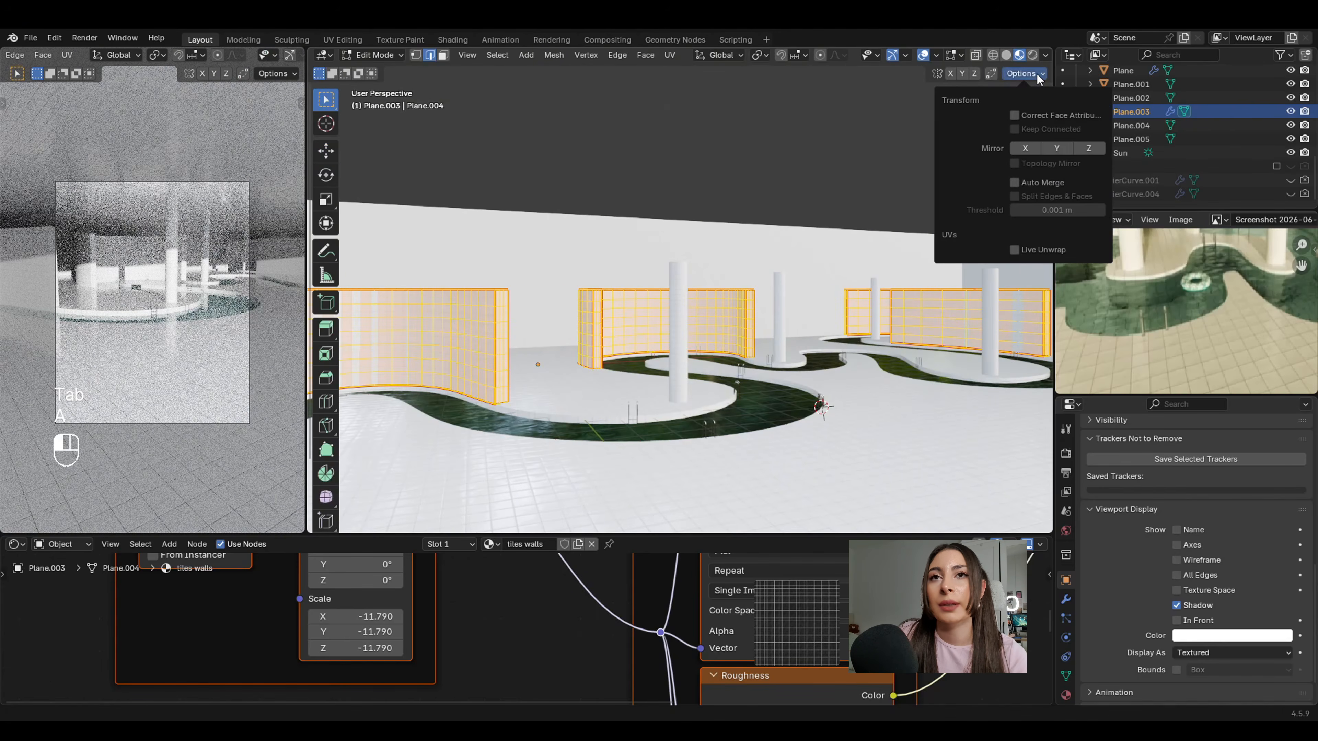
{"action": "left_click", "coordinate": [1029, 115]}
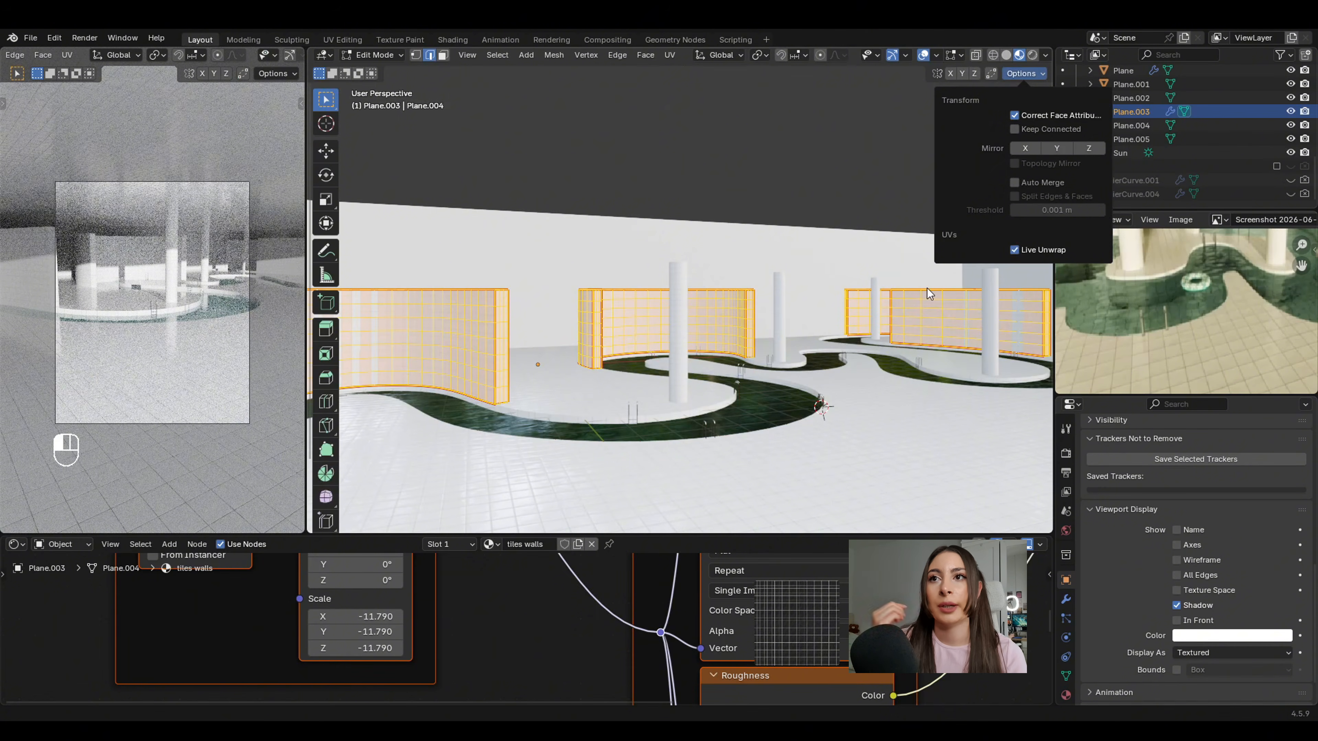
Scale the curved partition walls taller along the Z axis.
{"action": "scroll", "coordinate": [856, 301], "scroll_direction": "up", "scroll_amount": 8}
{"action": "key", "text": "s"}
{"action": "key", "text": "z"}
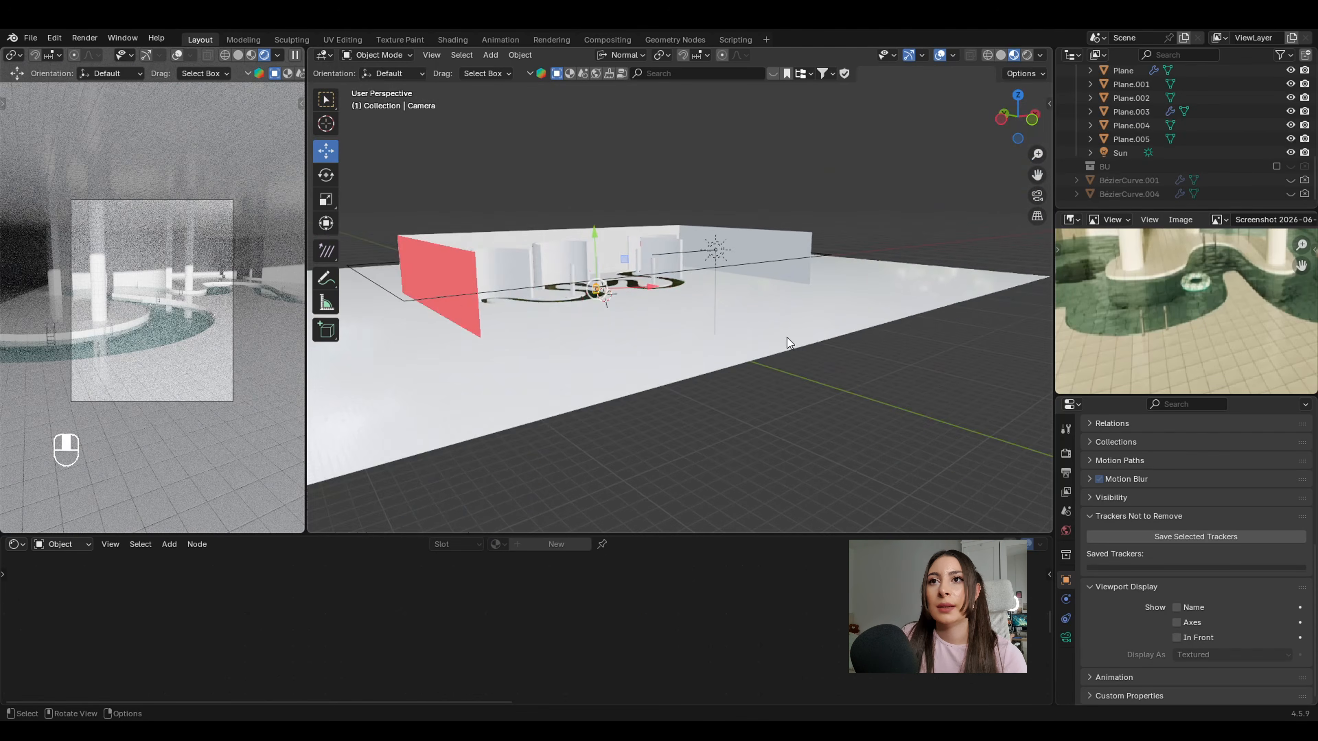
Tint the sun light's color a warm pale yellow.
{"action": "middle_click_drag", "start_coordinate": [787, 339], "coordinate": [1038, 391]}
{"action": "left_click", "coordinate": [737, 241]}
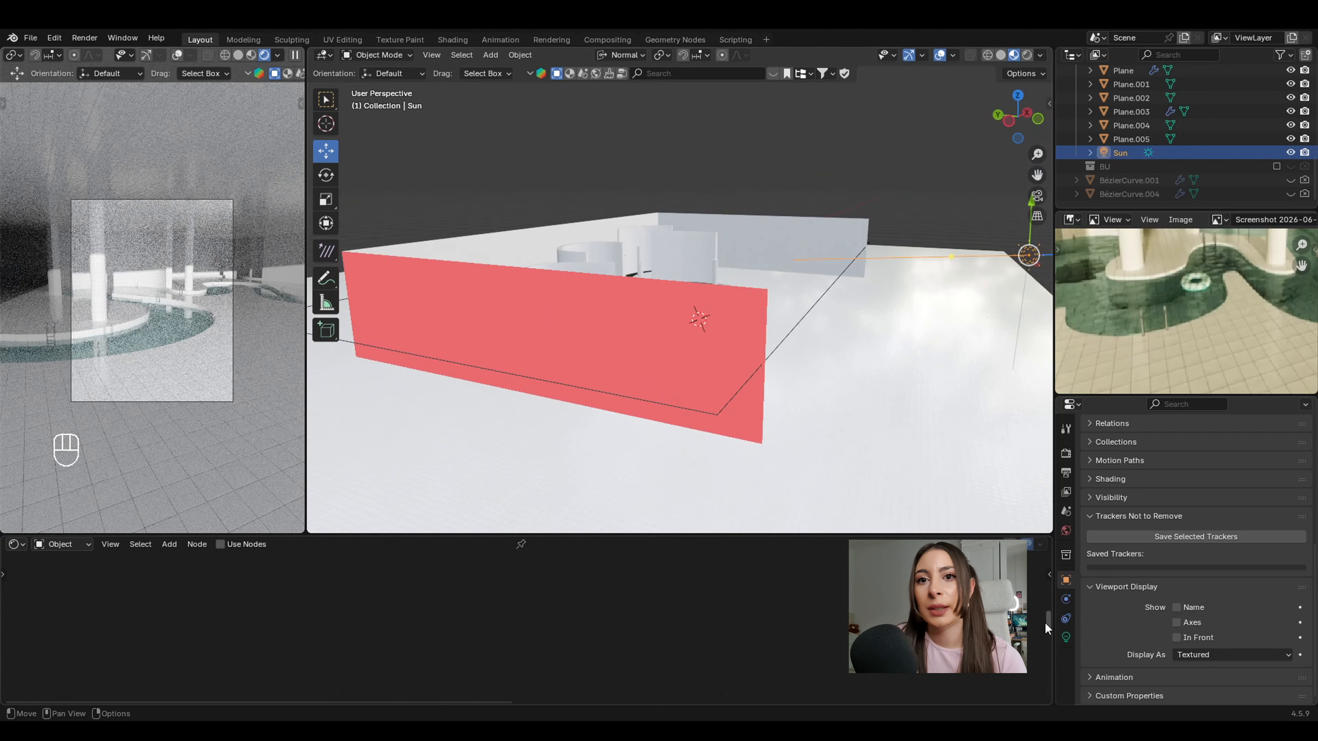
{"action": "left_click", "coordinate": [1066, 637]}
{"action": "left_click", "coordinate": [1235, 515]}
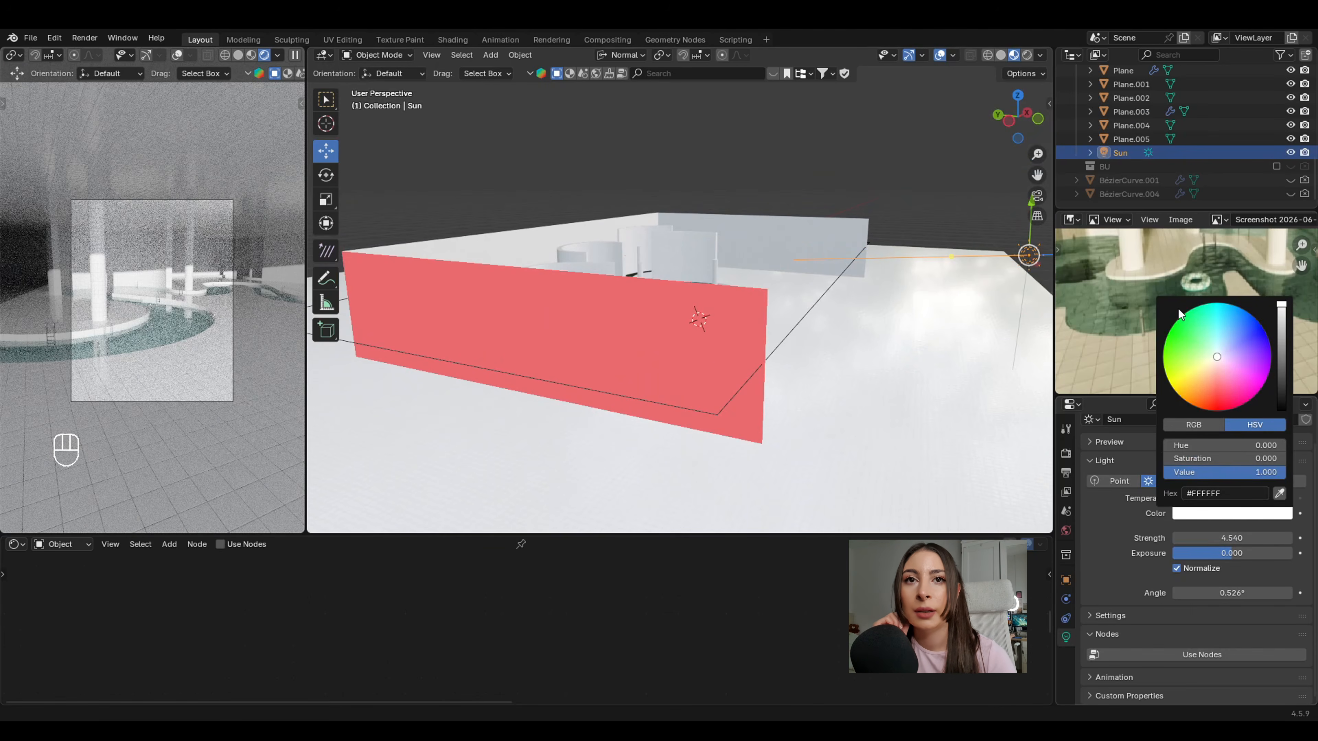
{"action": "left_click_drag", "start_coordinate": [1209, 372], "coordinate": [1205, 373]}
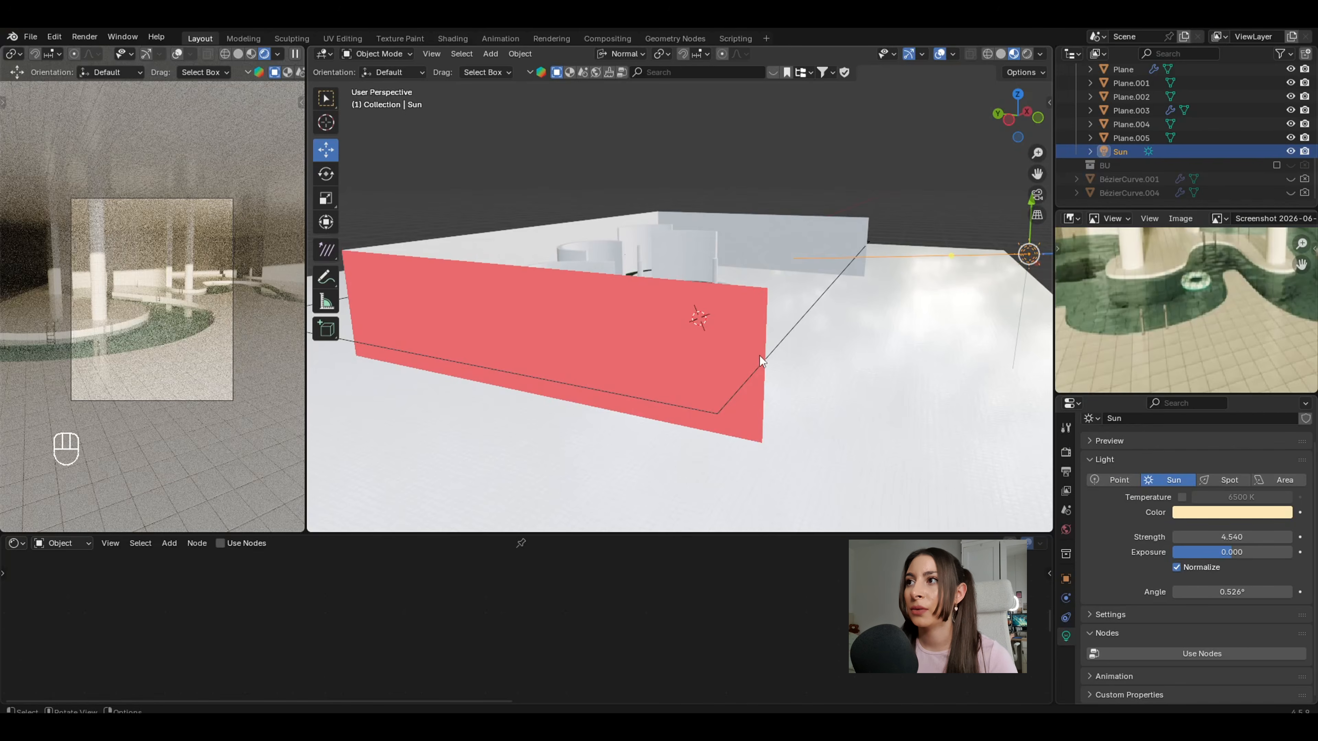
Enable Cast Shadow Caustics in the Shading settings of the pool's water plane.
{"action": "mouse_move", "coordinate": [615, 315]}
{"action": "middle_mouse_down"}
{"action": "mouse_move", "coordinate": [787, 334]}
{"action": "mouse_move", "coordinate": [585, 325]}
{"action": "mouse_move", "coordinate": [612, 327]}
{"action": "middle_mouse_up"}
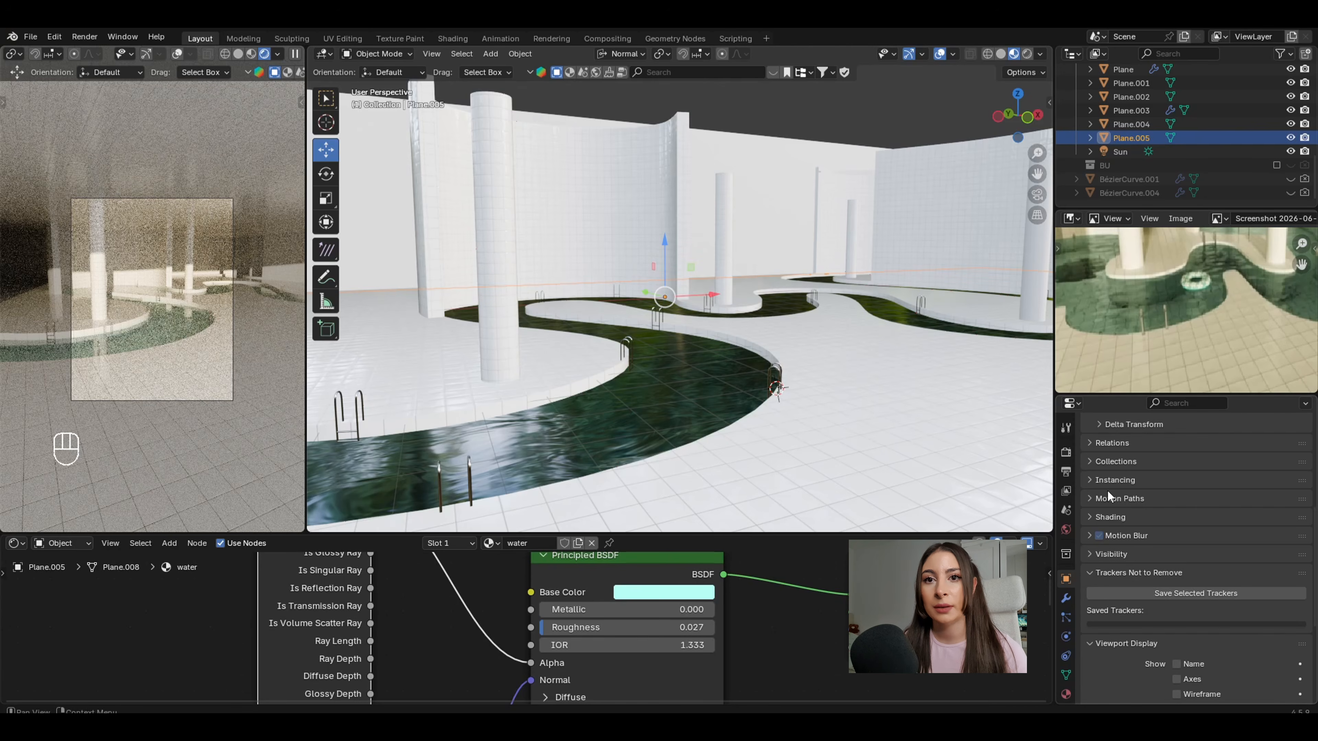
{"action": "scroll", "coordinate": [1182, 570], "scroll_direction": "up", "scroll_amount": 3}
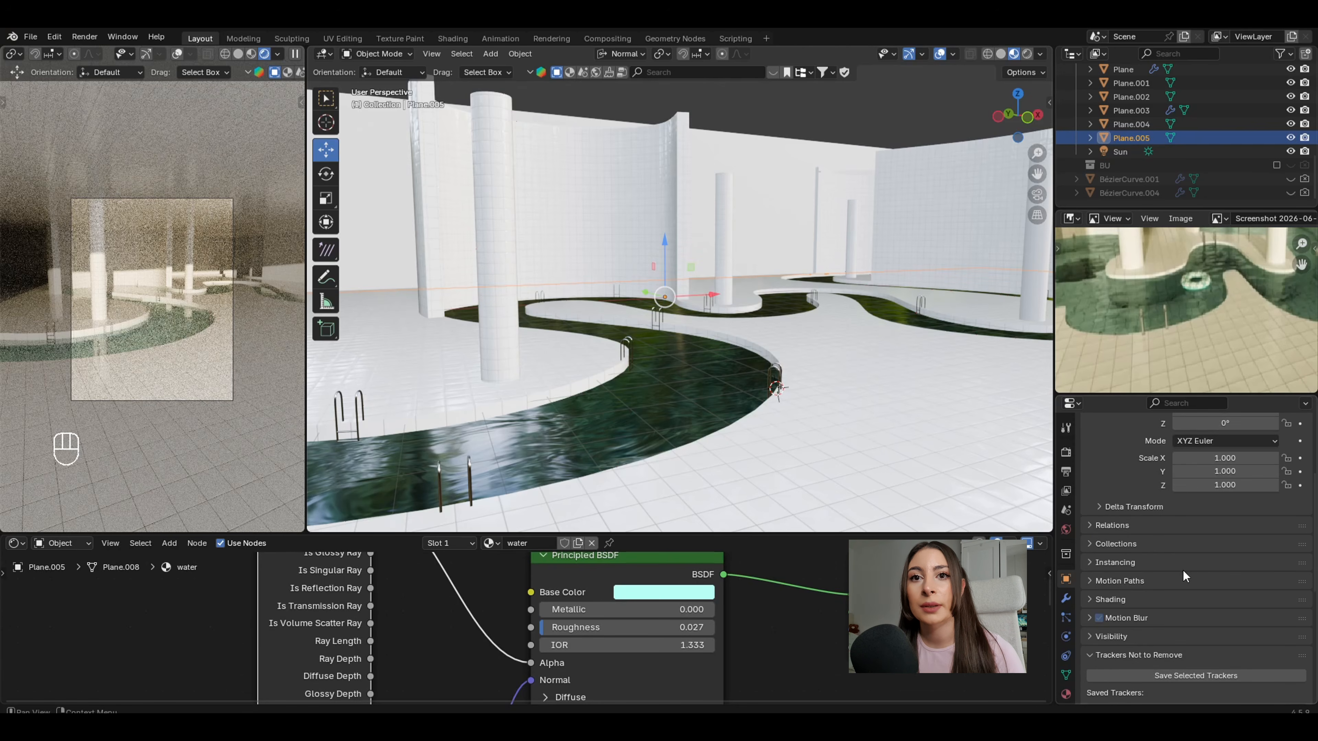
{"action": "left_click", "coordinate": [1136, 601]}
{"action": "scroll", "coordinate": [1148, 583], "scroll_direction": "down", "scroll_amount": 4}
{"action": "scroll", "coordinate": [1148, 581], "scroll_direction": "down", "scroll_amount": 4}
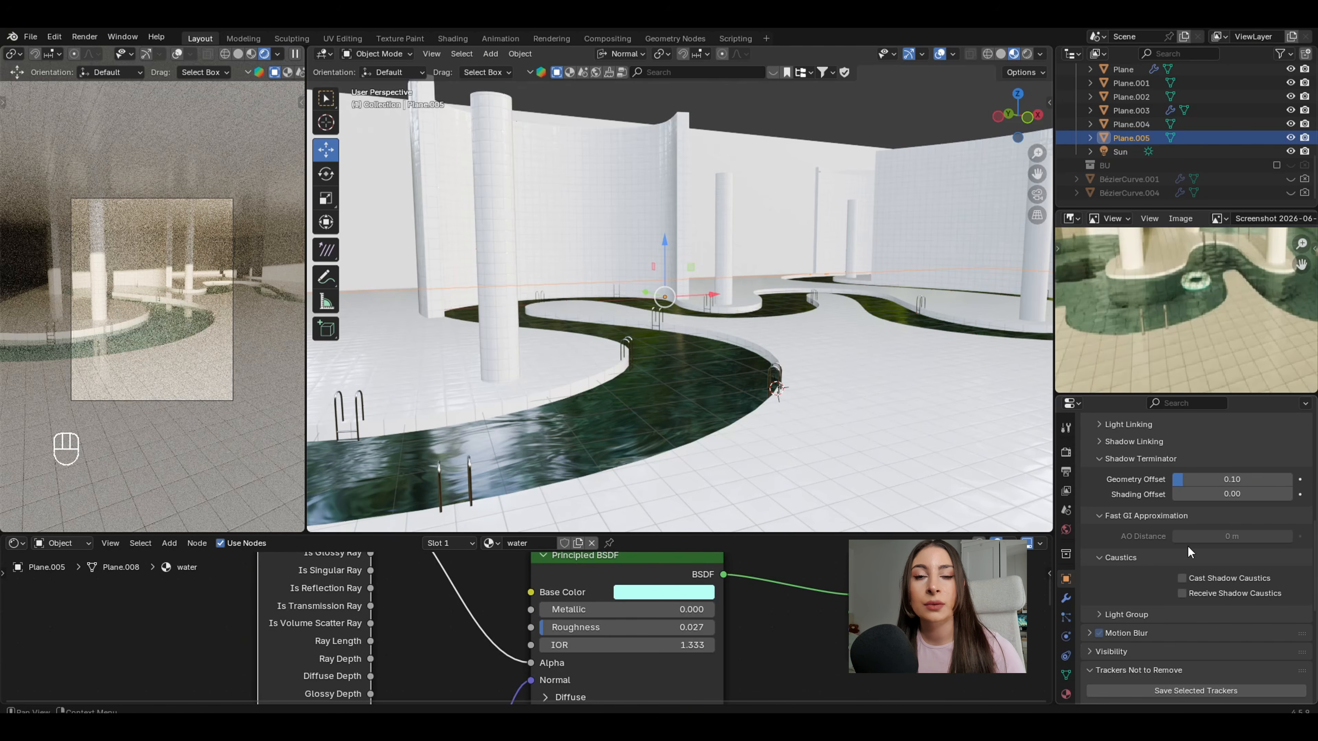
{"action": "left_click", "coordinate": [1194, 577]}
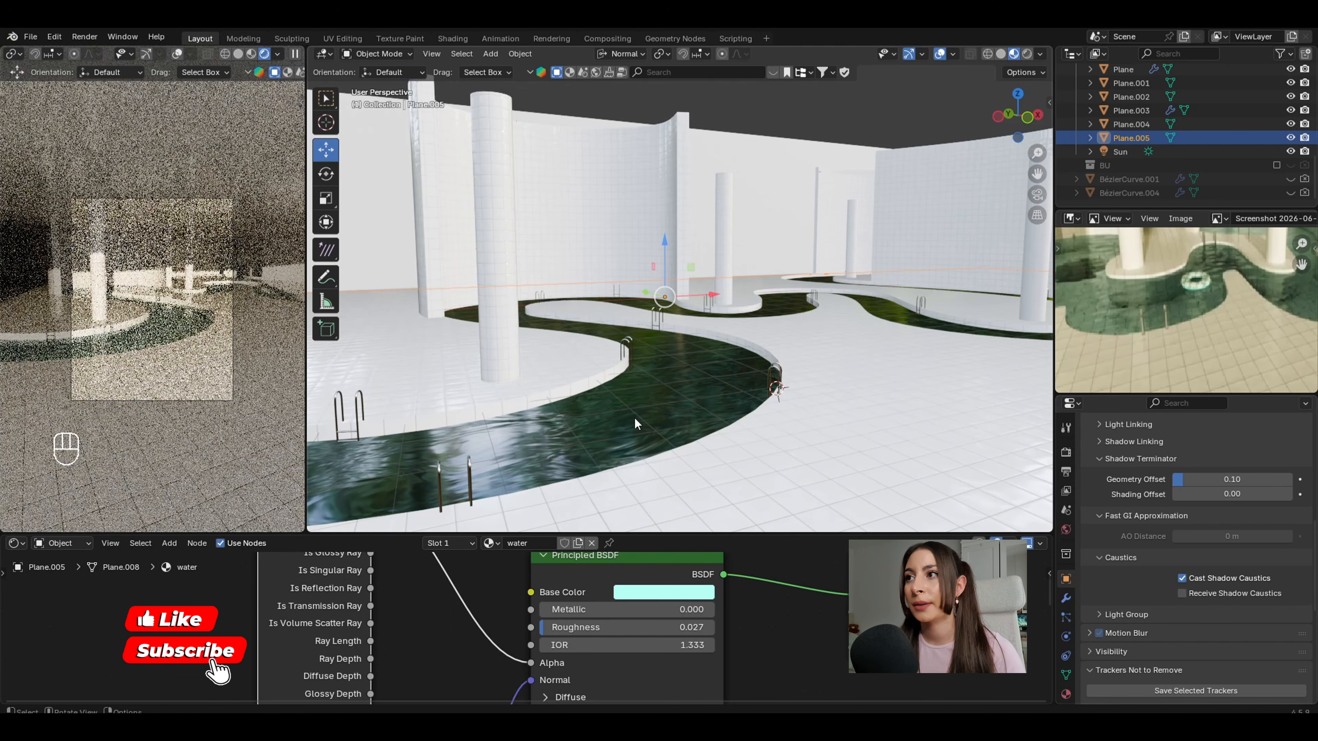
Enable Receive Shadow Caustics on the tiled floor and on the curved partition walls.
{"action": "left_click", "coordinate": [828, 369]}
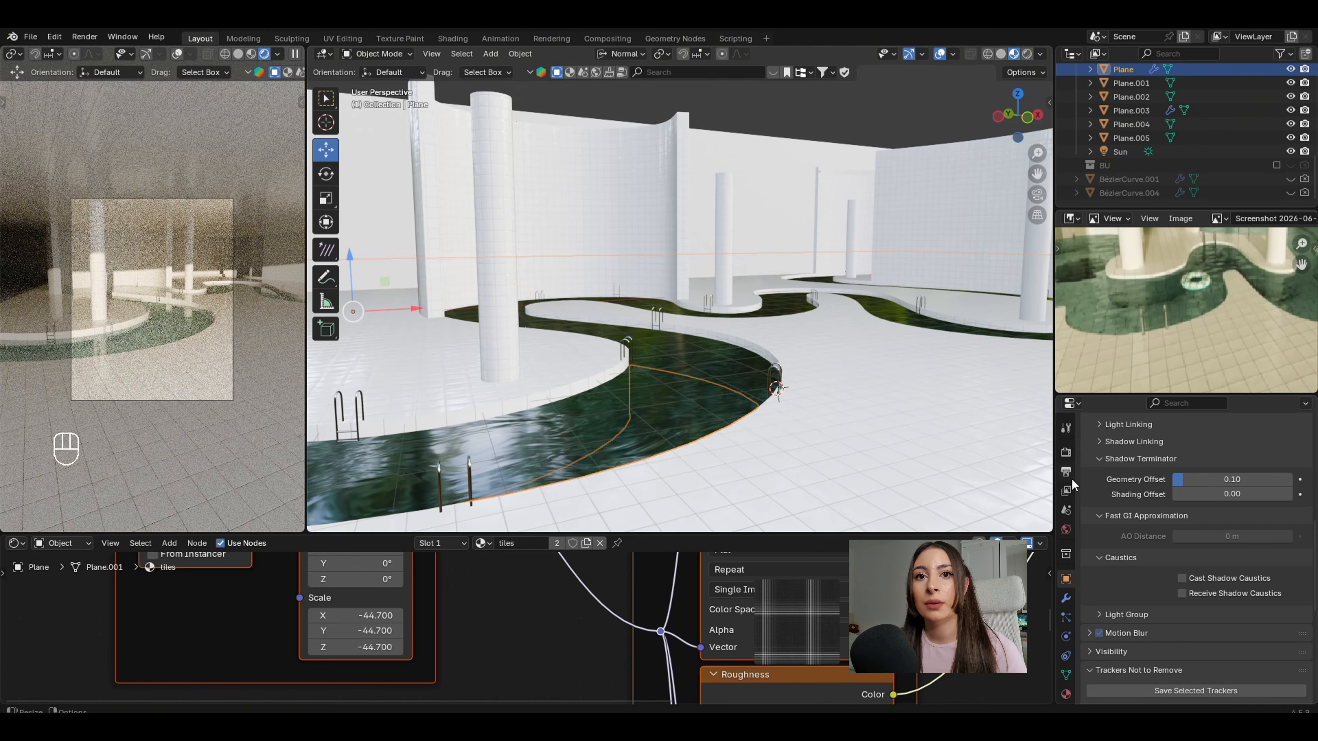
{"action": "left_click", "coordinate": [1227, 592]}
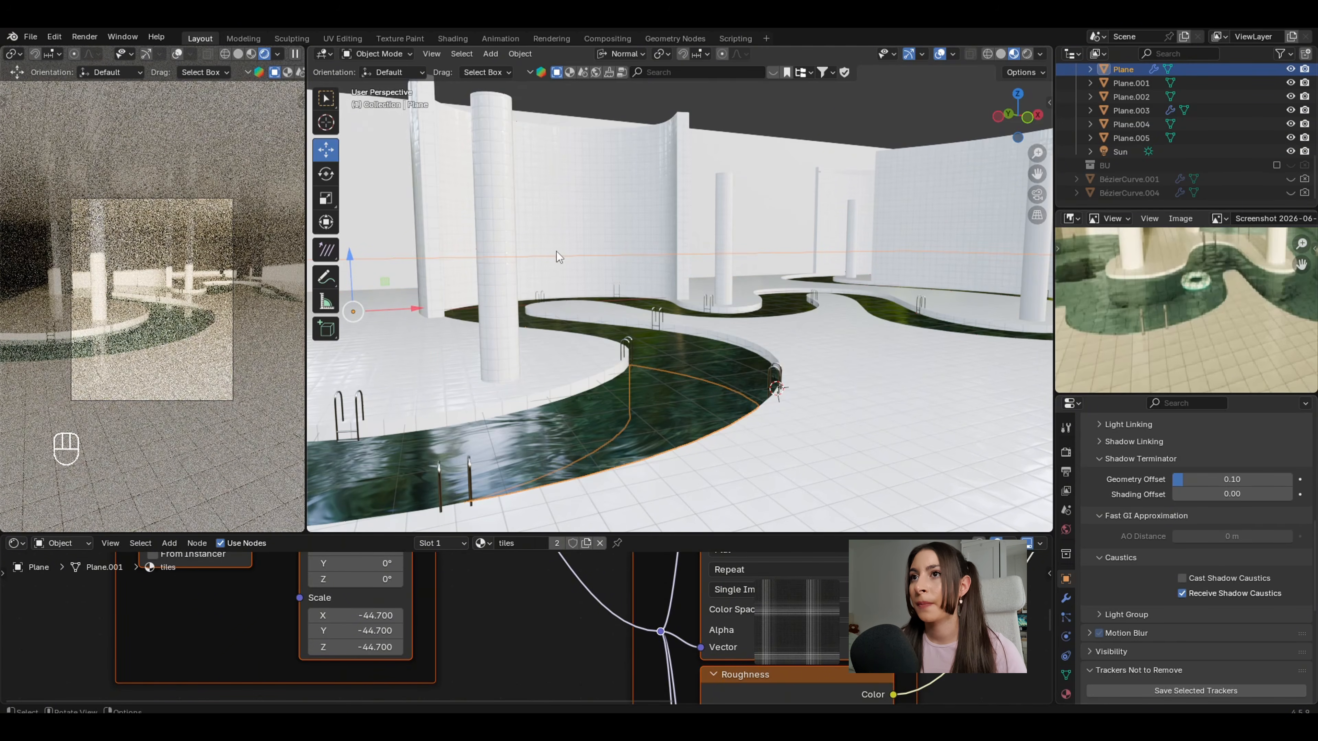
{"action": "left_click", "coordinate": [895, 408]}
{"action": "left_click", "coordinate": [1238, 598]}
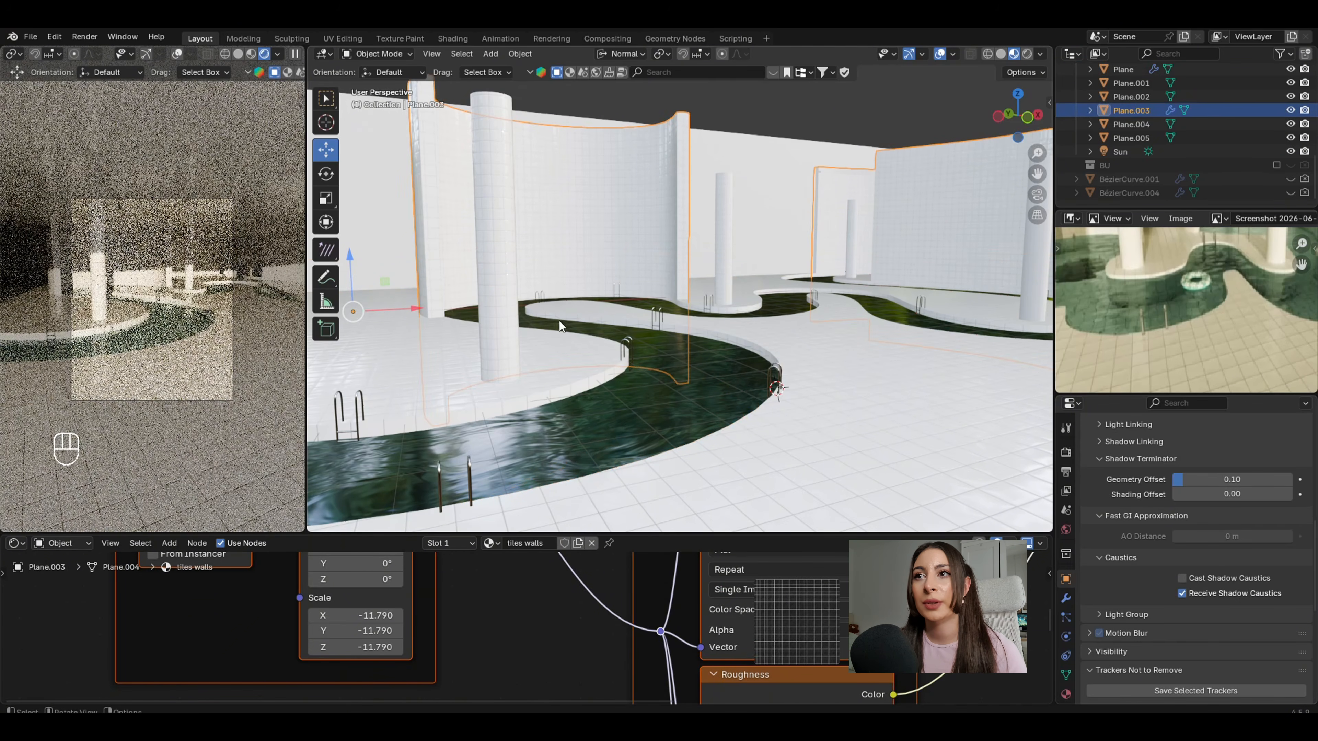
{"action": "left_click", "coordinate": [503, 304]}
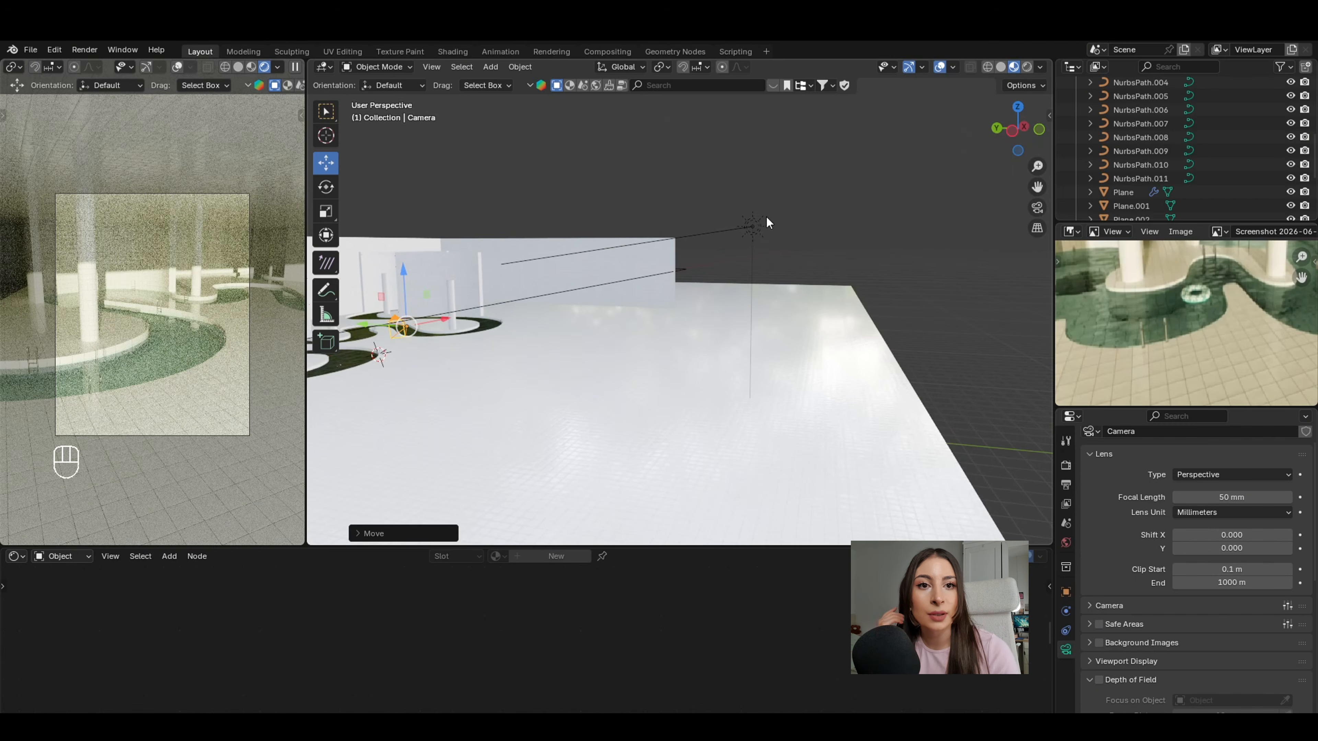
Enable Shadow Caustics in the sun light's settings.
{"action": "left_click", "coordinate": [754, 226]}
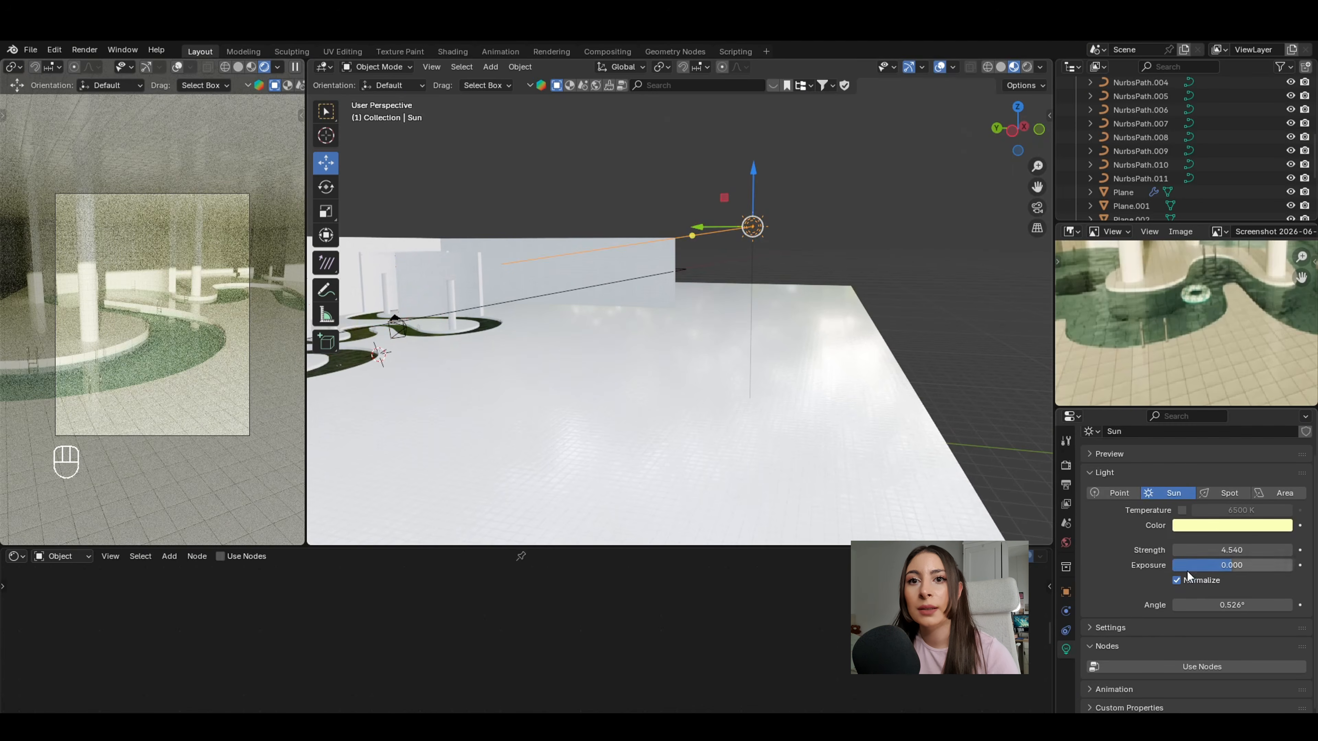
{"action": "left_click", "coordinate": [1139, 628]}
{"action": "scroll", "coordinate": [1149, 630], "scroll_direction": "down", "scroll_amount": 4}
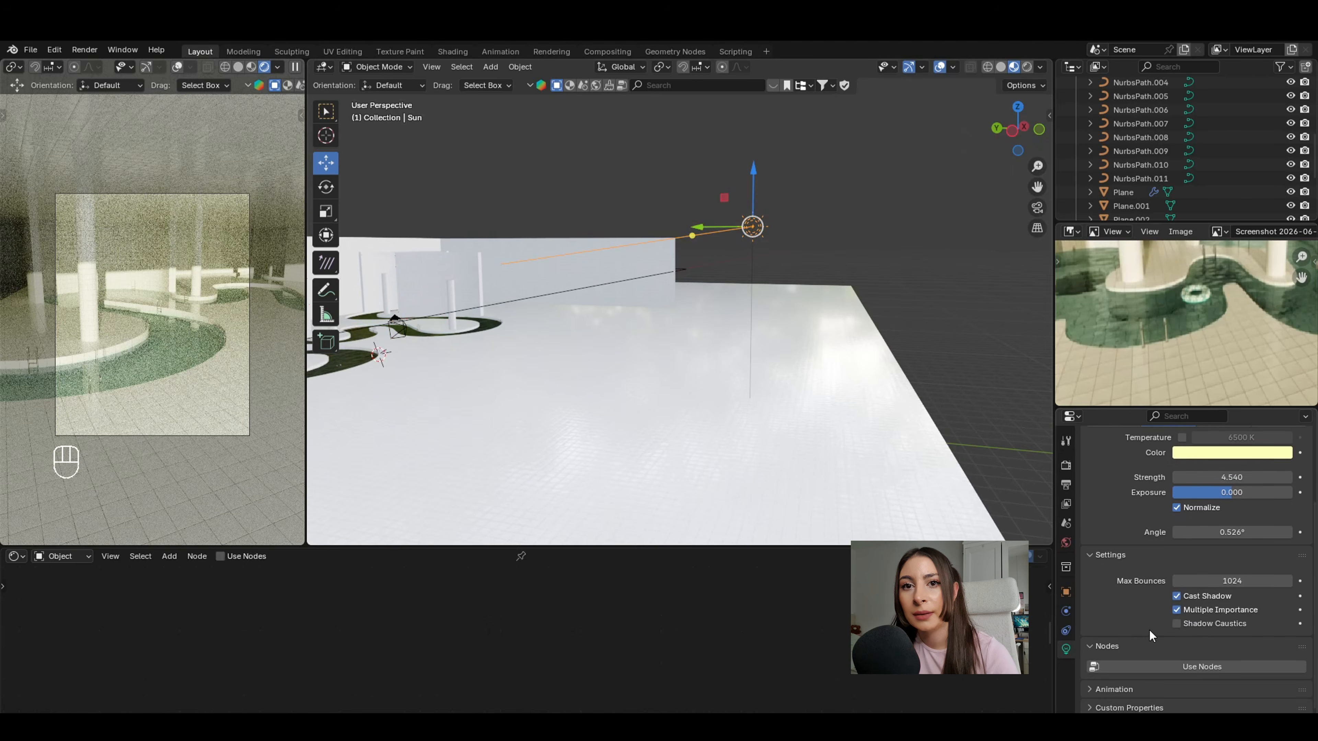
{"action": "left_click", "coordinate": [1205, 626]}
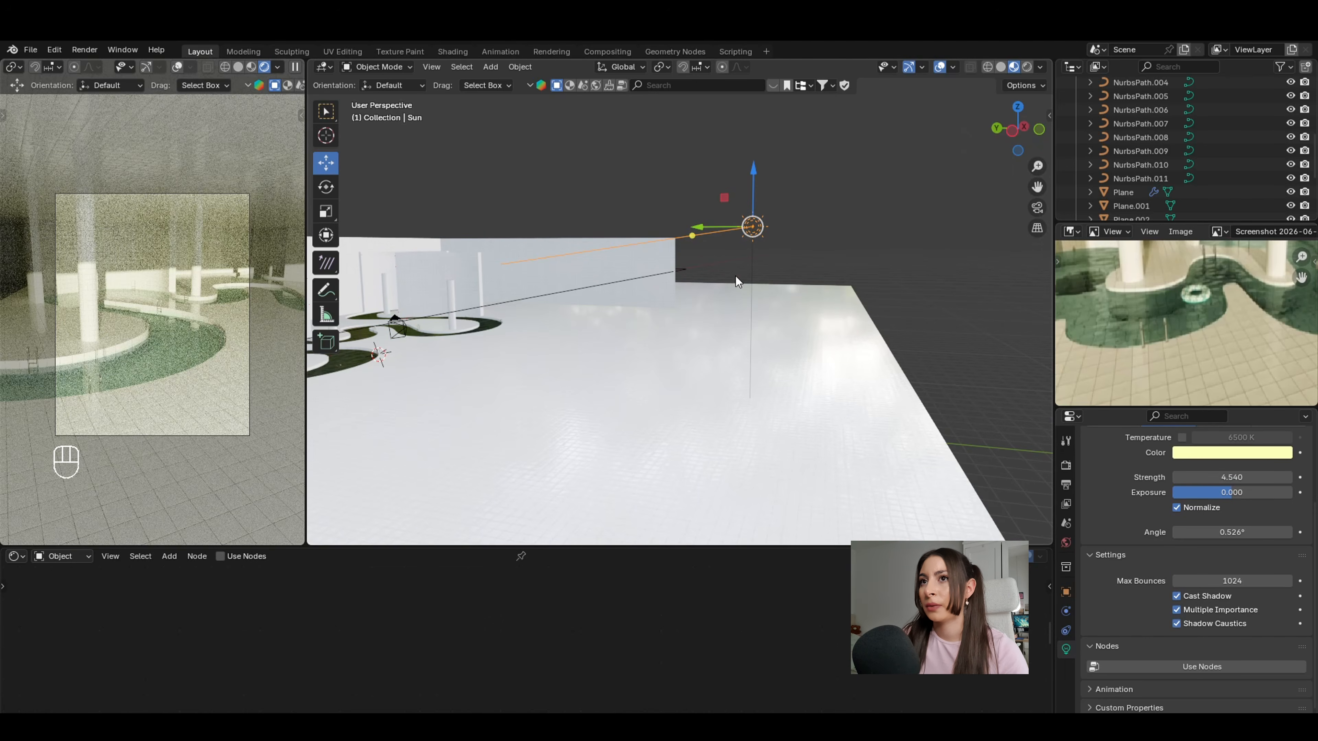
Search the model library for swimming with Free first enabled and place the blue-and-white striped swim ring on the pool water.
{"action": "mouse_move", "coordinate": [736, 276]}
{"action": "middle_mouse_down"}
{"action": "mouse_move", "coordinate": [717, 268]}
{"action": "mouse_move", "coordinate": [723, 292]}
{"action": "middle_mouse_up"}
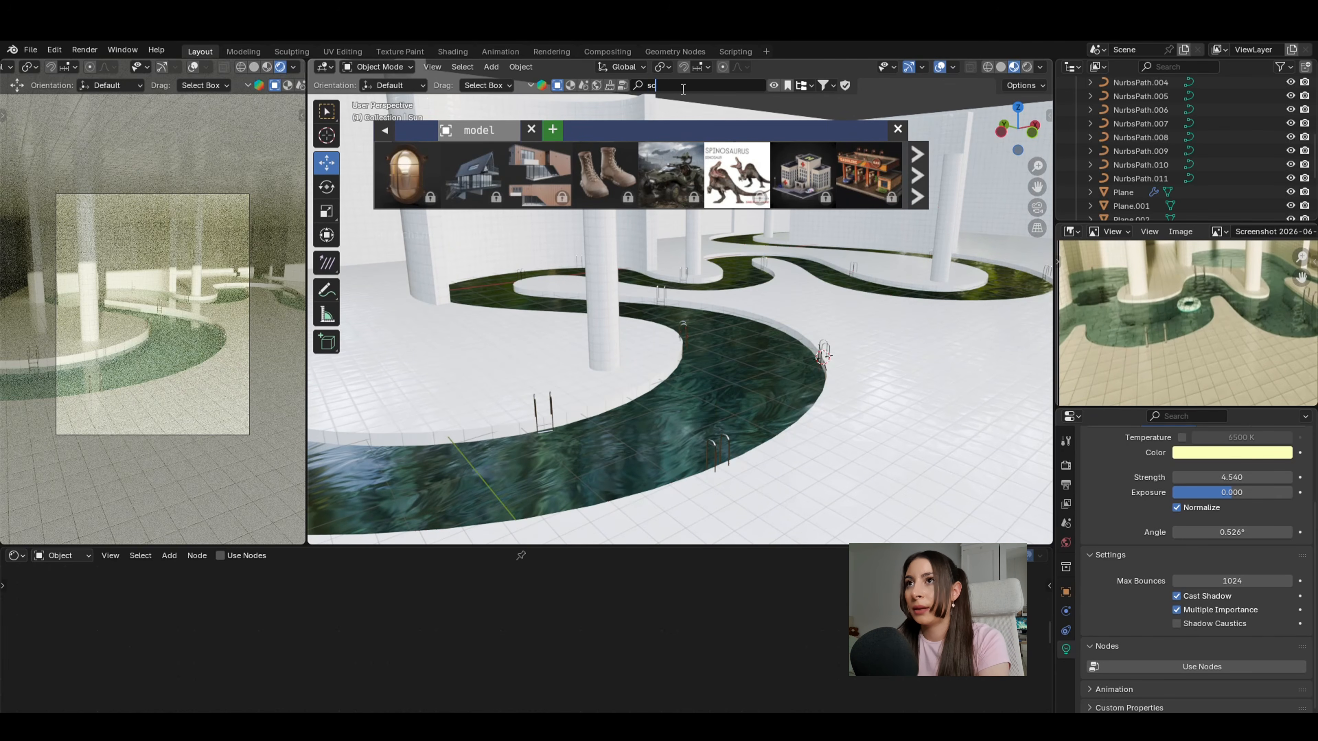
{"action": "type", "text": "ng"}
{"action": "key", "text": "Return"}
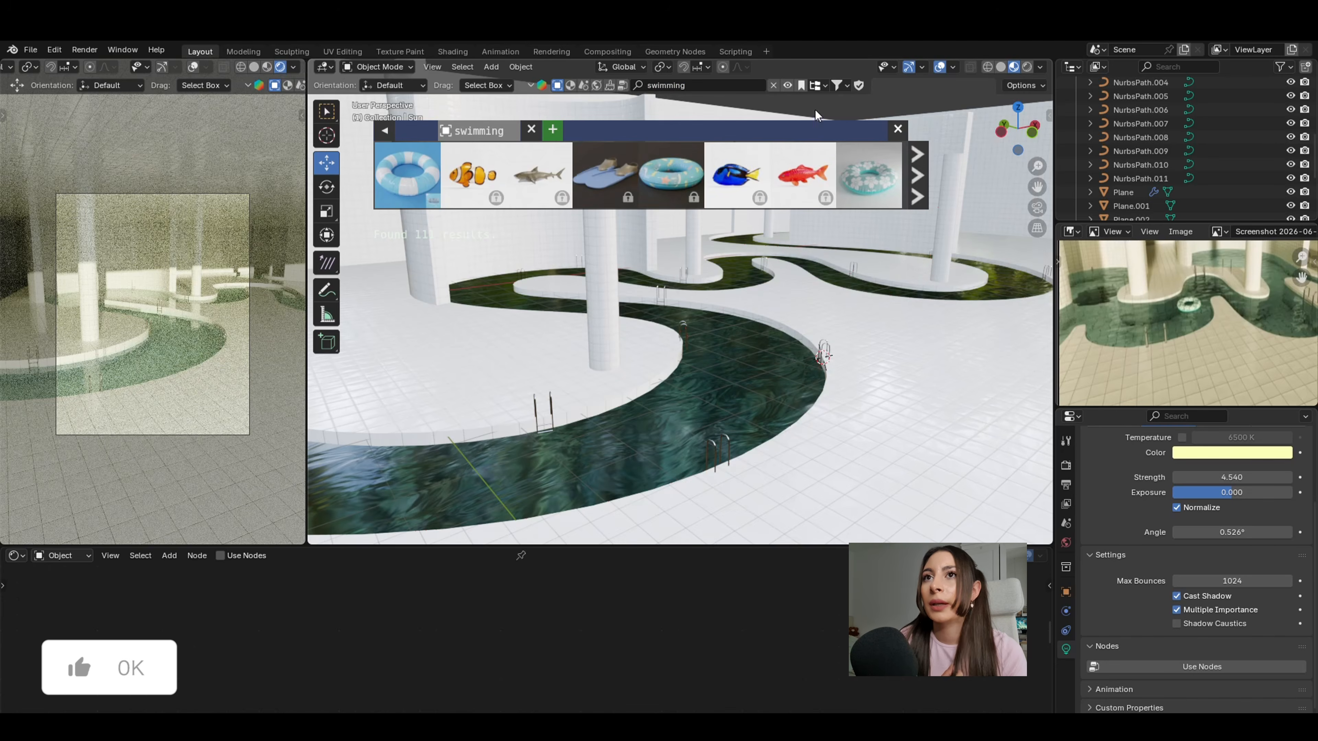
{"action": "left_click", "coordinate": [848, 85]}
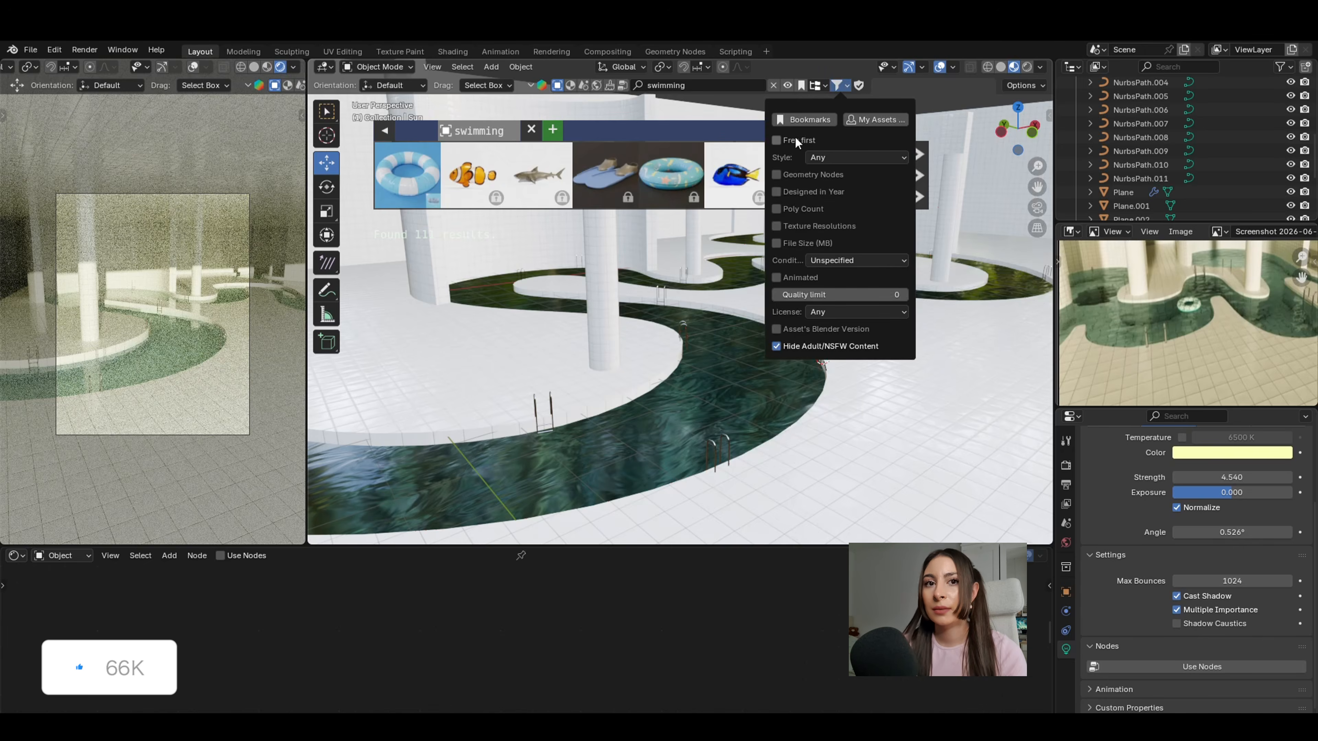
{"action": "left_click", "coordinate": [795, 136]}
{"action": "left_click_drag", "start_coordinate": [408, 175], "coordinate": [710, 387]}
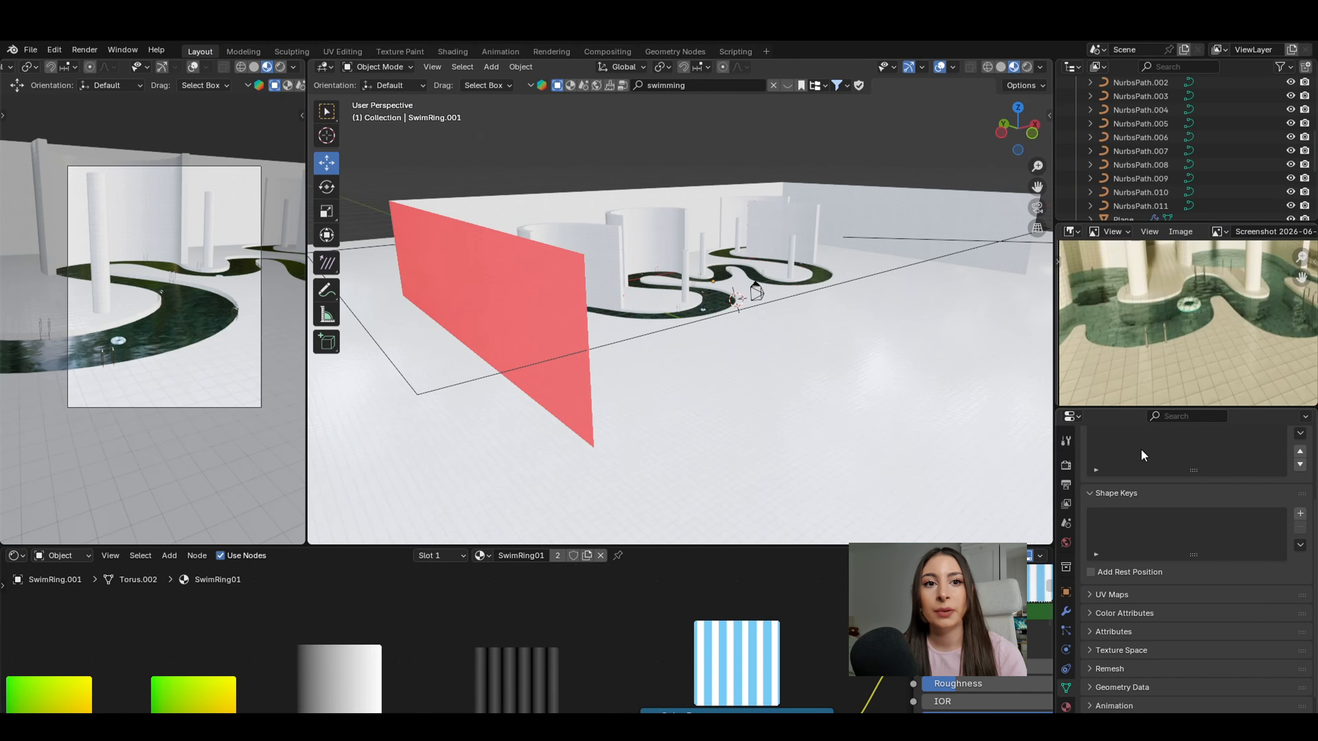
Set the Cycles render Max Samples to 300.
{"action": "scroll", "coordinate": [1080, 467], "scroll_direction": "up", "scroll_amount": 3}
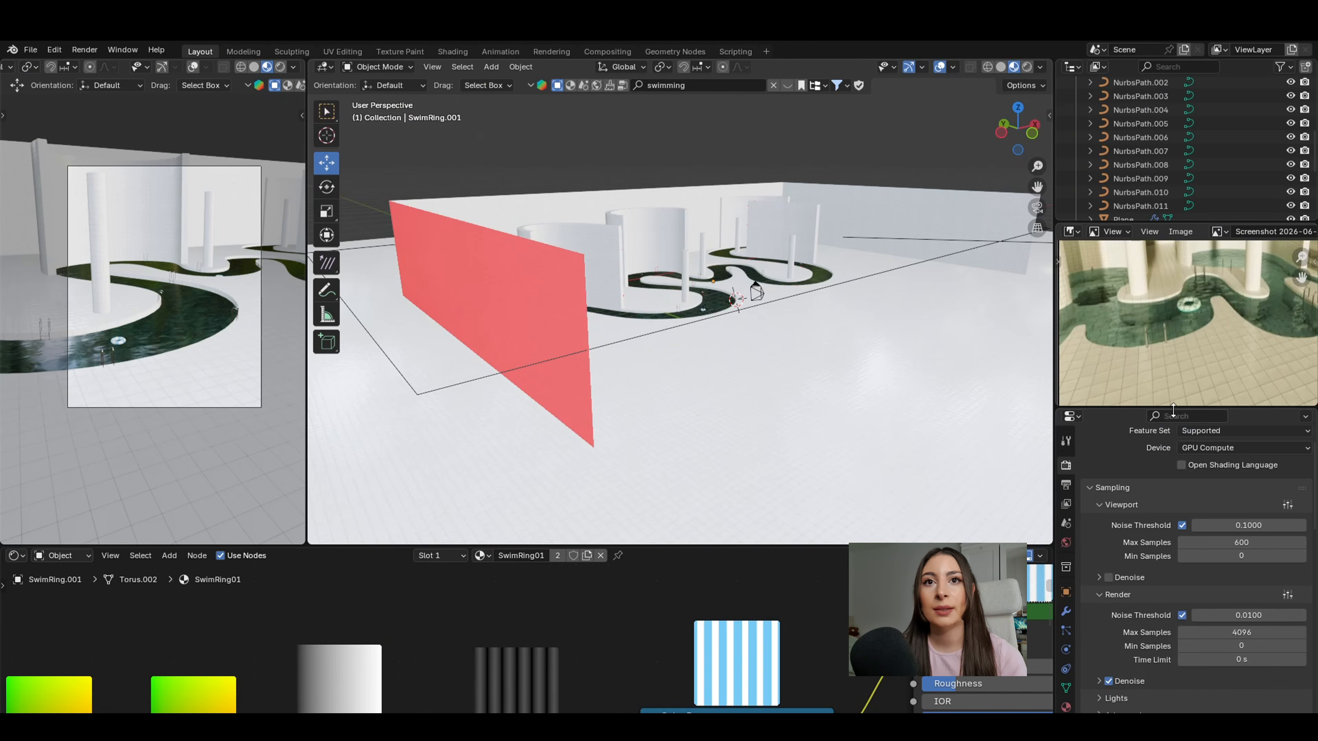
{"action": "left_click_drag", "start_coordinate": [1174, 410], "coordinate": [1174, 314]}
{"action": "left_click", "coordinate": [1274, 560]}
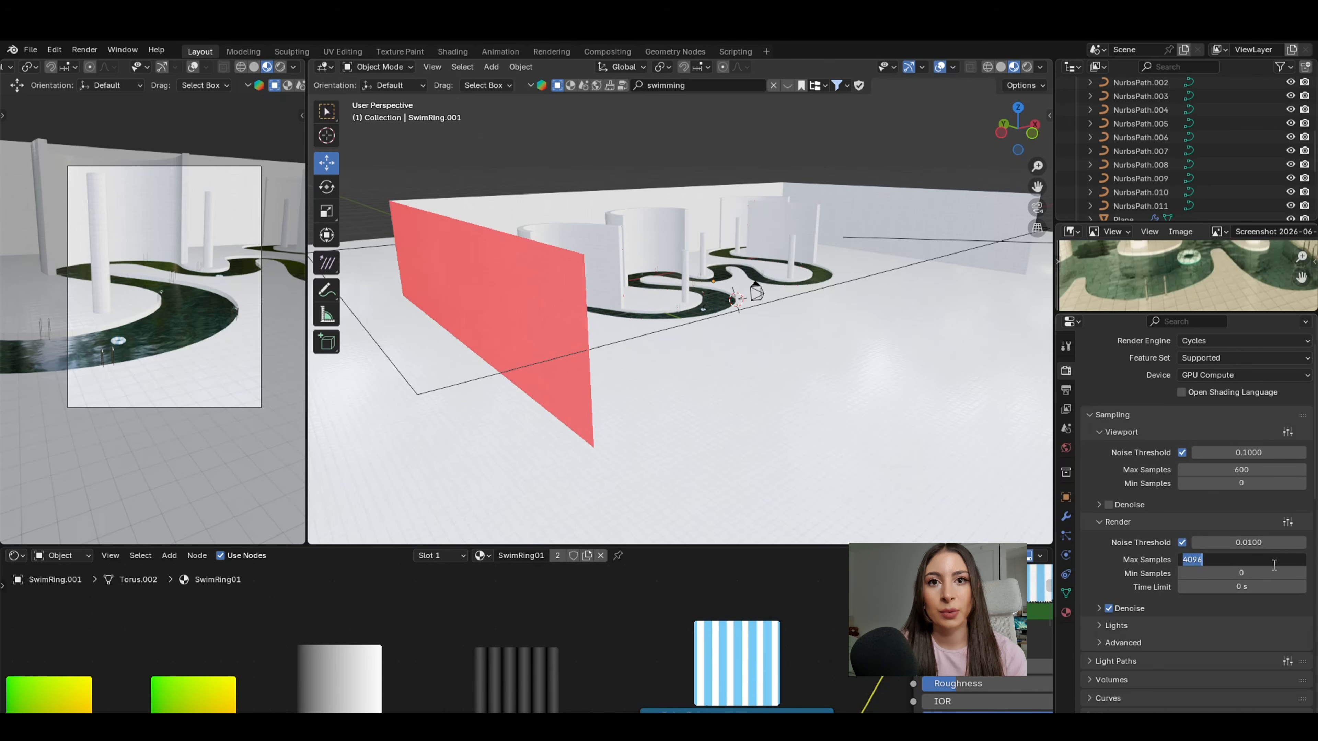
{"action": "type", "text": "300"}
{"action": "key", "text": "Return"}
Turn off Denoise and Light Tree in the Cycles render sampling settings.
{"action": "scroll", "coordinate": [1123, 505], "scroll_direction": "down", "scroll_amount": 5}
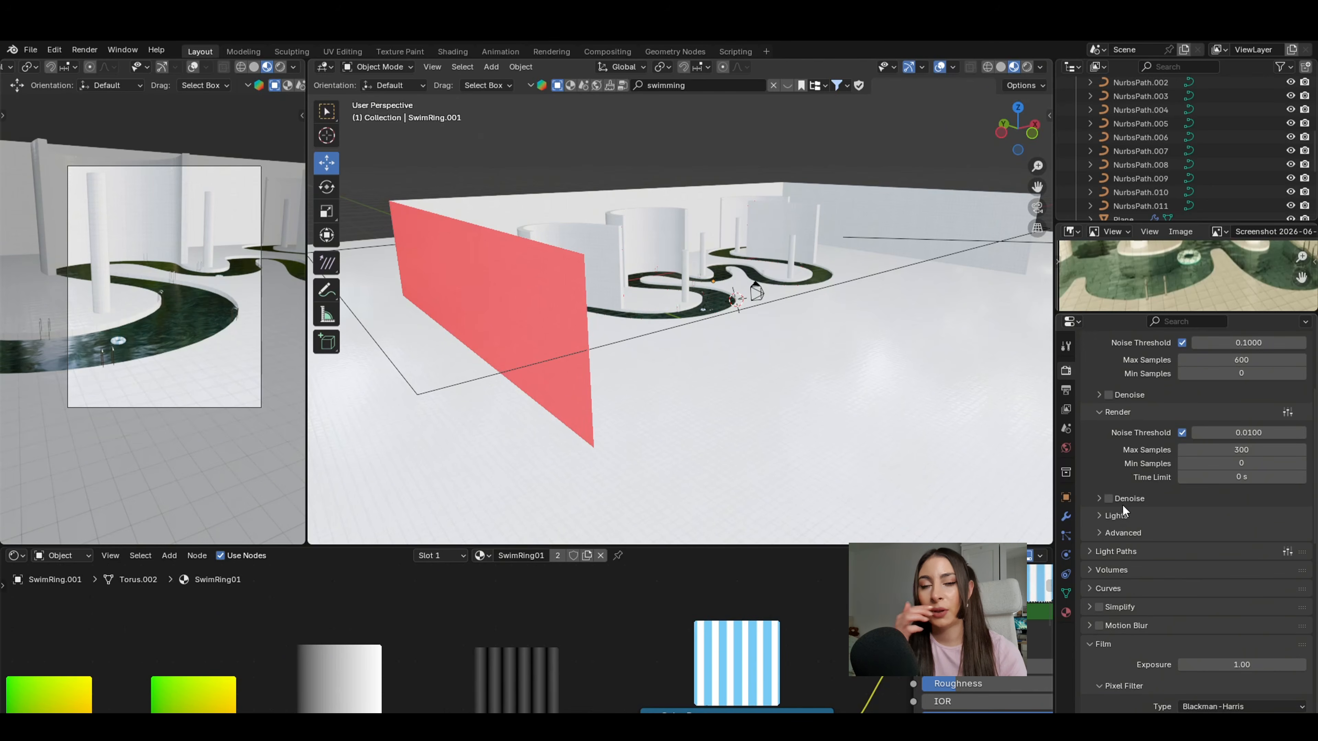
{"action": "left_click", "coordinate": [1125, 515]}
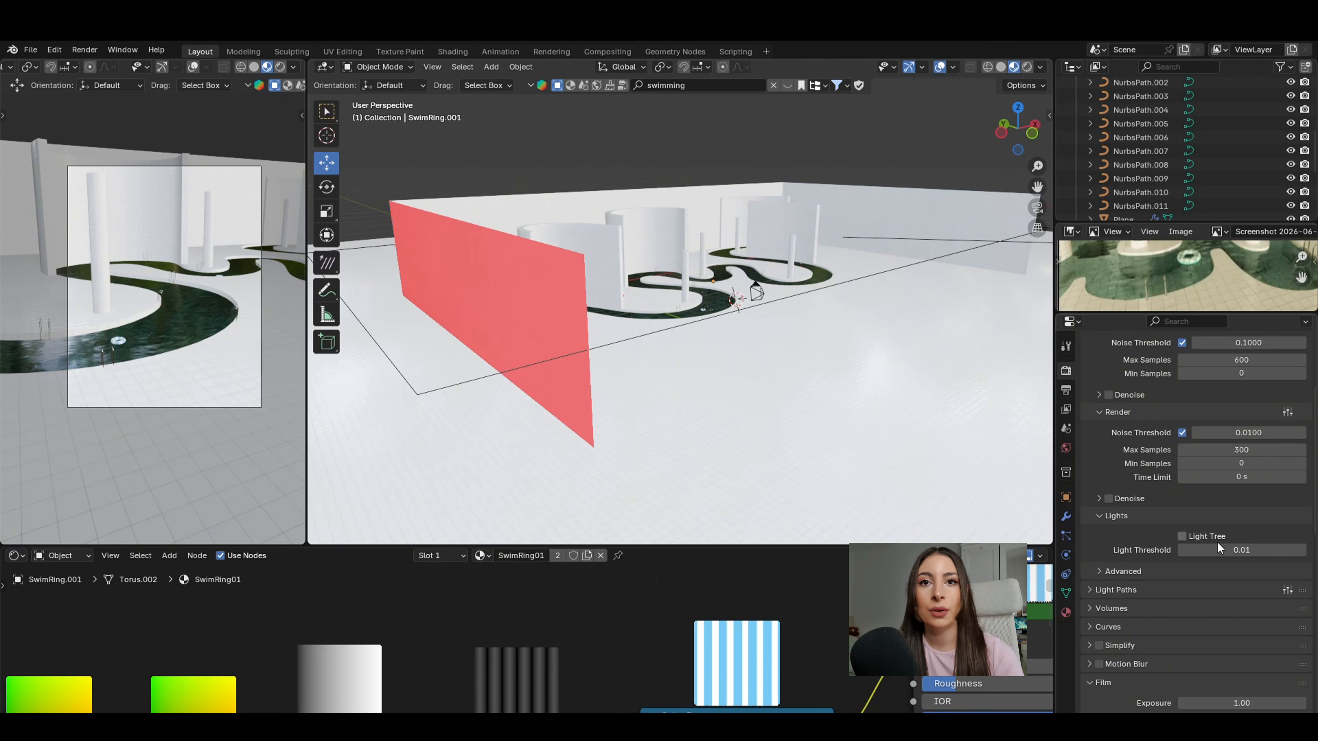
{"action": "scroll", "coordinate": [1193, 561], "scroll_direction": "down", "scroll_amount": 15}
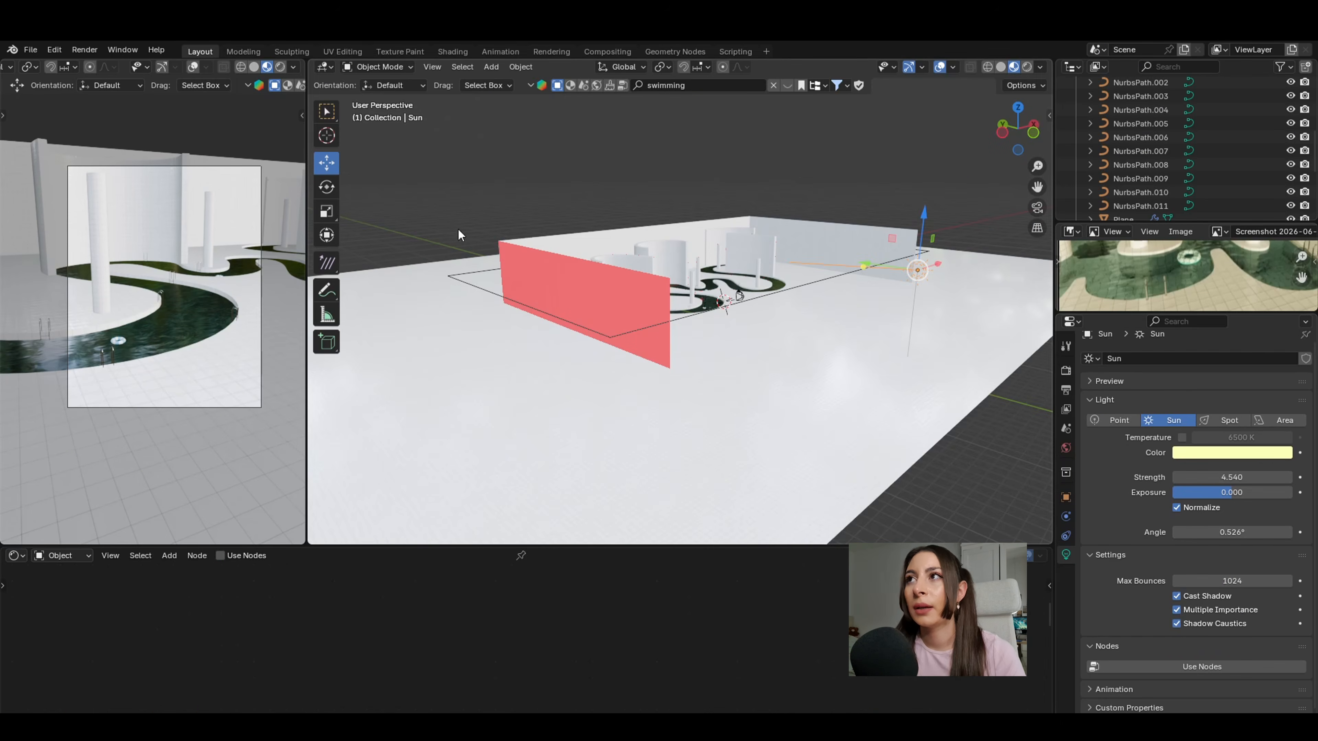
Start the final render of the pool scene.
{"action": "left_click", "coordinate": [89, 48]}
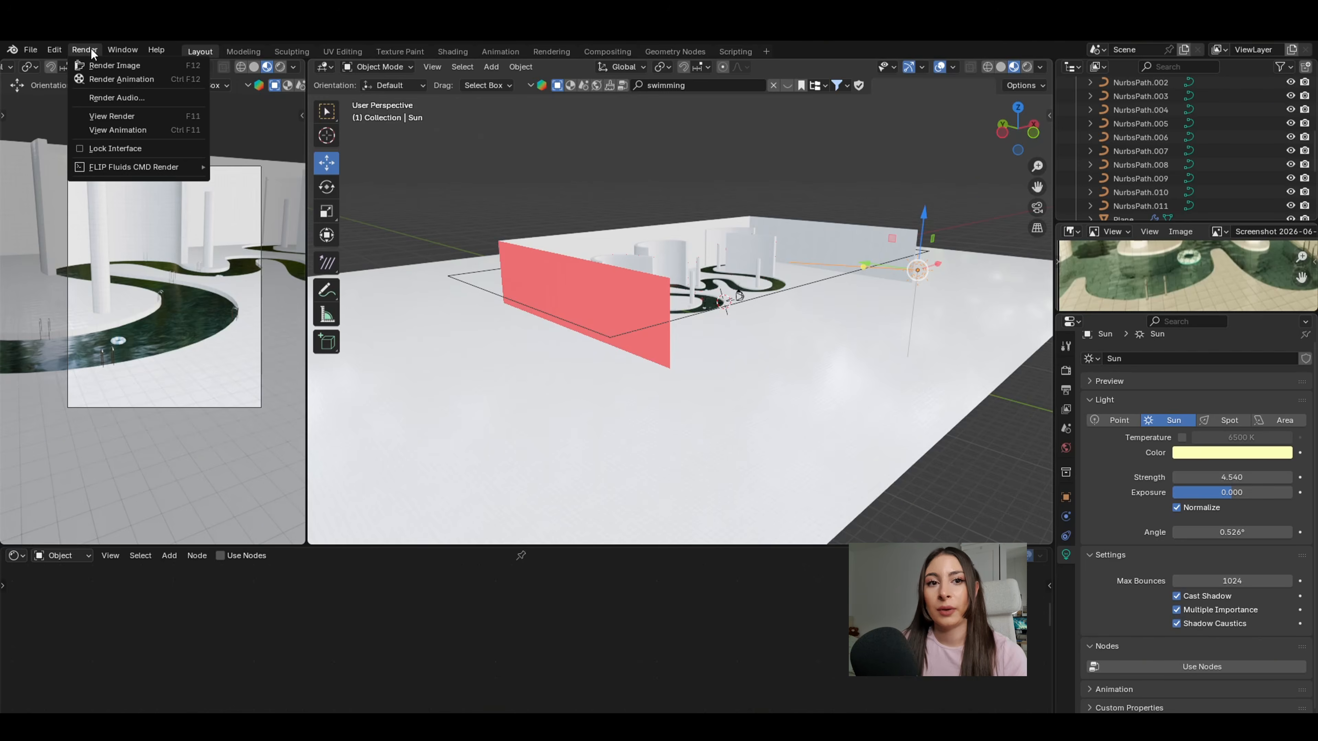